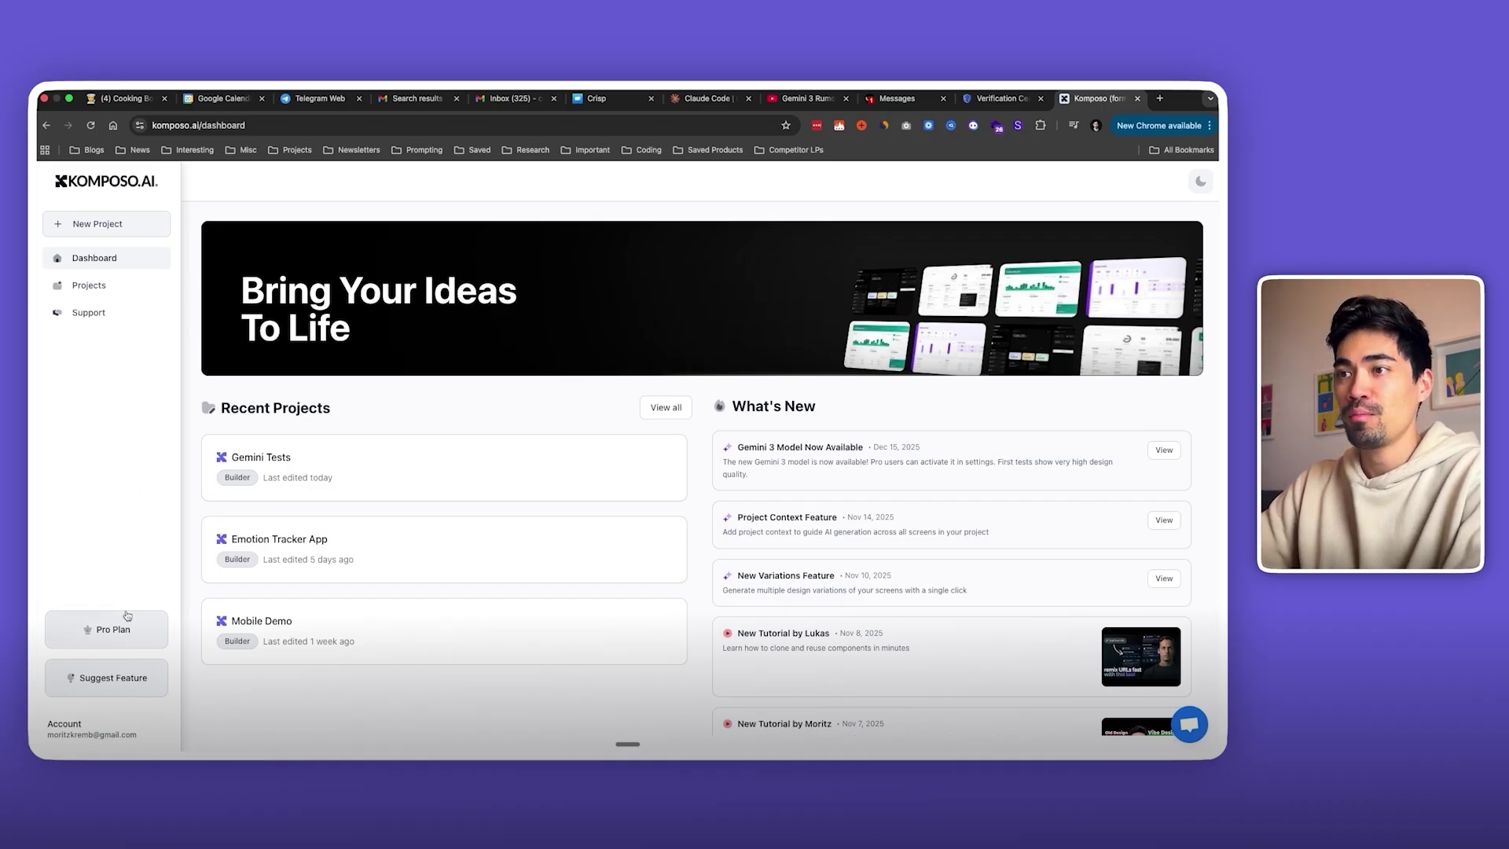
Step: Set the DesignMax generation model to Gemini Pro Preview in the account's model settings and save the preference
{"action": "left_click", "coordinate": [126, 731]}
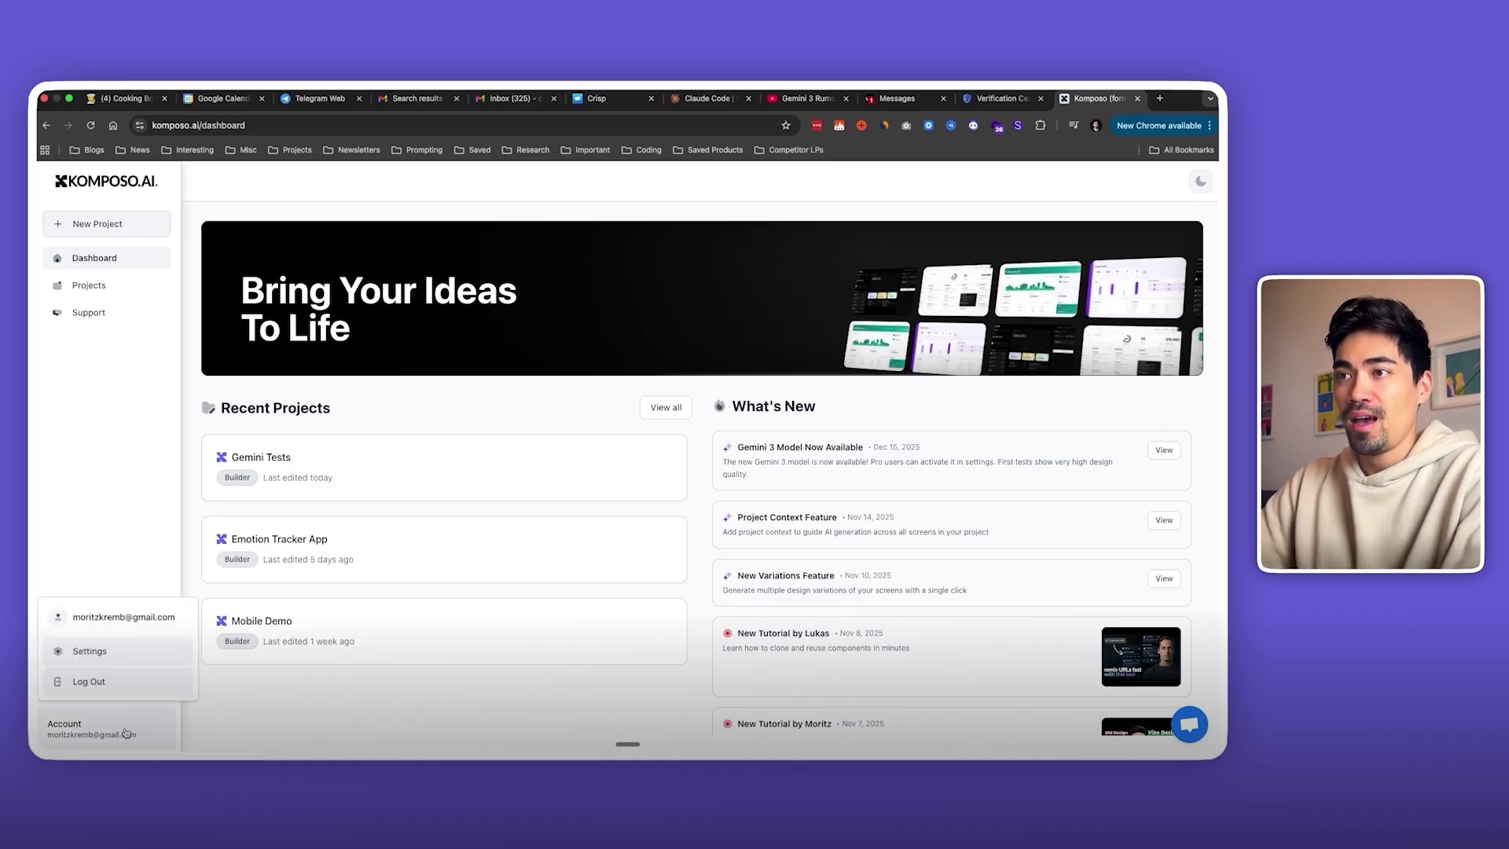
{"action": "left_click", "coordinate": [130, 658]}
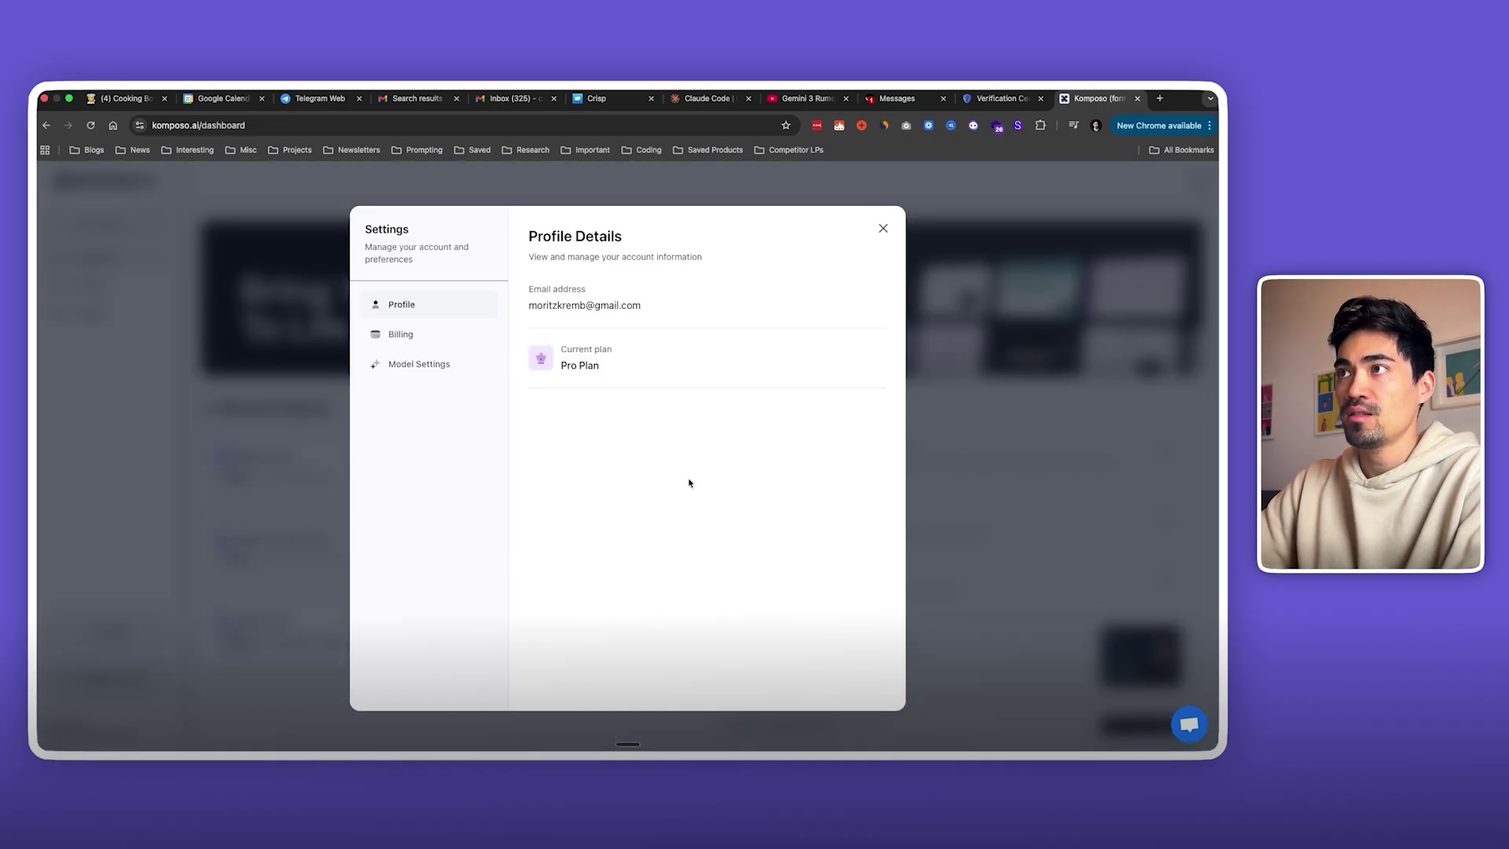
{"action": "left_click", "coordinate": [421, 368]}
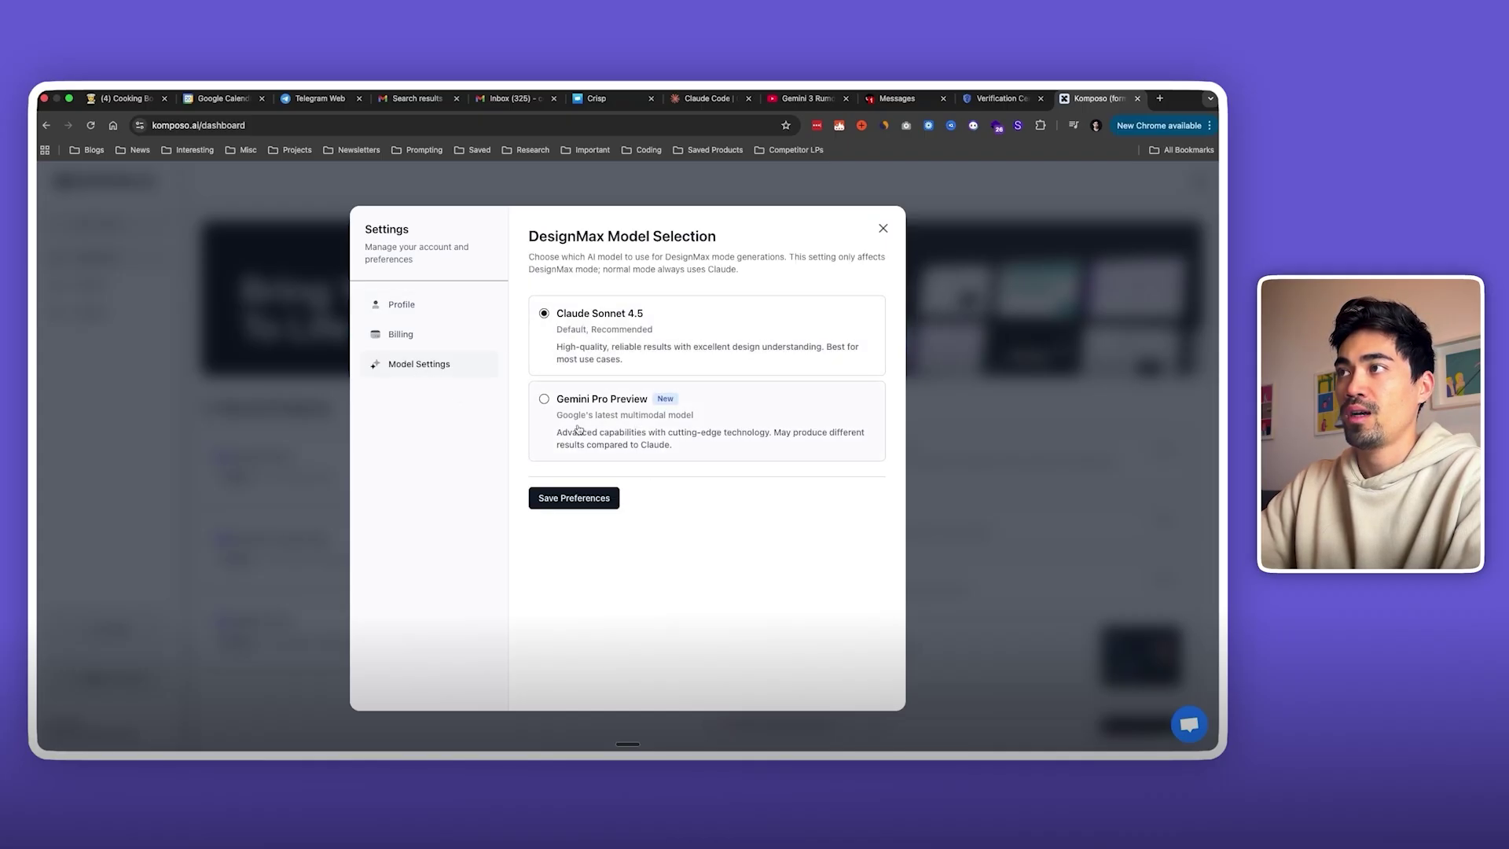
{"action": "left_click", "coordinate": [575, 500]}
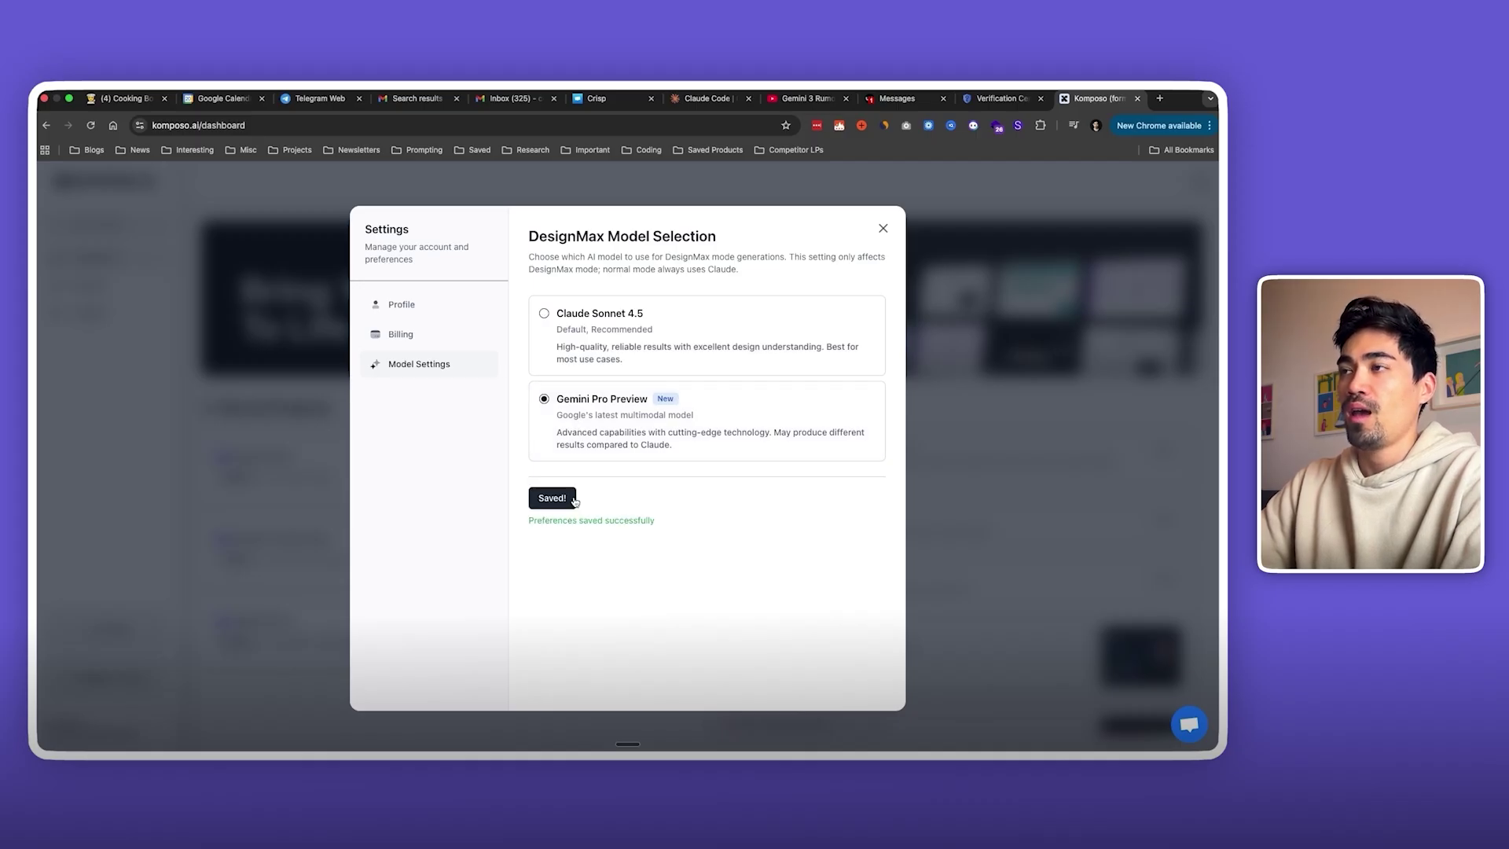
{"action": "left_click", "coordinate": [882, 228]}
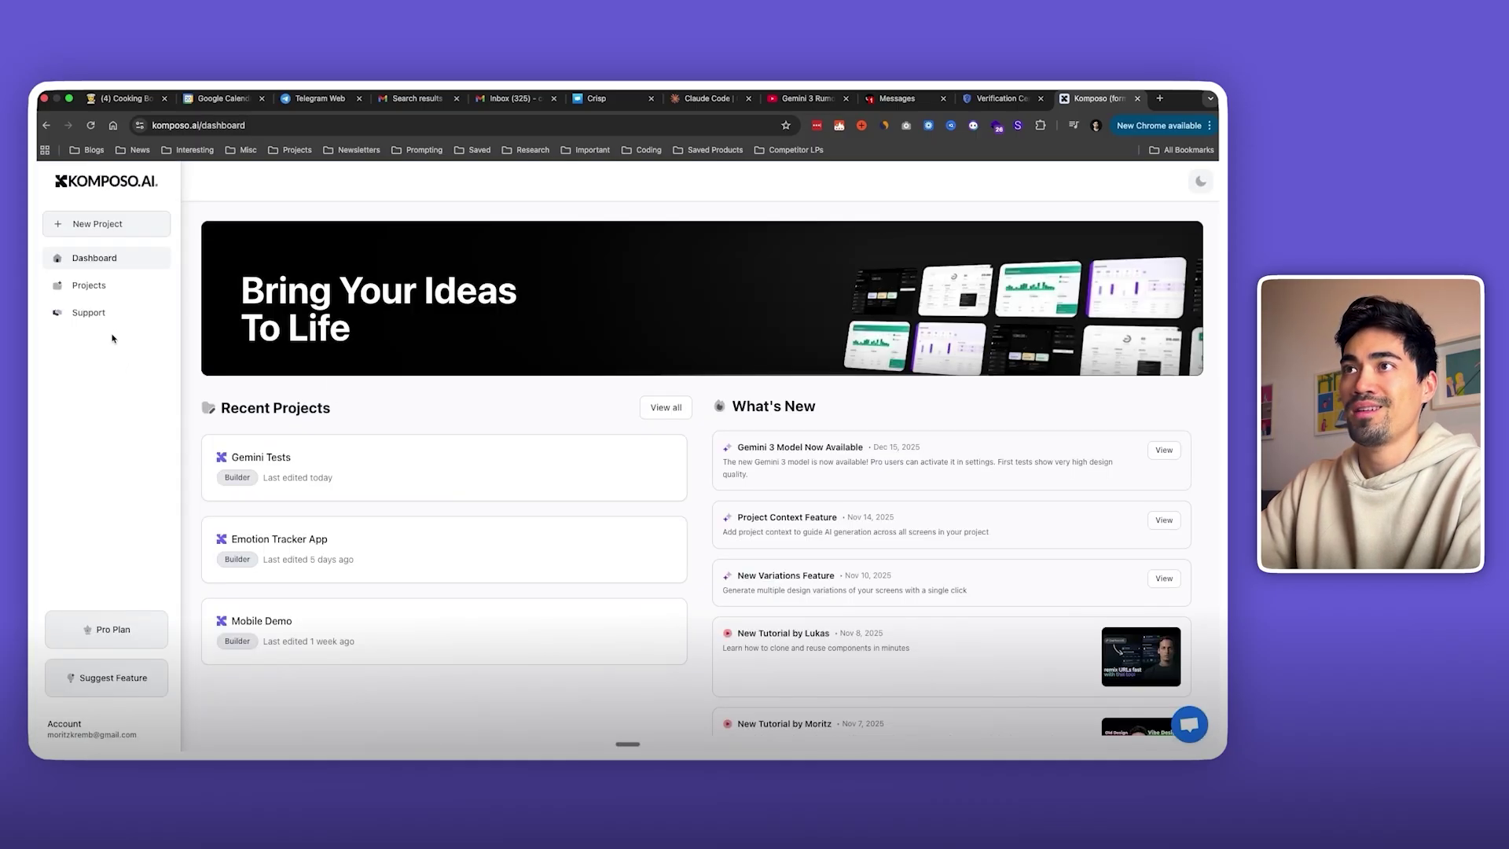
Step: Create a new blank project and rename it "Gemini Demo"
{"action": "left_click", "coordinate": [107, 229]}
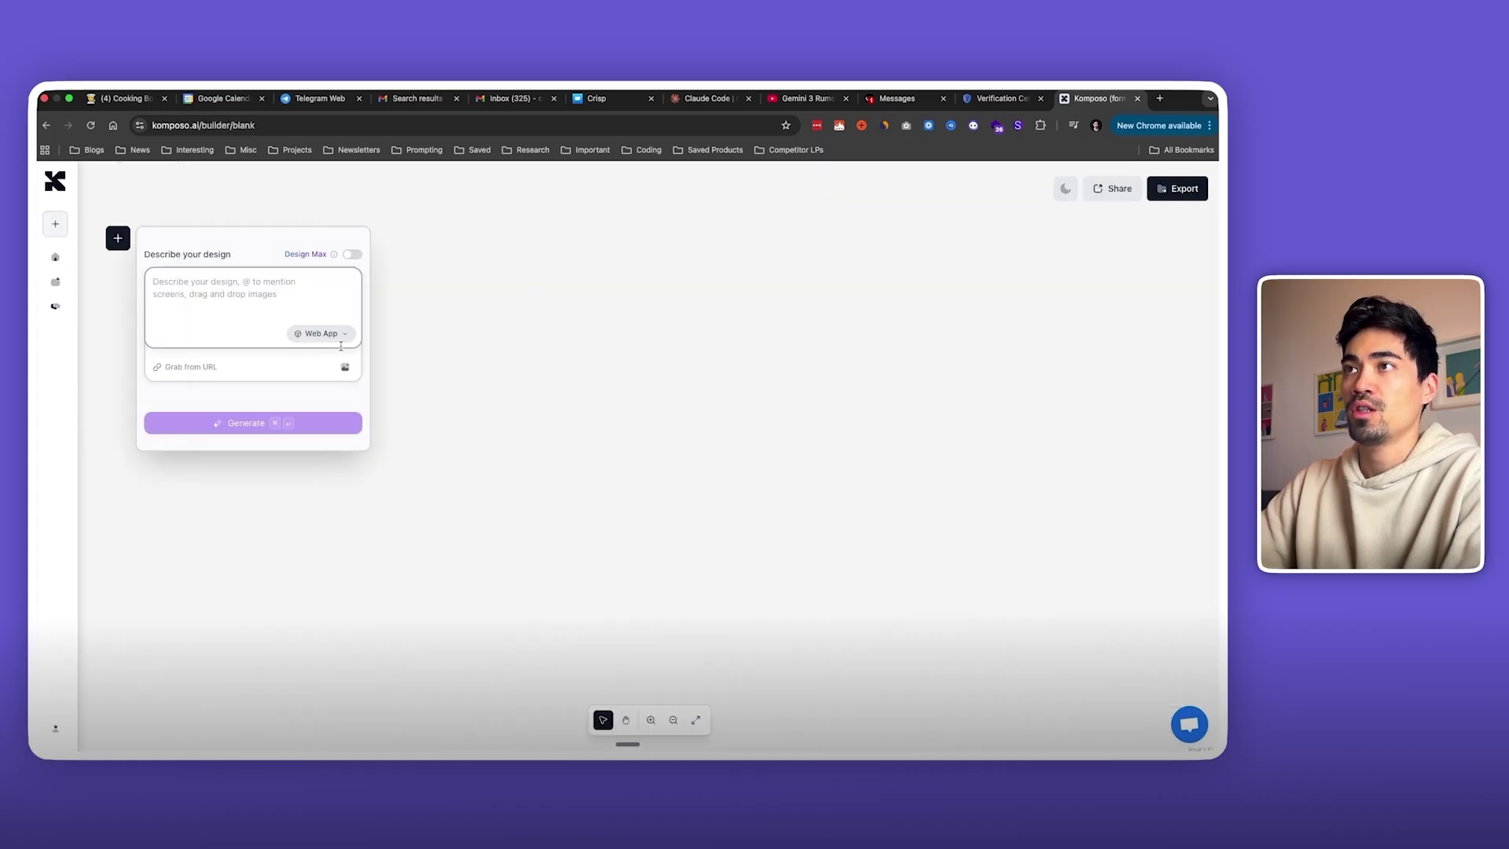
{"action": "left_click", "coordinate": [687, 190]}
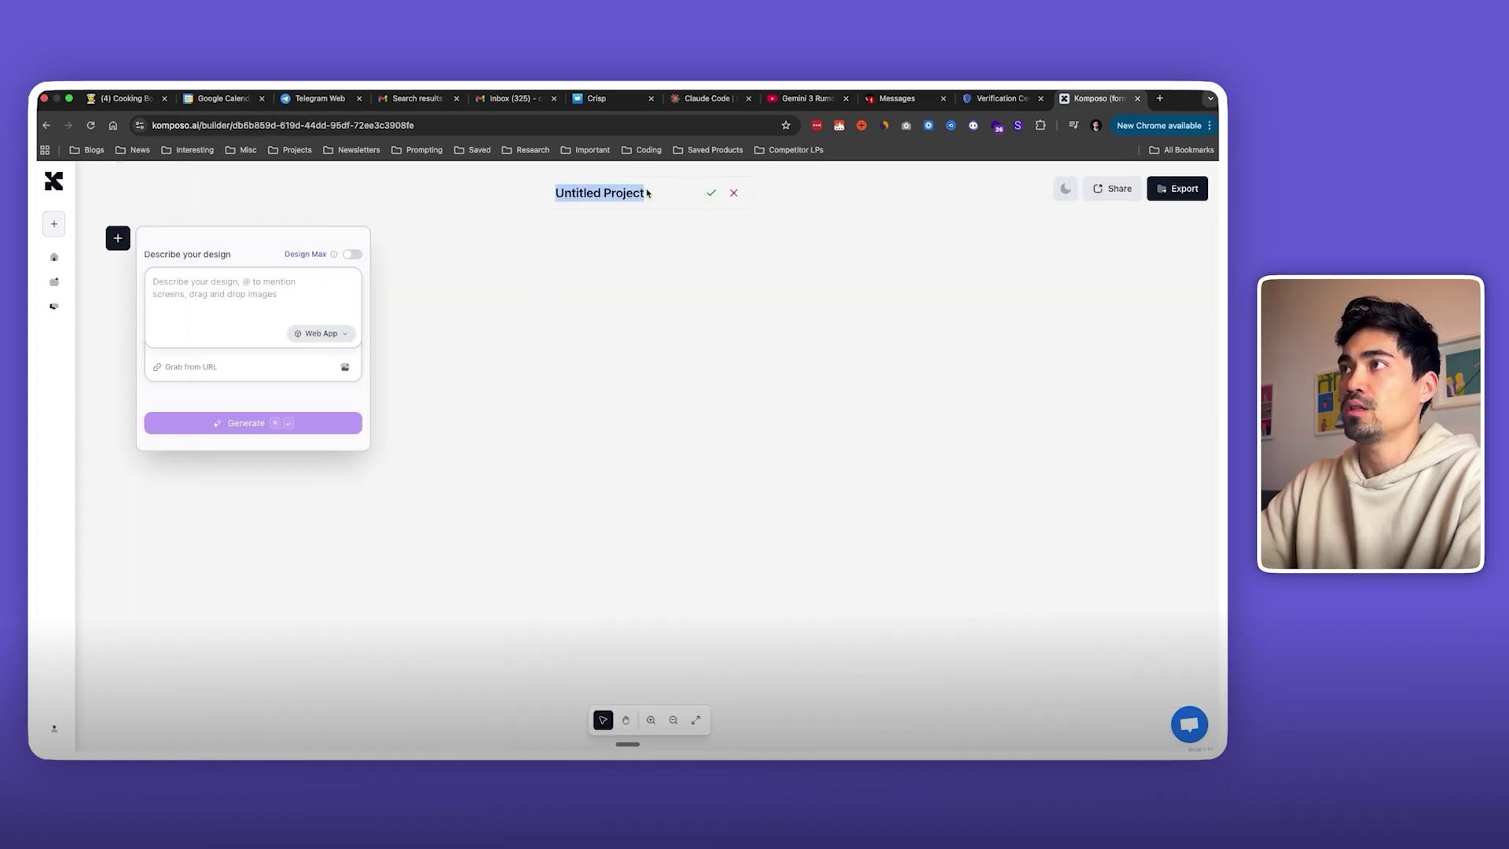
{"action": "type", "text": "Gemini"}
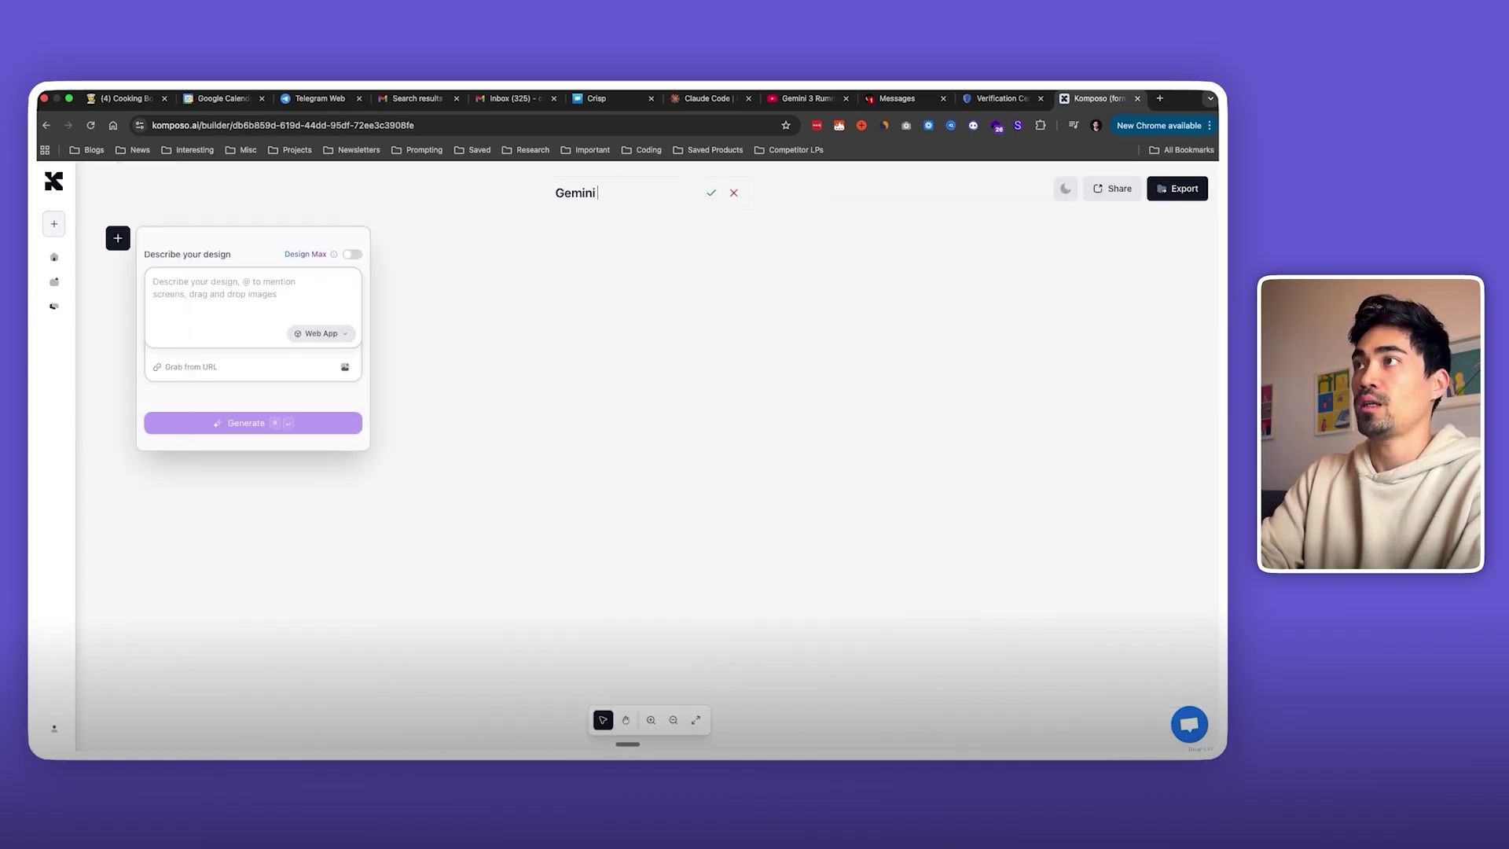
{"action": "type", "text": " Demo"}
{"action": "key", "text": "Return"}
Step: Turn on Design Max and paste the design prompt for a modern SaaS landing page for an AI automation platform
{"action": "left_click", "coordinate": [236, 281]}
{"action": "left_click", "coordinate": [351, 255]}
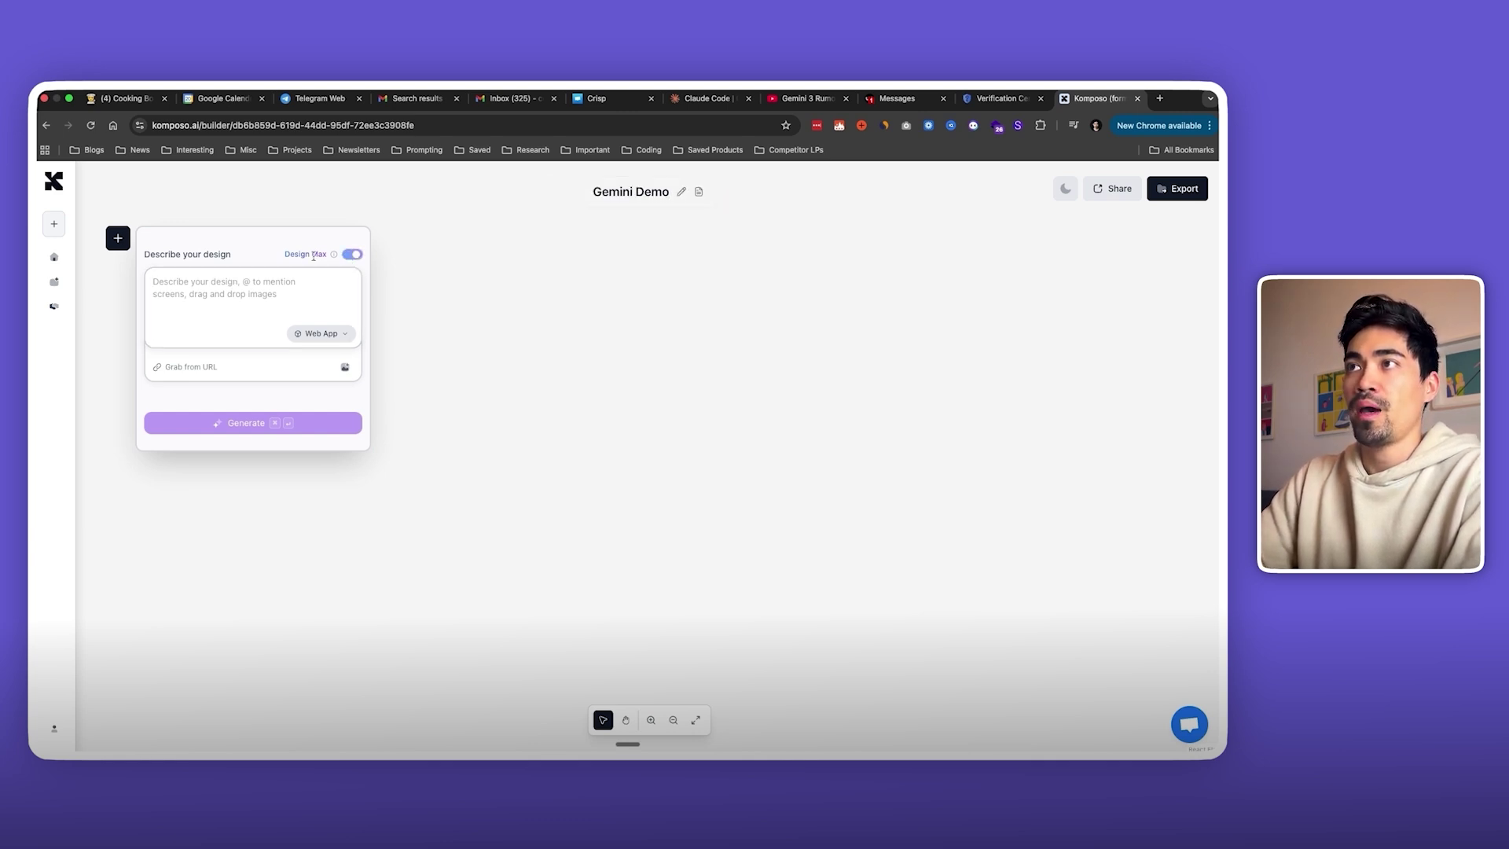
{"action": "left_click", "coordinate": [240, 289]}
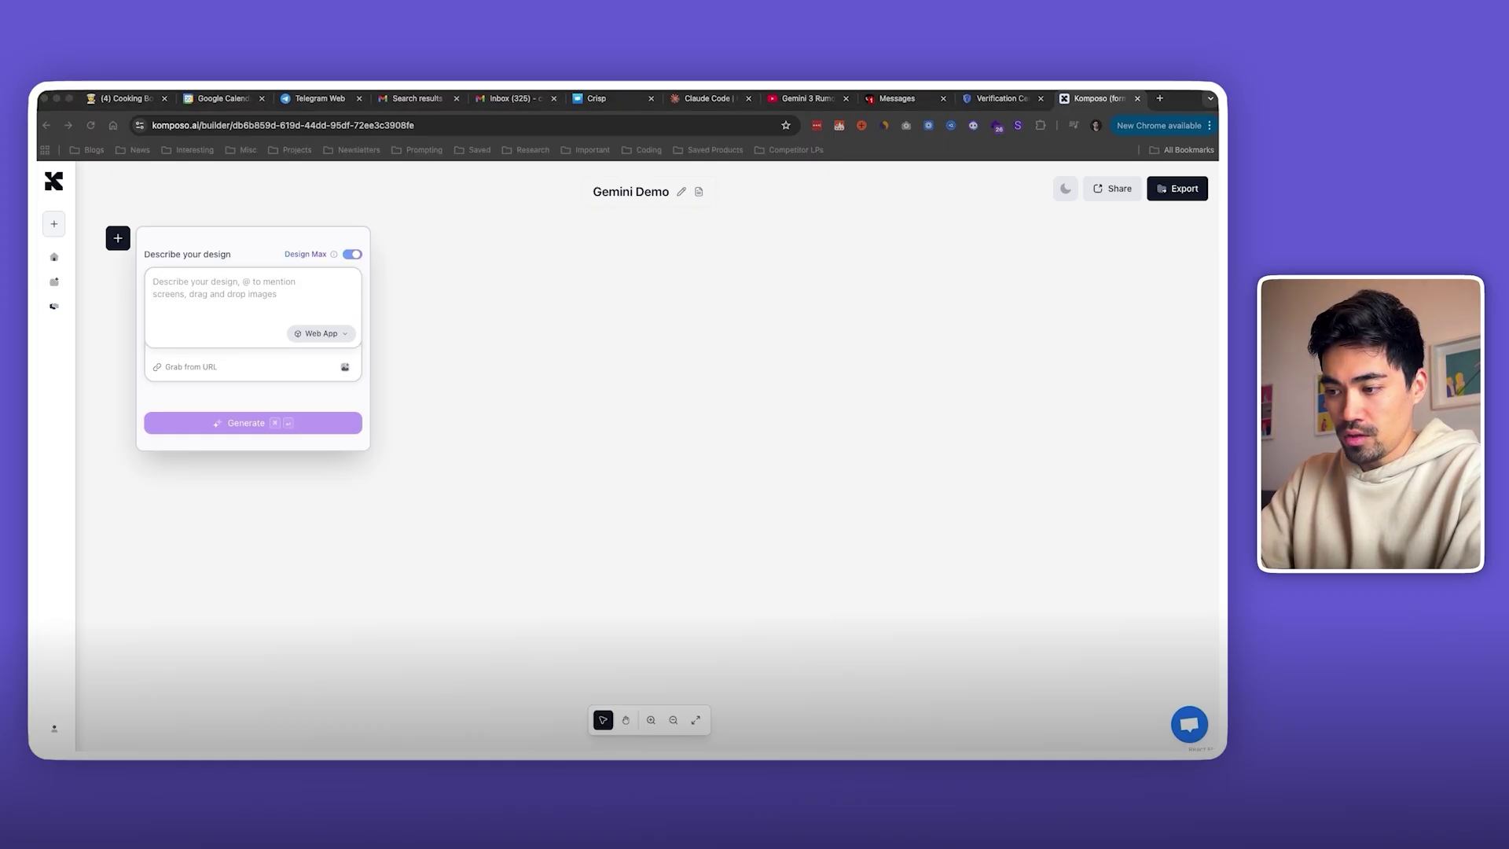
{"action": "left_click", "coordinate": [226, 308]}
{"action": "key", "text": "super+v"}
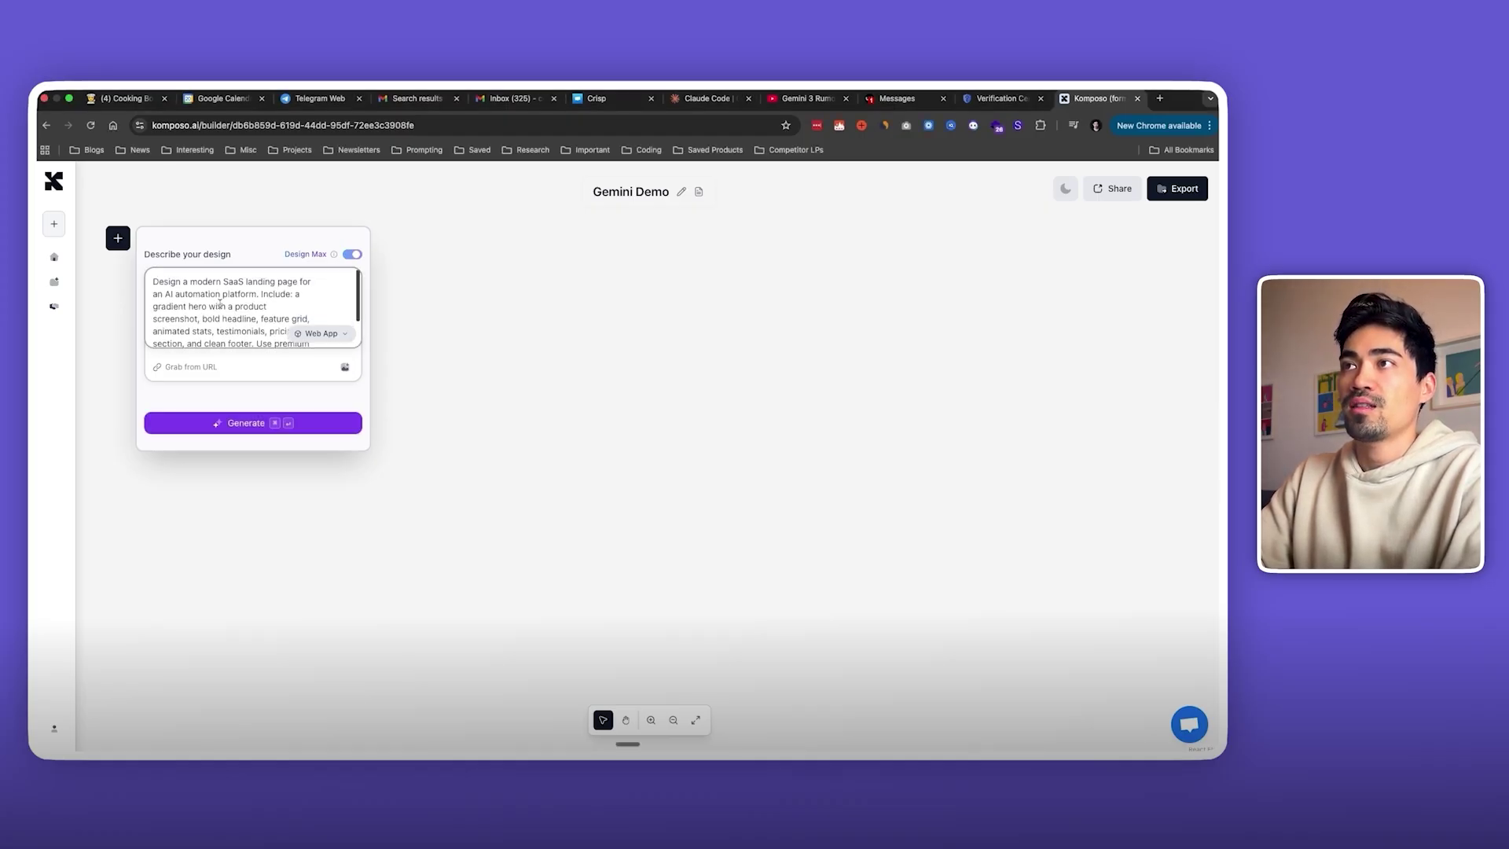
{"action": "scroll", "coordinate": [232, 311], "scroll_direction": "down", "scroll_amount": 1}
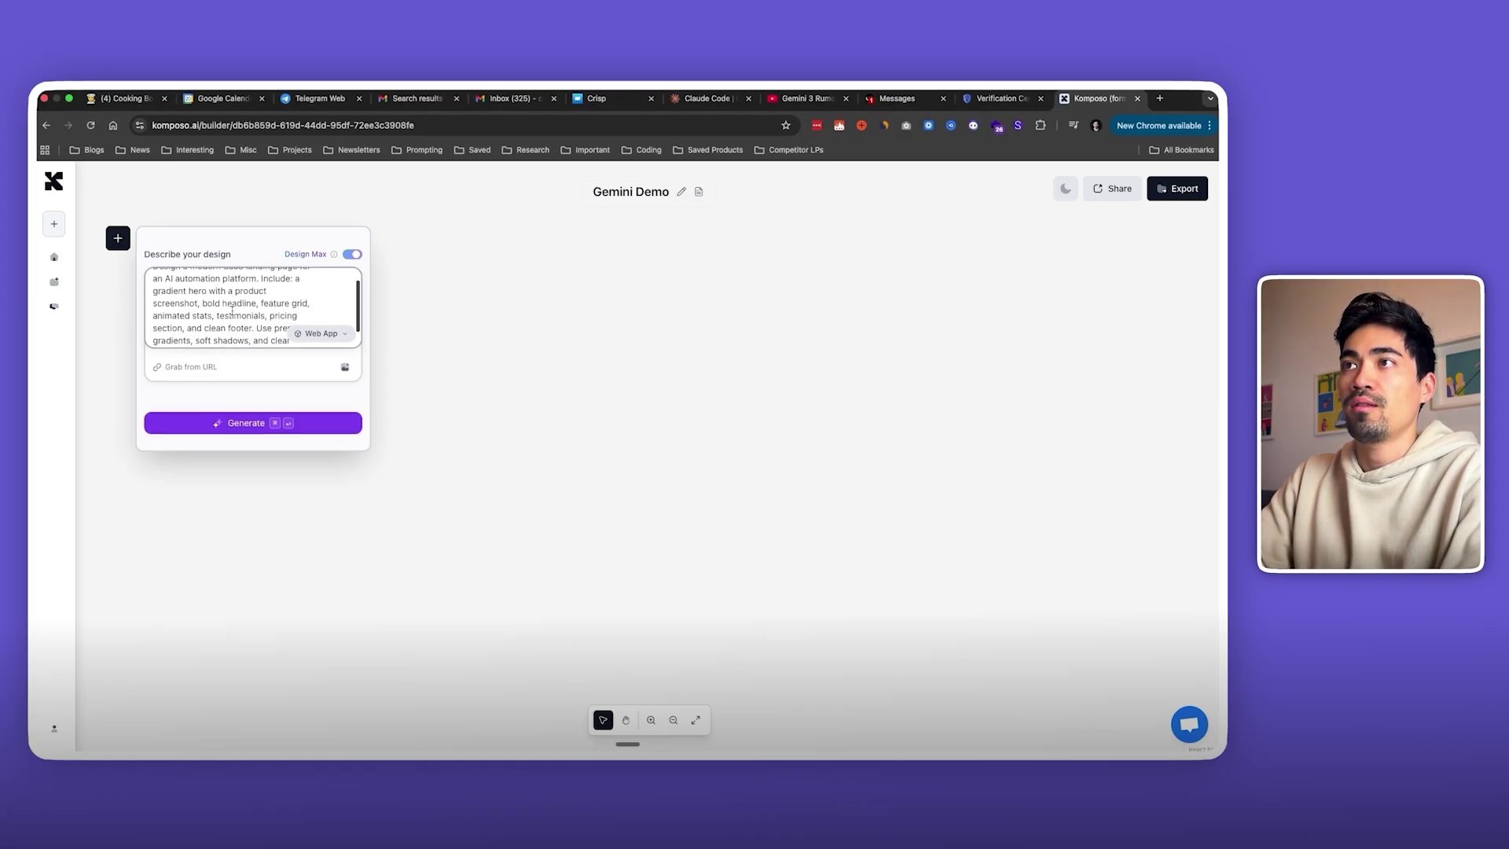
{"action": "scroll", "coordinate": [190, 305], "scroll_direction": "down", "scroll_amount": 2}
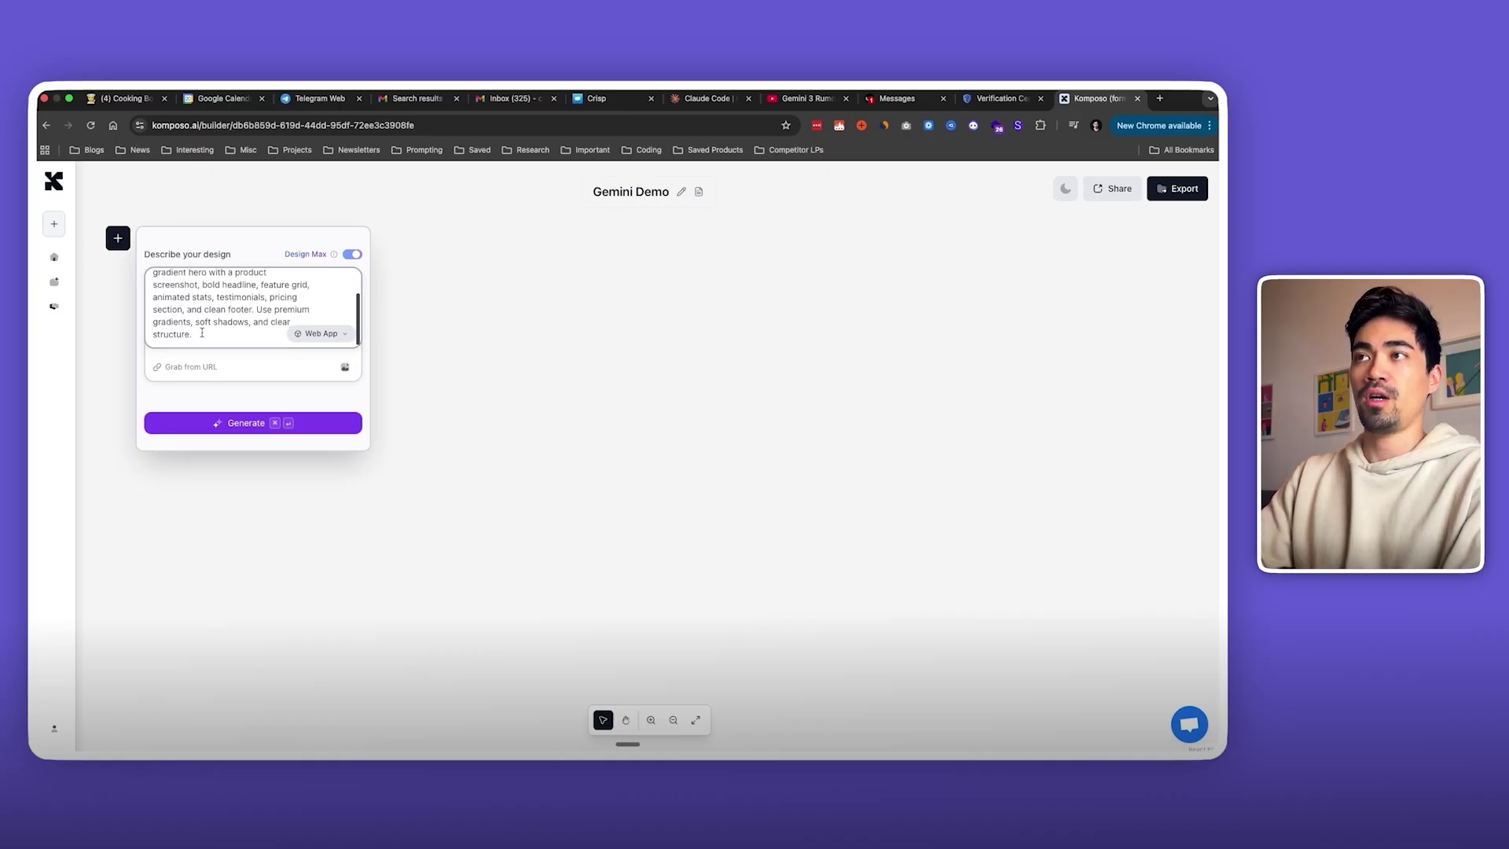
{"action": "left_click", "coordinate": [202, 333]}
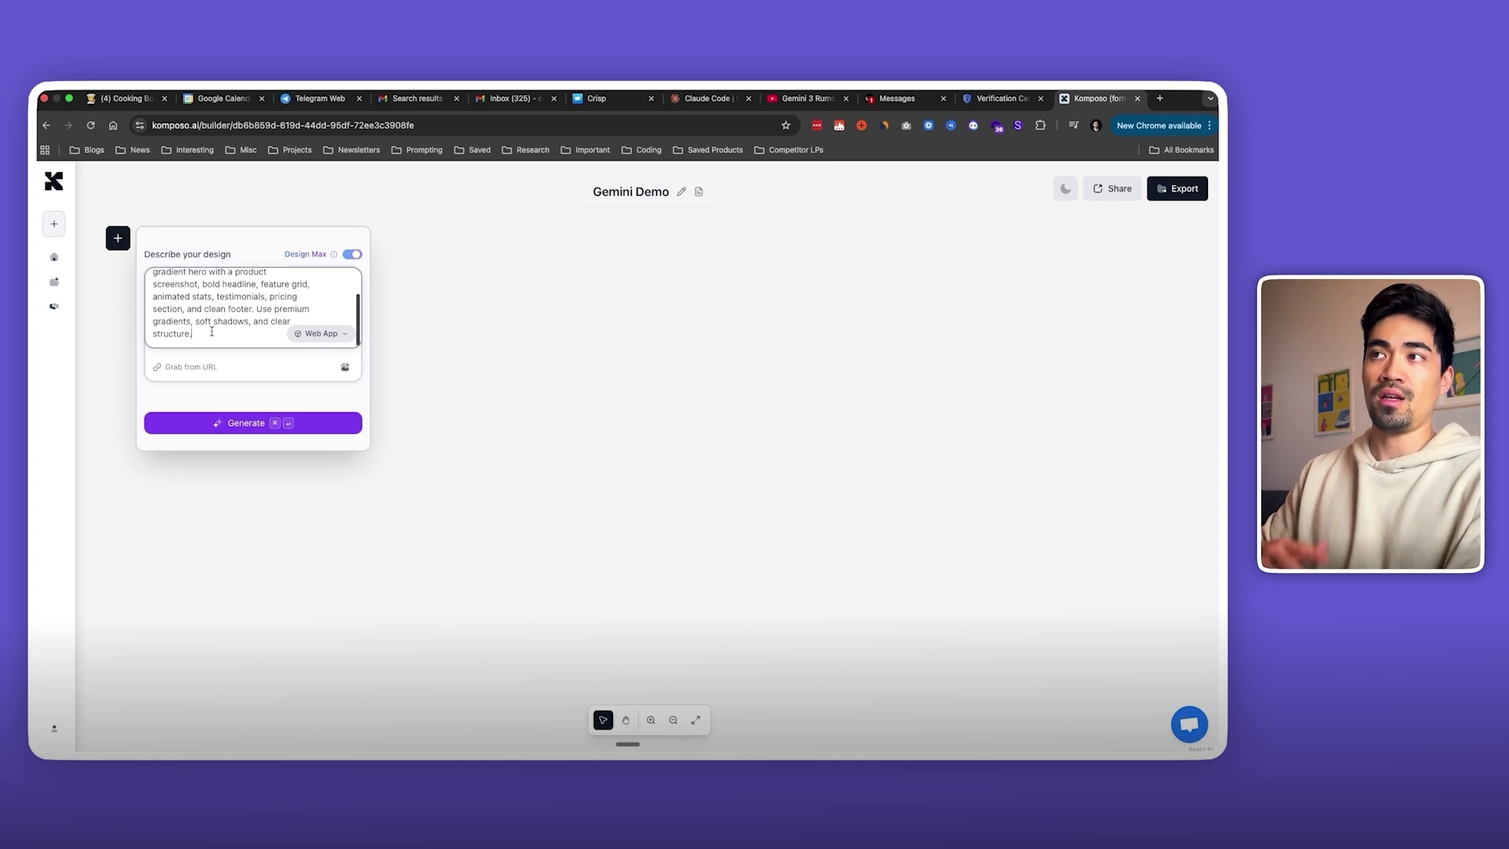
Step: Set the design type to Marketing Website and generate the SaaS landing page
{"action": "left_click", "coordinate": [319, 333]}
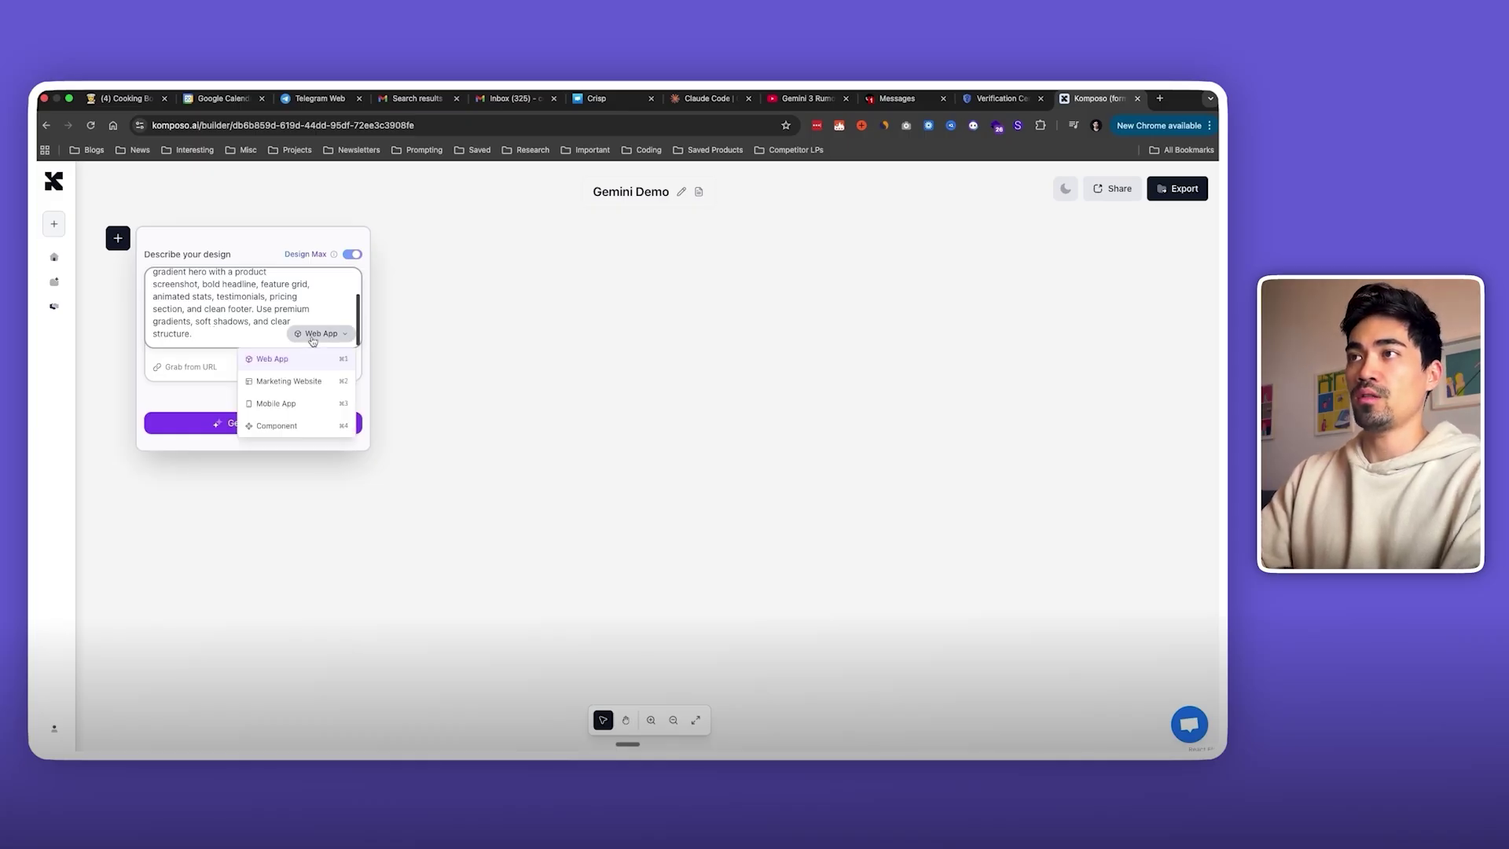
{"action": "left_click", "coordinate": [283, 378]}
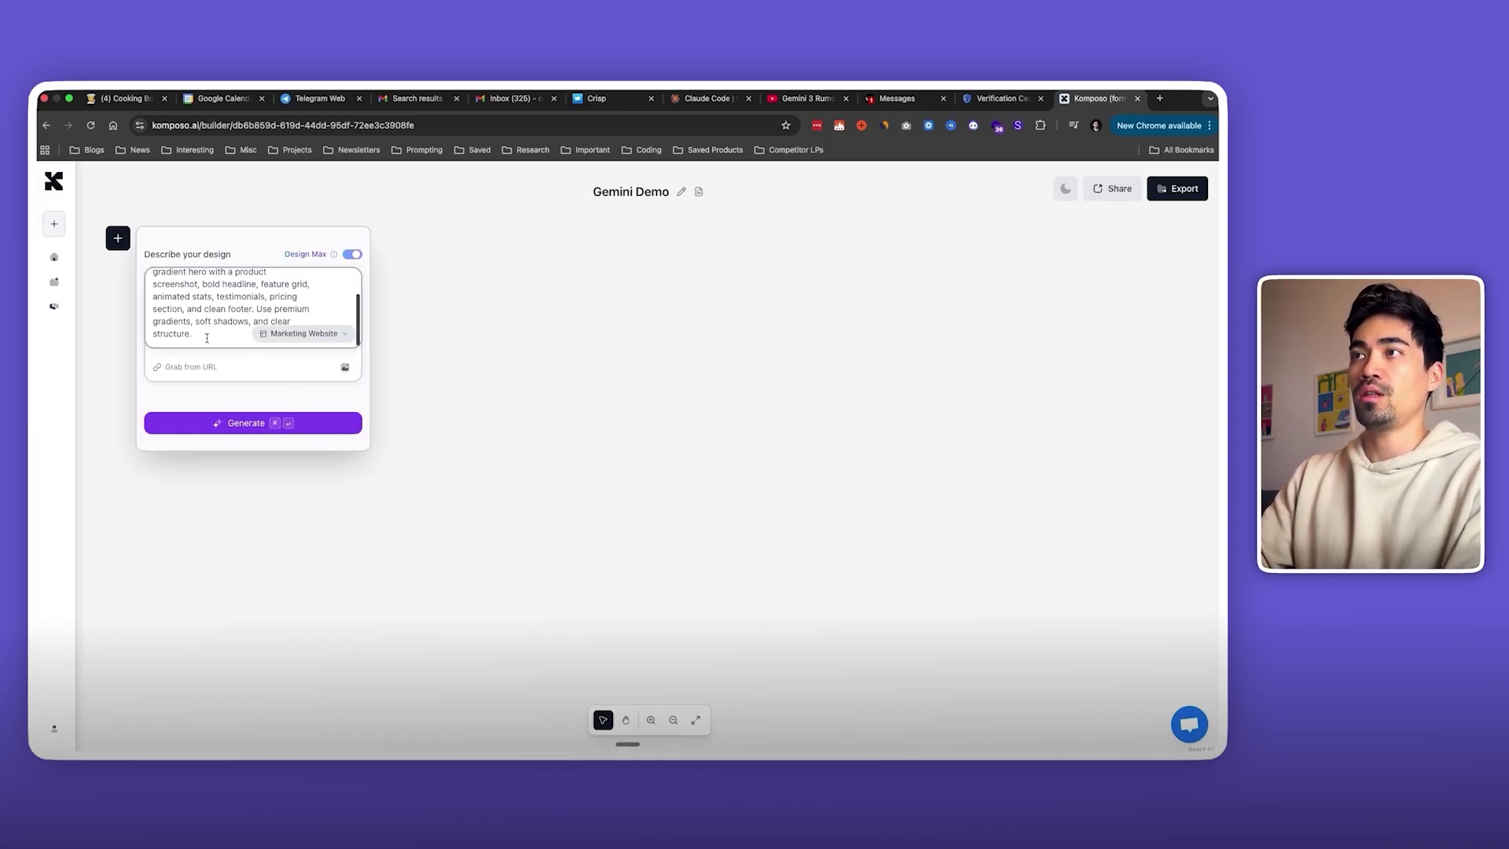
{"action": "key", "text": "super+Return"}
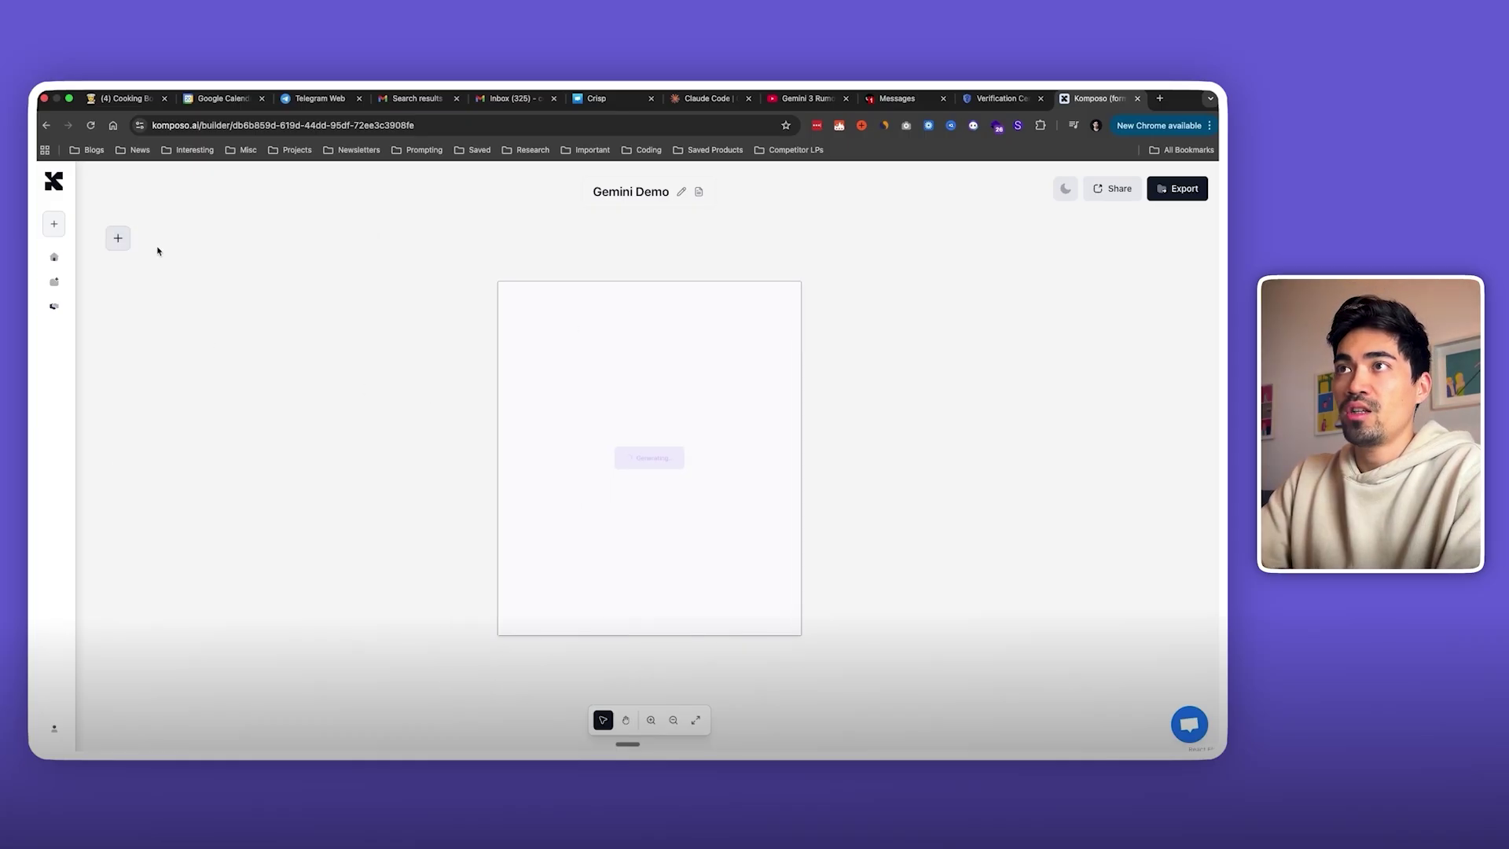
Step: Generate a second Marketing Website with Design Max from the artistic digital designer portfolio prompt, and place it beside the first screen
{"action": "left_click", "coordinate": [118, 238]}
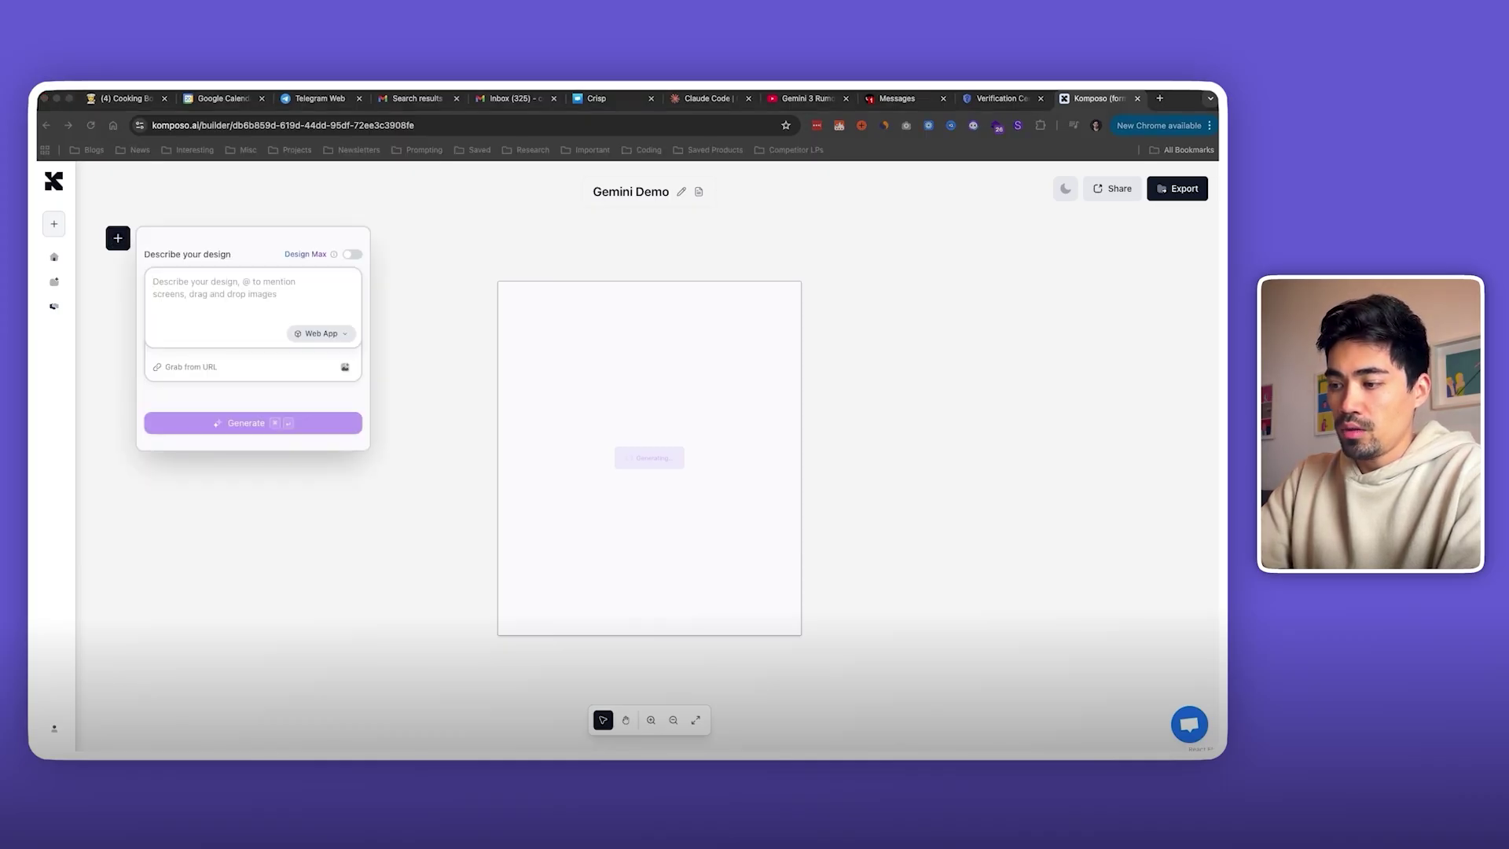
{"action": "left_click", "coordinate": [168, 301]}
{"action": "key", "text": "super+v"}
{"action": "left_click", "coordinate": [352, 254]}
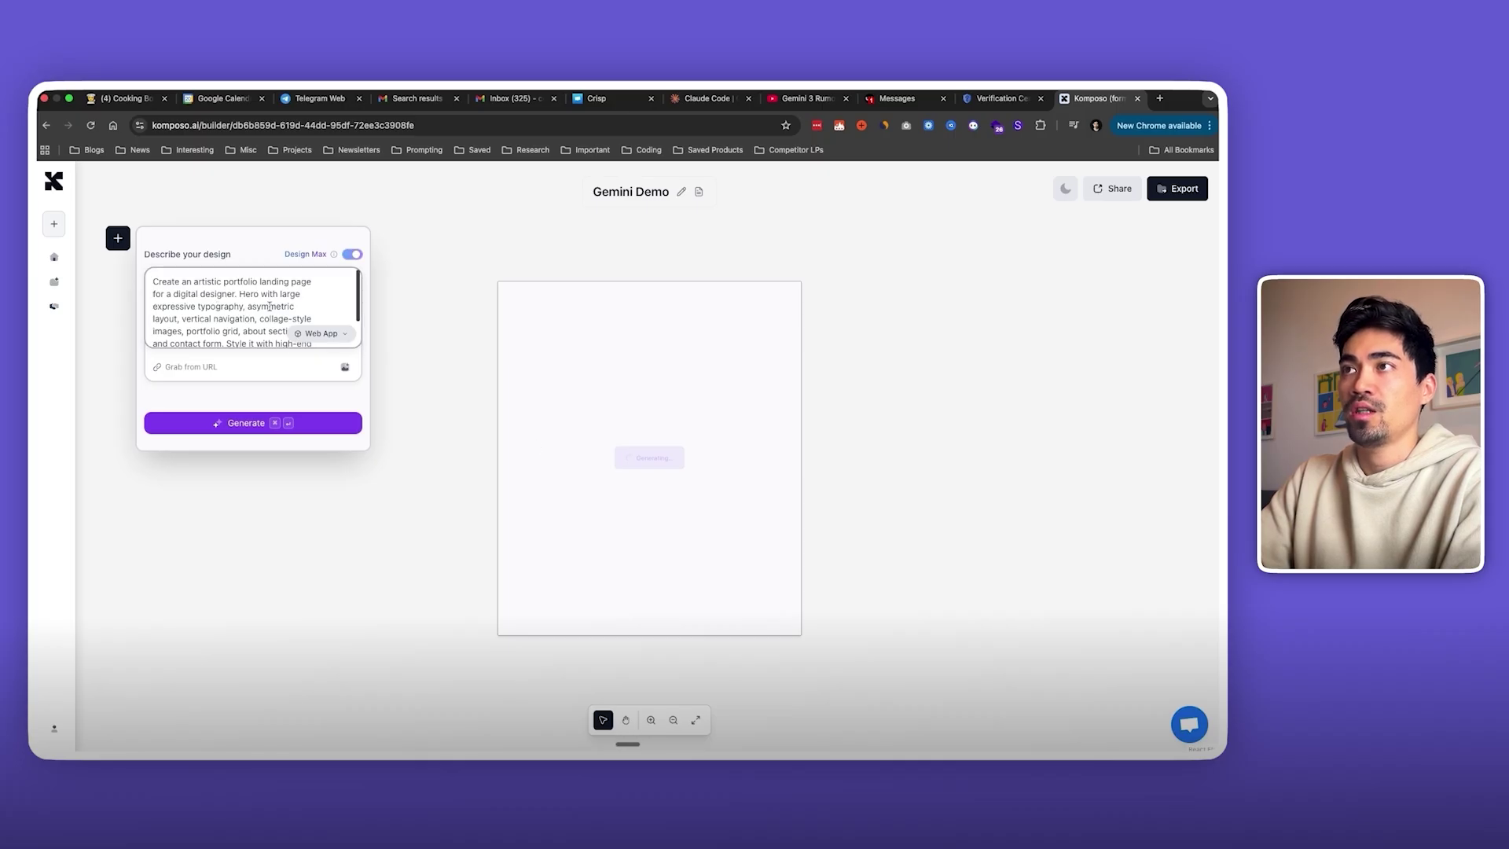
{"action": "scroll", "coordinate": [269, 305], "scroll_direction": "down", "scroll_amount": 1}
{"action": "scroll", "coordinate": [472, 445], "scroll_direction": "right", "scroll_amount": 5}
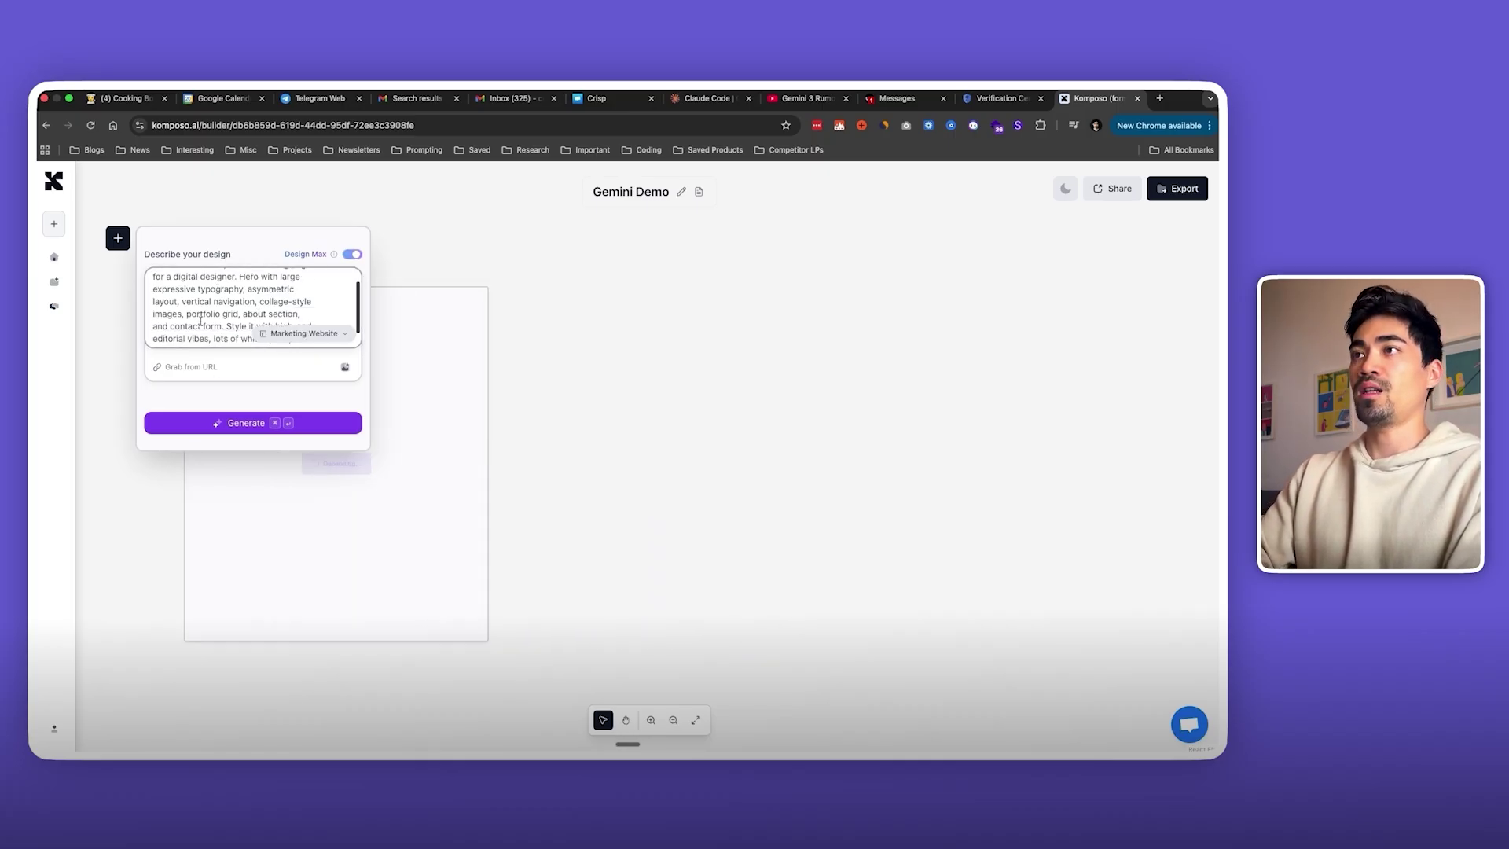
{"action": "key", "text": "super+Return"}
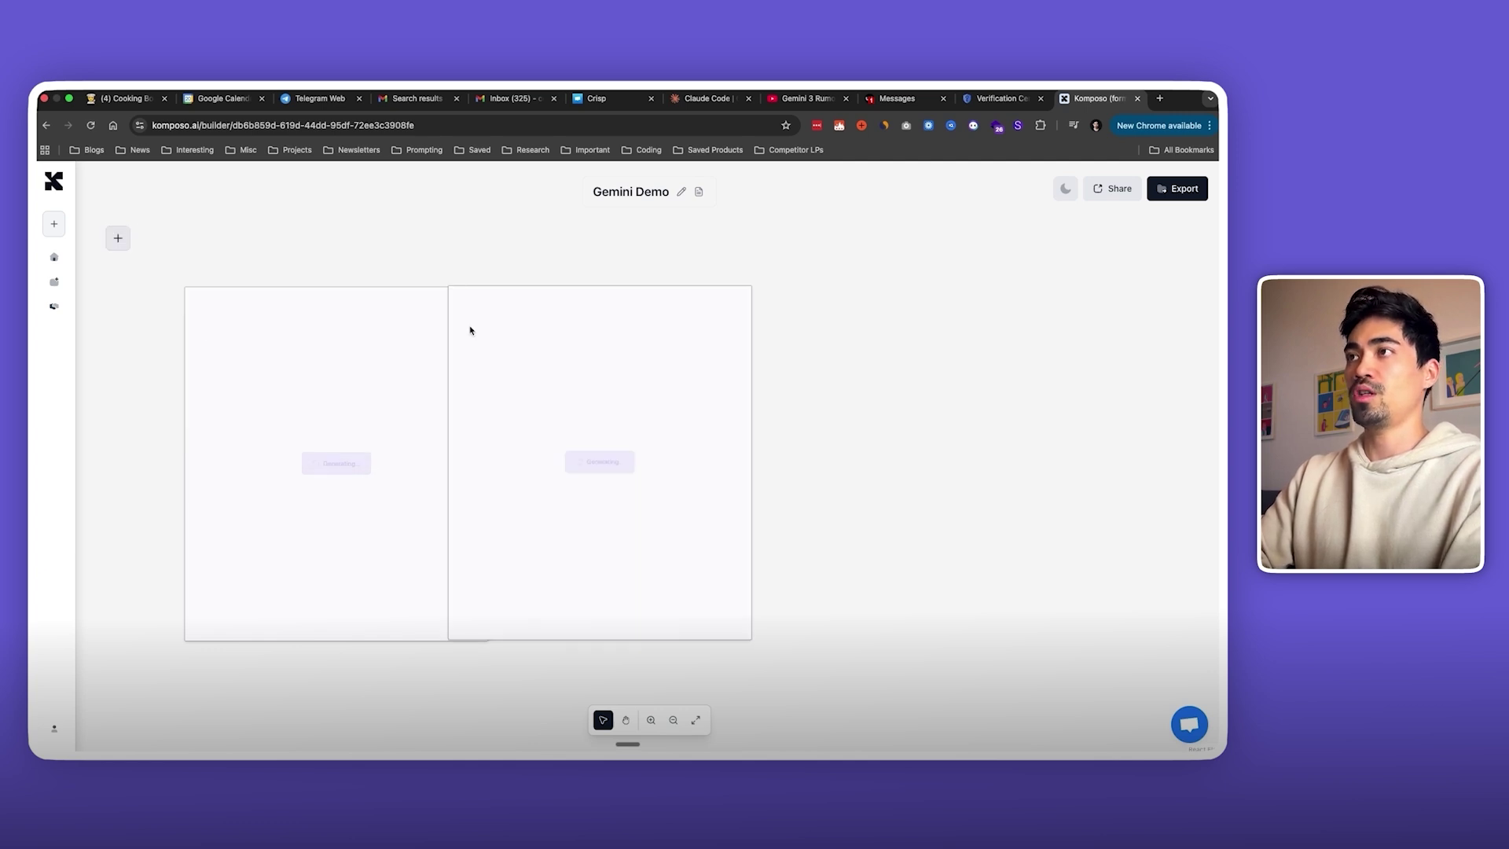
{"action": "left_click_drag", "start_coordinate": [698, 312], "coordinate": [665, 317]}
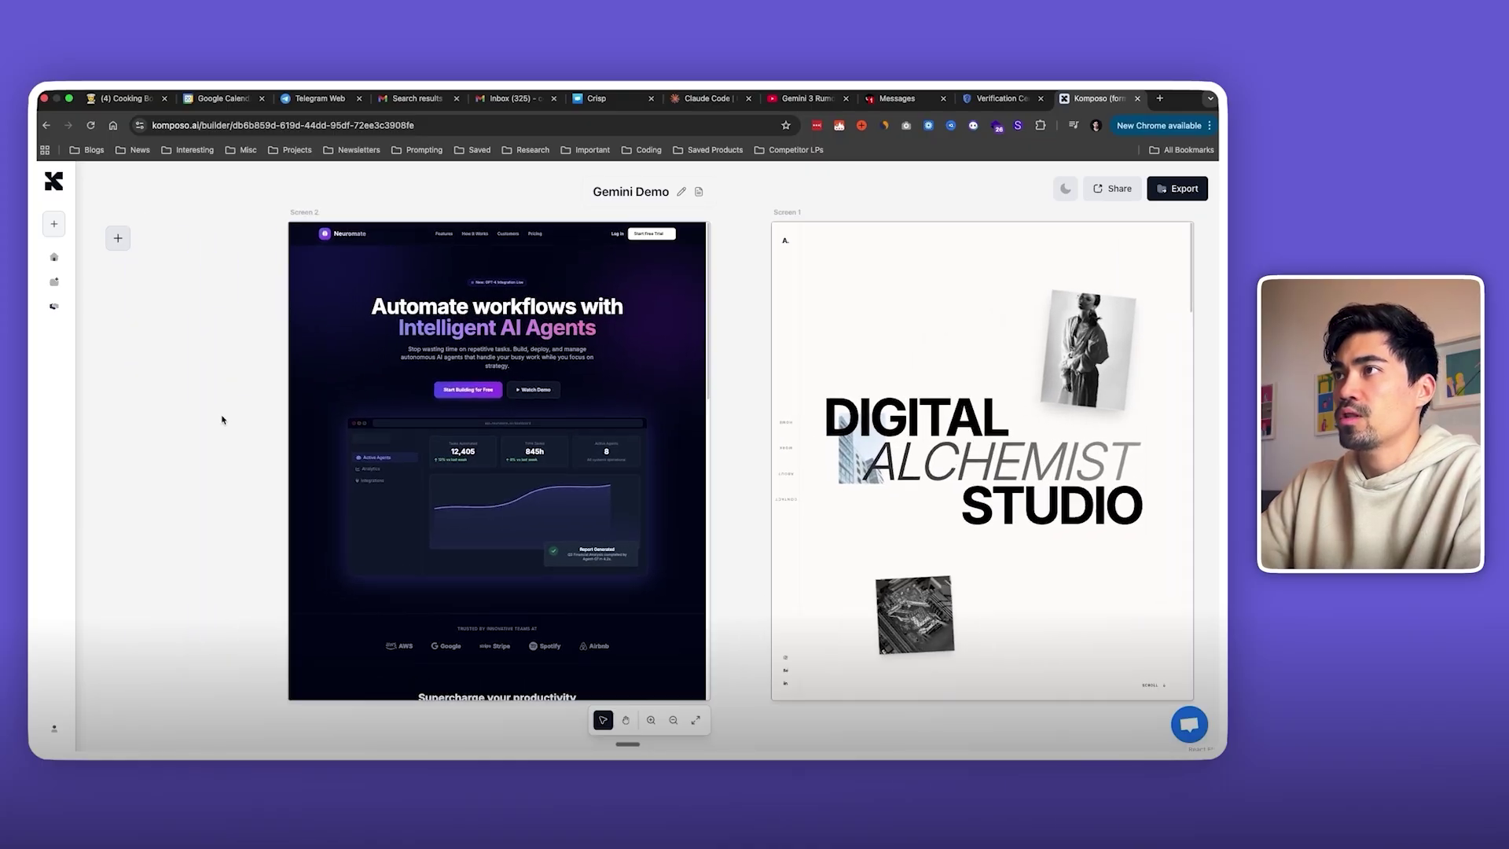
Step: Open the generated SaaS landing page in a full preview and review its sections from the hero through to pricing
{"action": "scroll", "coordinate": [222, 405], "scroll_direction": "up", "scroll_amount": 5}
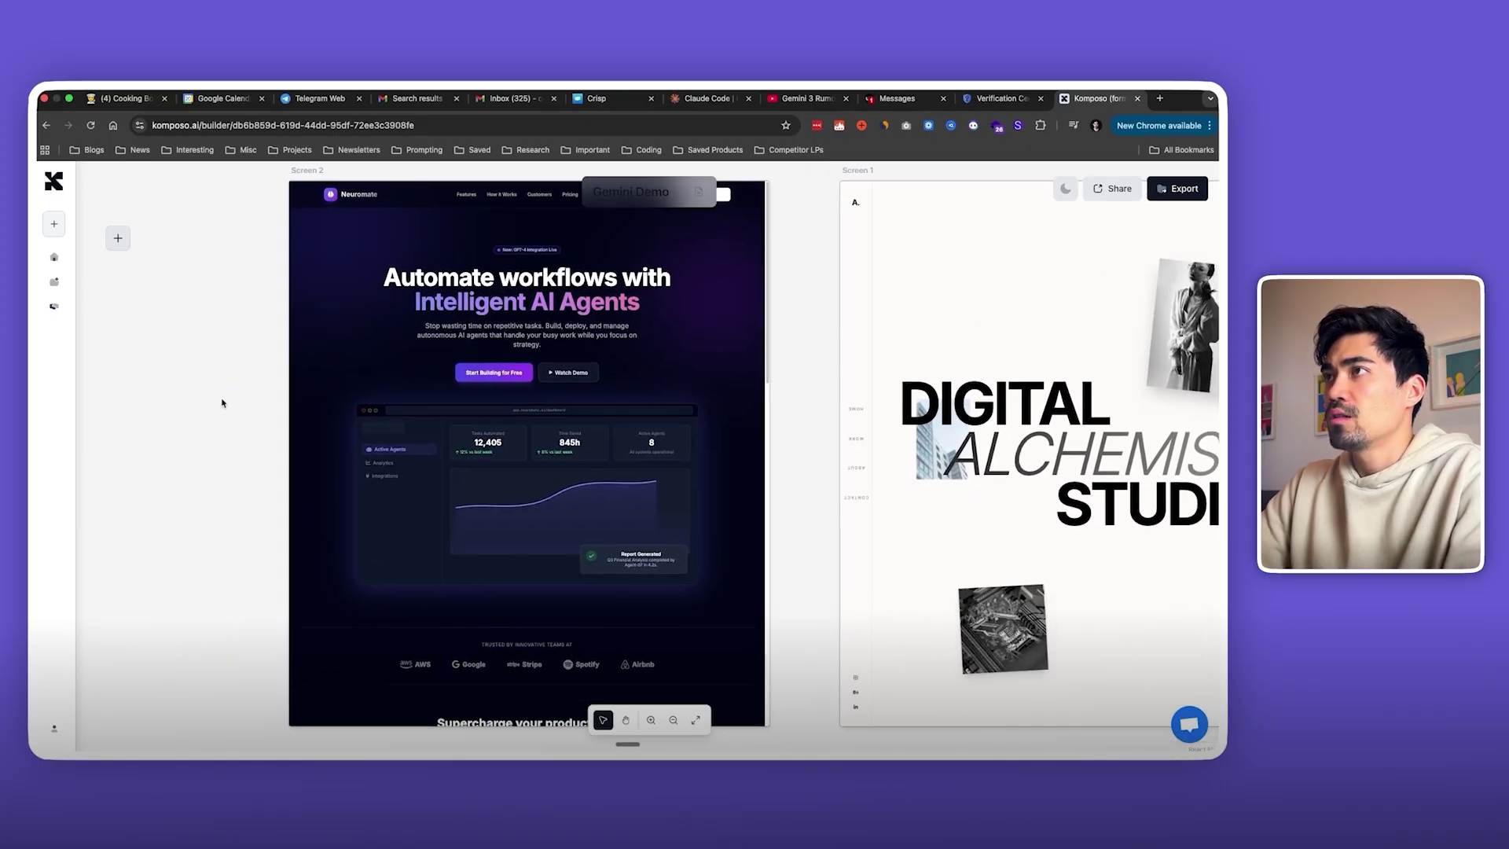
{"action": "left_click", "coordinate": [751, 338]}
{"action": "left_click", "coordinate": [566, 244]}
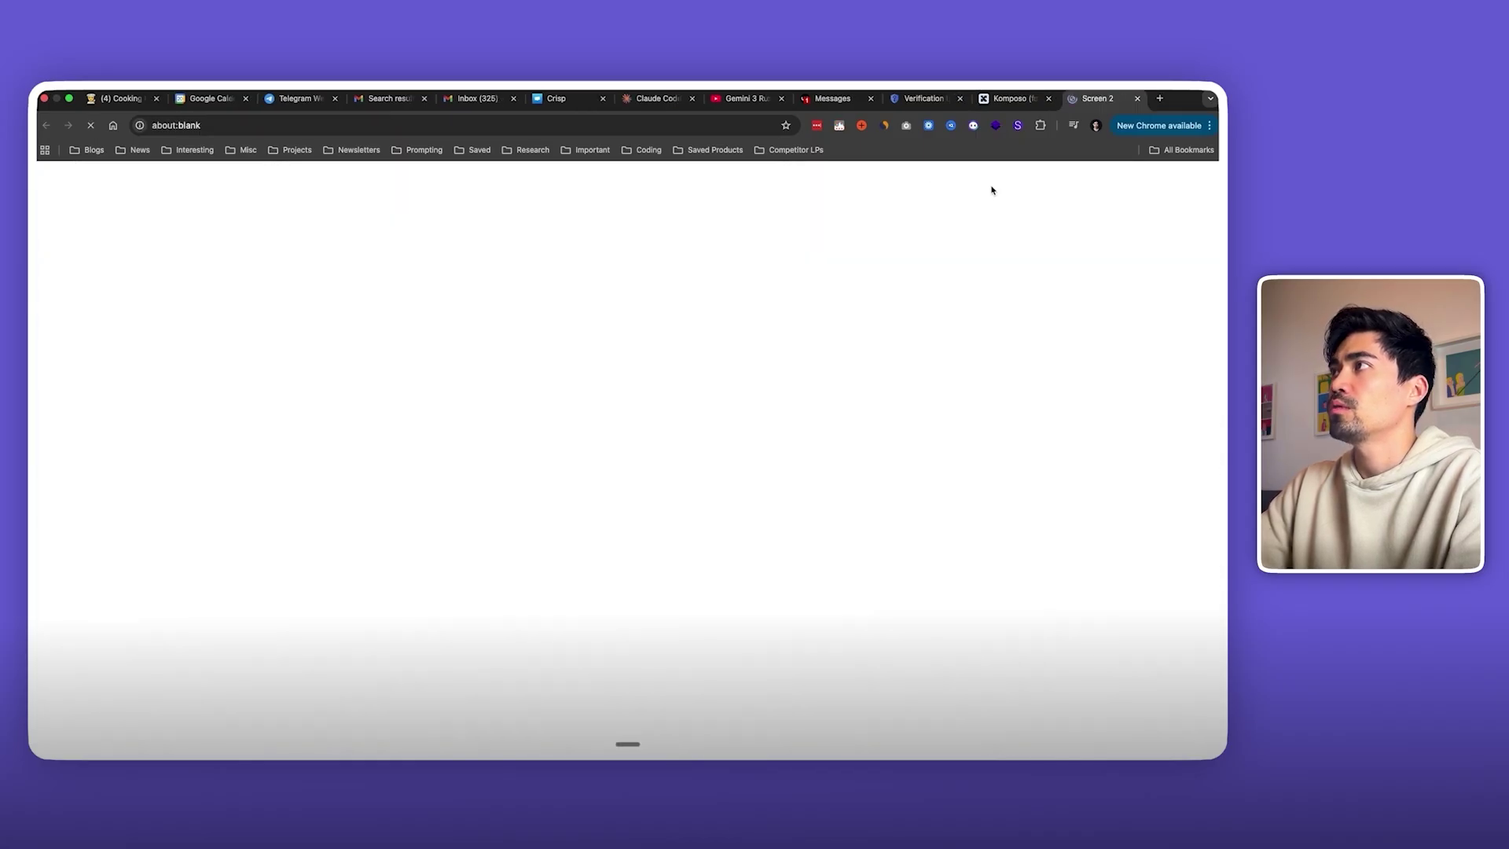
{"action": "scroll", "coordinate": [643, 374], "scroll_direction": "down", "scroll_amount": 10}
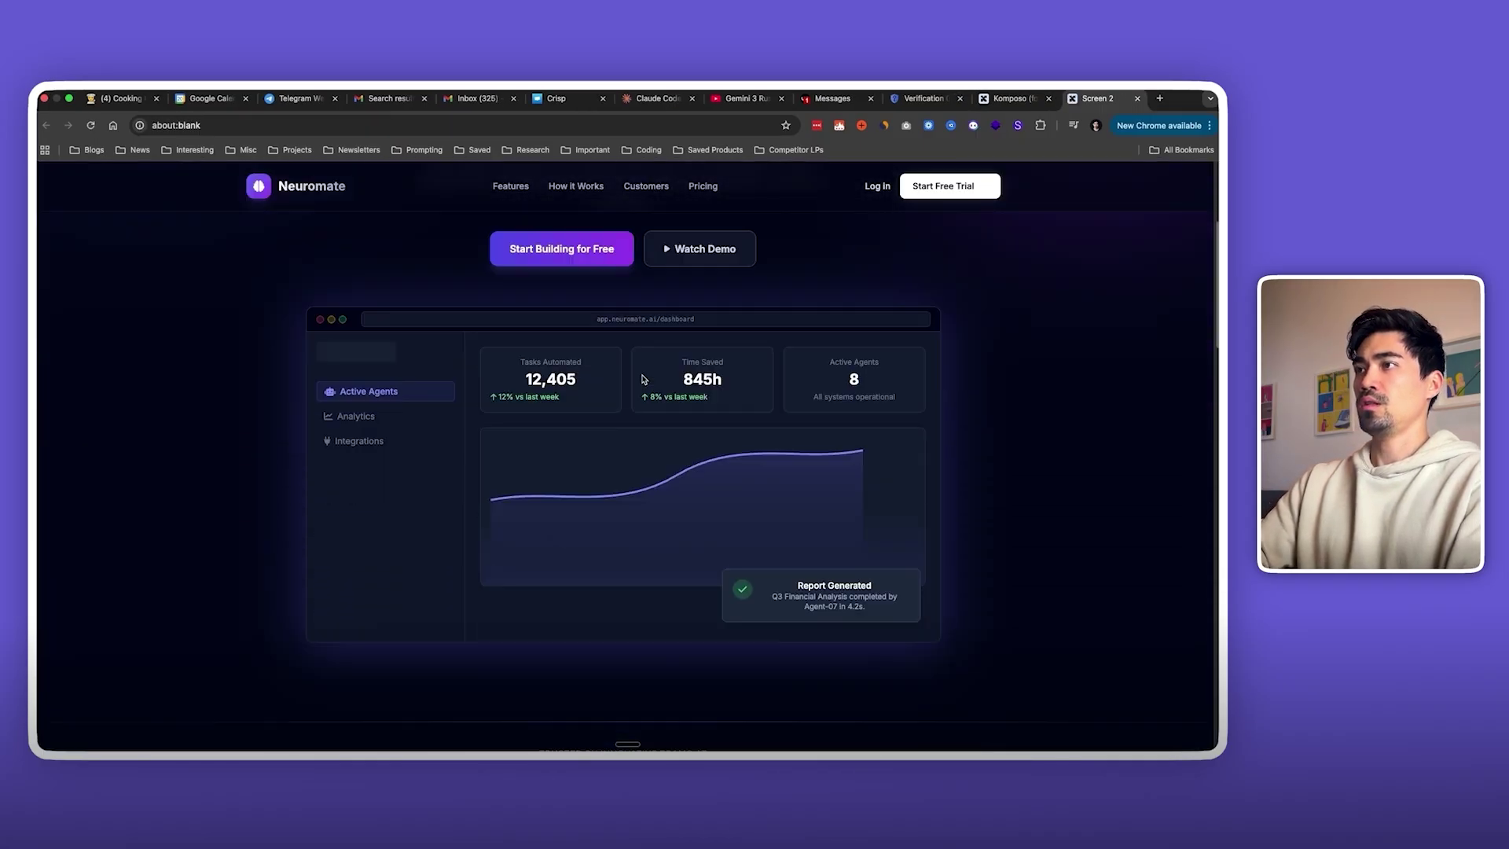
{"action": "scroll", "coordinate": [643, 379], "scroll_direction": "down", "scroll_amount": 3}
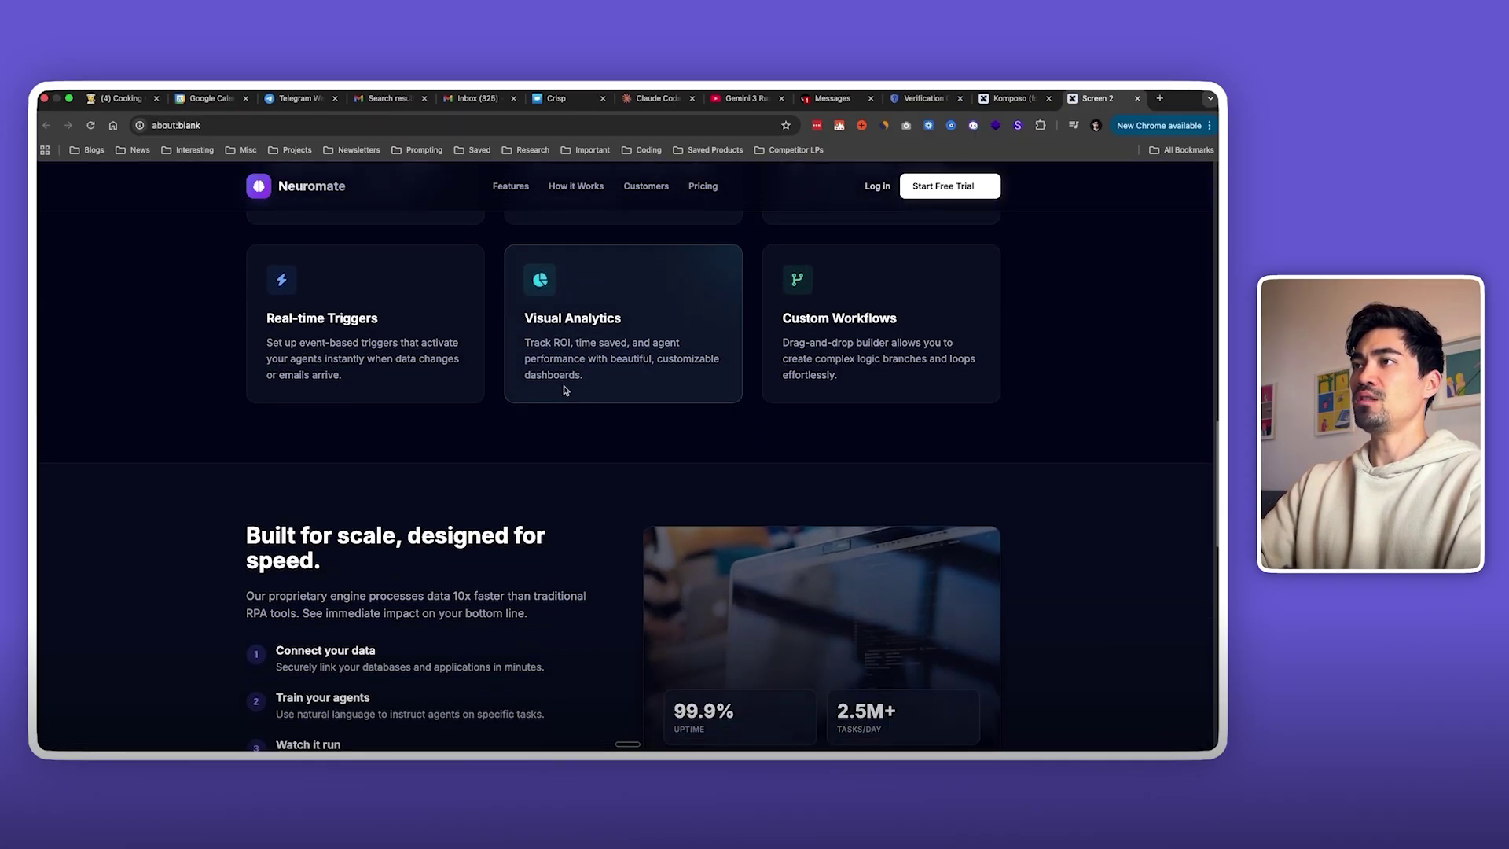
{"action": "scroll", "coordinate": [437, 455], "scroll_direction": "down", "scroll_amount": 6}
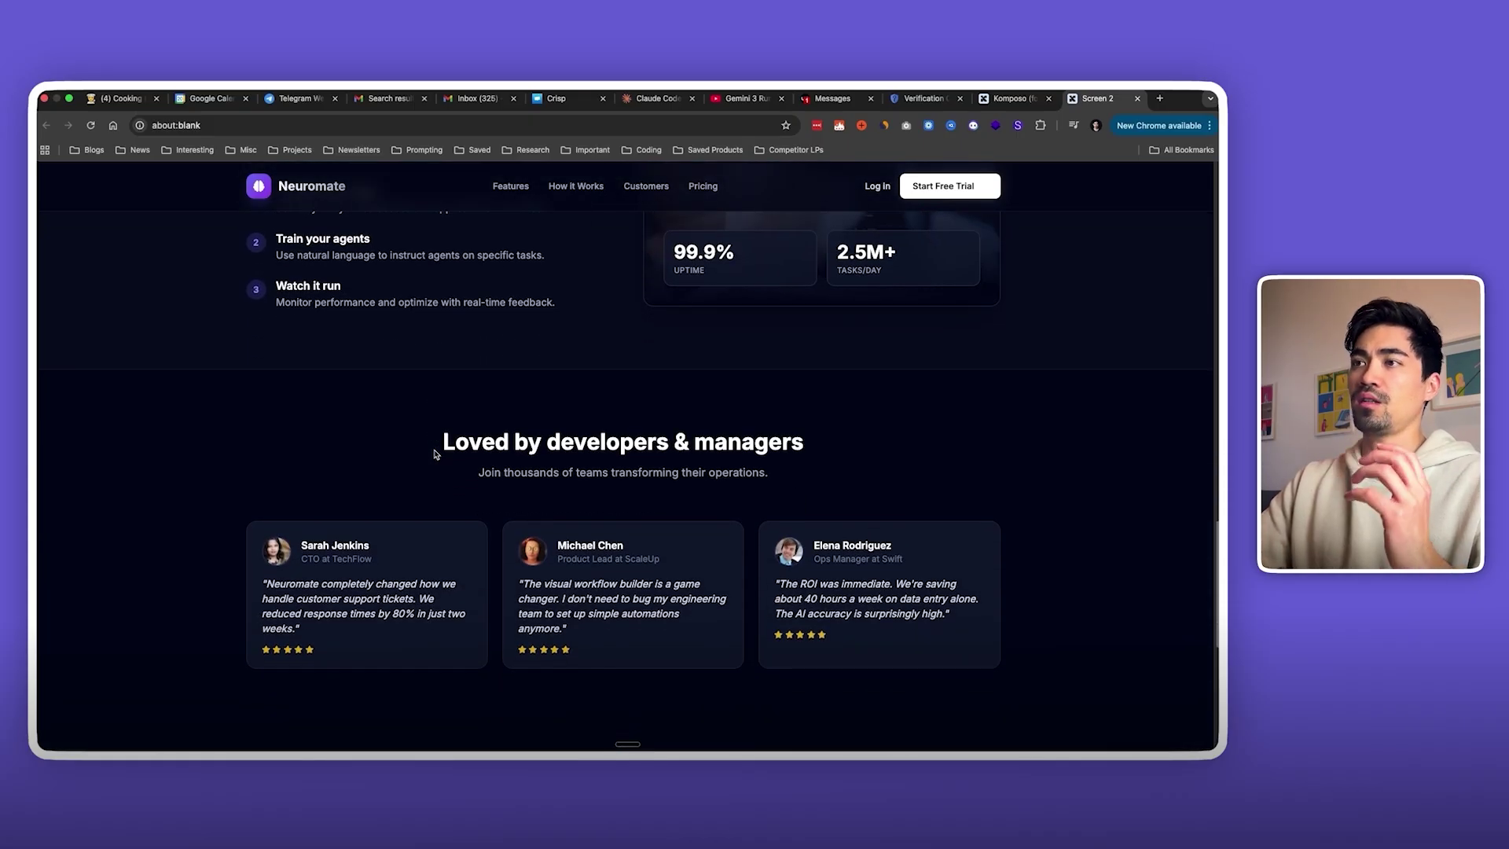
{"action": "scroll", "coordinate": [435, 454], "scroll_direction": "down", "scroll_amount": 7}
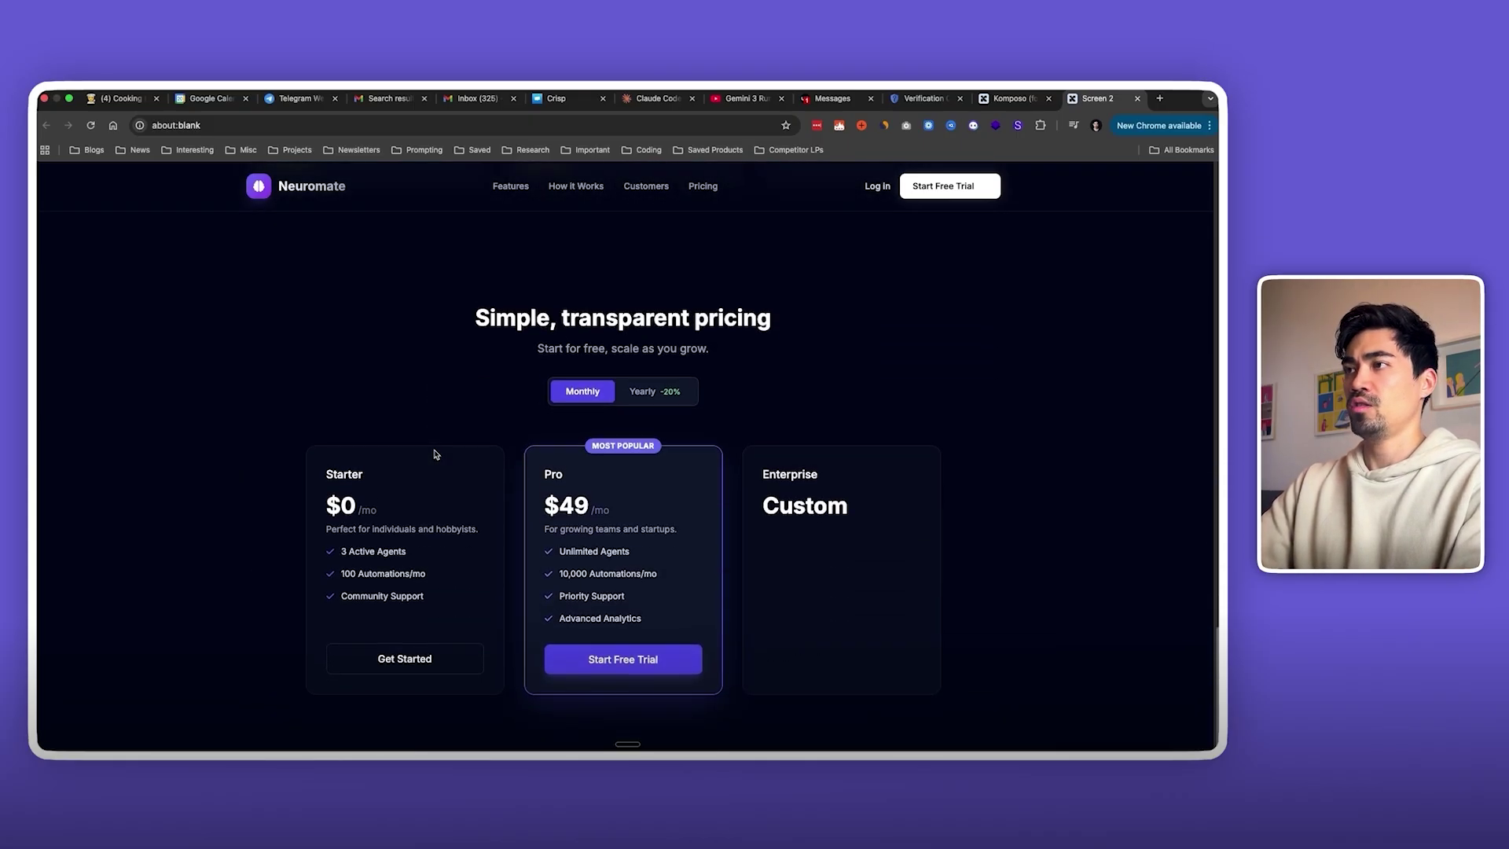
{"action": "scroll", "coordinate": [436, 454], "scroll_direction": "up", "scroll_amount": 20}
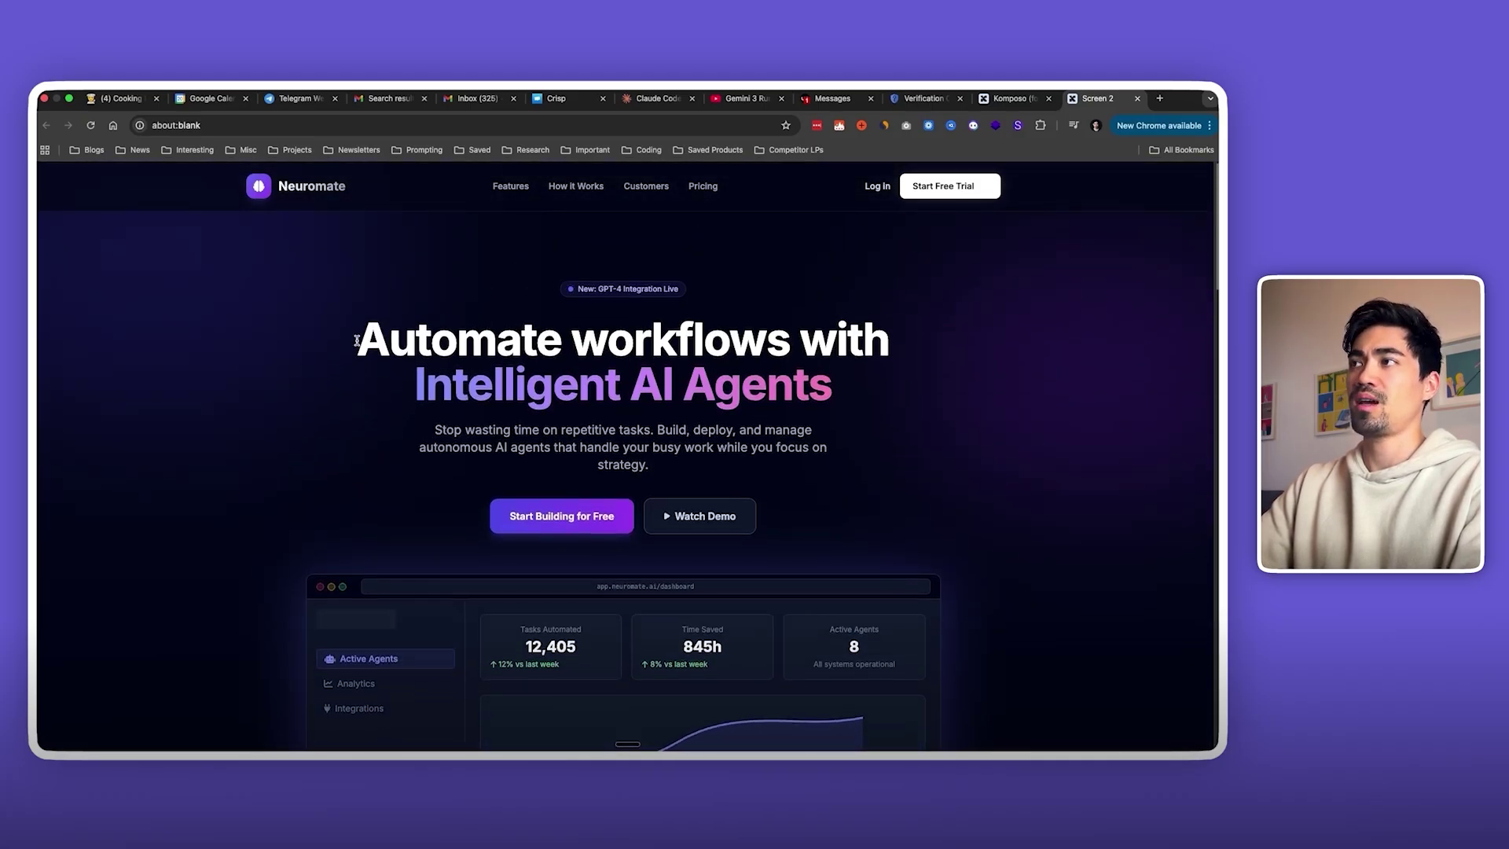
Step: Examine the landing page's hero section and product dashboard mockup more closely, down to the trusted company logos
{"action": "scroll", "coordinate": [730, 422], "scroll_direction": "down", "scroll_amount": 5}
{"action": "scroll", "coordinate": [729, 424], "scroll_direction": "up", "scroll_amount": 4}
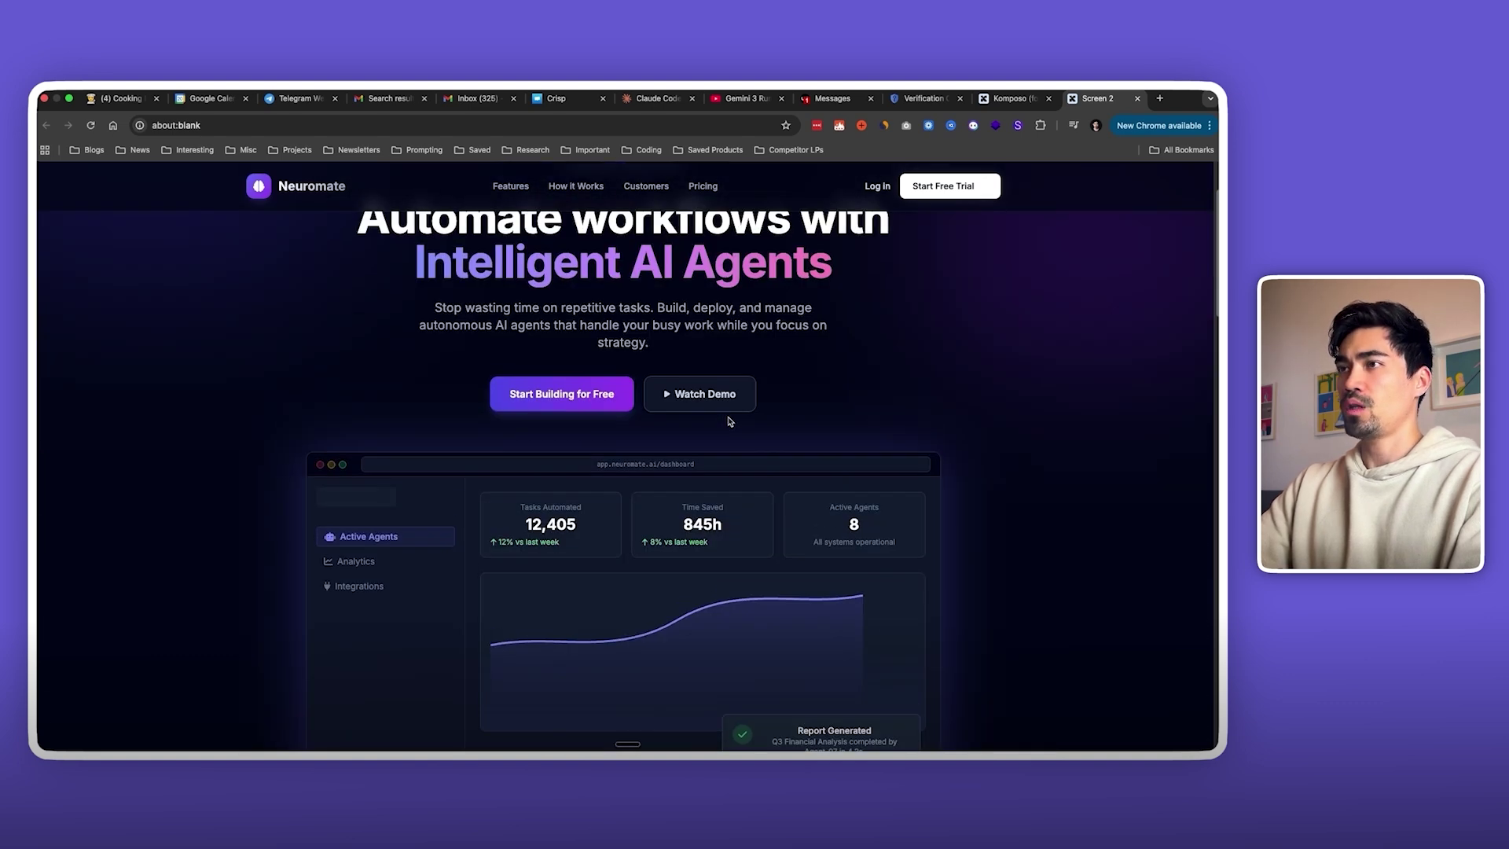
{"action": "scroll", "coordinate": [448, 595], "scroll_direction": "down", "scroll_amount": 2}
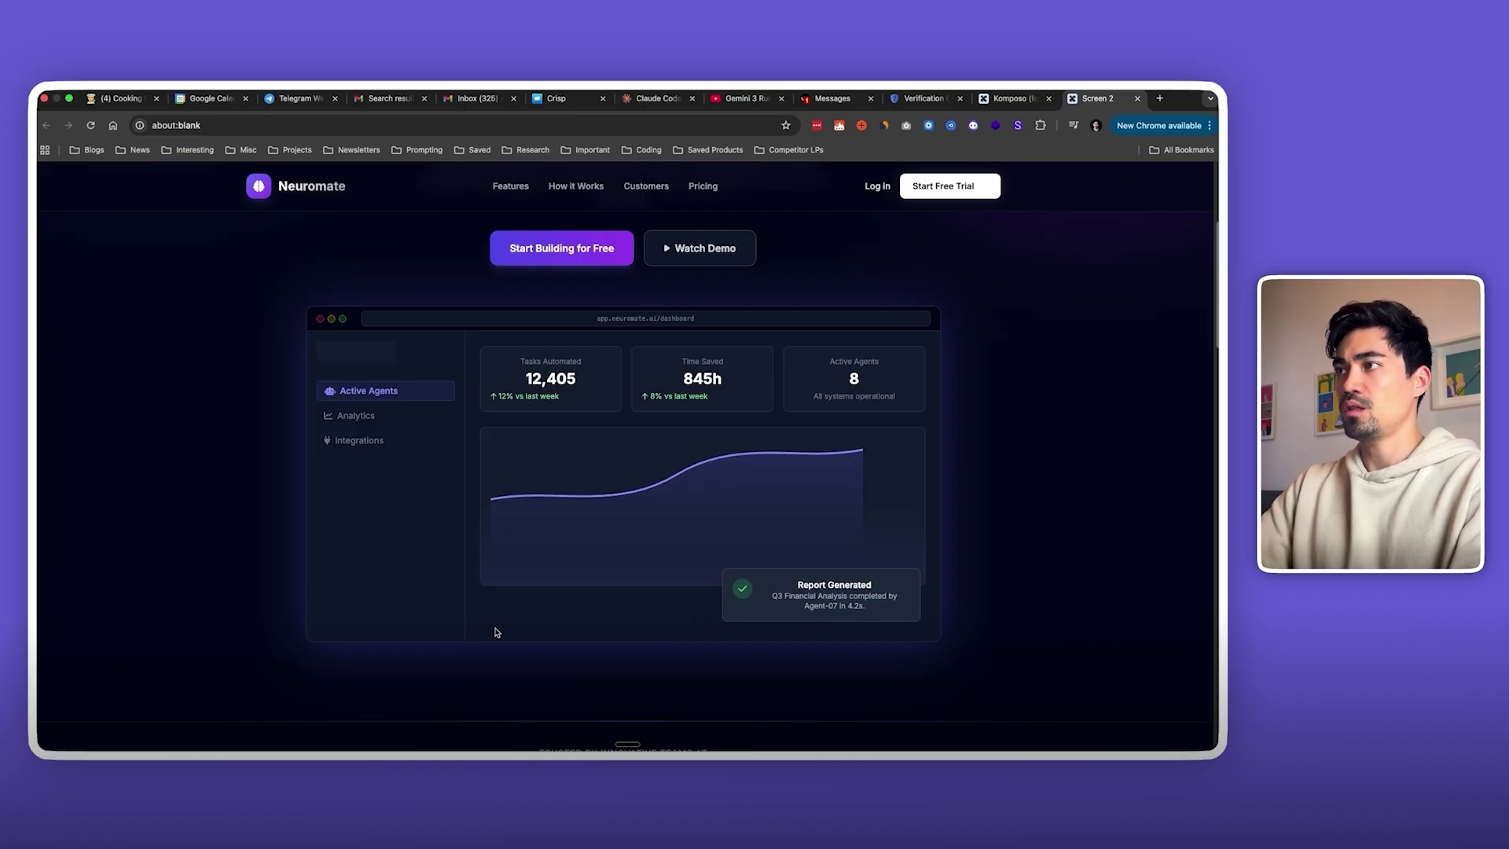
{"action": "scroll", "coordinate": [629, 501], "scroll_direction": "up", "scroll_amount": 3}
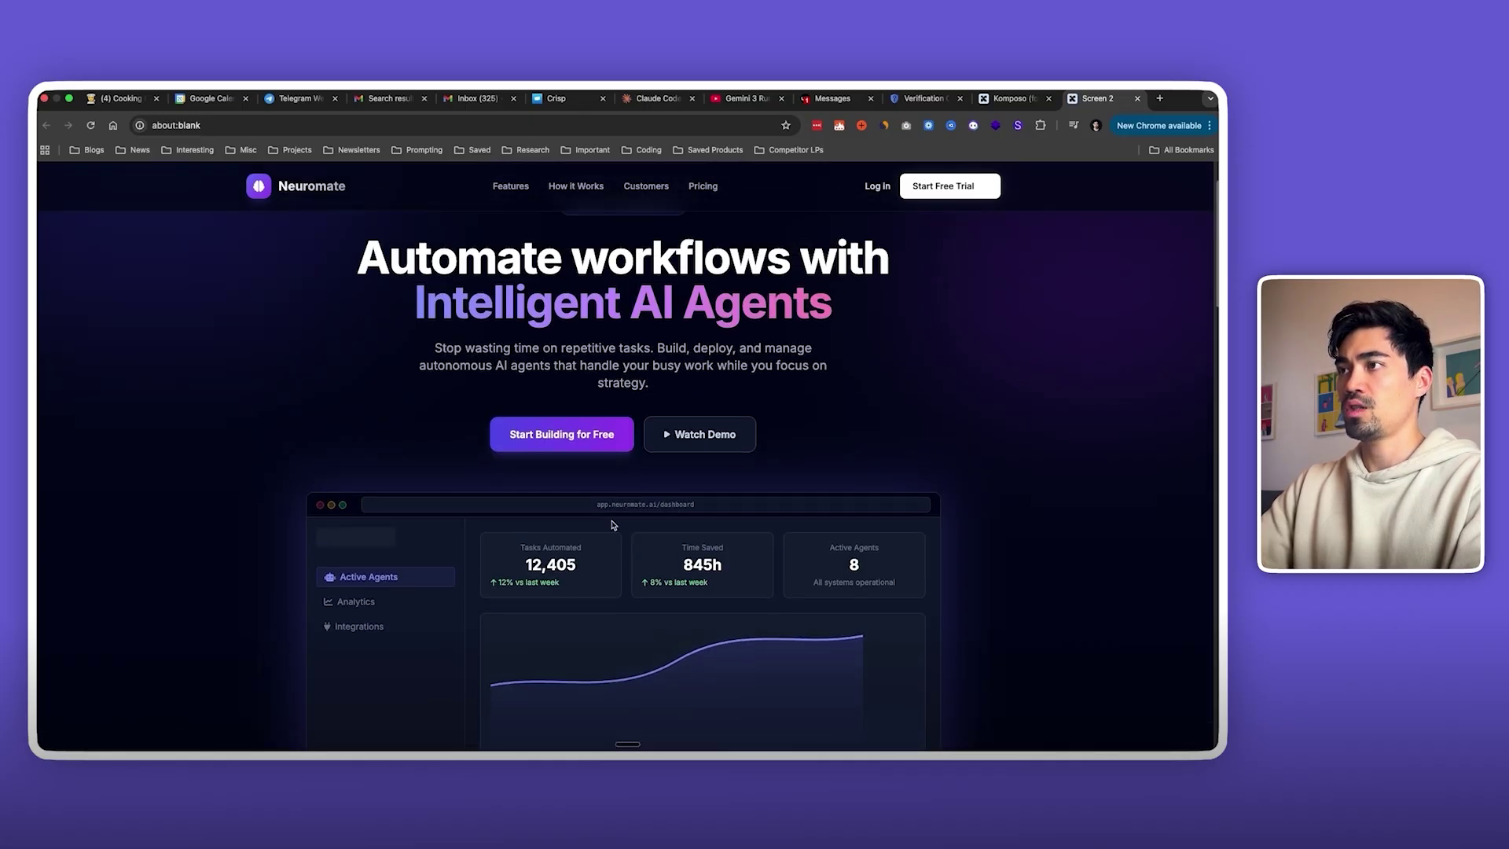
{"action": "scroll", "coordinate": [592, 658], "scroll_direction": "up", "scroll_amount": 1}
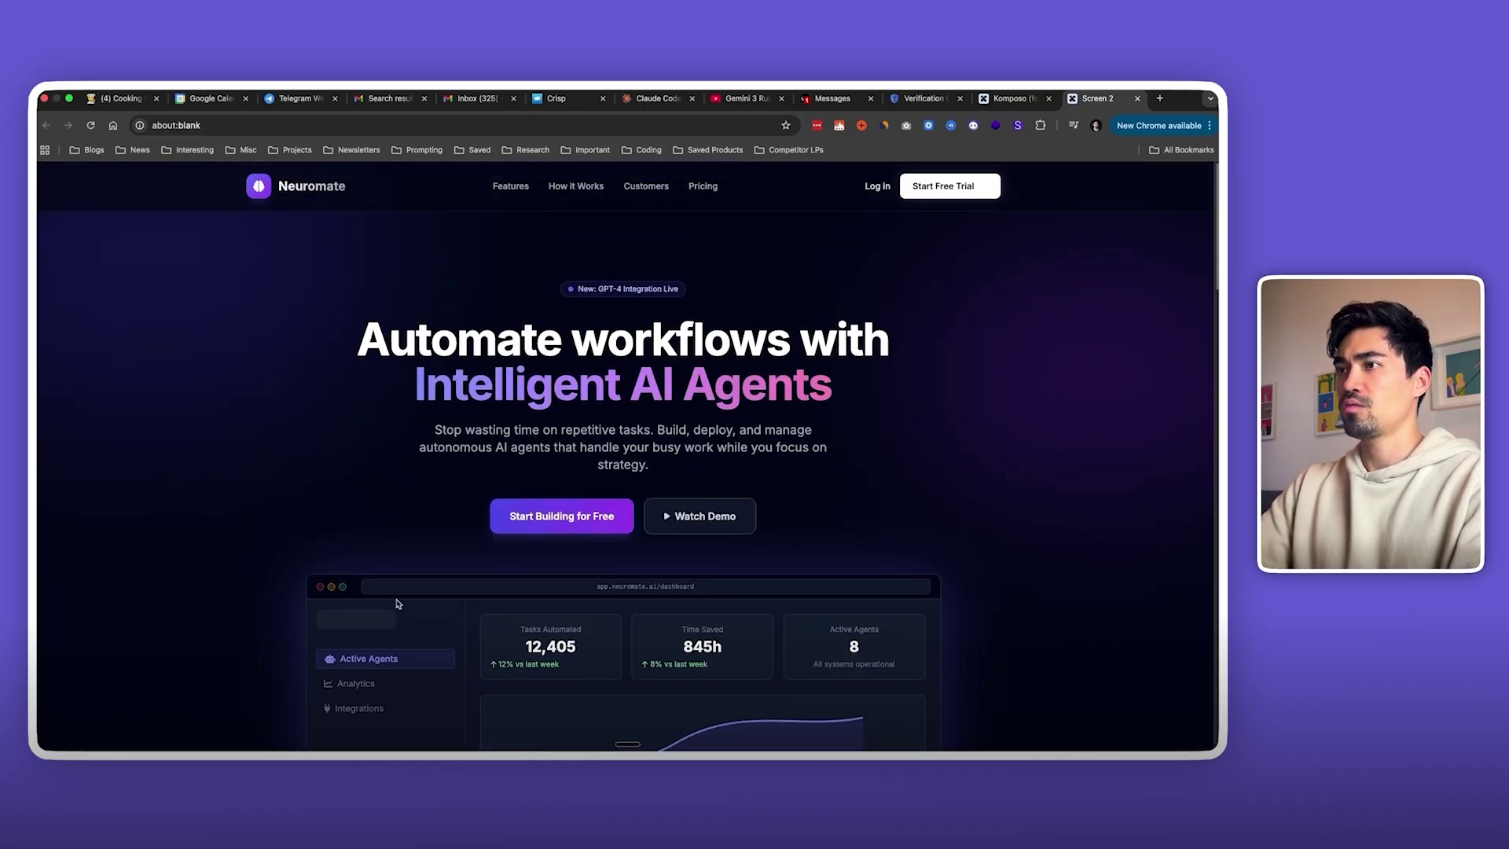
{"action": "scroll", "coordinate": [521, 604], "scroll_direction": "down", "scroll_amount": 3}
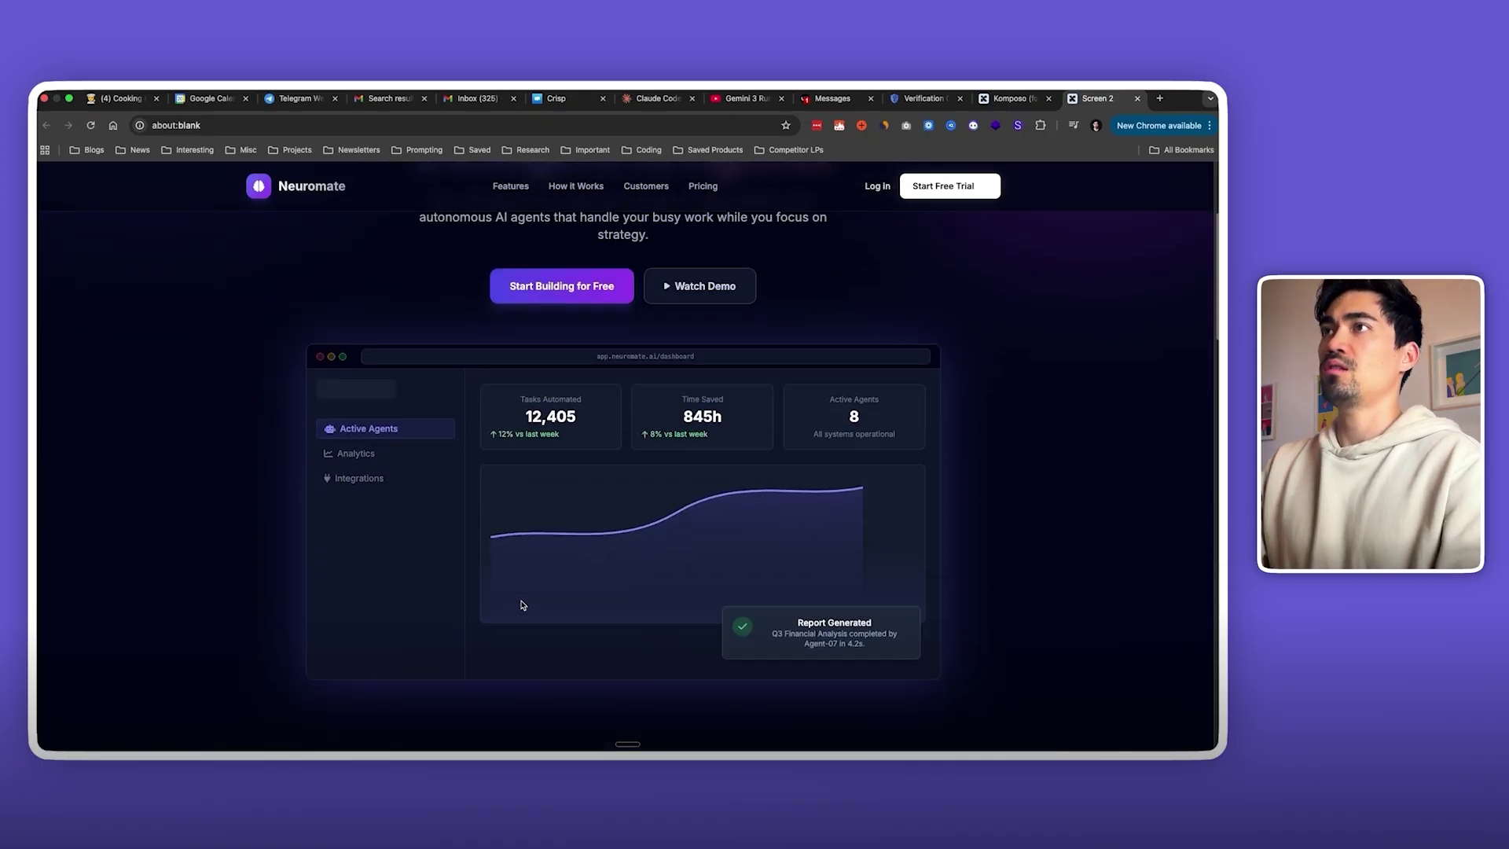
{"action": "scroll", "coordinate": [462, 579], "scroll_direction": "down", "scroll_amount": 10}
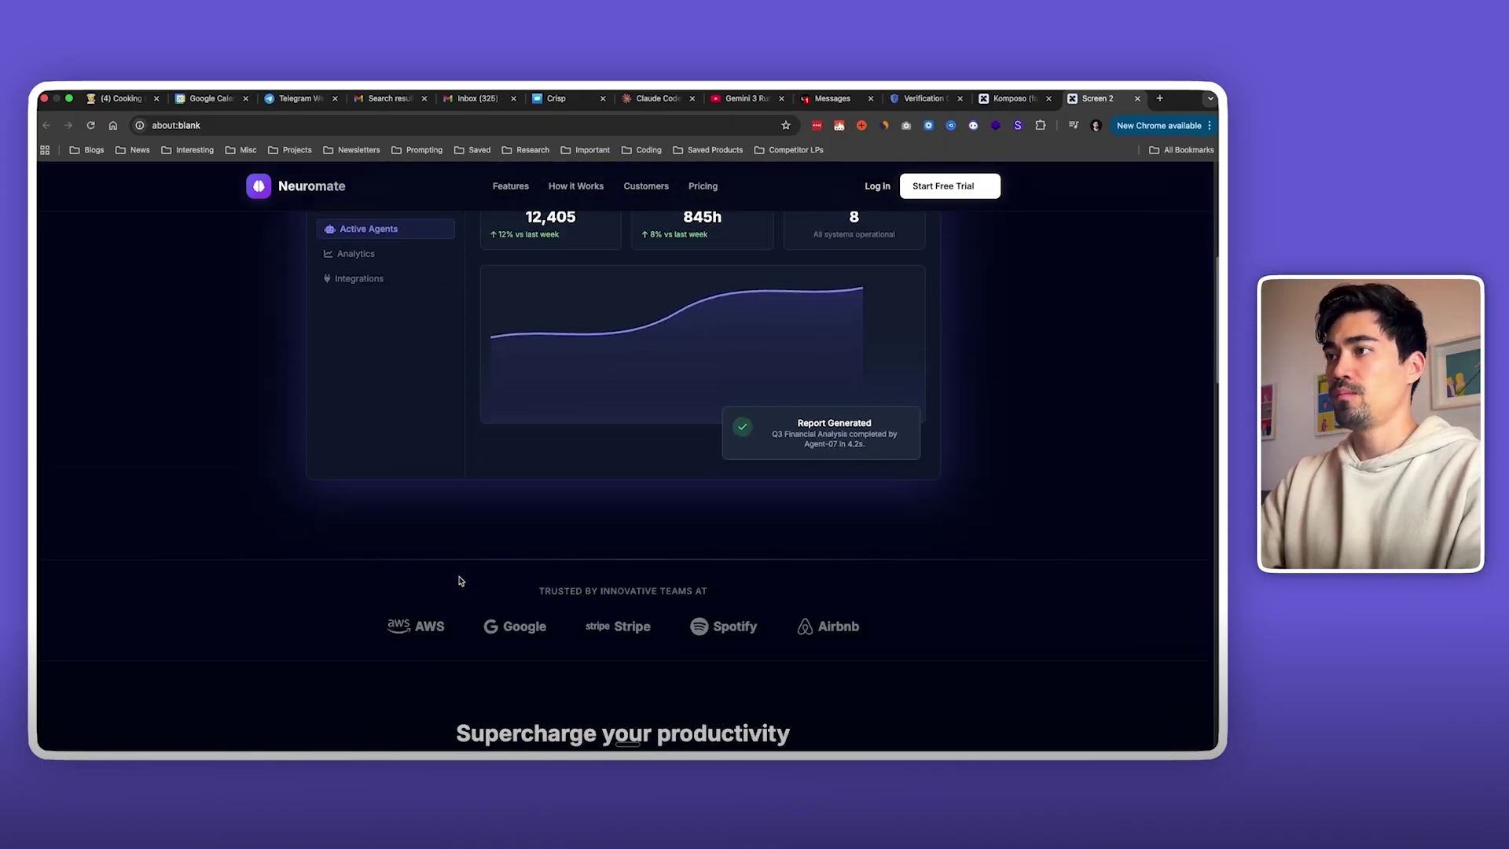
Step: Review the SaaS landing page's feature cards, scale section, testimonials and pricing, and return to the hero section
{"action": "scroll", "coordinate": [616, 448], "scroll_direction": "up", "scroll_amount": 2}
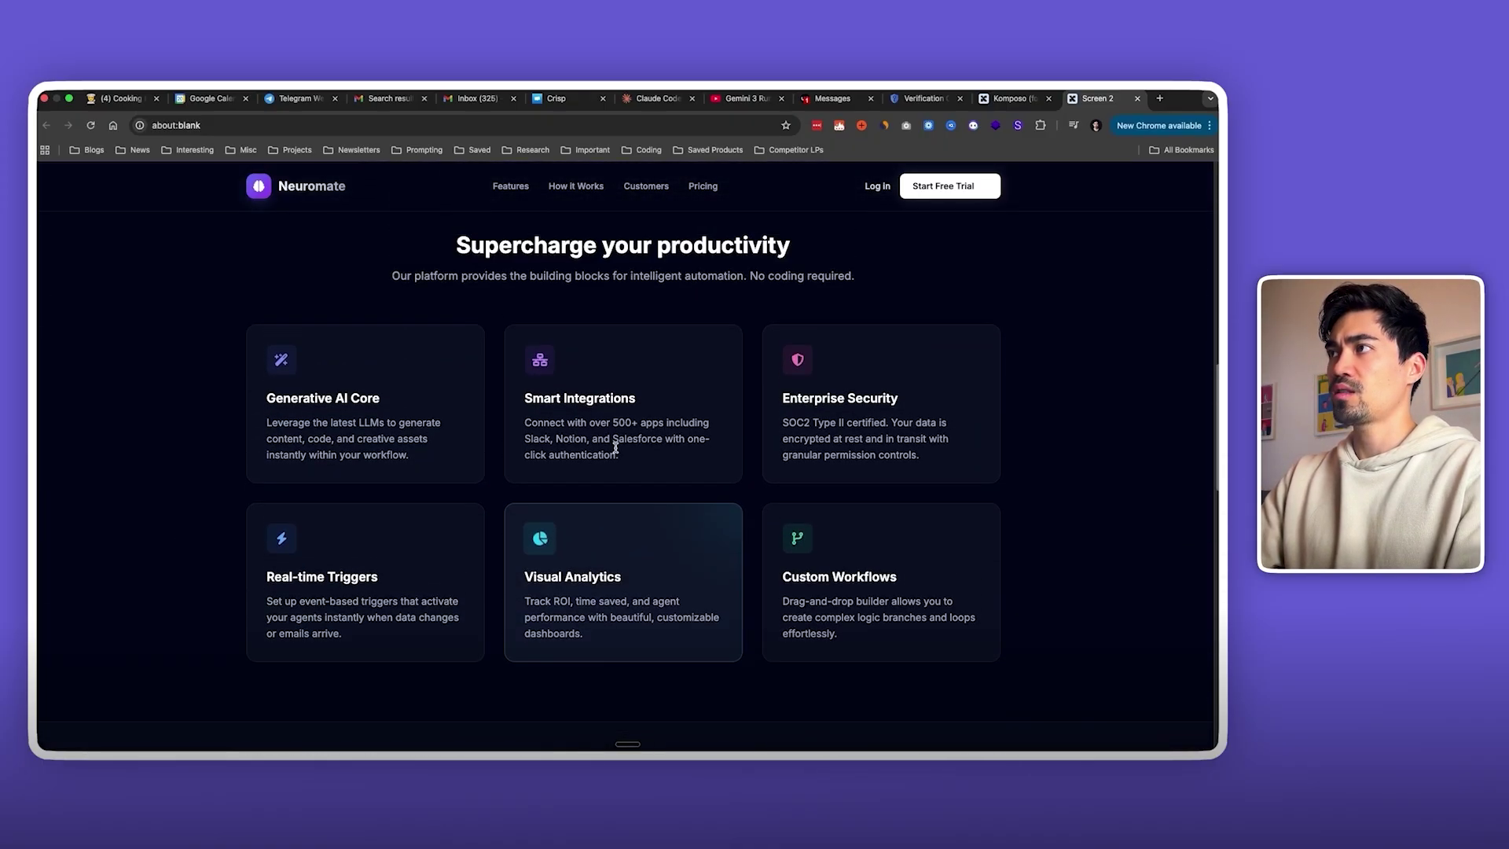
{"action": "scroll", "coordinate": [701, 434], "scroll_direction": "down", "scroll_amount": 6}
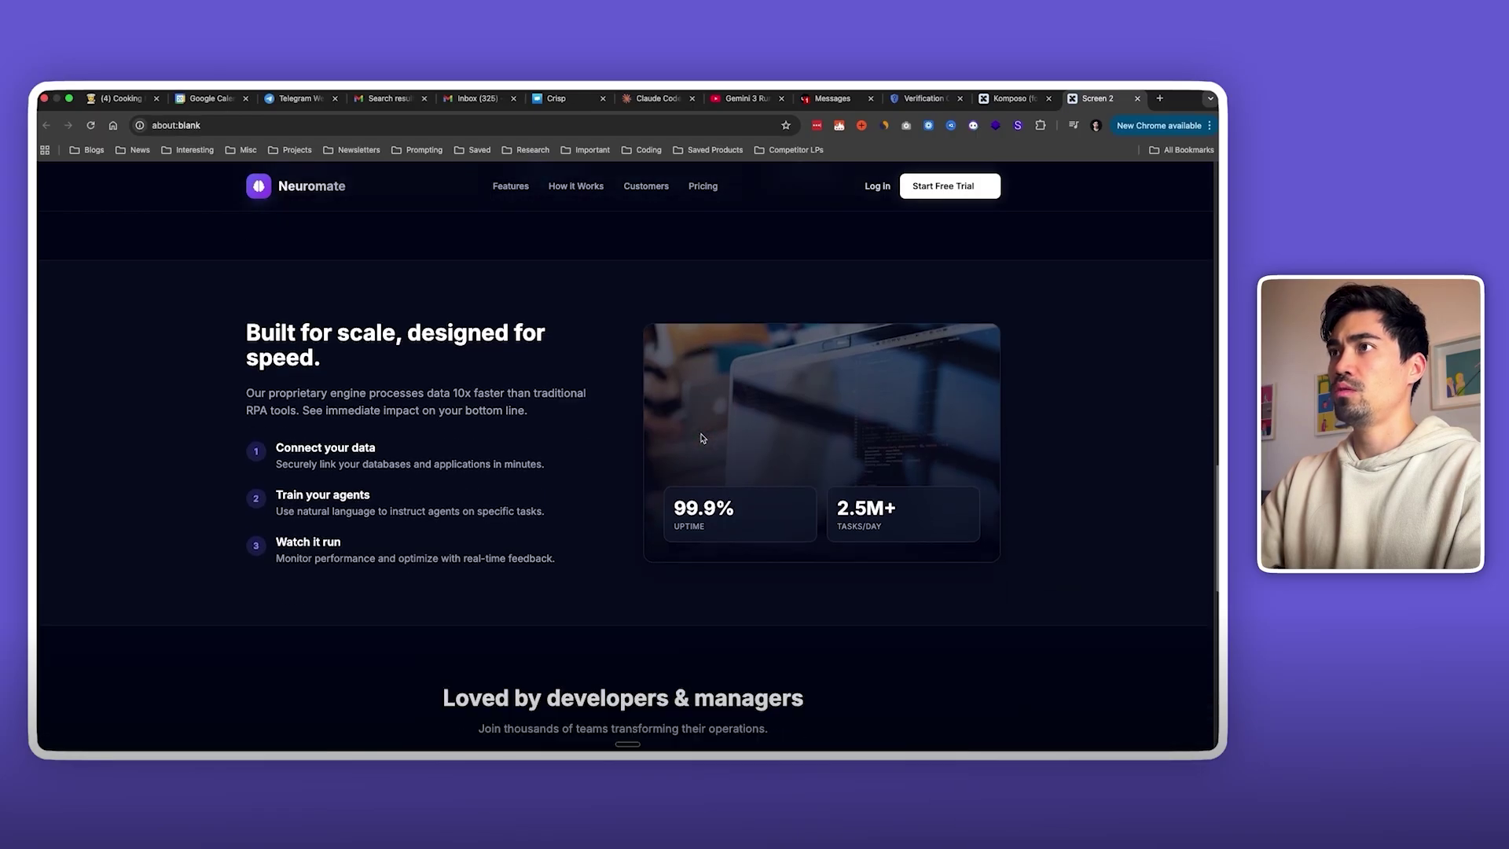
{"action": "scroll", "coordinate": [549, 412], "scroll_direction": "down", "scroll_amount": 10}
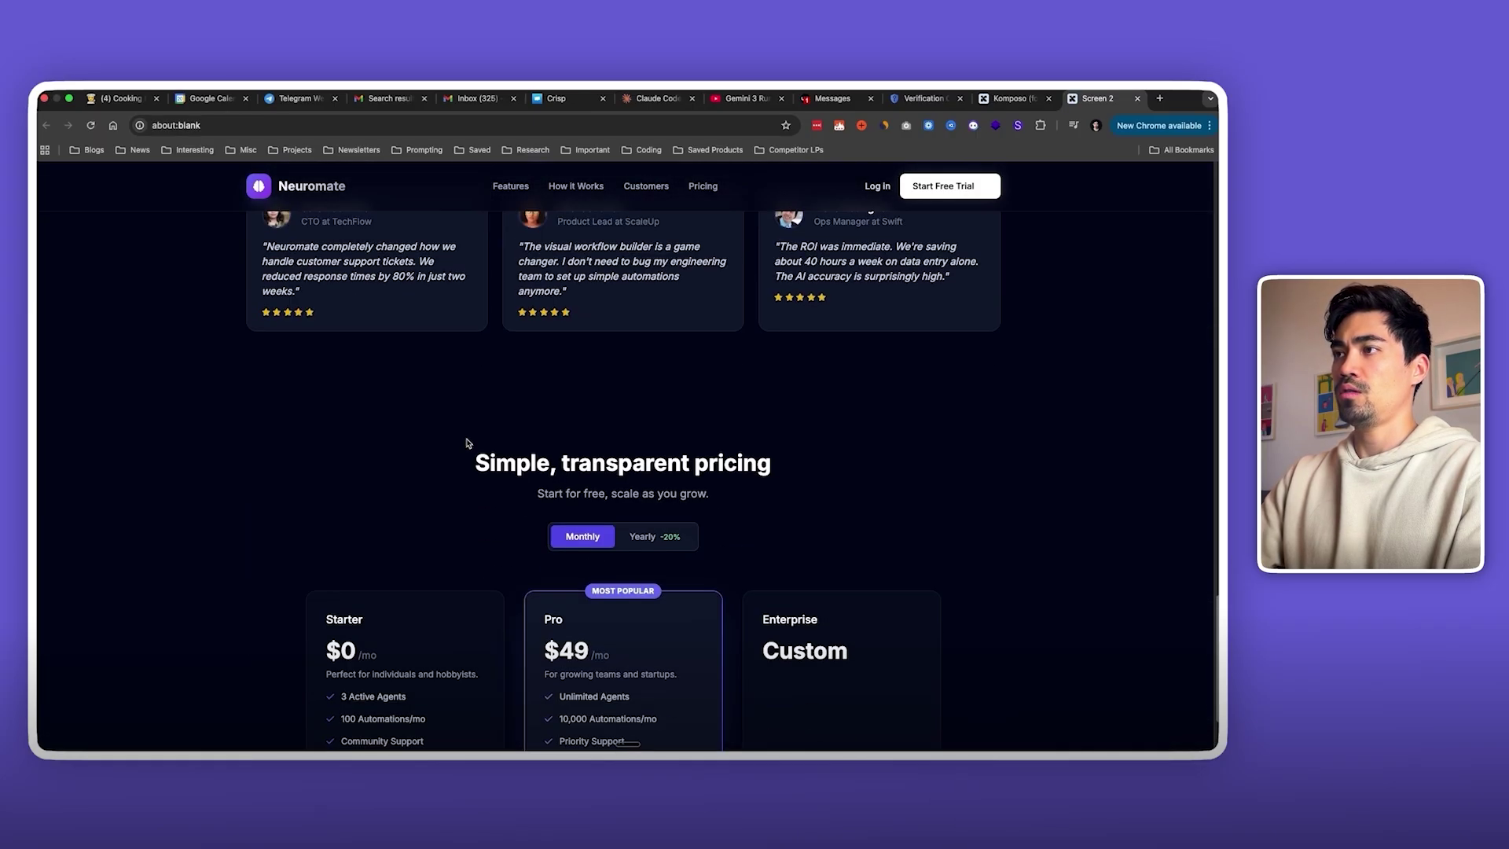
{"action": "scroll", "coordinate": [653, 501], "scroll_direction": "up", "scroll_amount": 3}
{"action": "scroll", "coordinate": [653, 502], "scroll_direction": "up", "scroll_amount": 20}
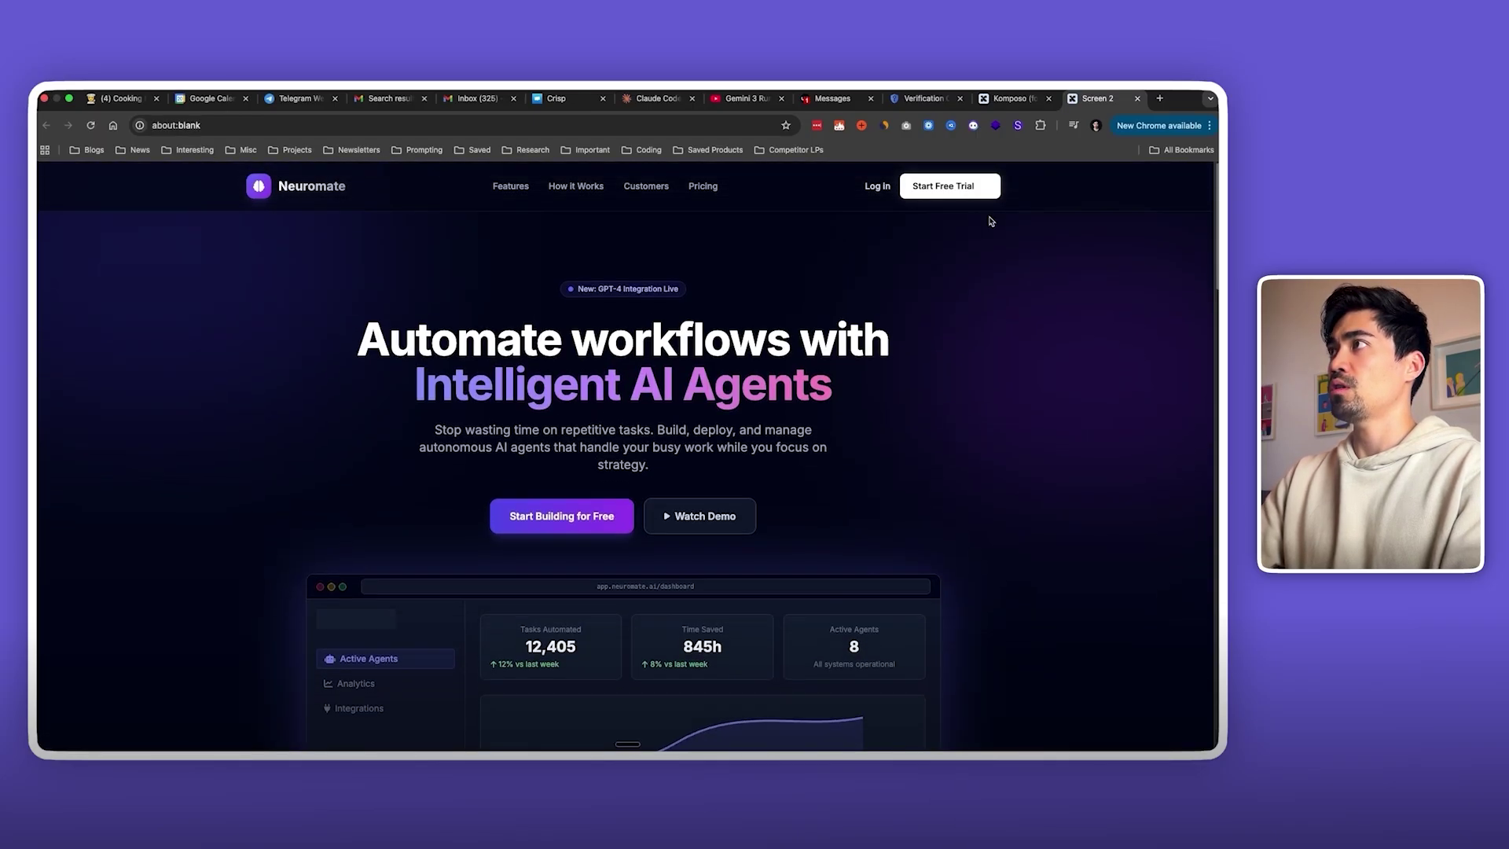
Step: Return to the Komposo canvas and open the Digital Alchemist Studio portfolio in a full preview
{"action": "left_click", "coordinate": [1006, 100]}
{"action": "scroll", "coordinate": [788, 505], "scroll_direction": "right", "scroll_amount": 3}
{"action": "scroll", "coordinate": [789, 506], "scroll_direction": "down", "scroll_amount": 1}
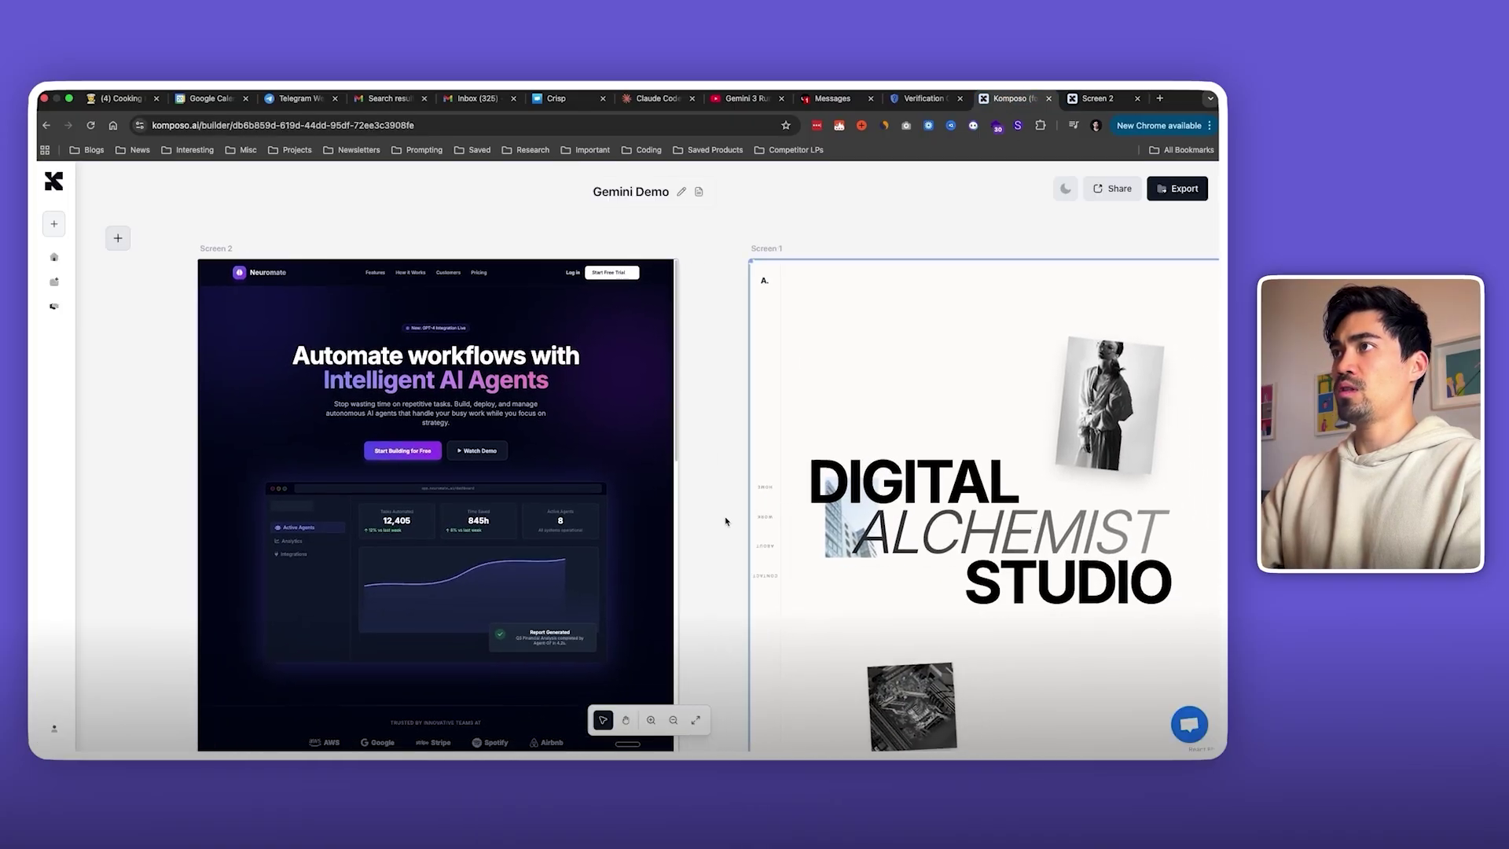
{"action": "scroll", "coordinate": [630, 533], "scroll_direction": "right", "scroll_amount": 5}
{"action": "scroll", "coordinate": [630, 519], "scroll_direction": "down", "scroll_amount": 2}
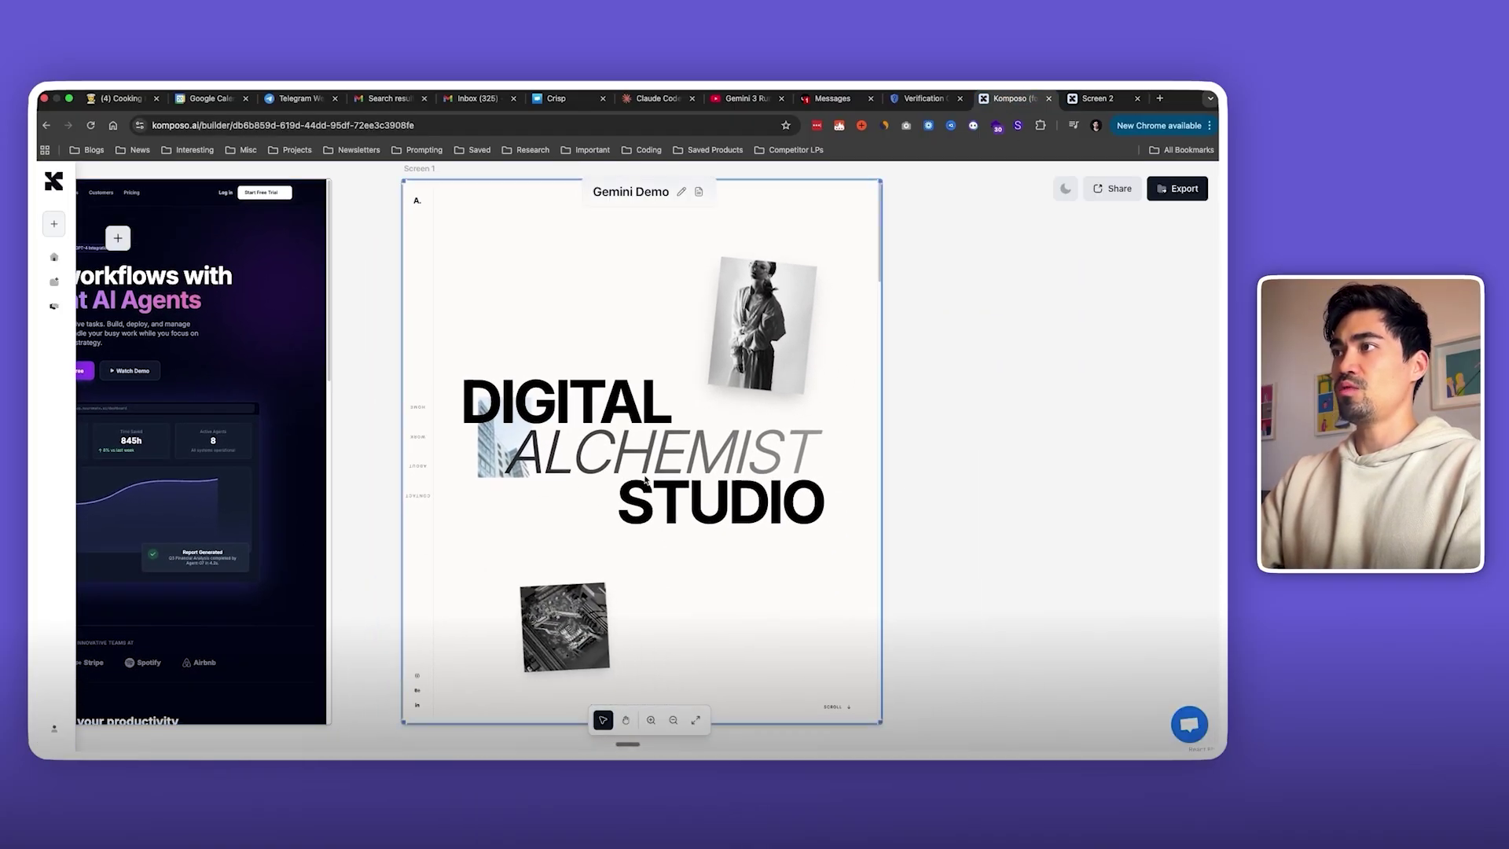
{"action": "scroll", "coordinate": [645, 481], "scroll_direction": "up", "scroll_amount": 1}
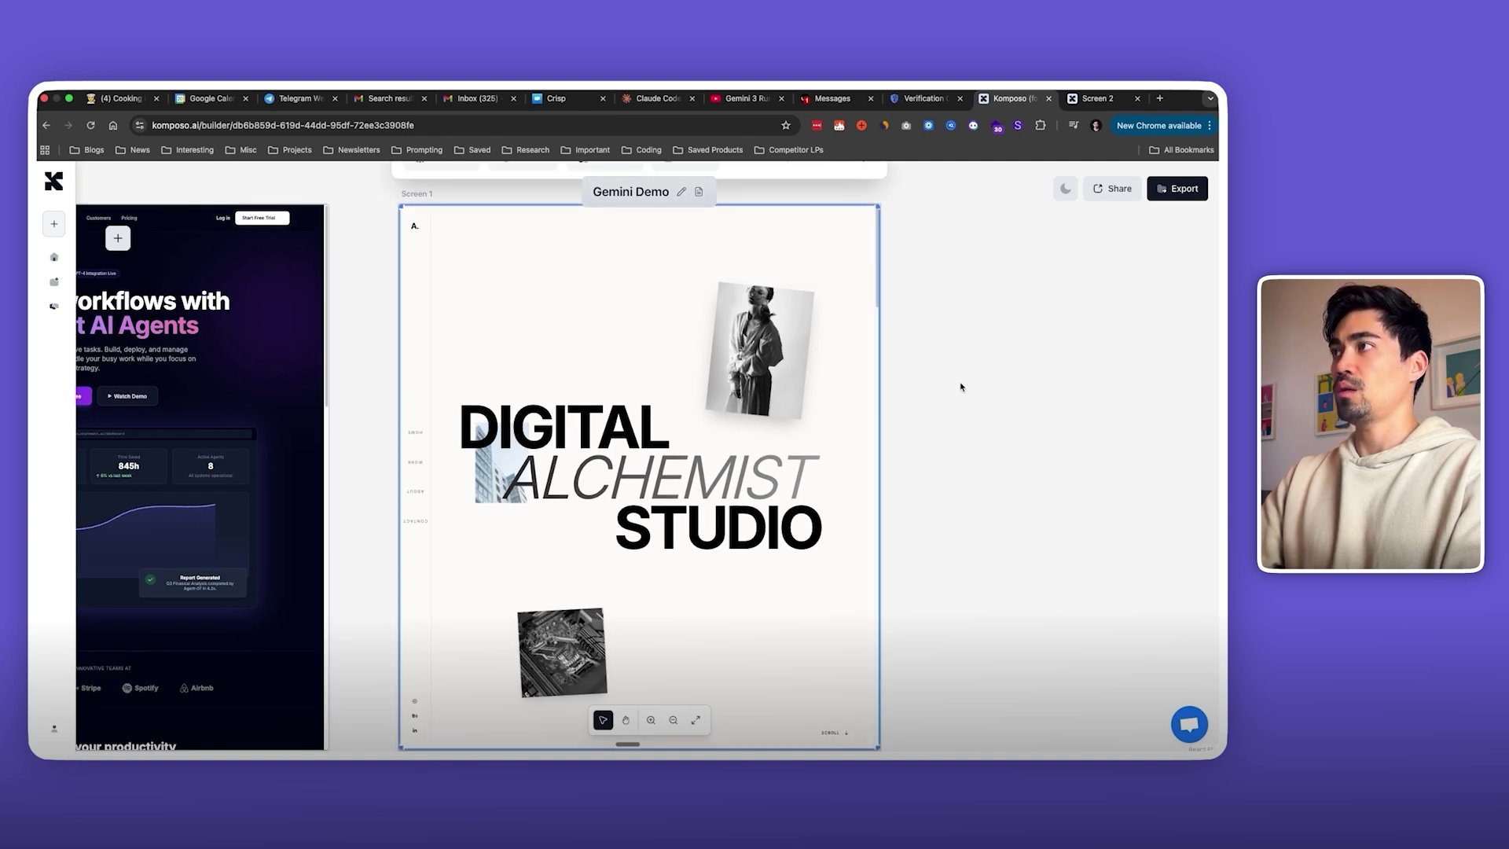
{"action": "scroll", "coordinate": [960, 387], "scroll_direction": "up", "scroll_amount": 3}
{"action": "left_click", "coordinate": [682, 269]}
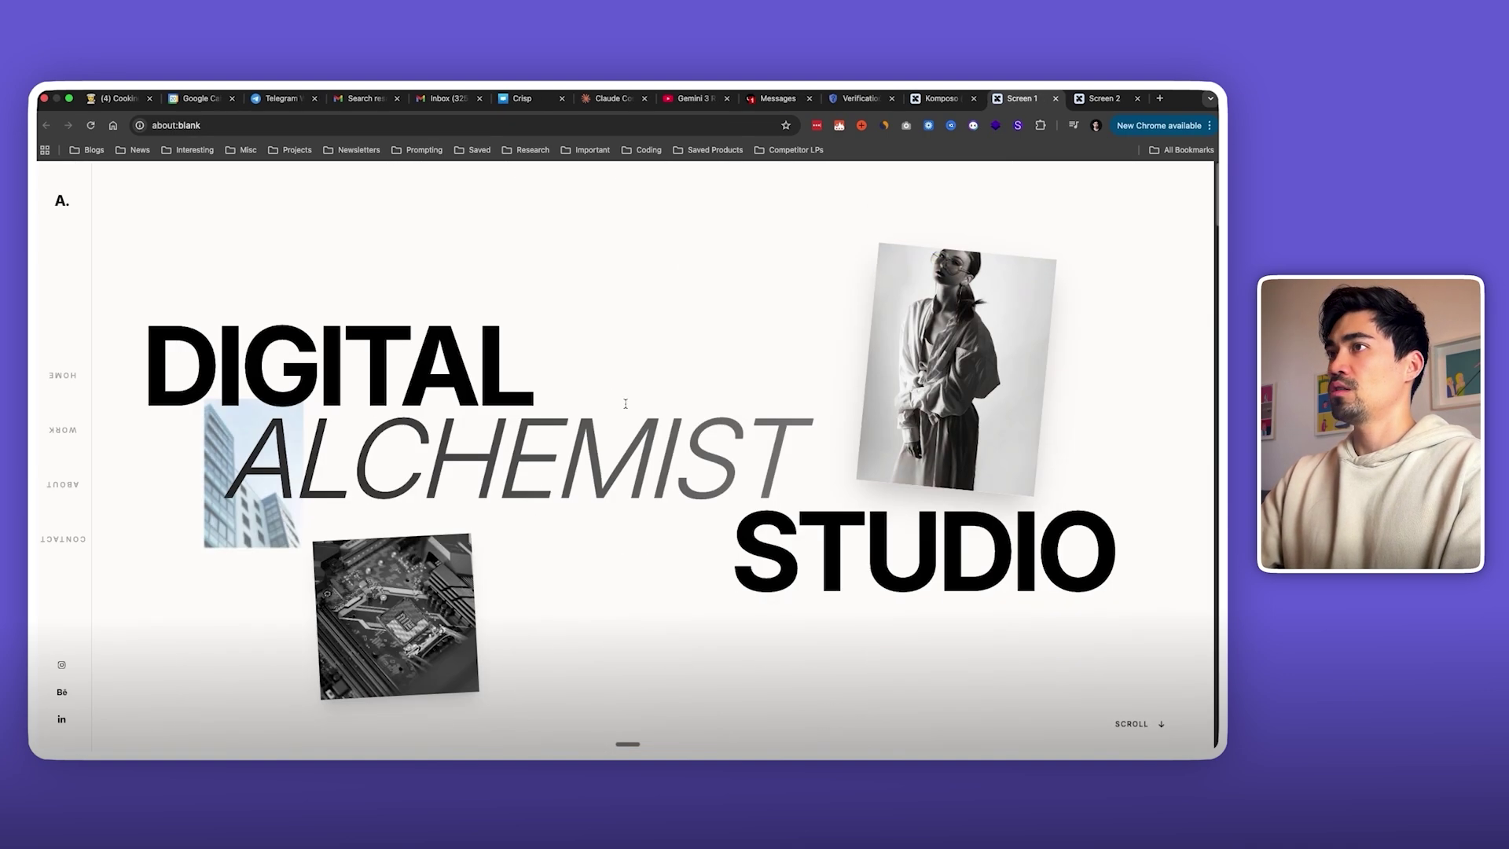
Step: Review the portfolio page from the hero through projects, studio and testimonial sections to the contact form and footer, and return to its beginning
{"action": "scroll", "coordinate": [626, 403], "scroll_direction": "down", "scroll_amount": 5}
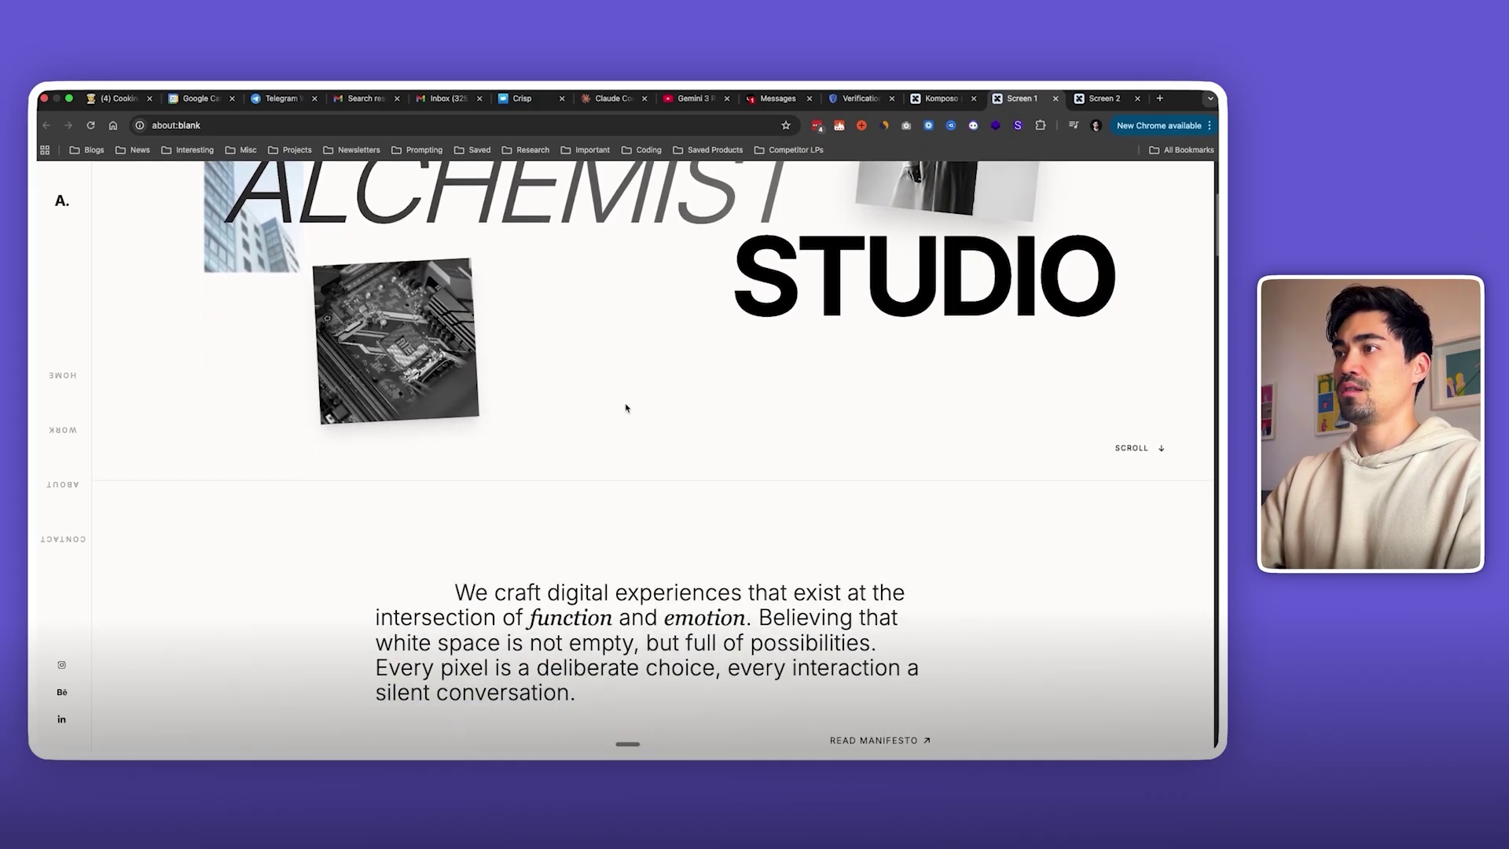
{"action": "scroll", "coordinate": [626, 408], "scroll_direction": "down", "scroll_amount": 10}
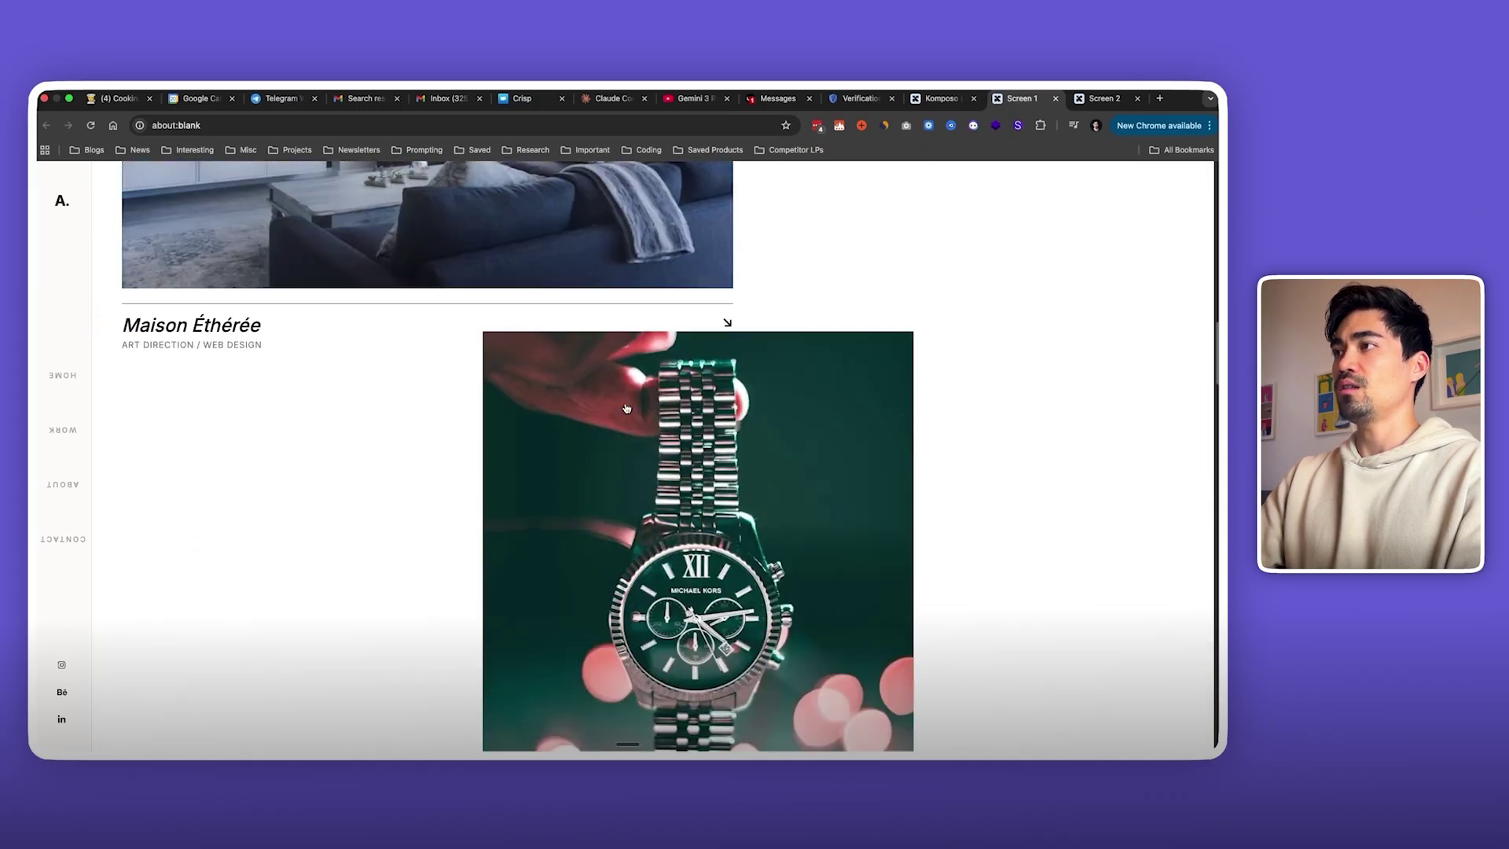
{"action": "scroll", "coordinate": [627, 408], "scroll_direction": "down", "scroll_amount": 12}
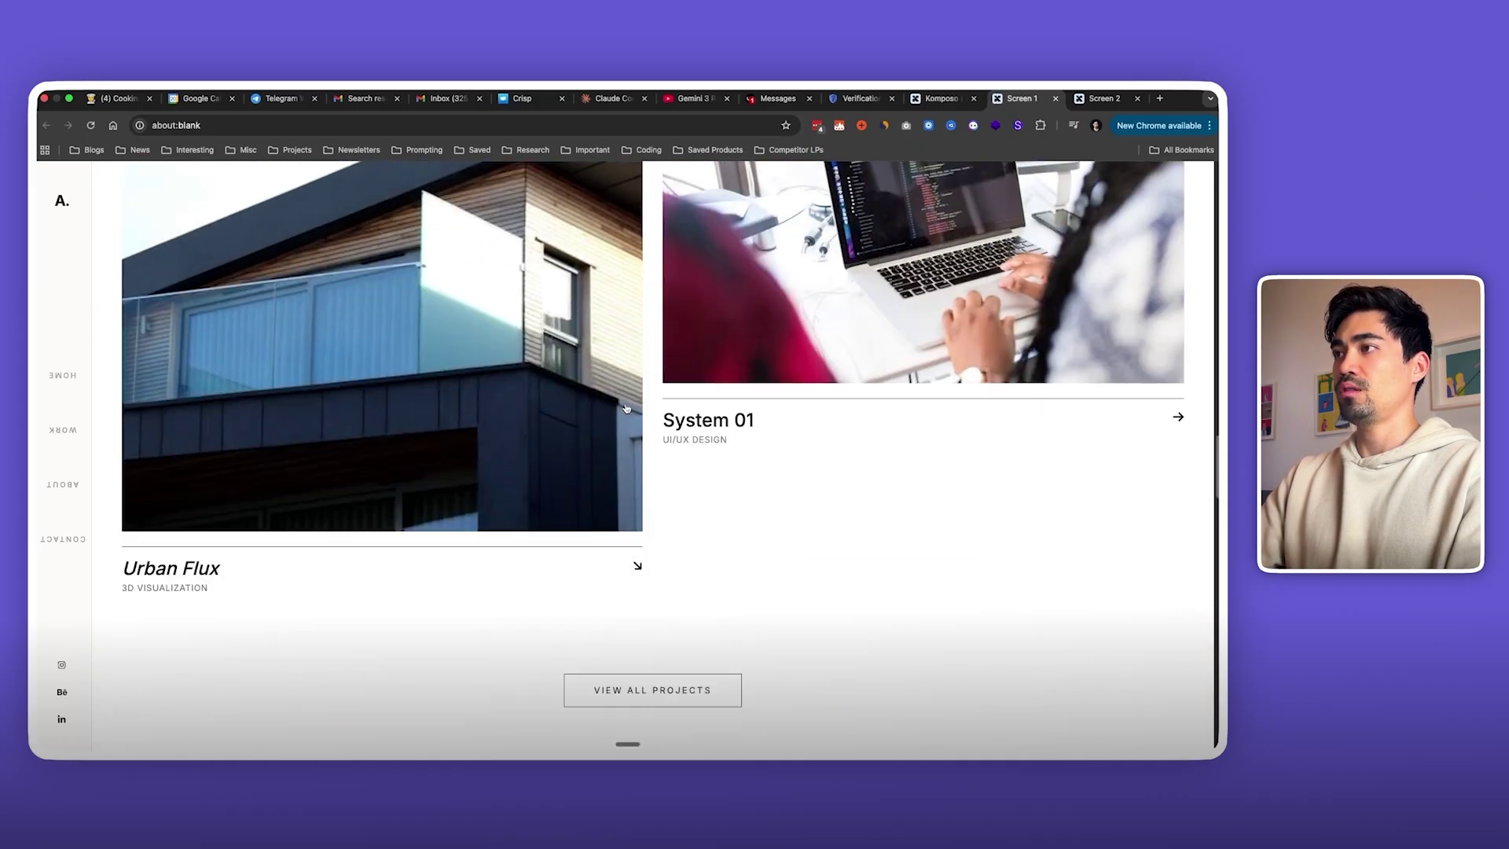
{"action": "scroll", "coordinate": [626, 408], "scroll_direction": "down", "scroll_amount": 12}
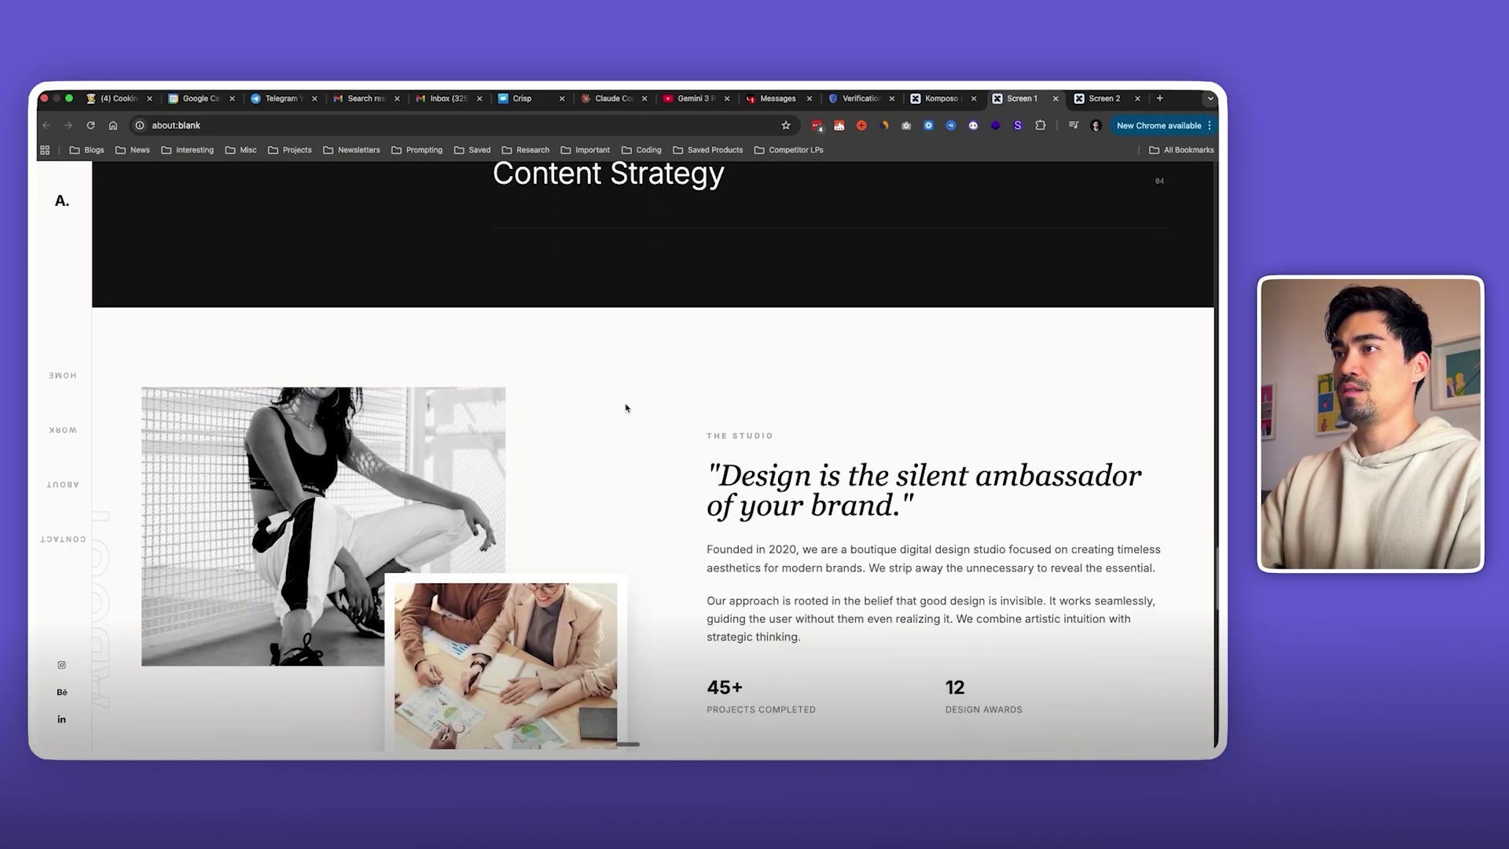
{"action": "scroll", "coordinate": [626, 408], "scroll_direction": "down", "scroll_amount": 10}
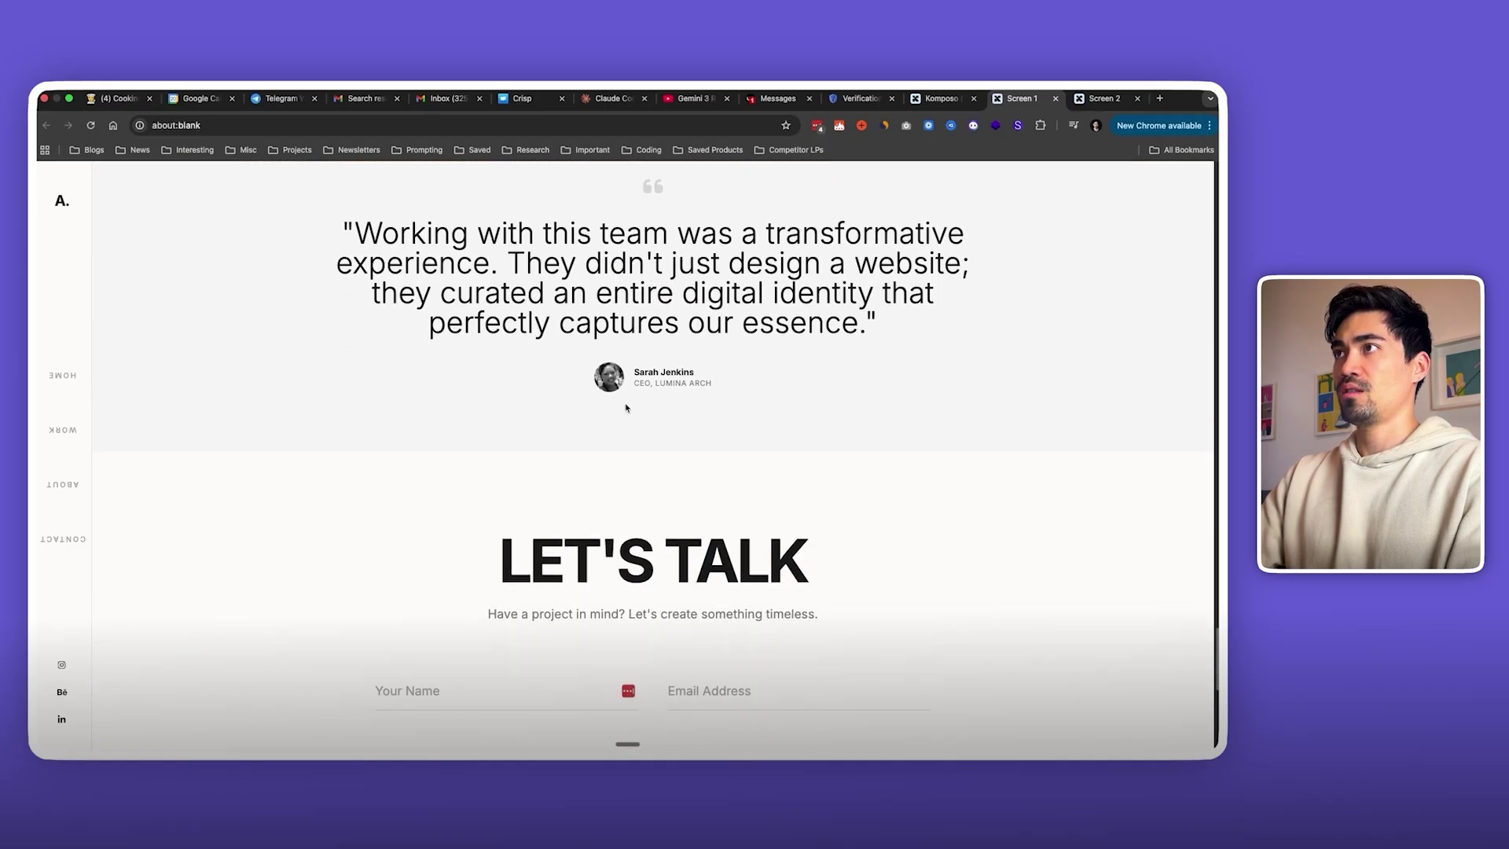
{"action": "scroll", "coordinate": [626, 408], "scroll_direction": "down", "scroll_amount": 7}
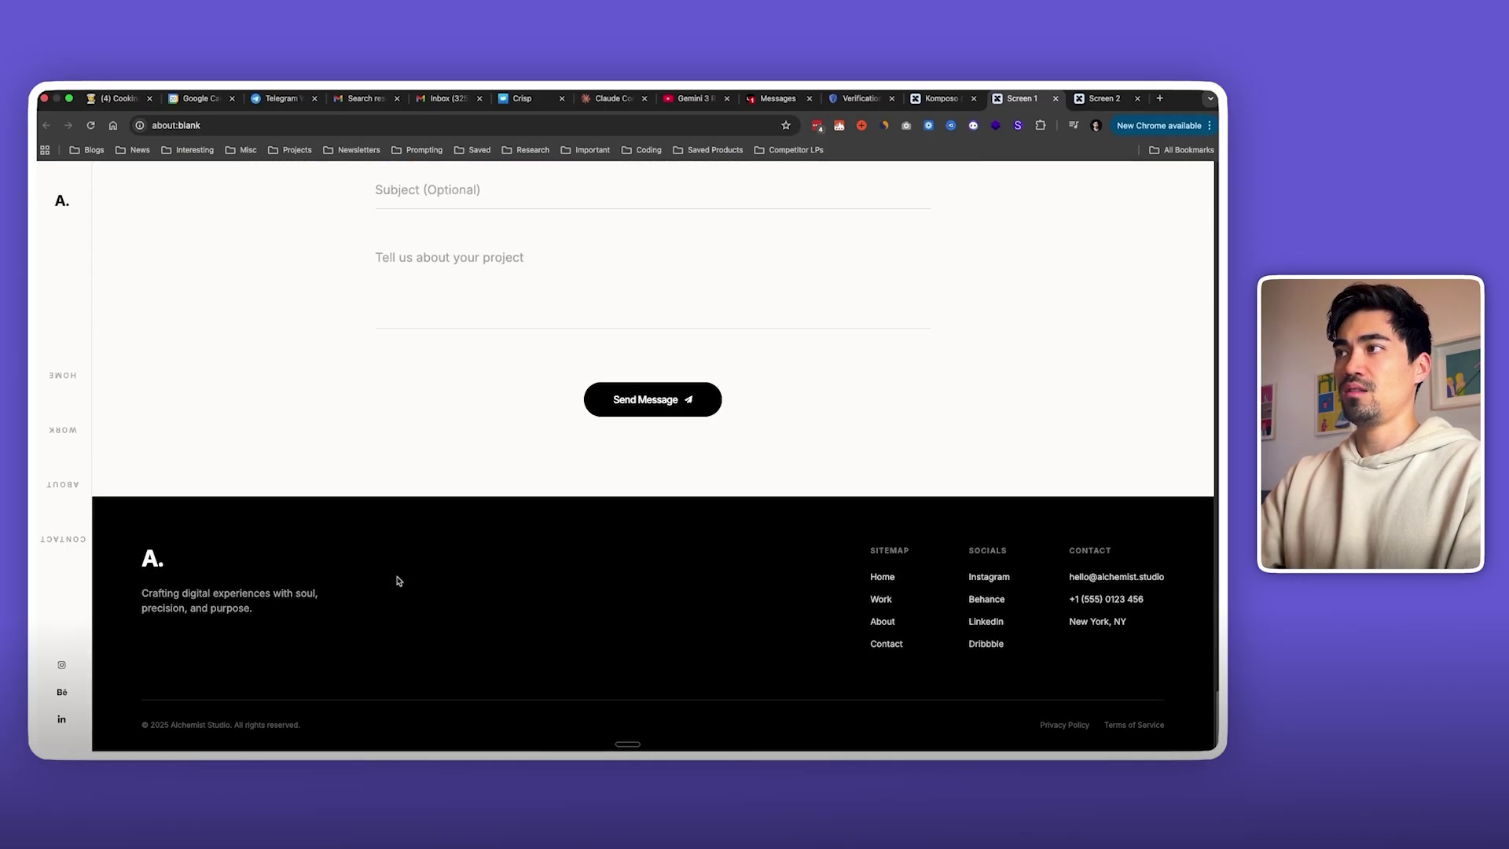
{"action": "scroll", "coordinate": [477, 495], "scroll_direction": "up", "scroll_amount": 20}
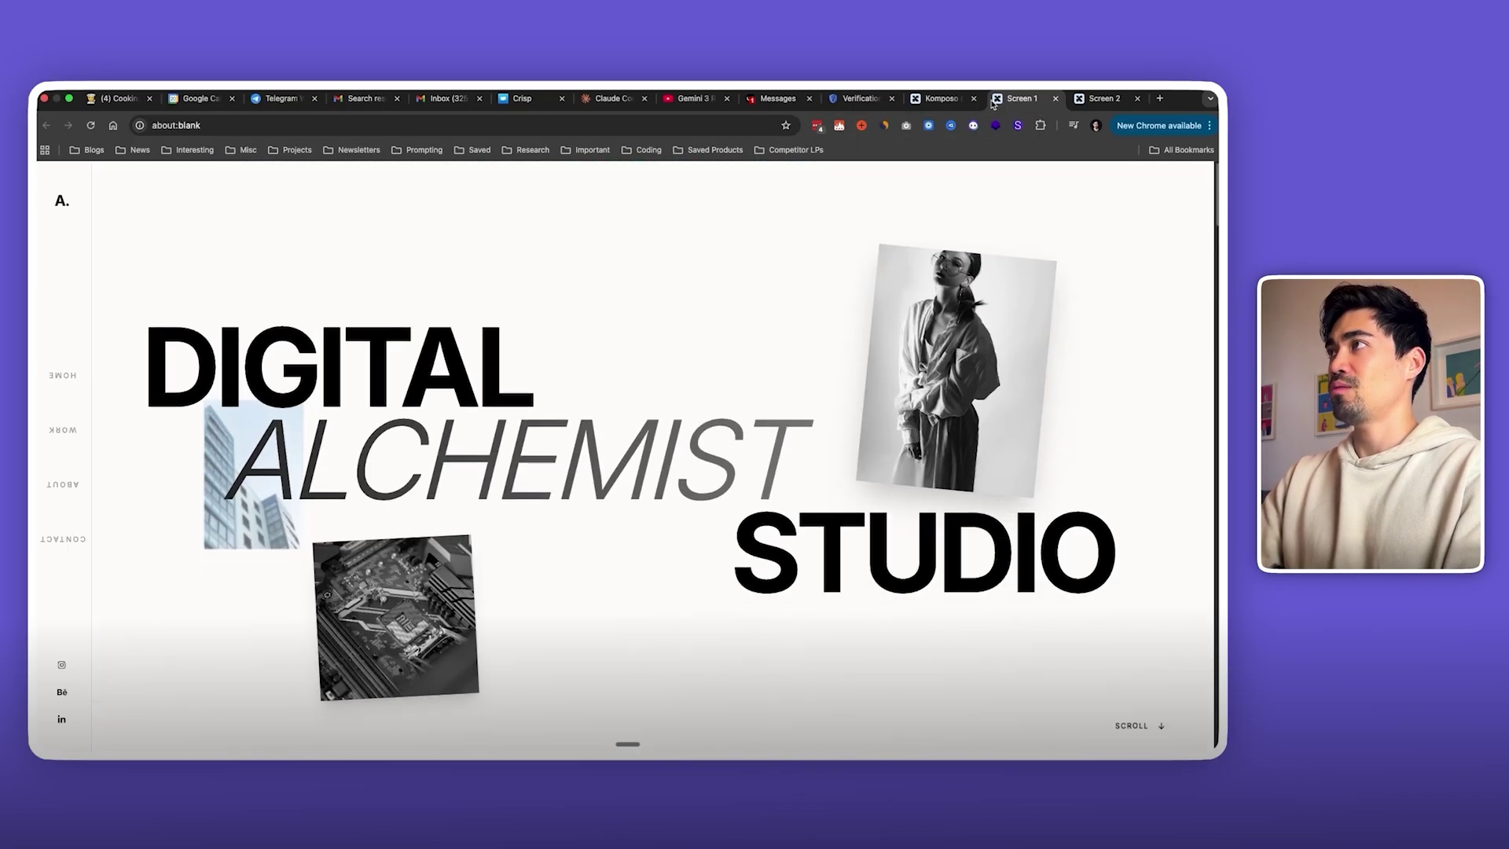
Step: Back on the Komposo canvas, apply an edit to the entire portfolio page with the instruction "the text in the sidebar is upside down, fix it"
{"action": "left_click", "coordinate": [943, 98]}
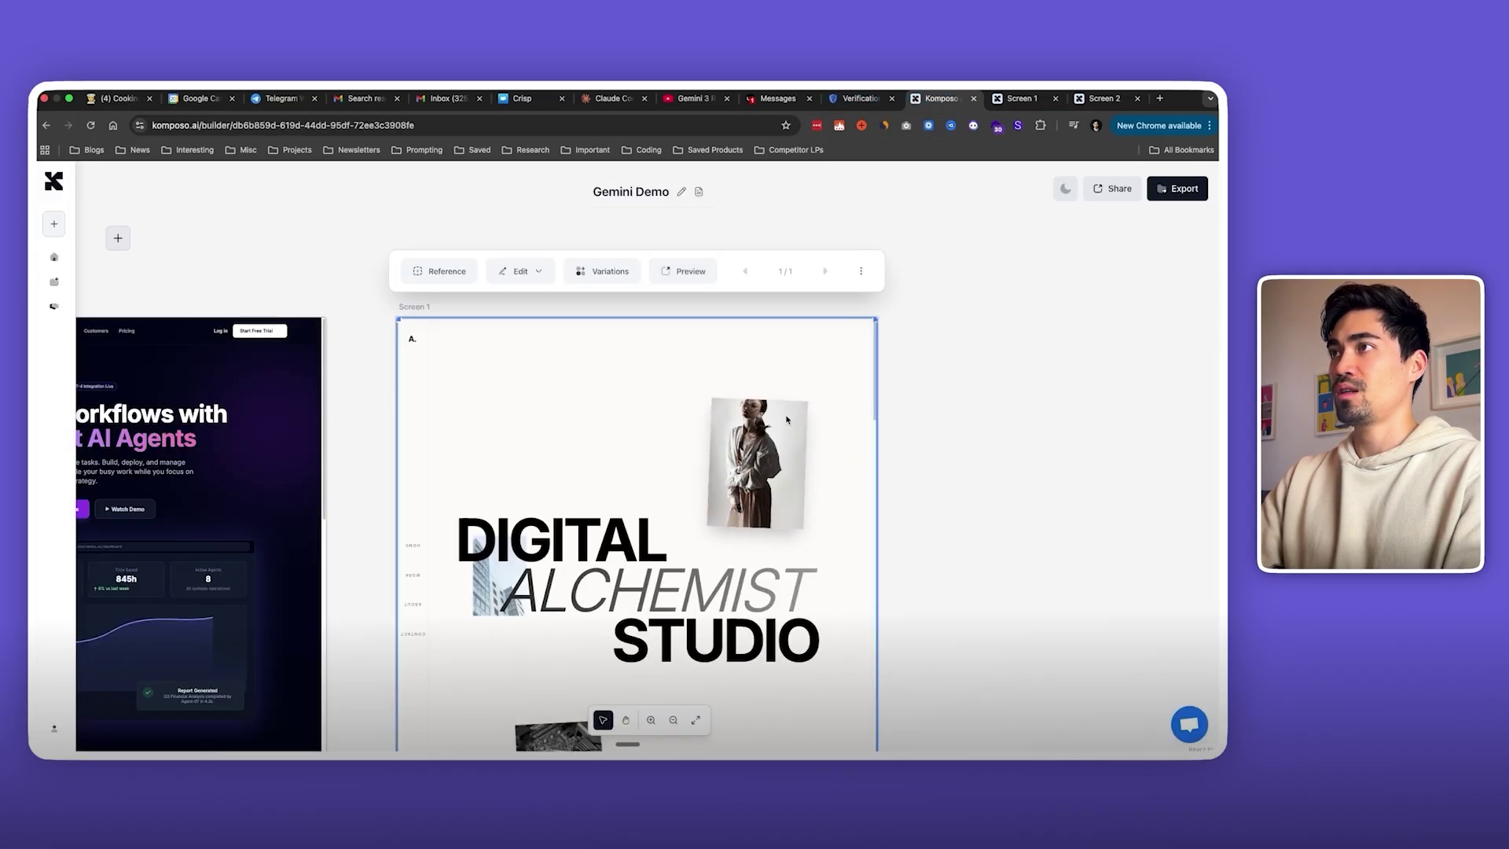
{"action": "left_click", "coordinate": [515, 273]}
{"action": "left_click", "coordinate": [520, 310]}
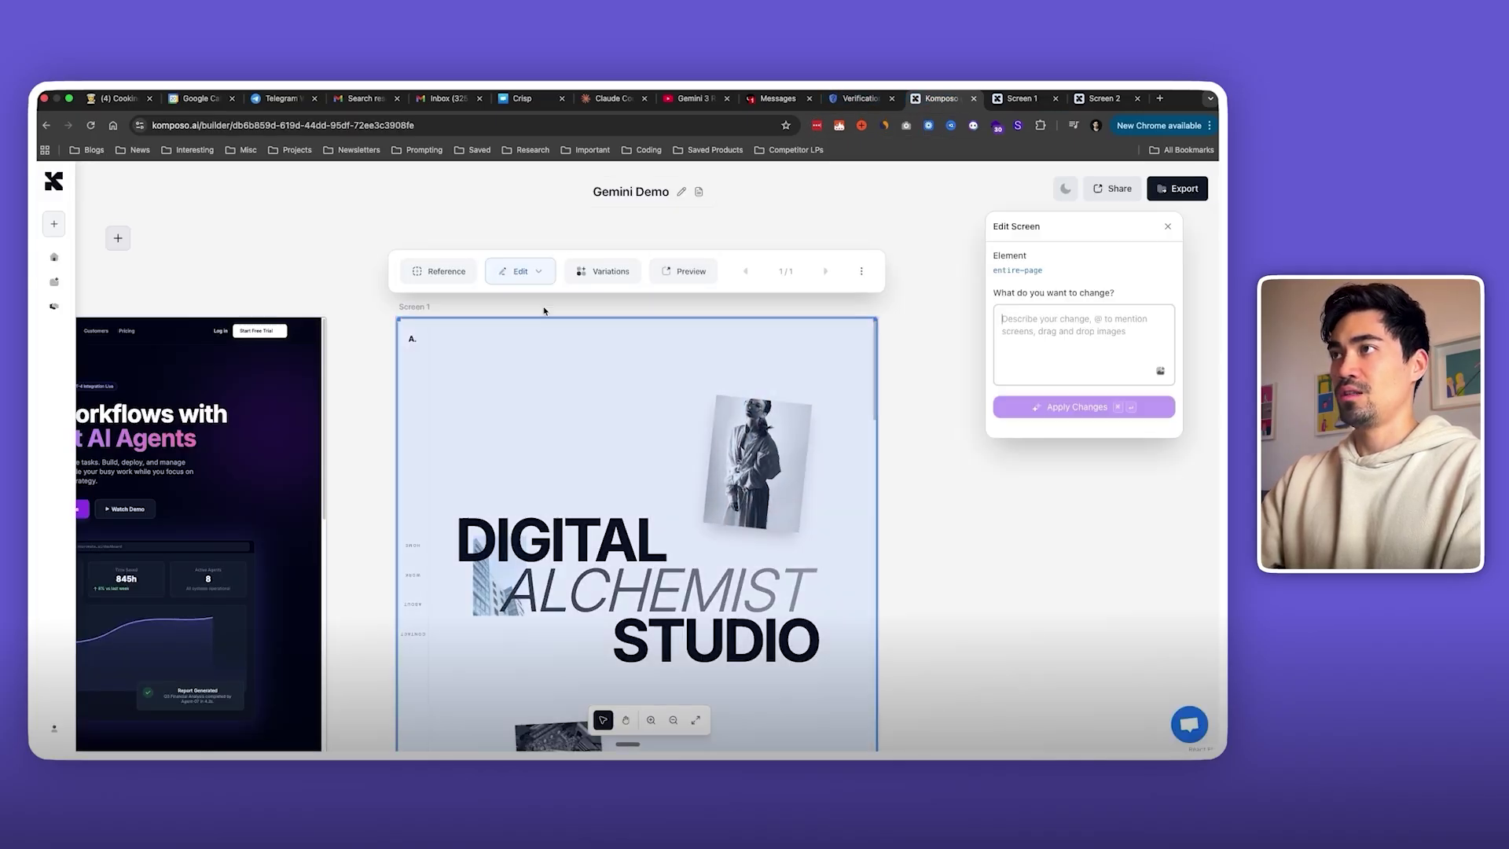
{"action": "left_click", "coordinate": [1070, 332]}
{"action": "type", "text": "the t"}
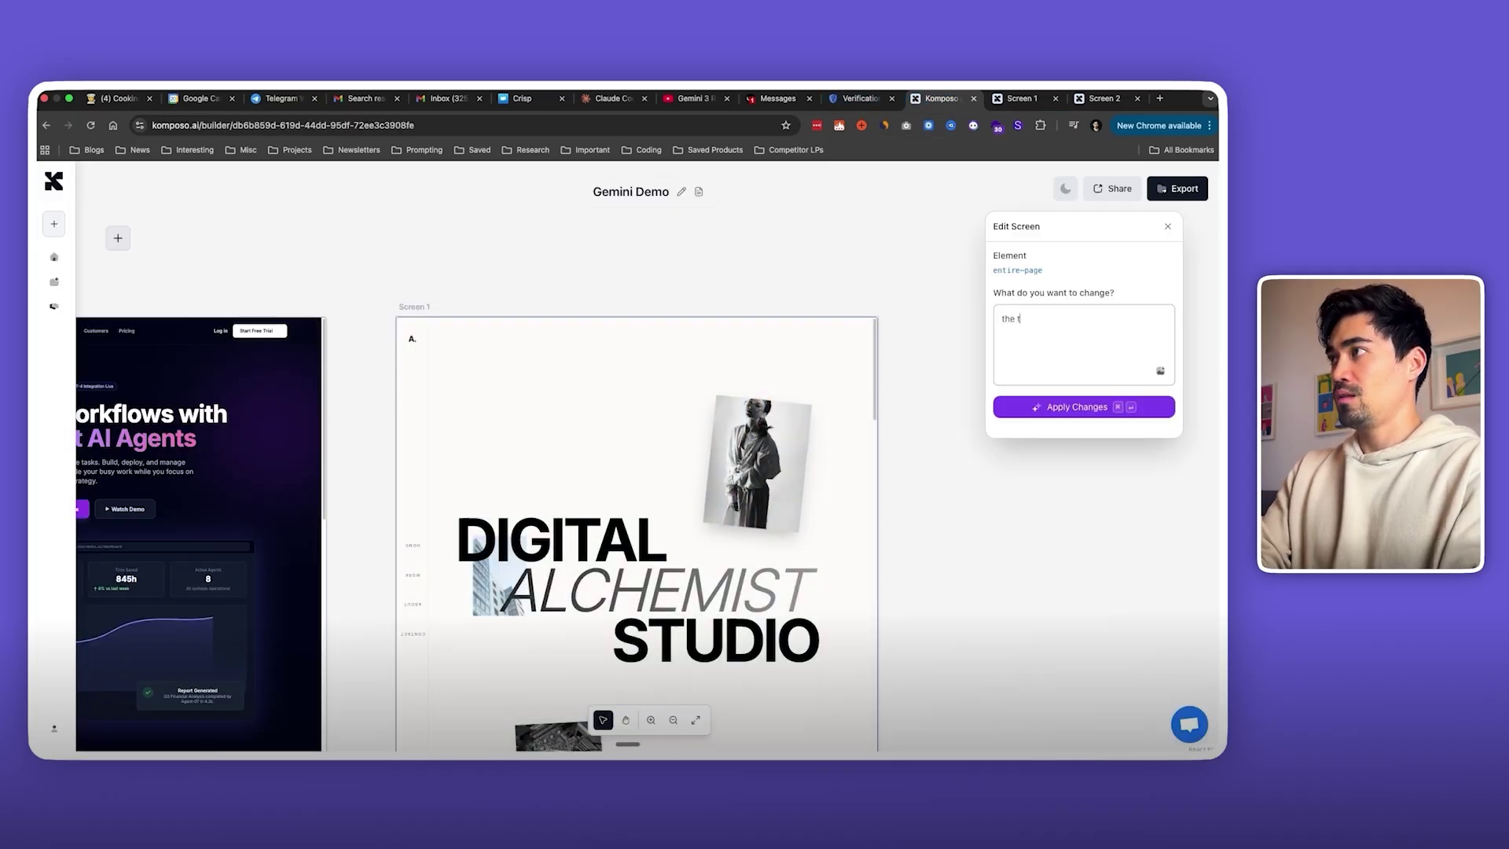
{"action": "type", "text": "ext in the sideb"}
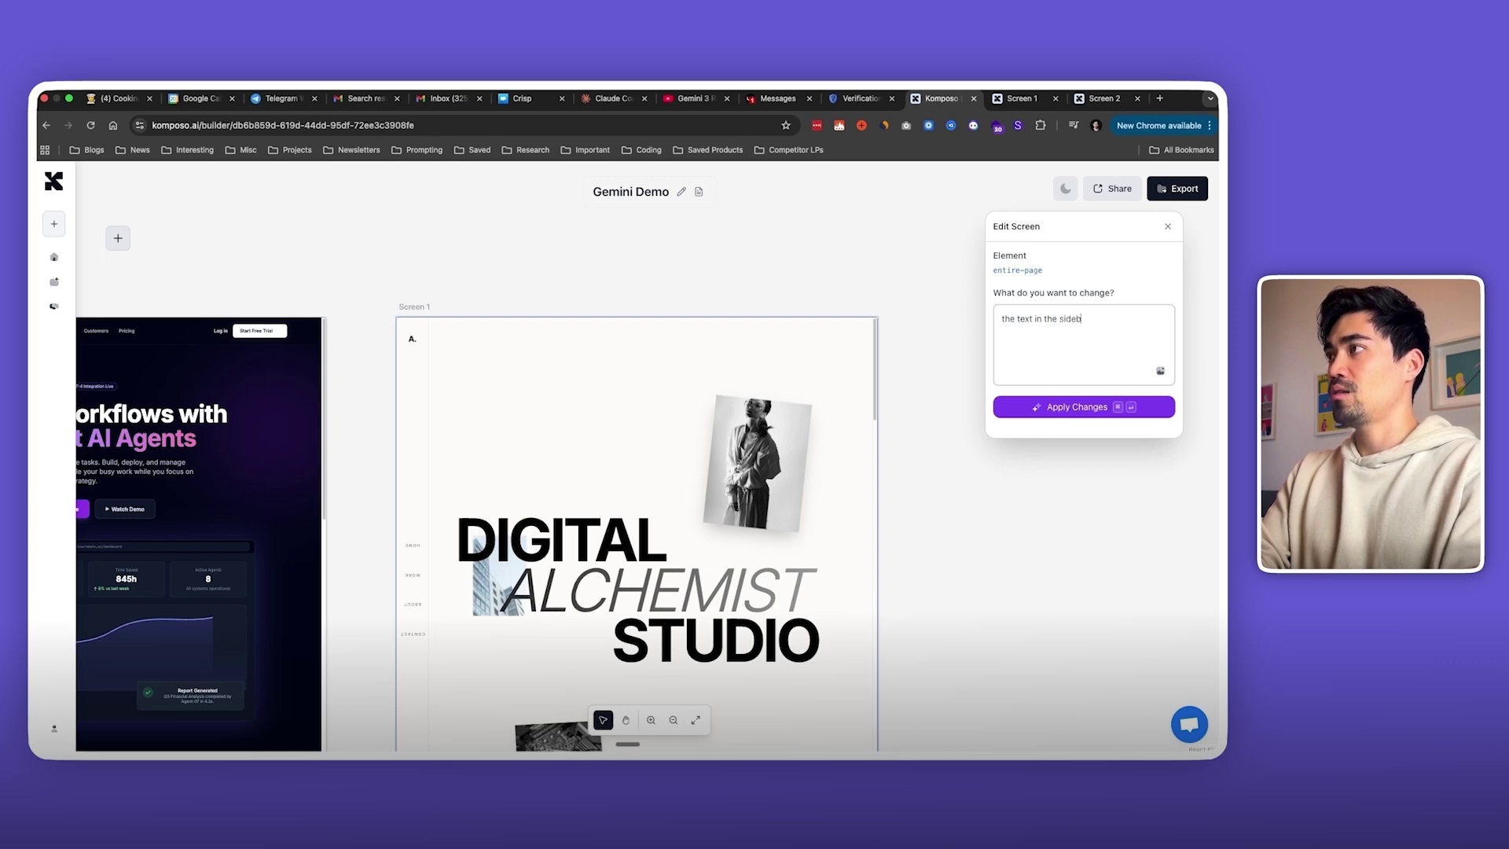
{"action": "type", "text": "ar is upside down, fix it"}
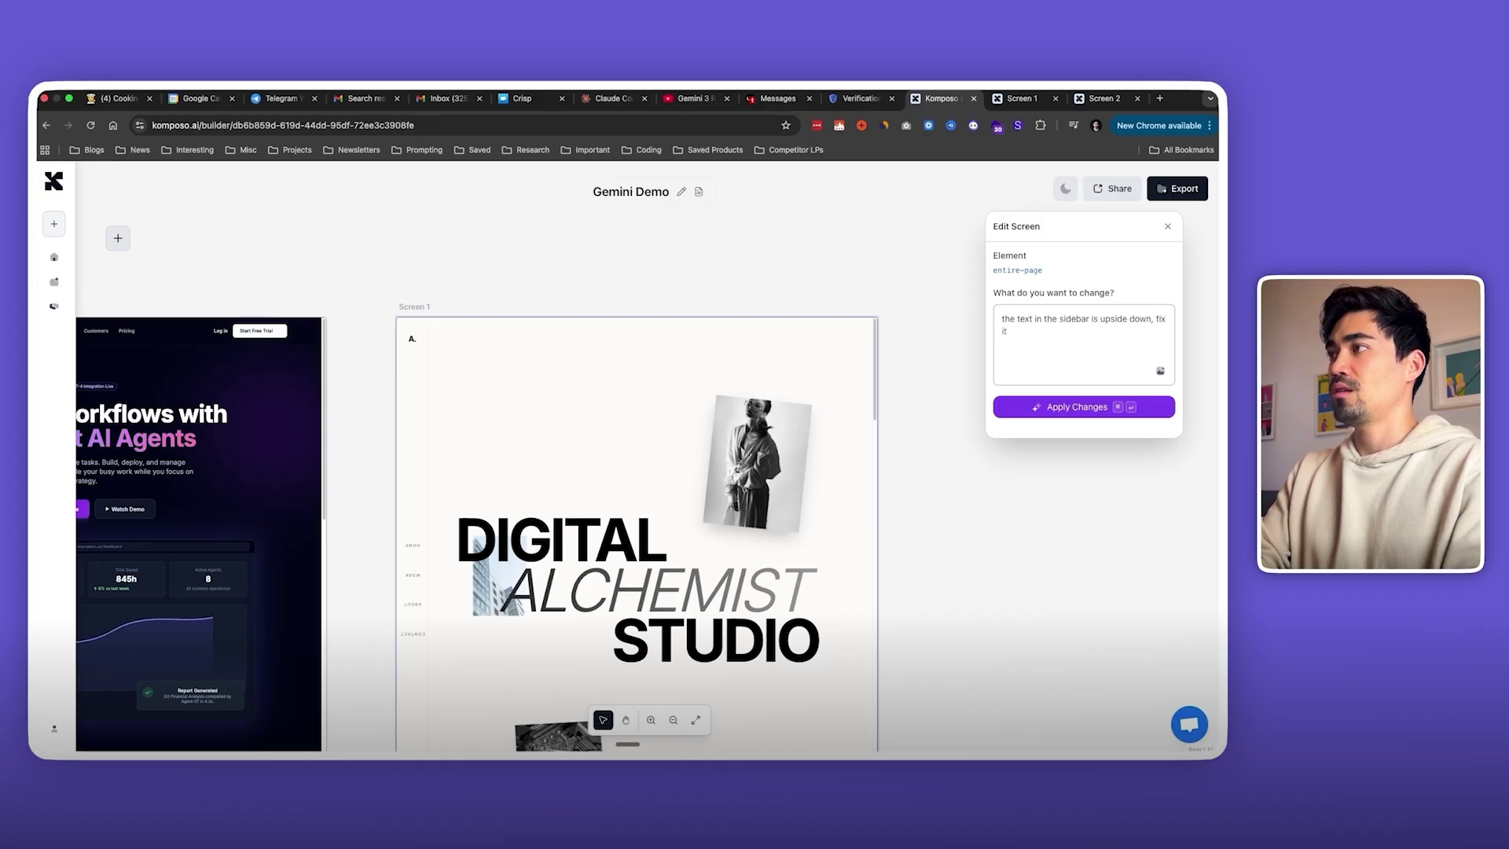
{"action": "key", "text": "super+Return"}
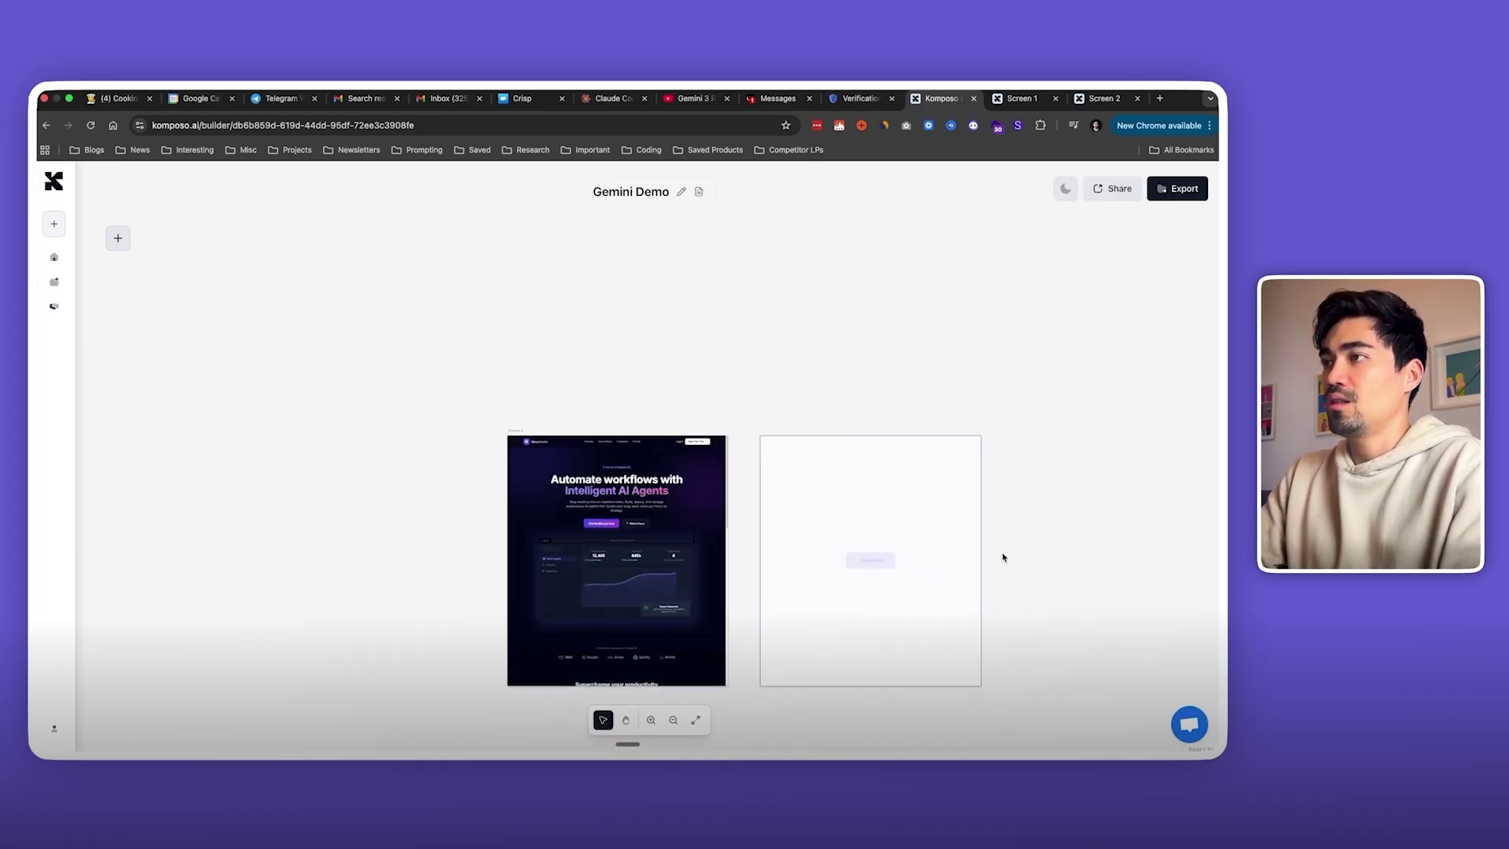
Step: Generate another Marketing Website with Design Max from the prompt "create a beautiful saas landing page"
{"action": "scroll", "coordinate": [772, 651], "scroll_direction": "up", "scroll_amount": 5}
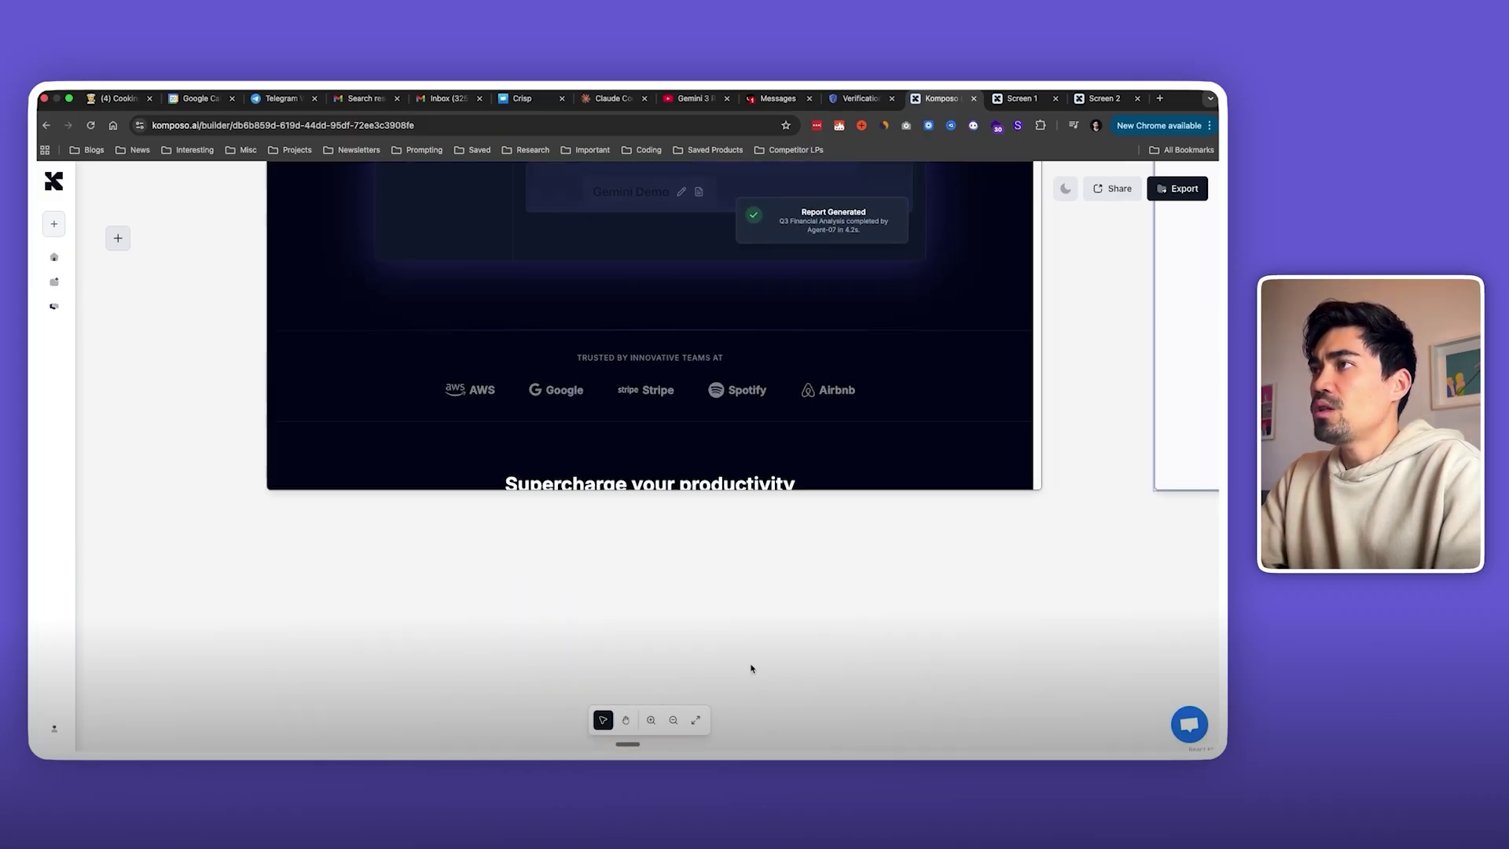
{"action": "scroll", "coordinate": [749, 672], "scroll_direction": "down", "scroll_amount": 5}
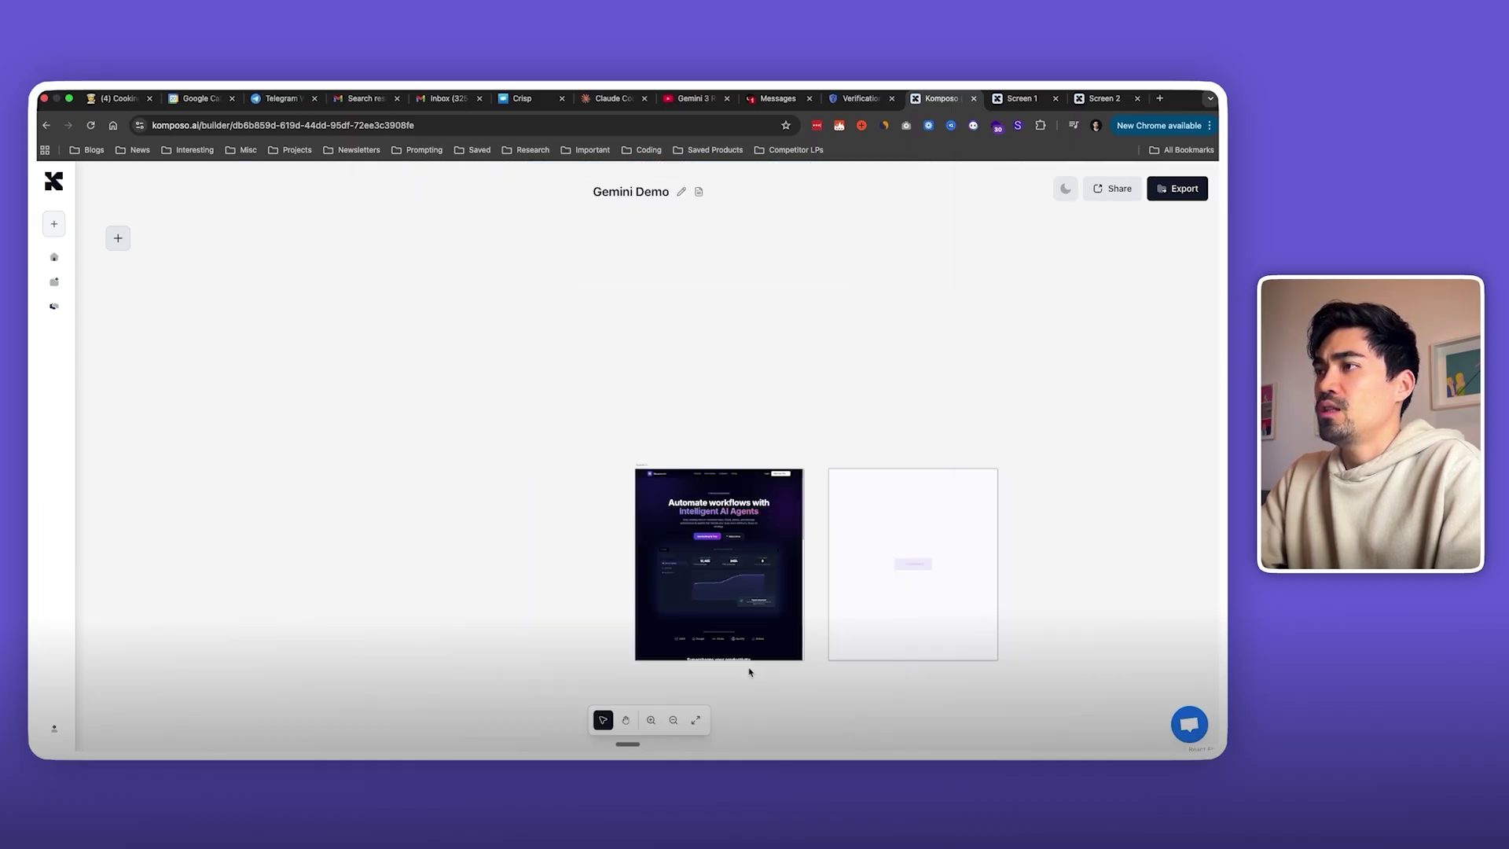
{"action": "scroll", "coordinate": [626, 543], "scroll_direction": "up", "scroll_amount": 2}
{"action": "scroll", "coordinate": [603, 548], "scroll_direction": "down", "scroll_amount": 3}
{"action": "scroll", "coordinate": [603, 548], "scroll_direction": "right", "scroll_amount": 2}
{"action": "left_click", "coordinate": [121, 244]}
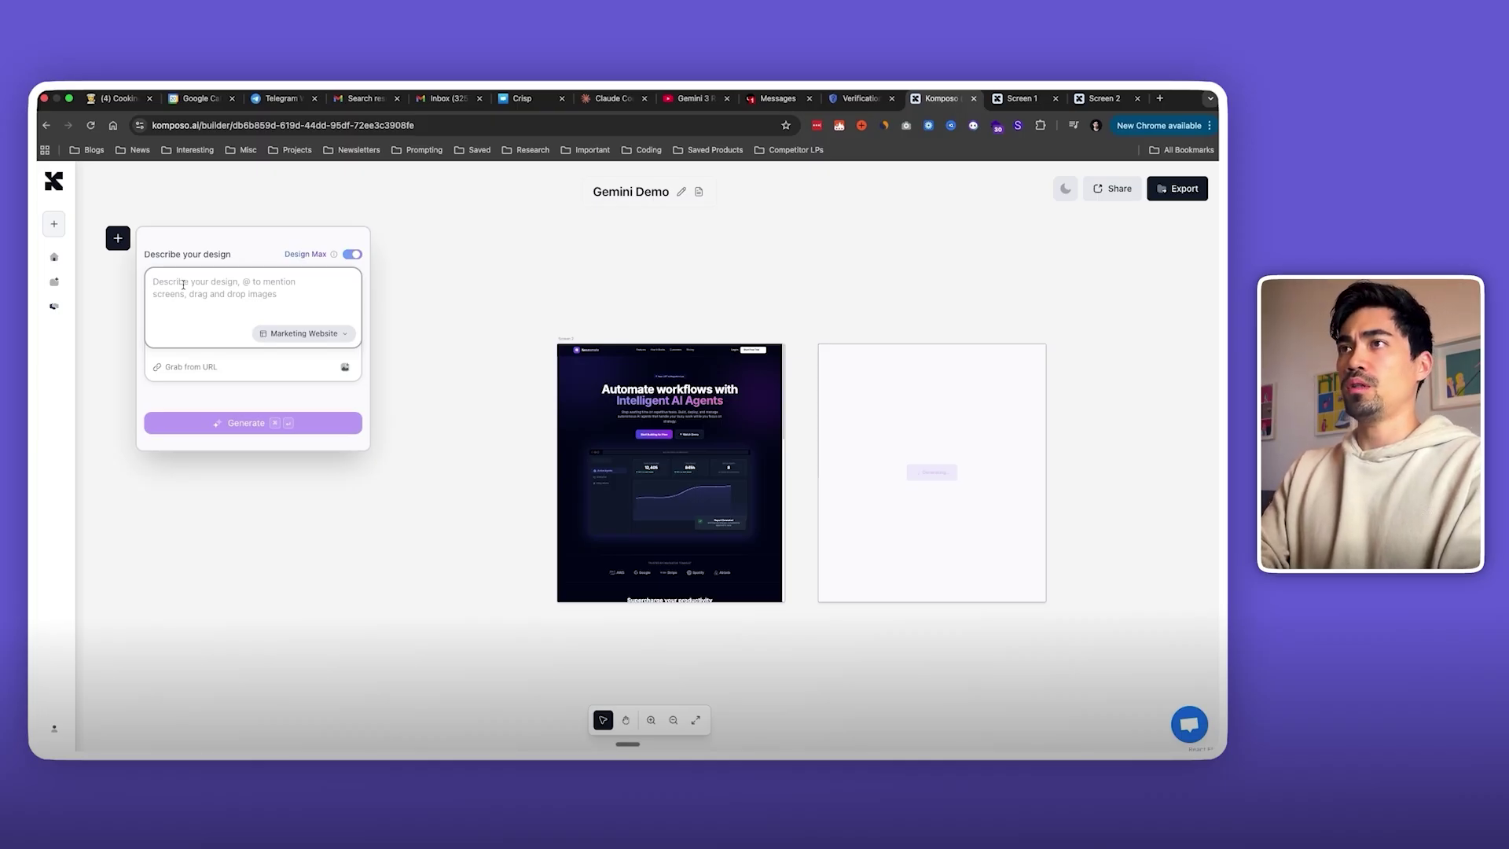
{"action": "type", "text": "create a be"}
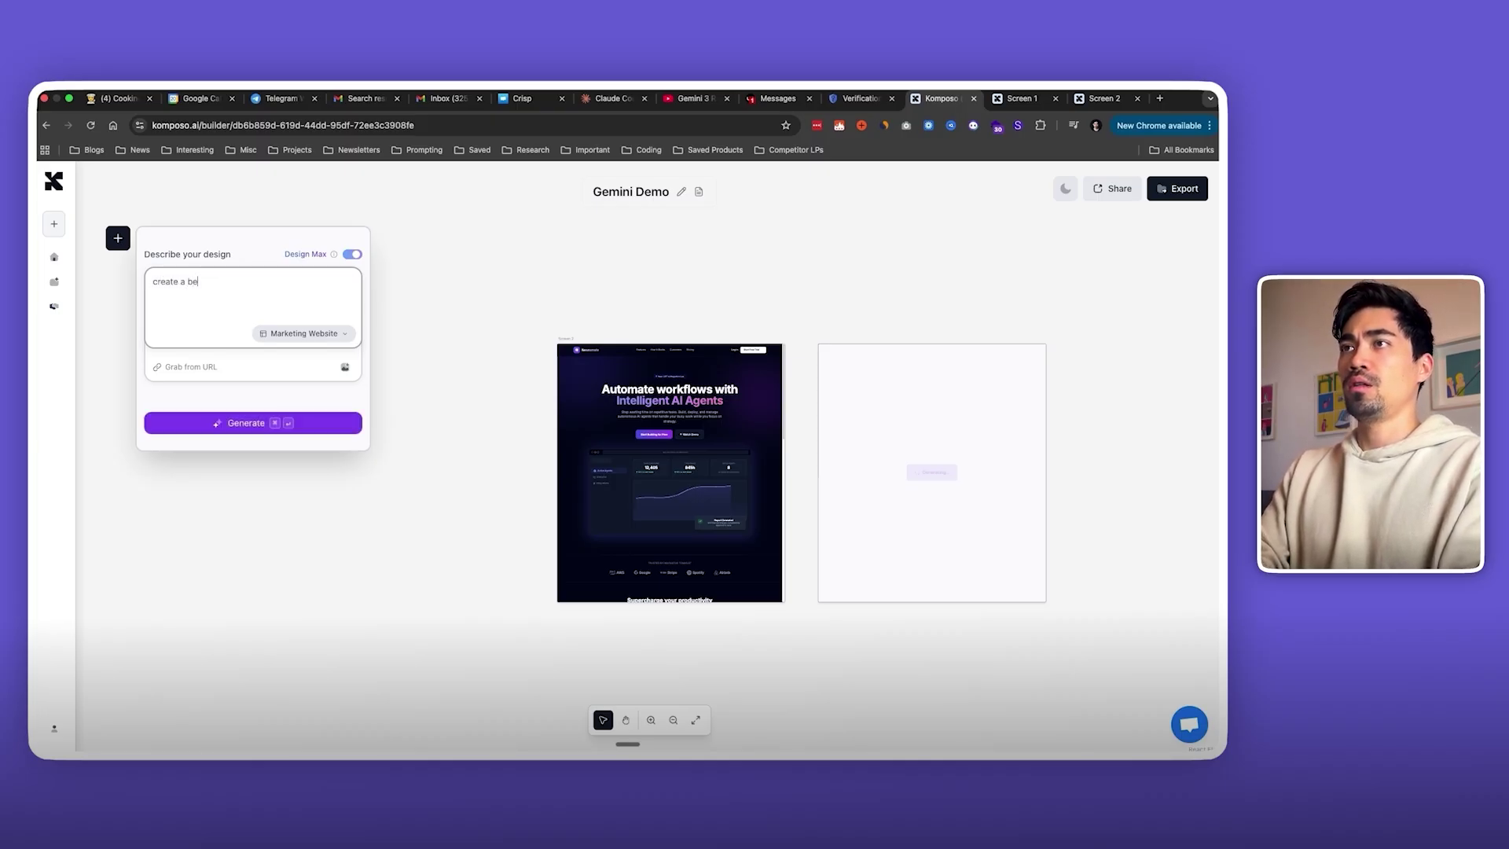
{"action": "type", "text": "autiful saas landing page"}
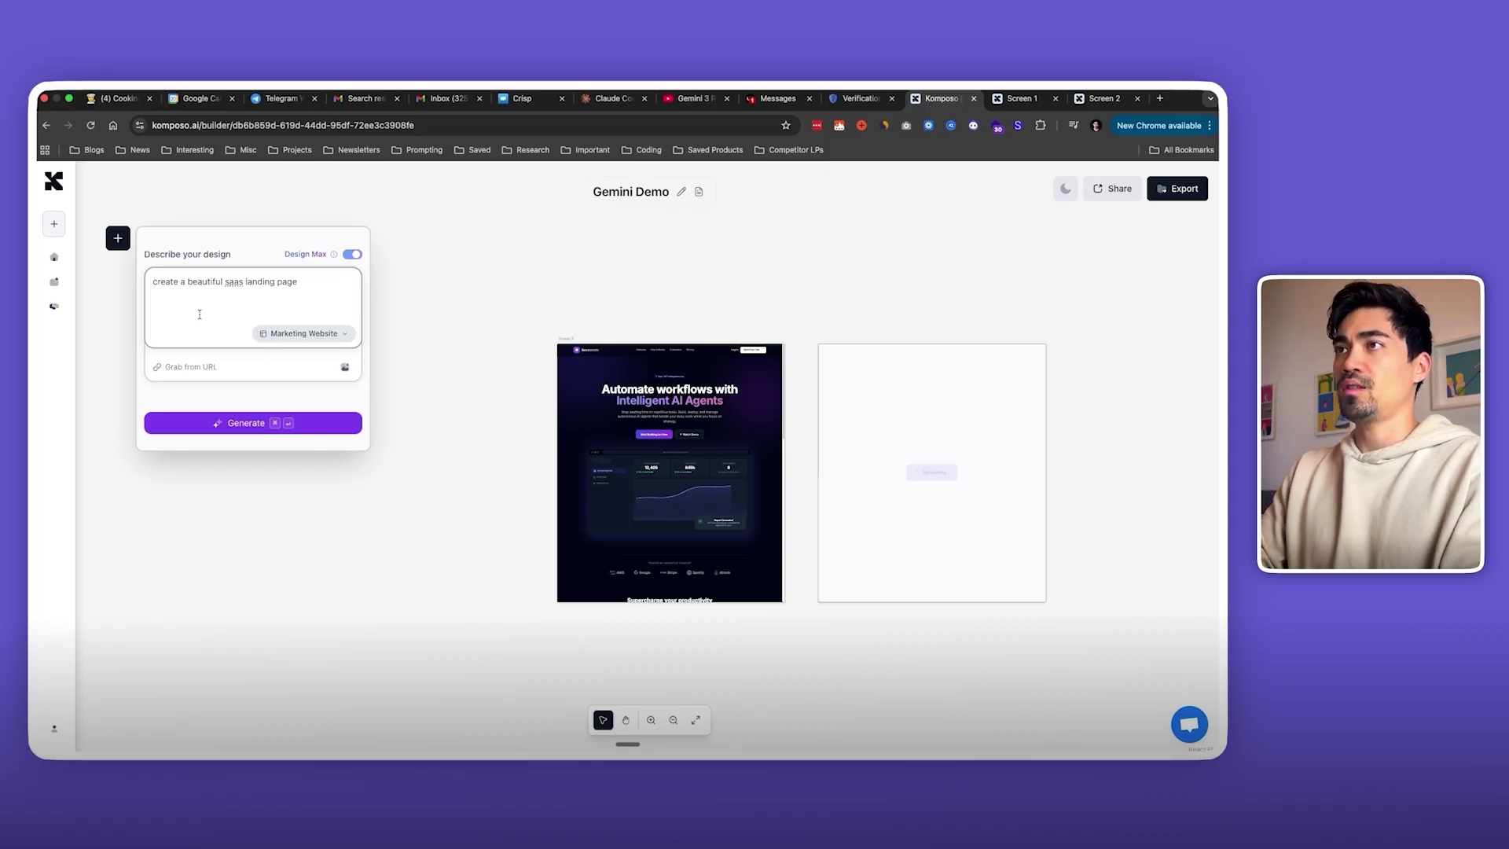
{"action": "key", "text": "super+Return"}
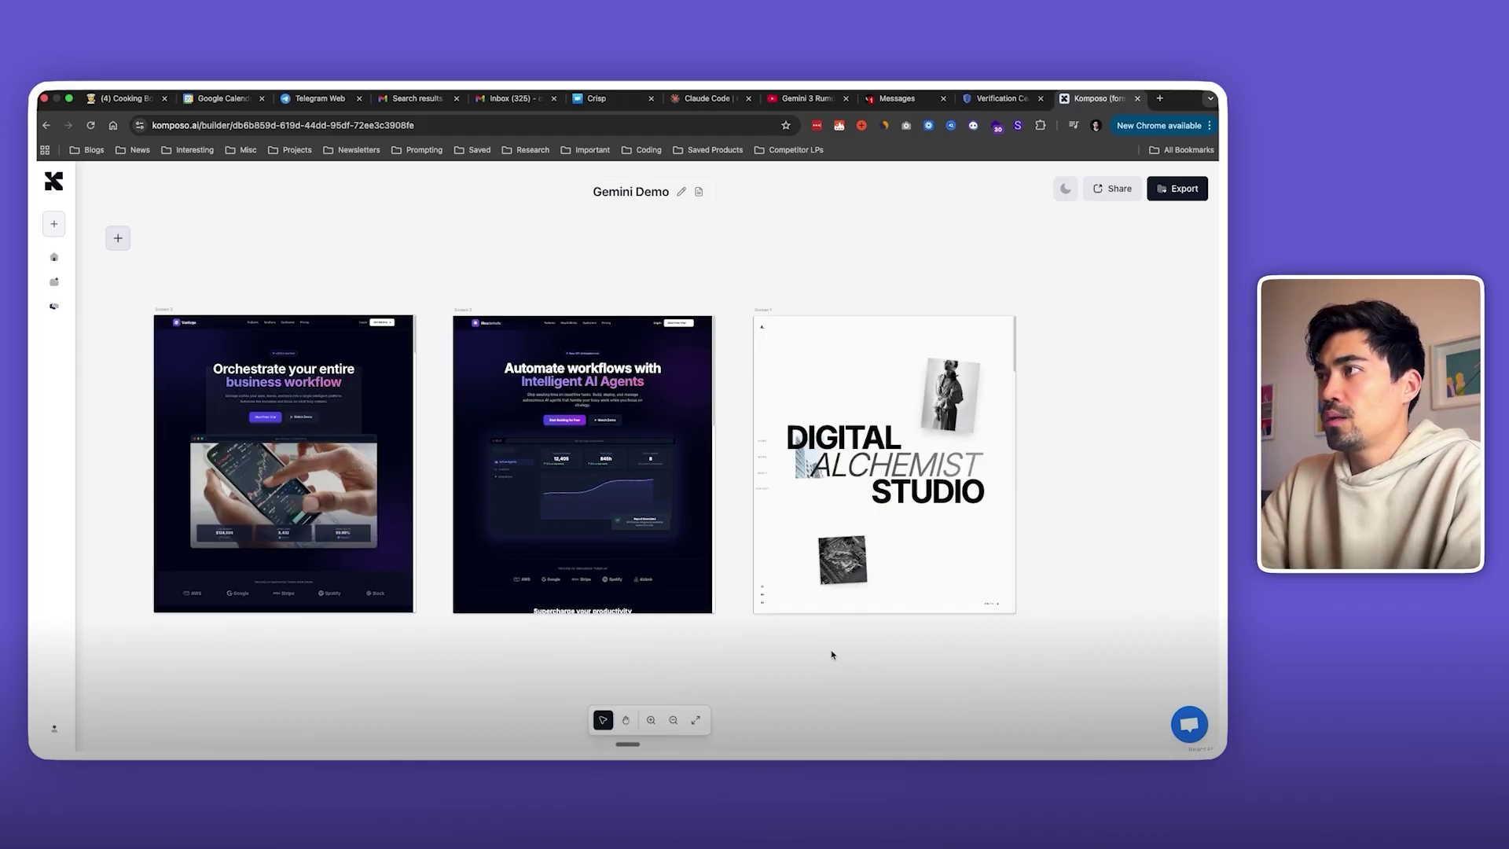
Step: Look over the three generated screens on the canvas and select the new Vantage landing page
{"action": "scroll", "coordinate": [831, 655], "scroll_direction": "up", "scroll_amount": 3}
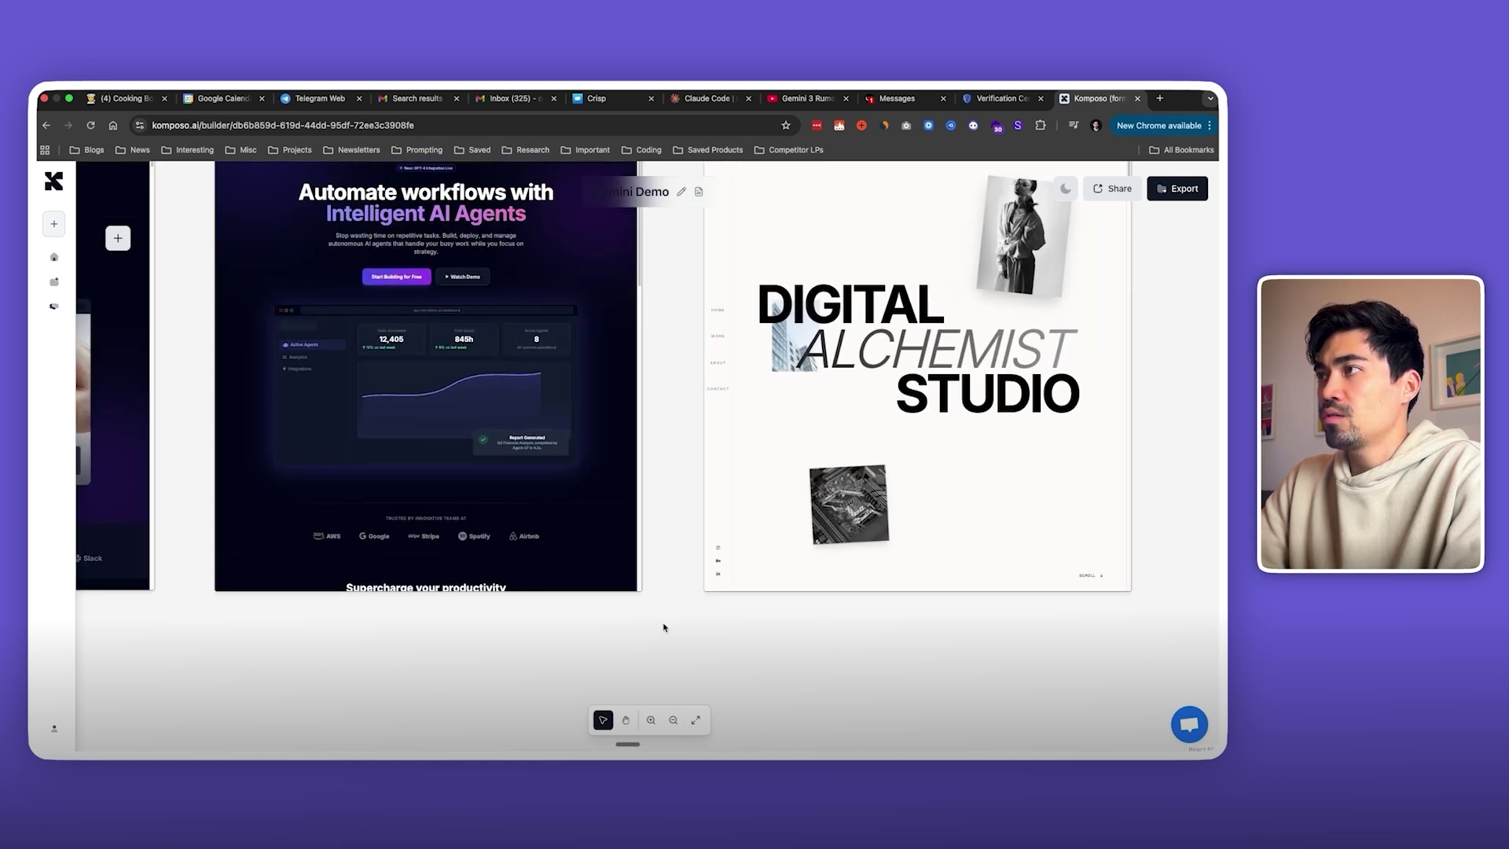
{"action": "scroll", "coordinate": [665, 628], "scroll_direction": "down", "scroll_amount": 2}
{"action": "scroll", "coordinate": [664, 628], "scroll_direction": "left", "scroll_amount": 3}
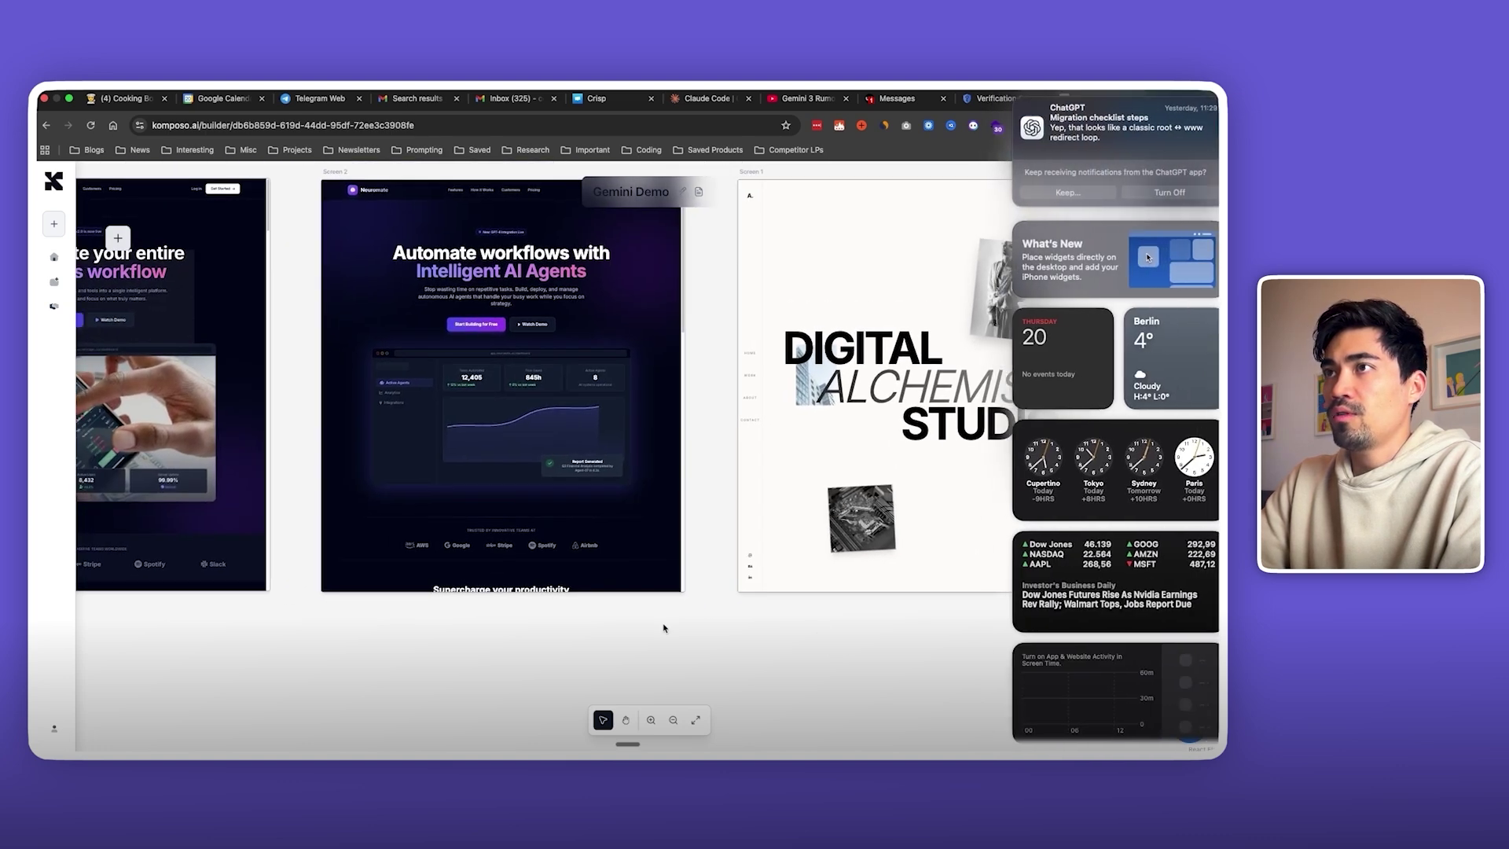
{"action": "scroll", "coordinate": [434, 627], "scroll_direction": "left", "scroll_amount": 5}
{"action": "scroll", "coordinate": [437, 626], "scroll_direction": "up", "scroll_amount": 1}
{"action": "scroll", "coordinate": [437, 625], "scroll_direction": "up", "scroll_amount": 3}
{"action": "left_click", "coordinate": [424, 502]}
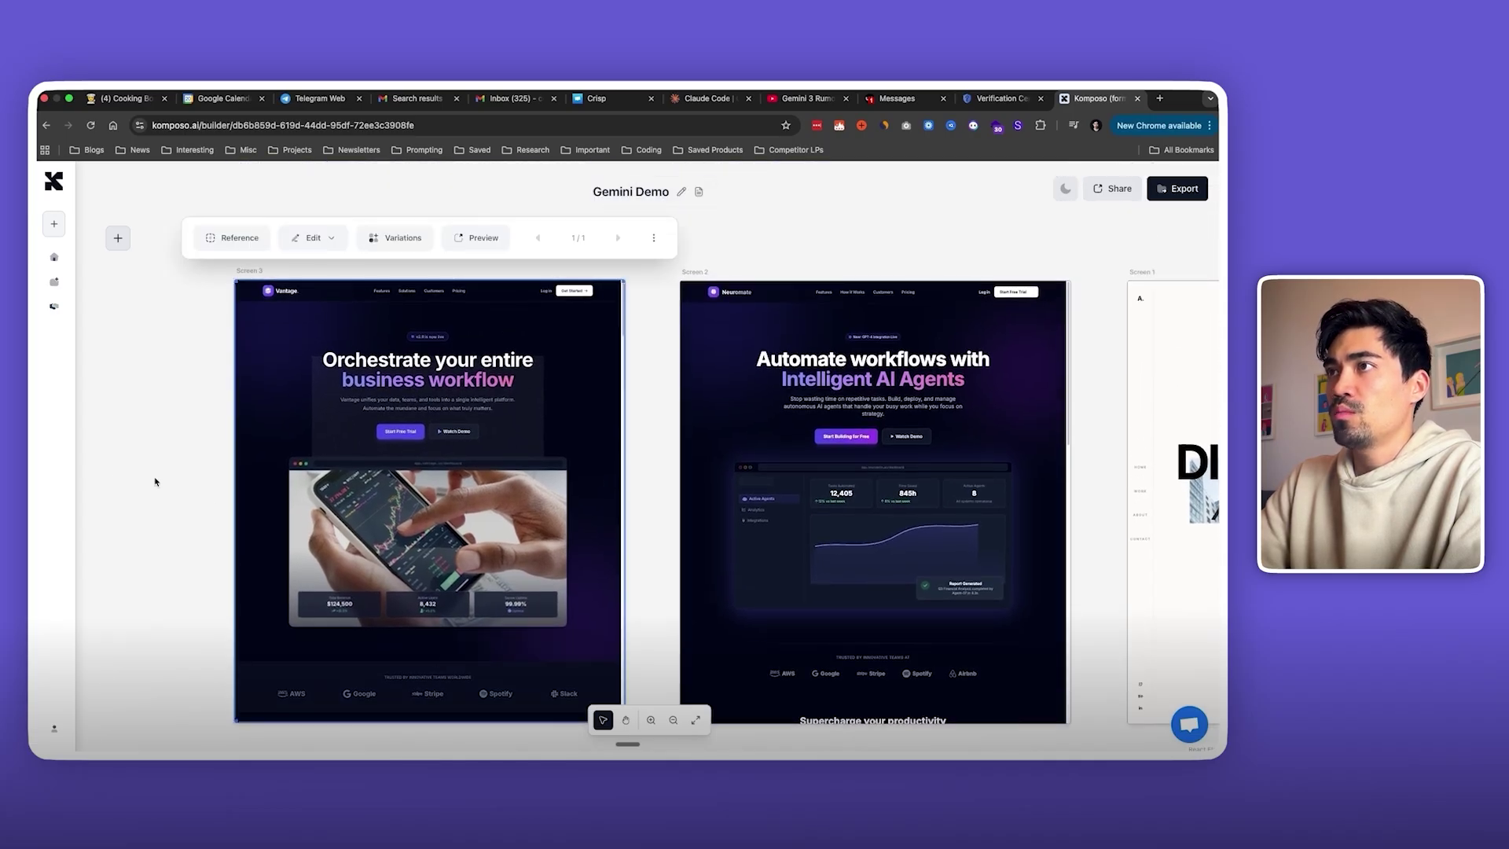
Step: Review the Vantage landing page within its frame, from the hero through testimonials to the pricing plans
{"action": "scroll", "coordinate": [149, 480], "scroll_direction": "down", "scroll_amount": 2}
{"action": "scroll", "coordinate": [378, 483], "scroll_direction": "down", "scroll_amount": 10}
{"action": "scroll", "coordinate": [378, 483], "scroll_direction": "down", "scroll_amount": 10}
{"action": "scroll", "coordinate": [378, 483], "scroll_direction": "down", "scroll_amount": 3}
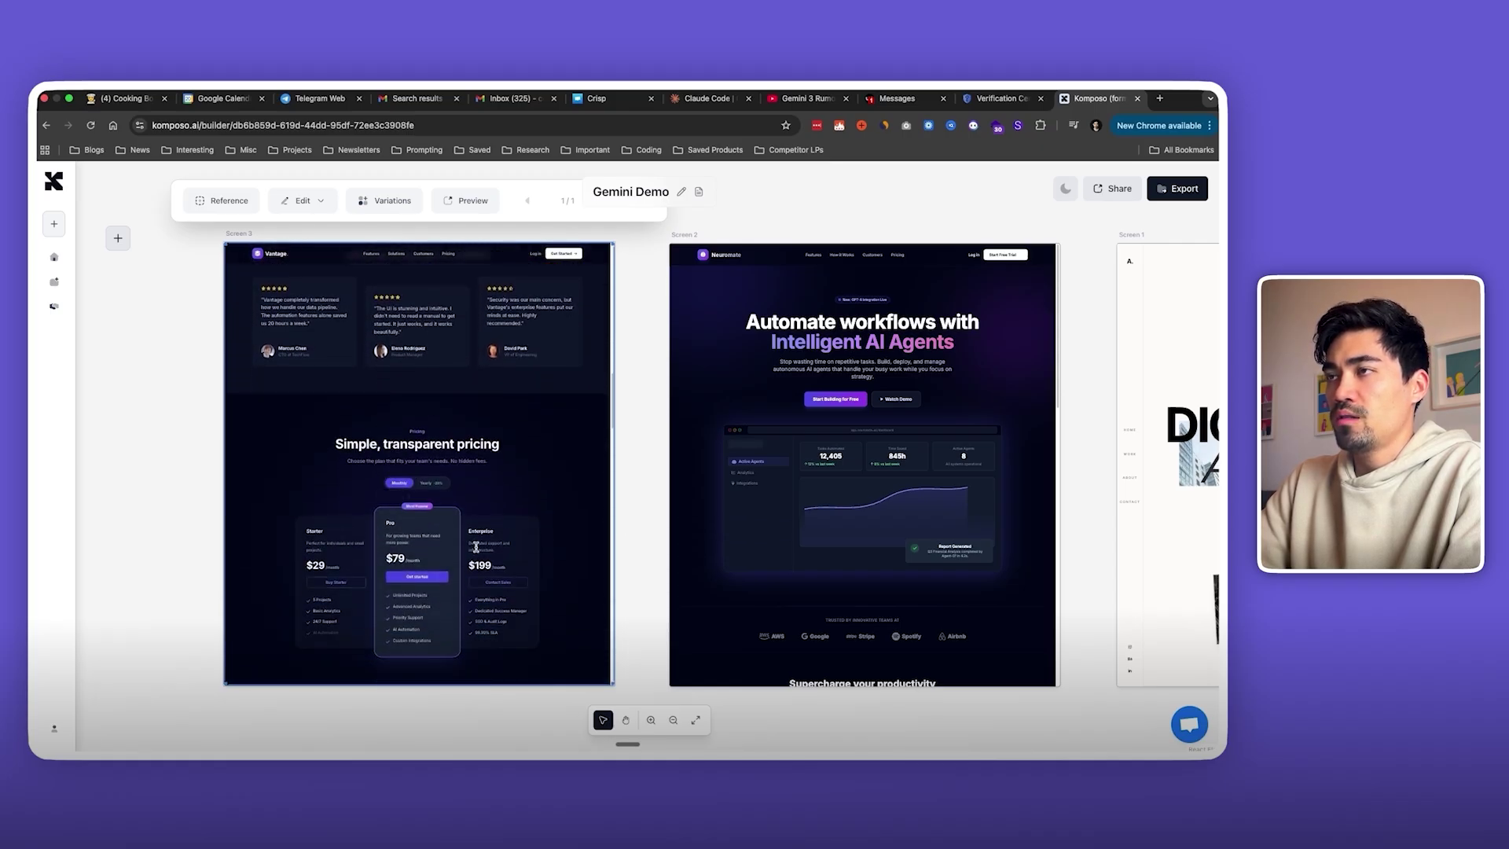
{"action": "scroll", "coordinate": [194, 555], "scroll_direction": "down", "scroll_amount": 3}
Step: Generate a Component of a three-tier SaaS pricing table with feature checklist, highlighted recommended plan, card layout, monthly/yearly toggle and clear CTA buttons, using Design Max
{"action": "scroll", "coordinate": [194, 556], "scroll_direction": "down", "scroll_amount": 3}
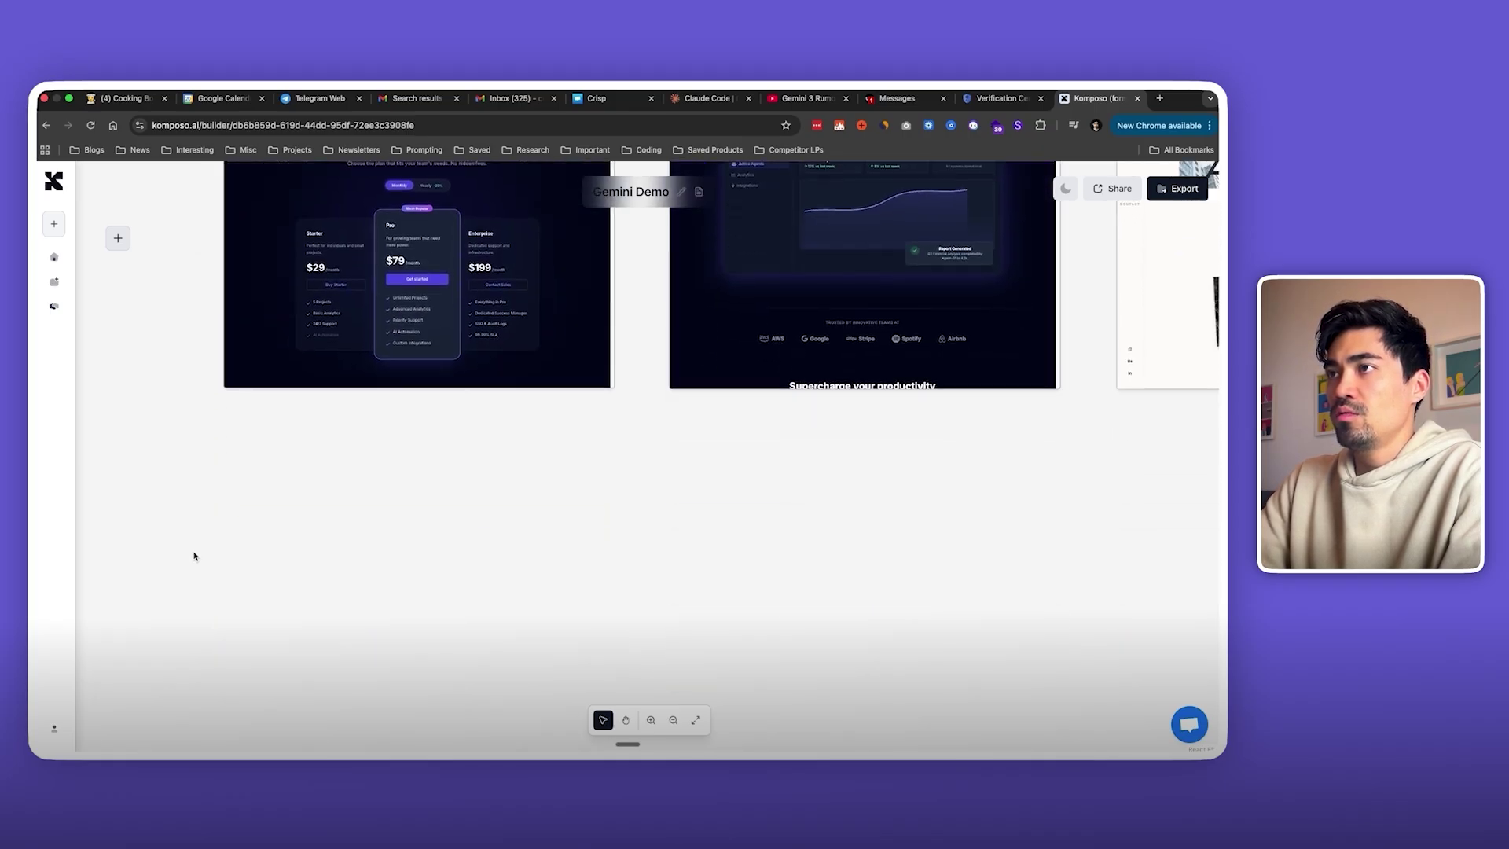
{"action": "scroll", "coordinate": [194, 555], "scroll_direction": "down", "scroll_amount": 3}
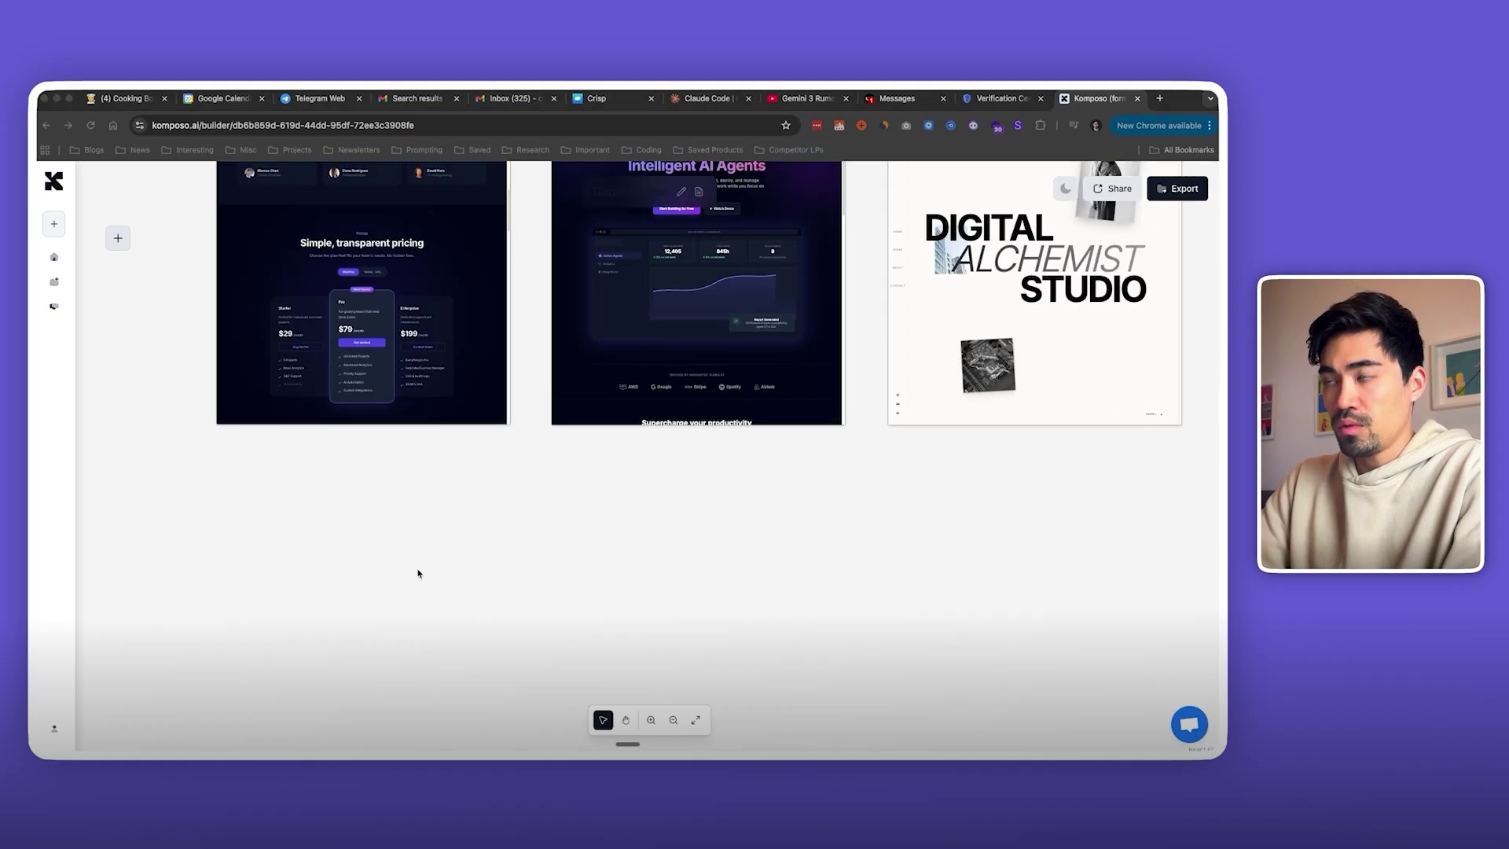
{"action": "left_click", "coordinate": [118, 240]}
{"action": "type", "text": "Design a SaaS pricing table component with three tiers. Feature checklist, highlighted recommended plan, card layout, toggle for monthly/yearly, and clear CTA buttons. Keep it clean and modern."}
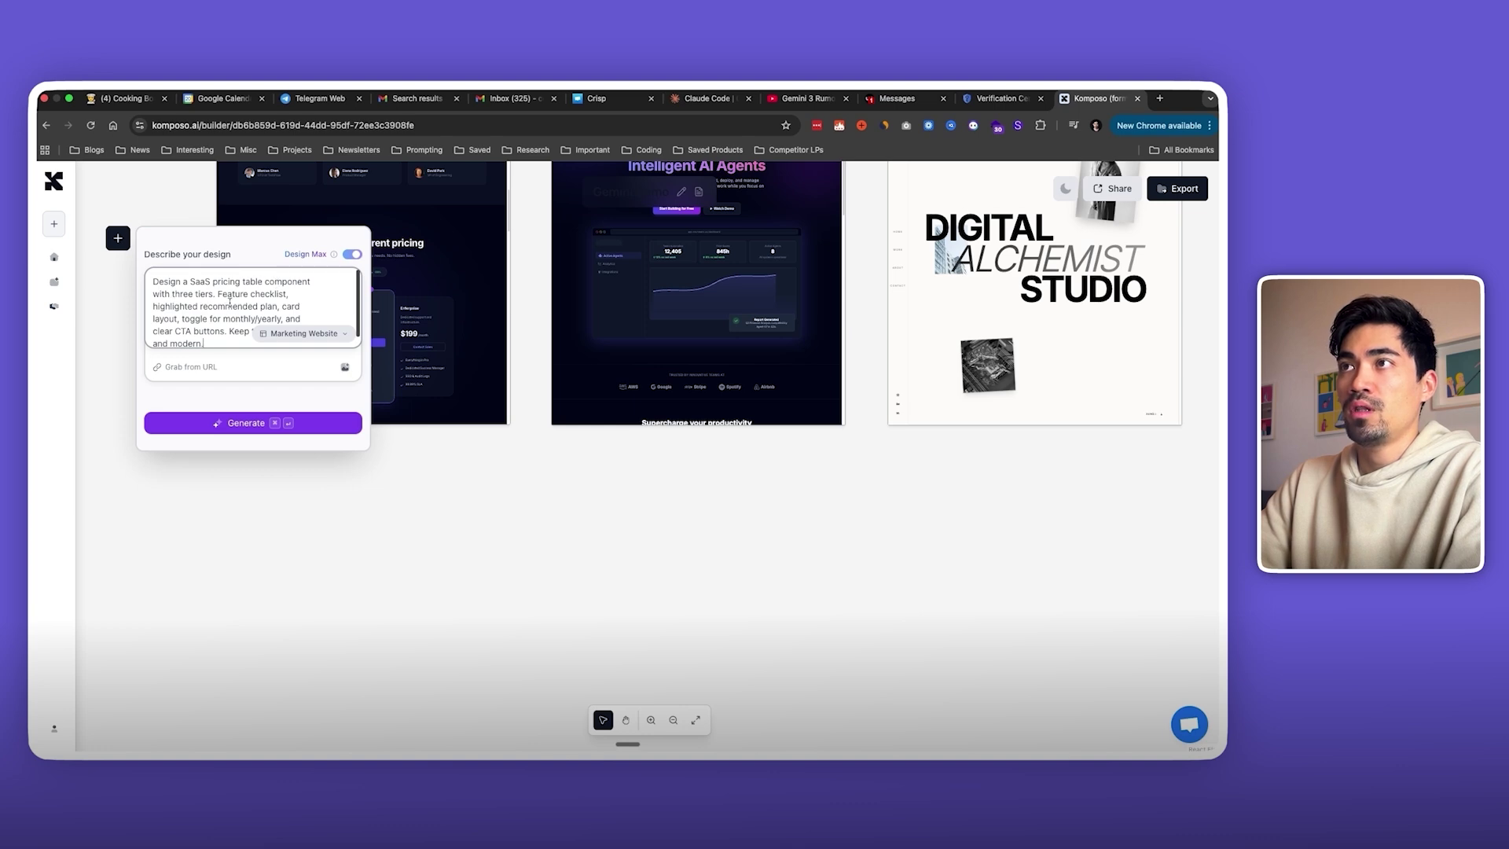
{"action": "left_click", "coordinate": [302, 333]}
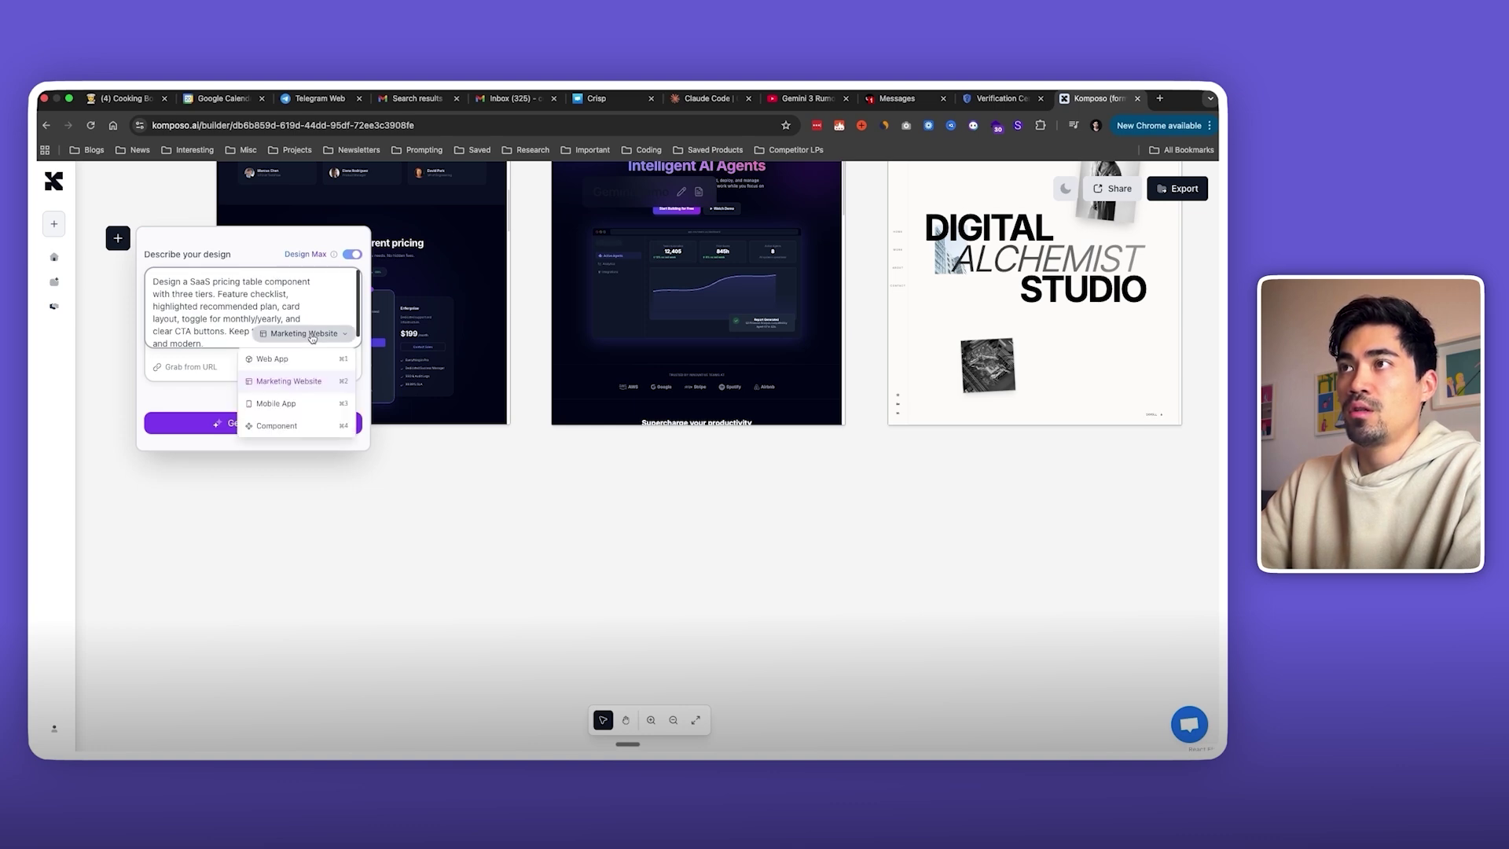
{"action": "left_click", "coordinate": [297, 429]}
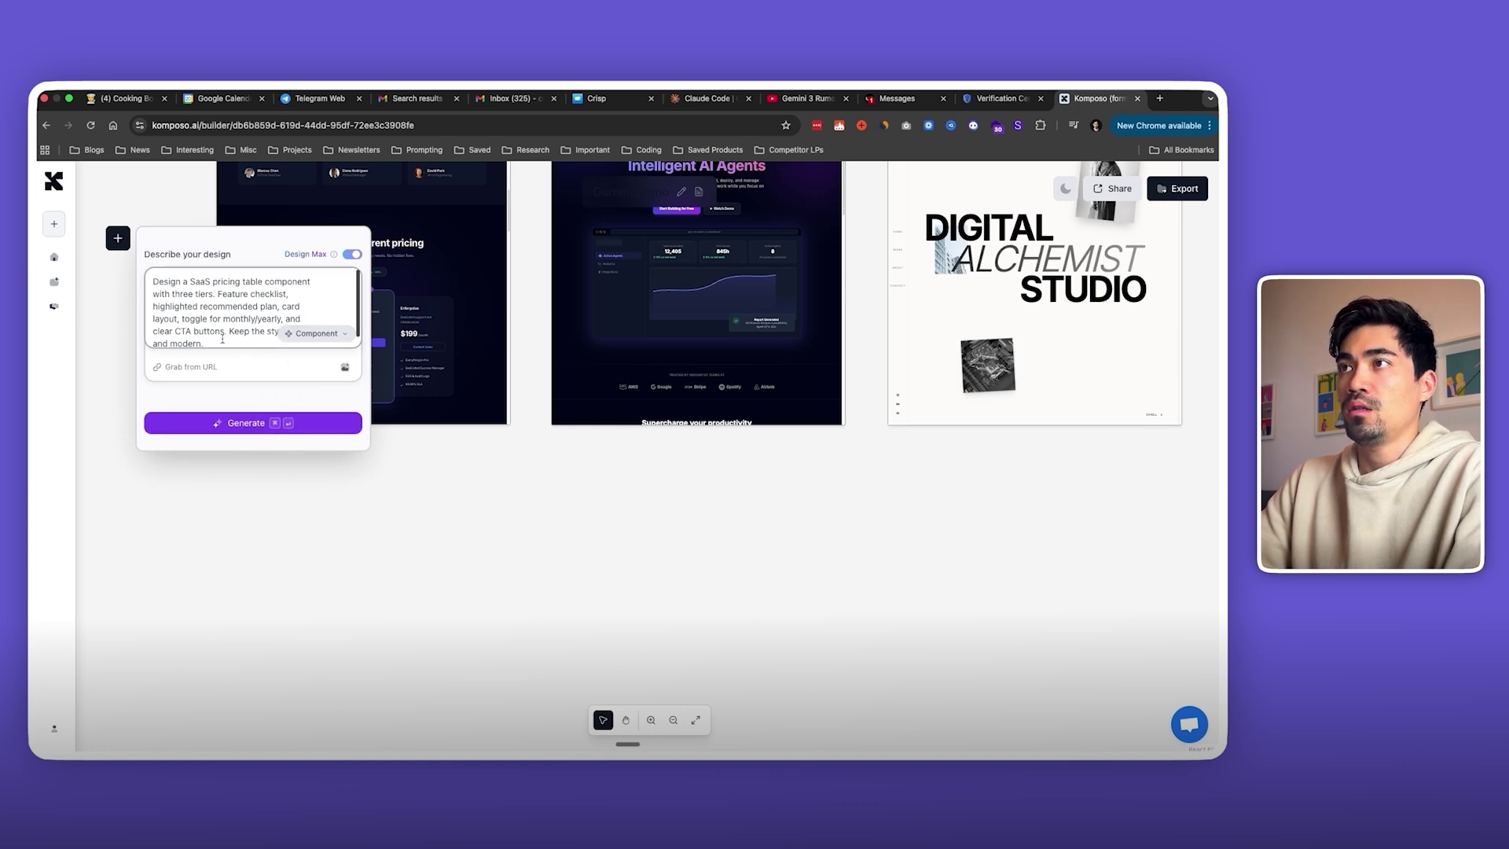
{"action": "scroll", "coordinate": [350, 604], "scroll_direction": "down", "scroll_amount": 5}
{"action": "scroll", "coordinate": [349, 605], "scroll_direction": "left", "scroll_amount": 5}
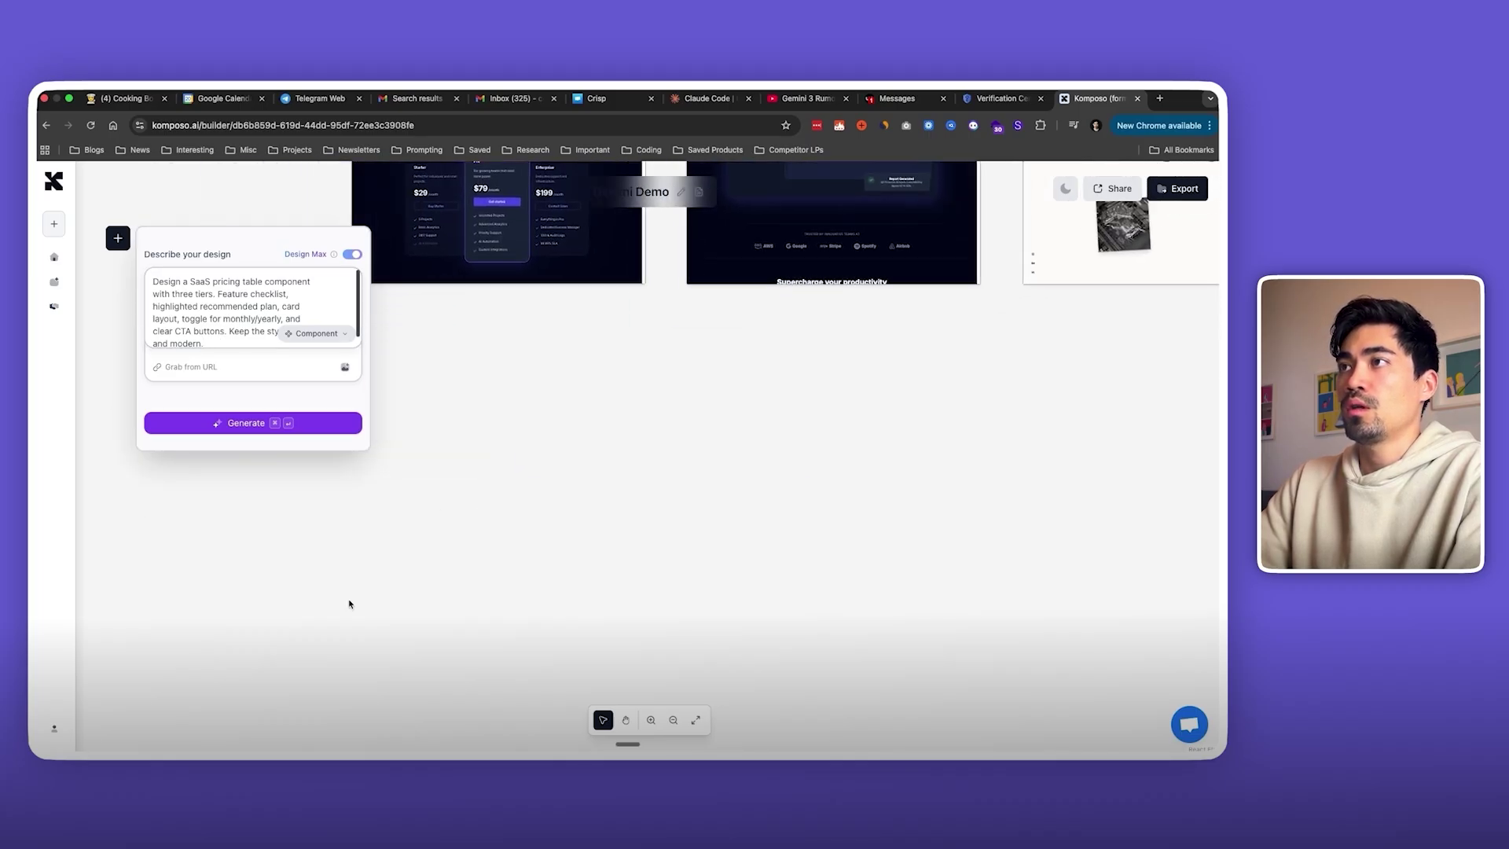
{"action": "key", "text": "super+Return"}
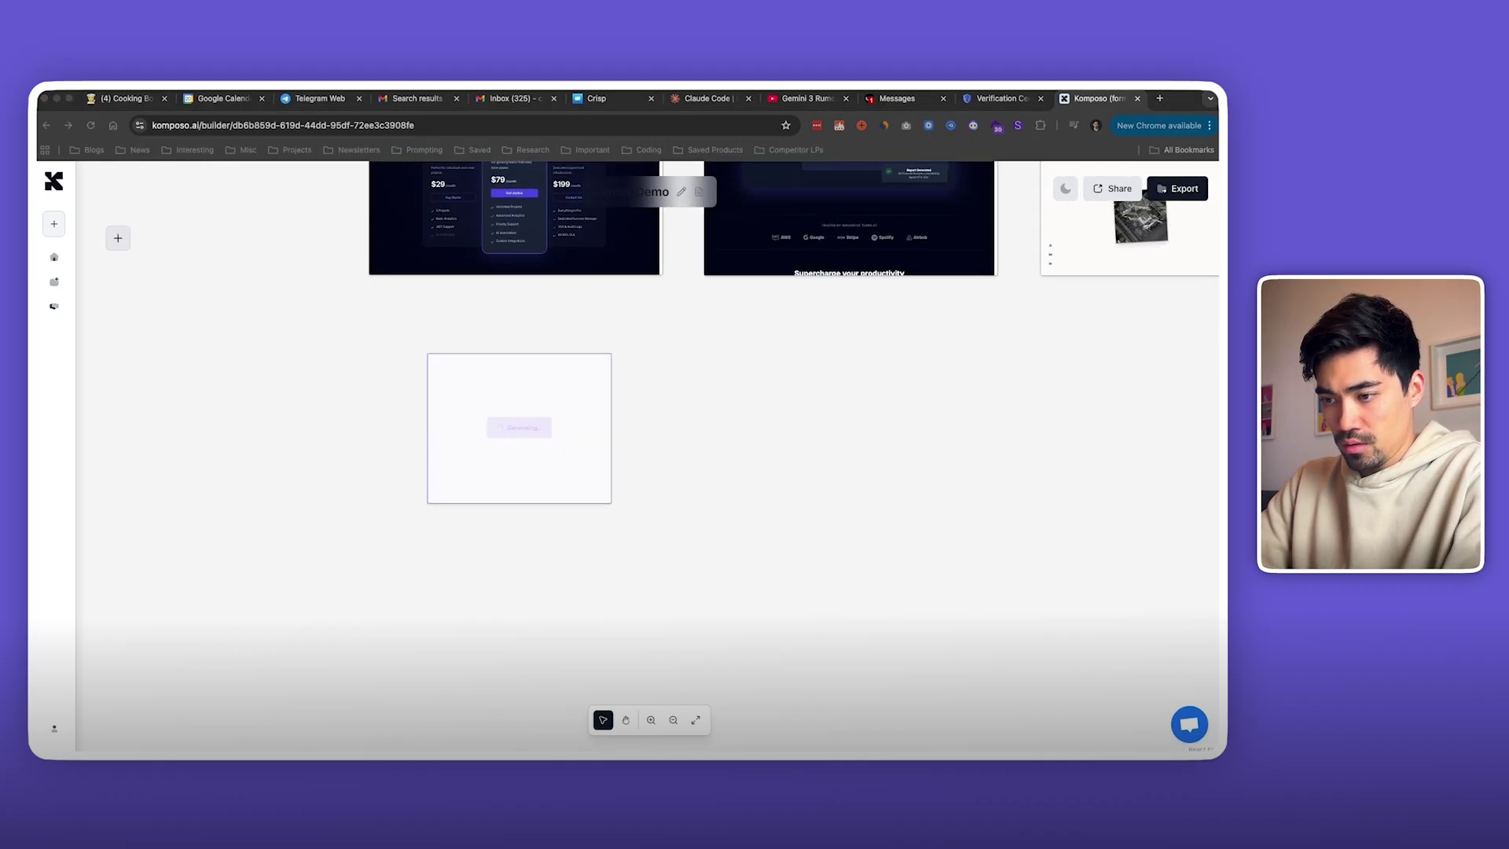
Step: Generate an AI chat widget Component with conversation bubbles, typing indicator, user and AI avatars and an input bar, and place it beside the pricing component
{"action": "left_click", "coordinate": [157, 284]}
{"action": "left_click", "coordinate": [118, 237]}
{"action": "type", "text": "Create a beautiful AI chat widget component. Include conversation bubbles, typing indicator, user and AI avatars, and an input bar with icons. Rounded elements, subtle gradients, soft shadows, and a friendly look."}
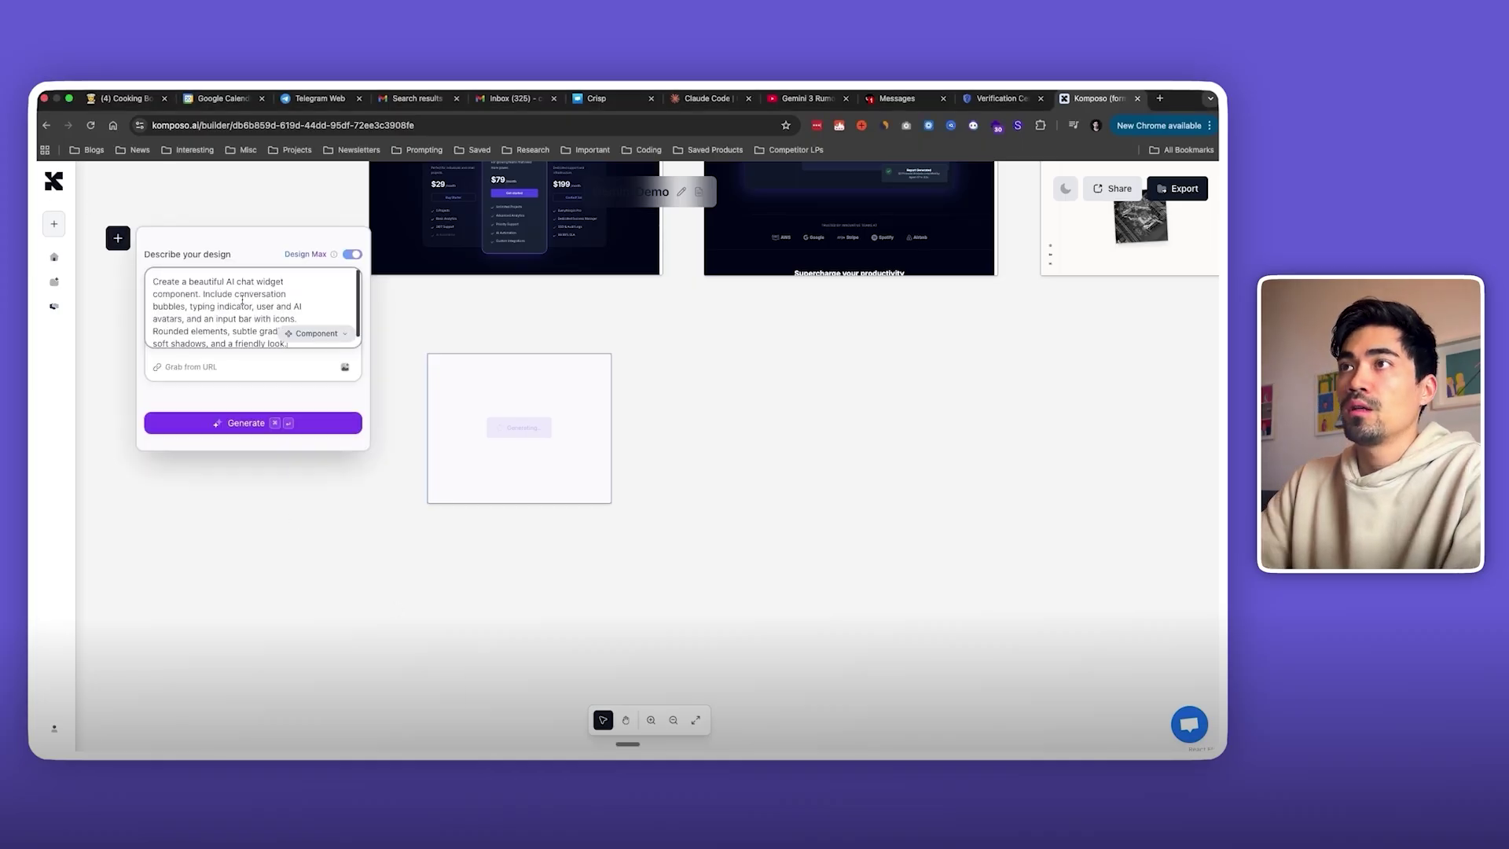
{"action": "left_click_drag", "start_coordinate": [225, 281], "coordinate": [157, 308]}
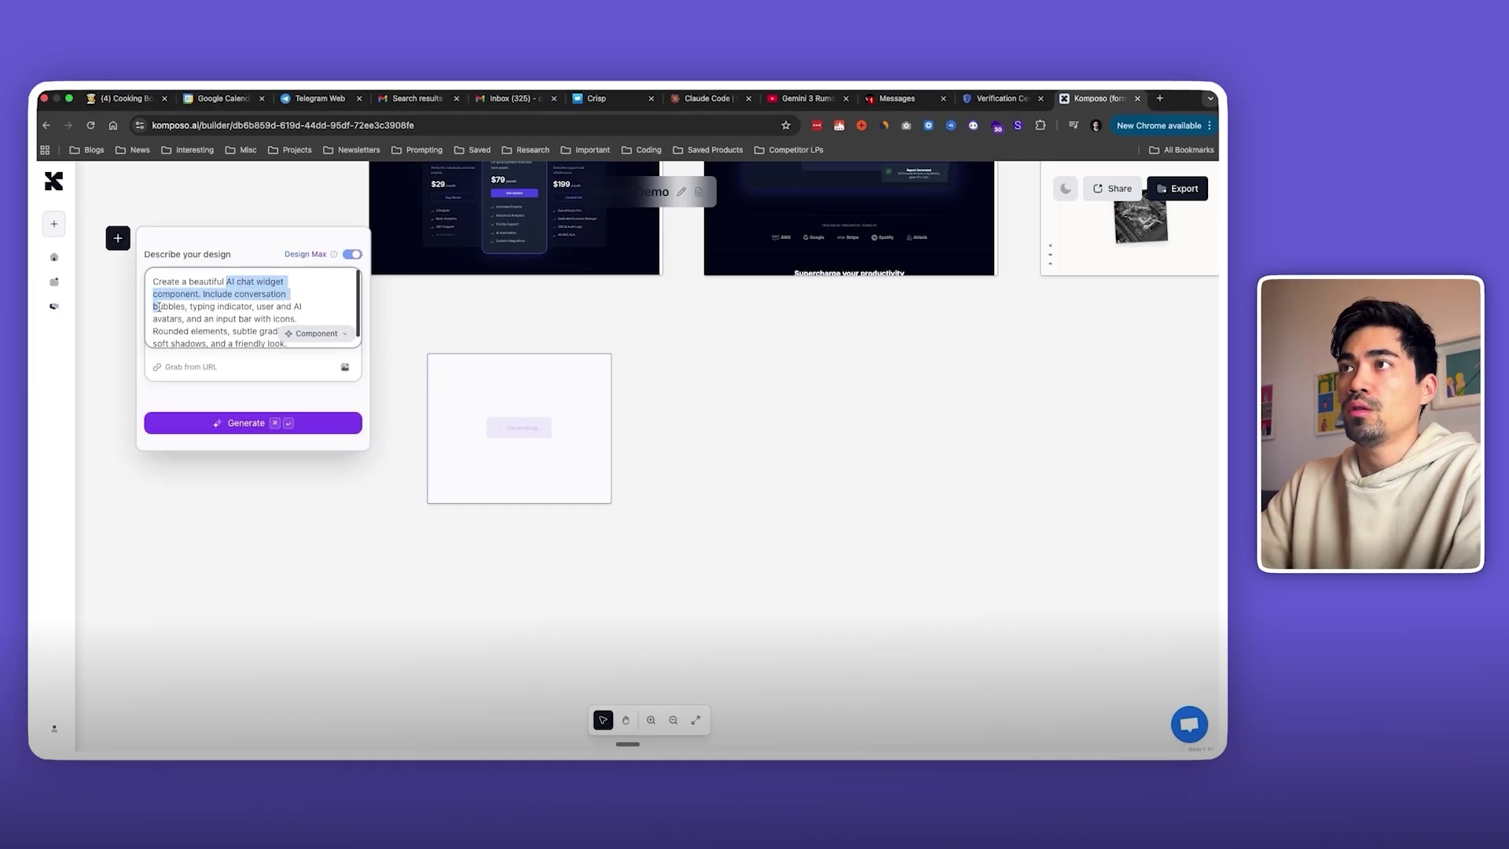
{"action": "key", "text": "super+Return"}
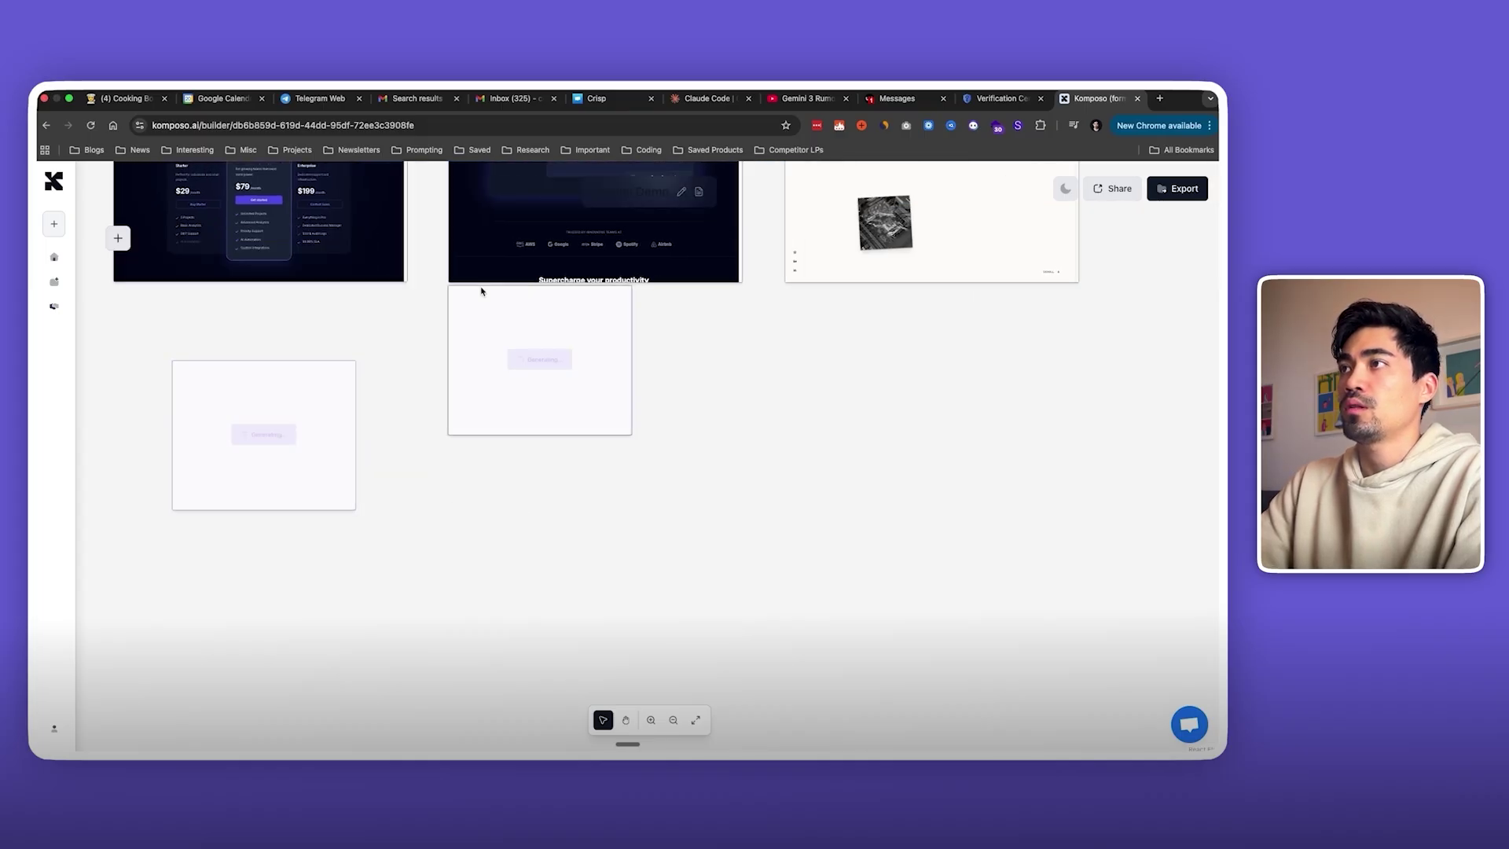
{"action": "left_click_drag", "start_coordinate": [482, 291], "coordinate": [516, 362]}
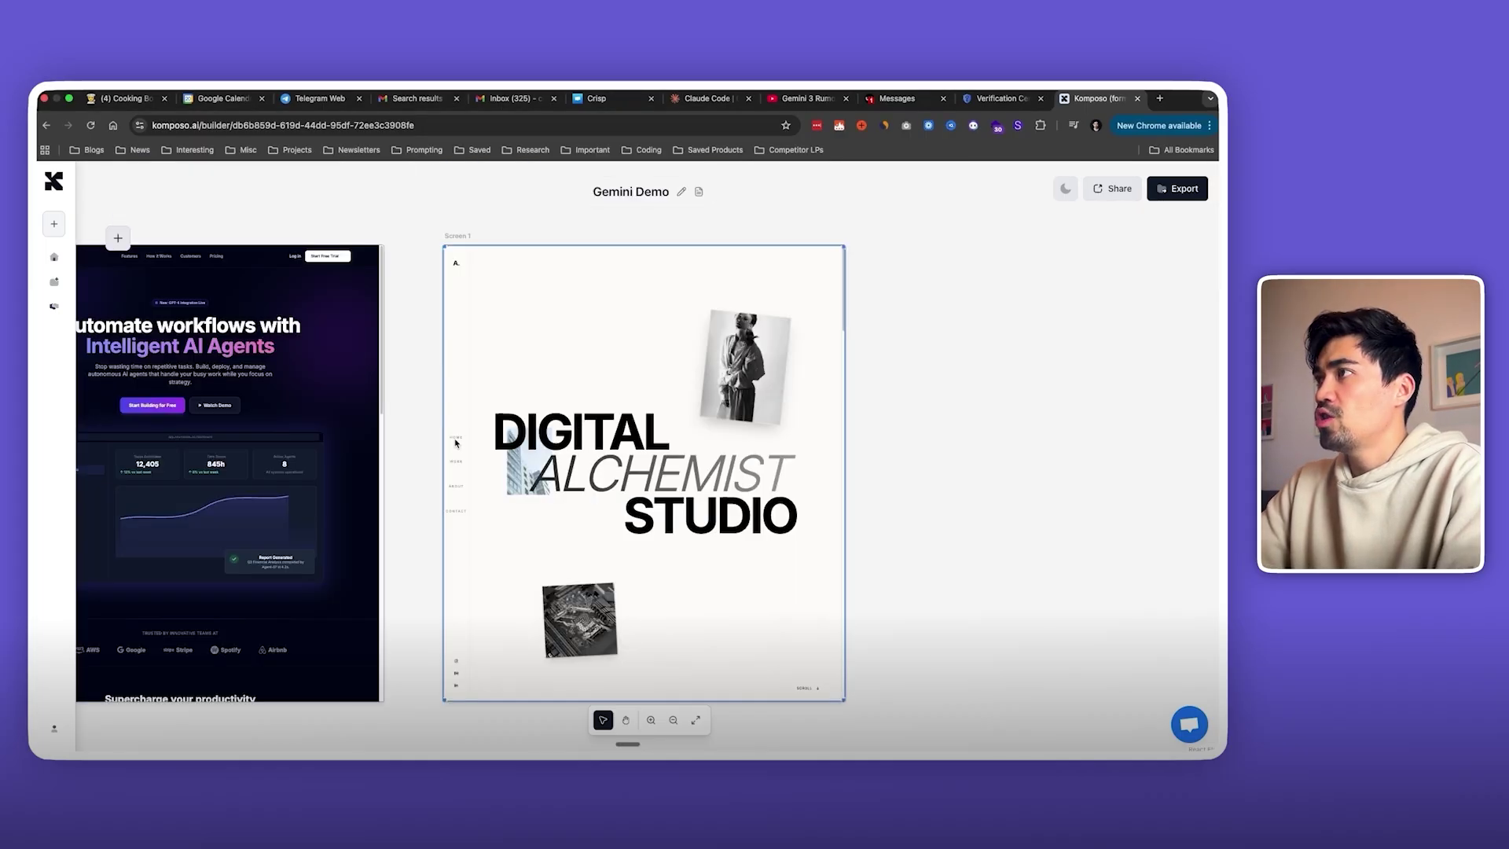
Step: Select the Digital Alchemist Studio portfolio page and attach it as the reference for a new design
{"action": "scroll", "coordinate": [420, 433], "scroll_direction": "up", "scroll_amount": 2}
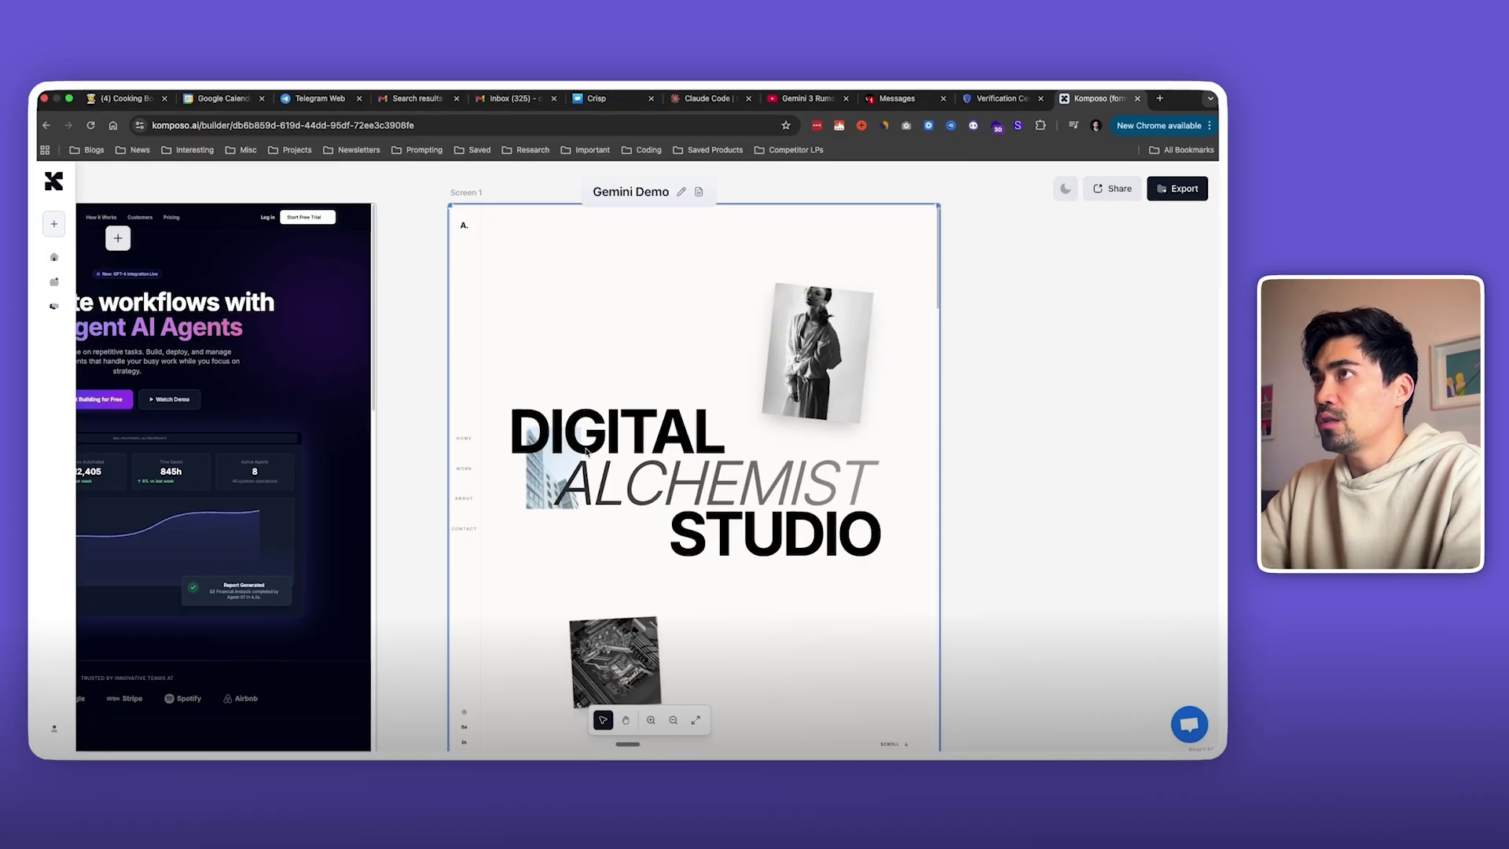
{"action": "scroll", "coordinate": [414, 414], "scroll_direction": "up", "scroll_amount": 2}
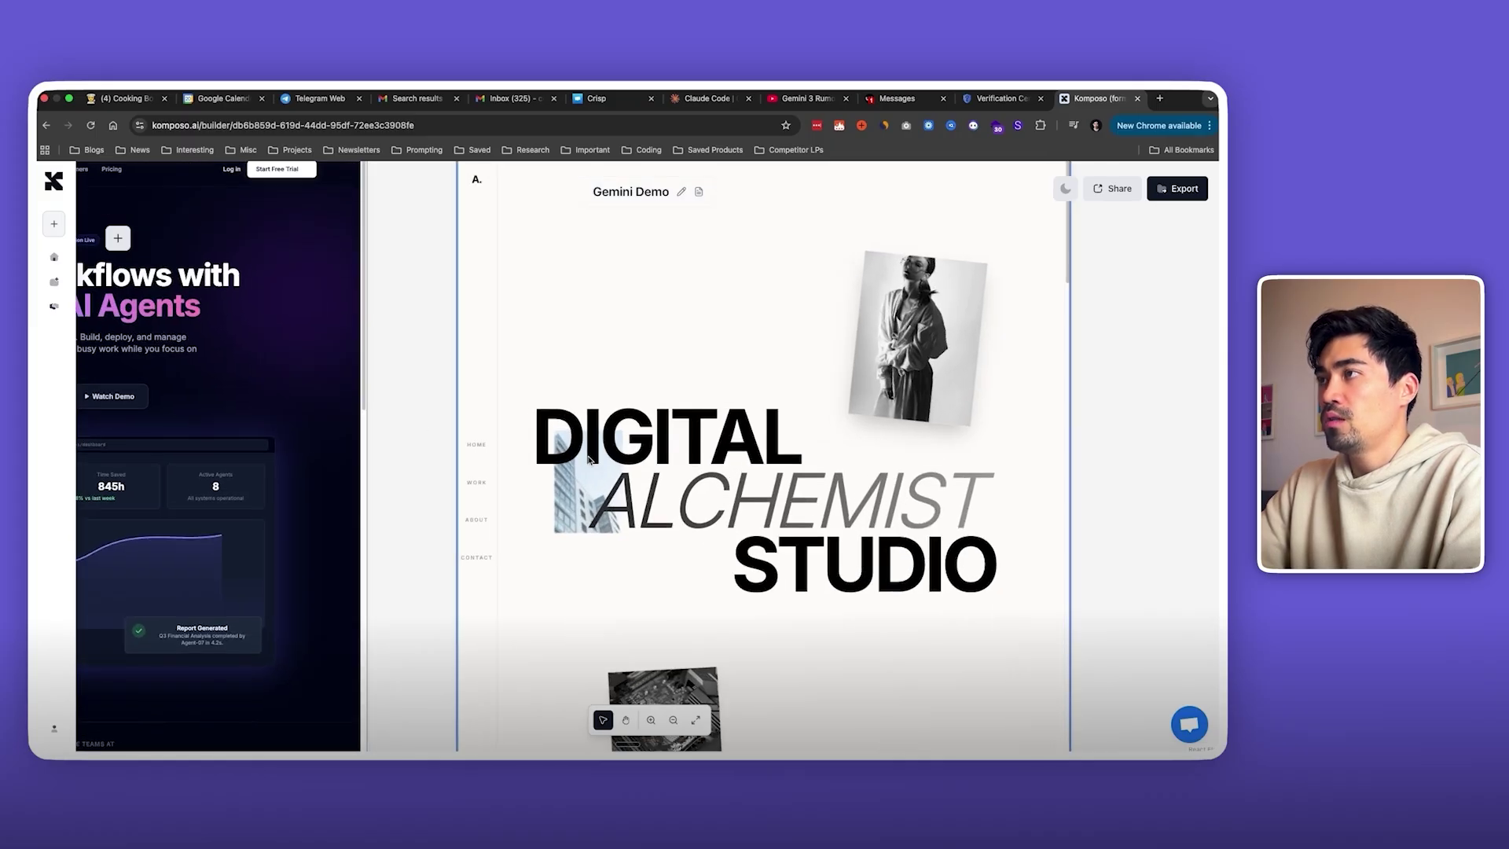
{"action": "scroll", "coordinate": [750, 419], "scroll_direction": "up", "scroll_amount": 3}
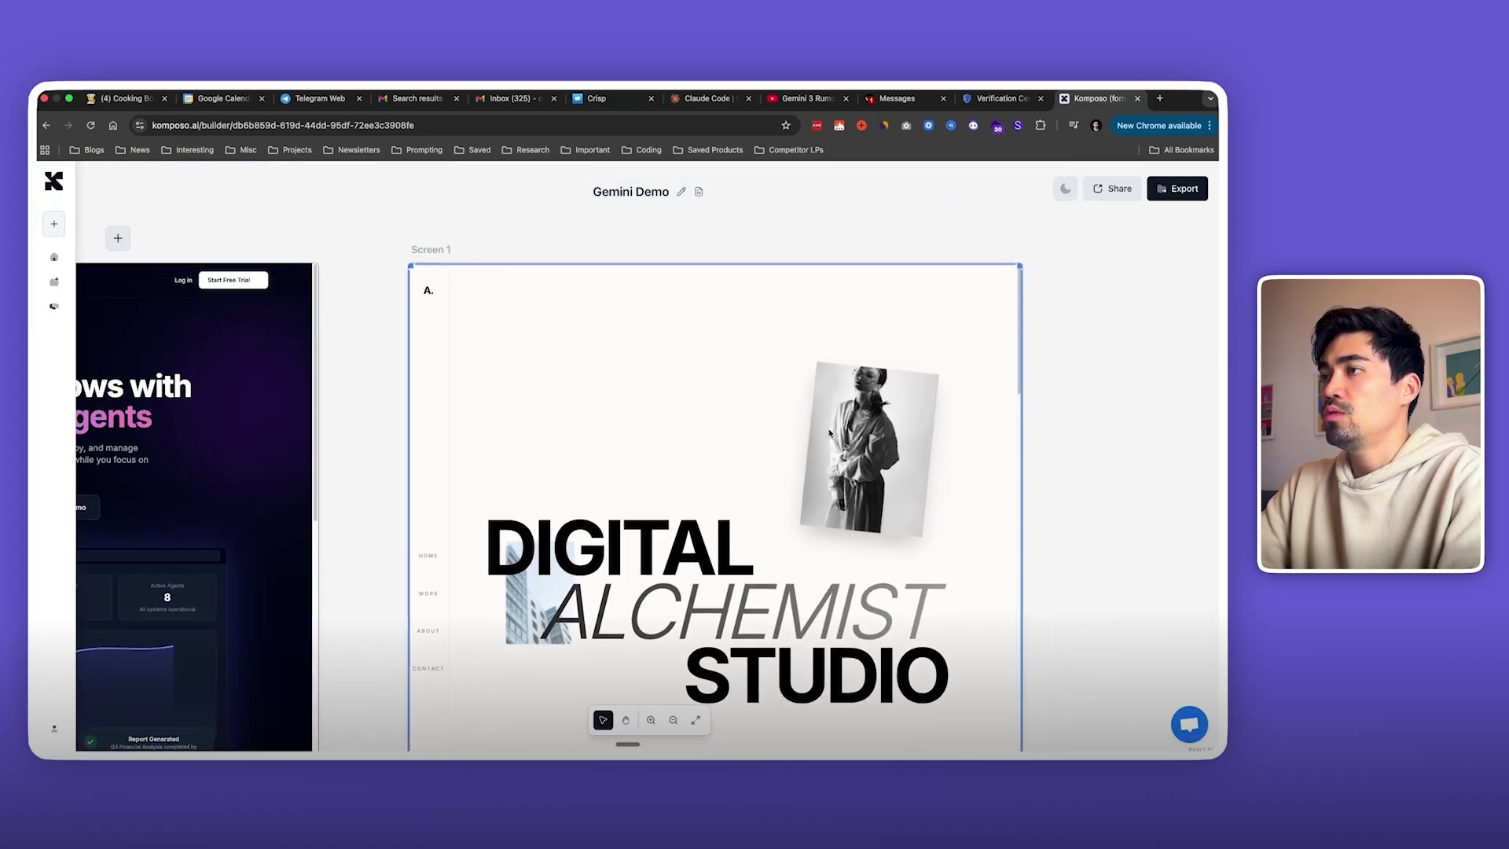
{"action": "left_click", "coordinate": [685, 407]}
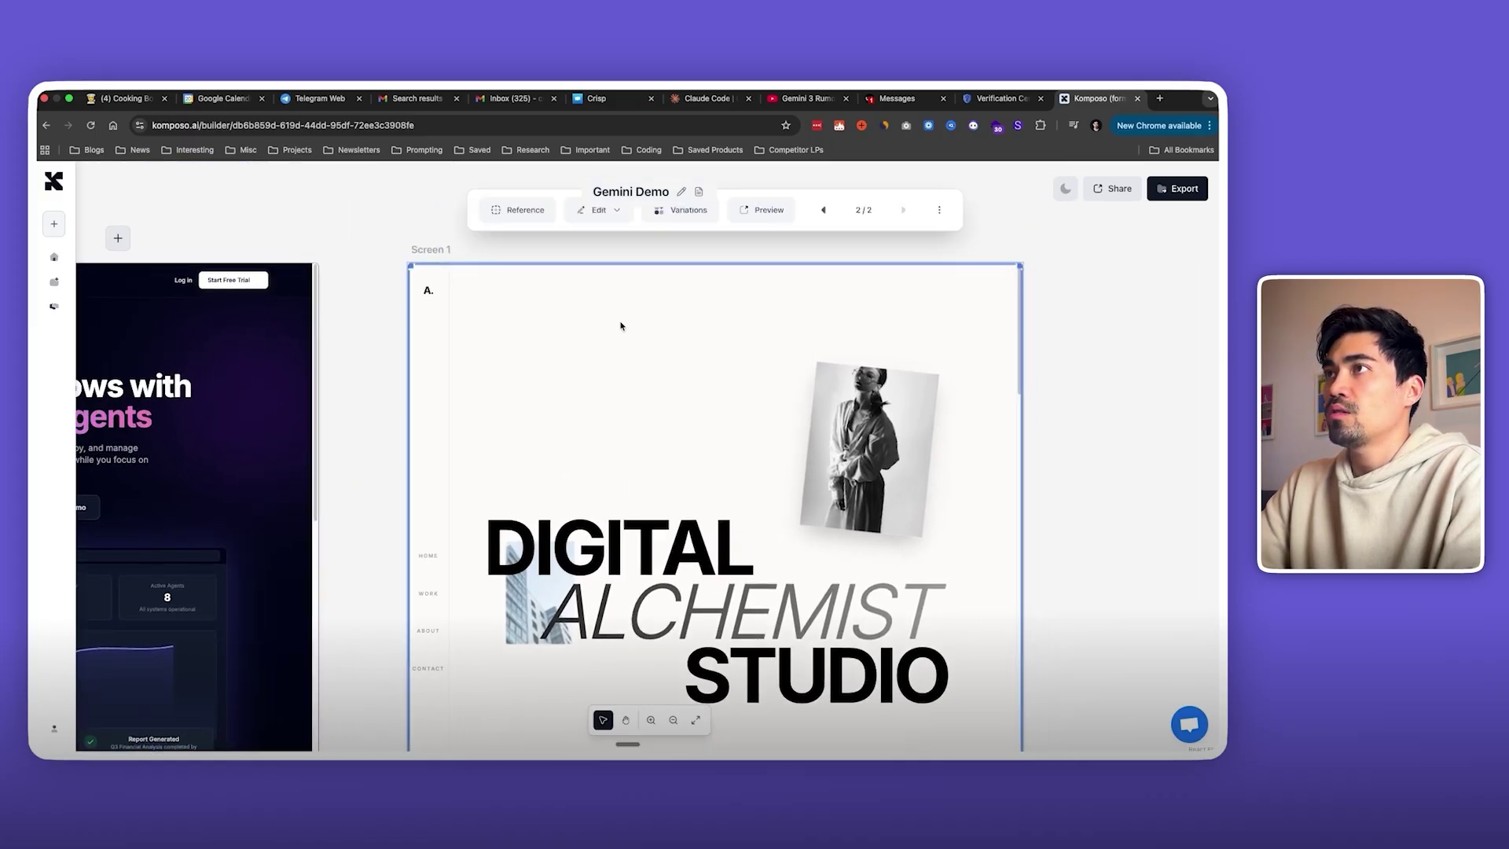
{"action": "left_click", "coordinate": [521, 211]}
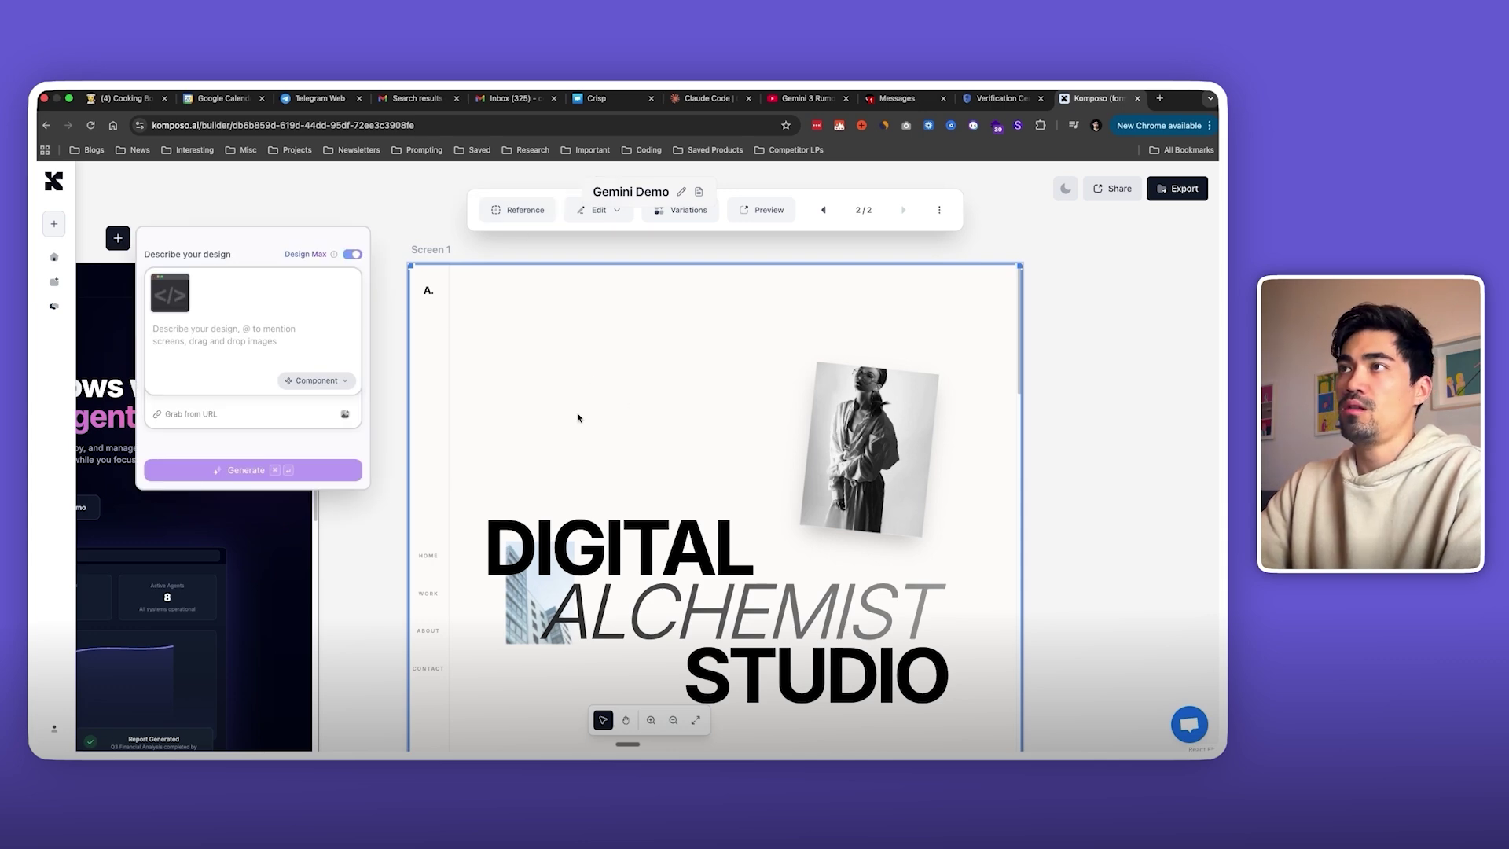
Step: Generate a Marketing Website from the prompt "create another page for this website in the exact same style. it should be the 2nd page "work""
{"action": "left_click", "coordinate": [271, 329]}
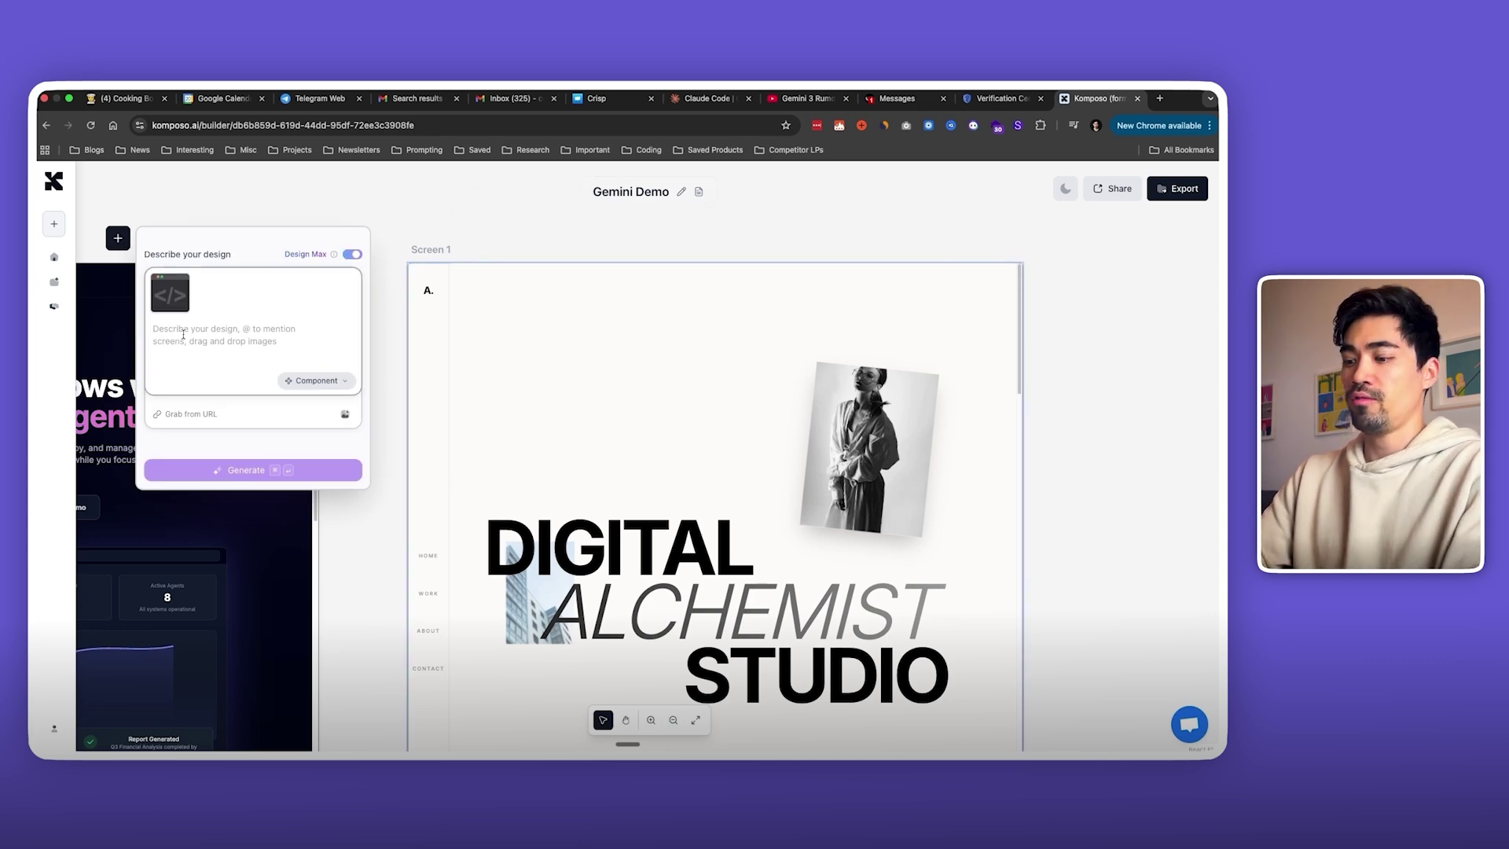
{"action": "type", "text": "create another"}
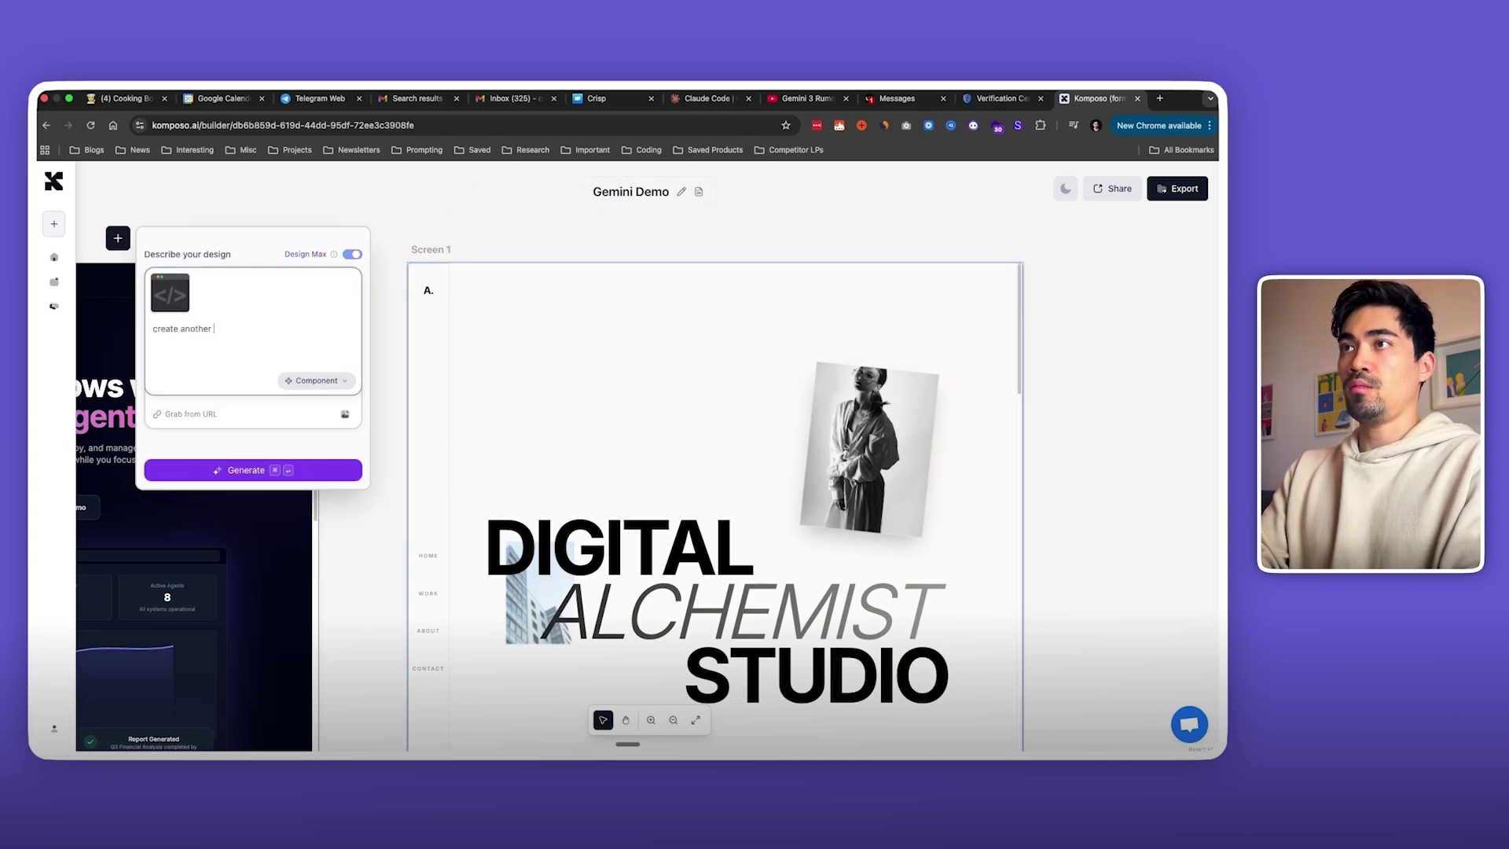
{"action": "type", "text": " page for this website in the exact same style. it should be the 2nd"}
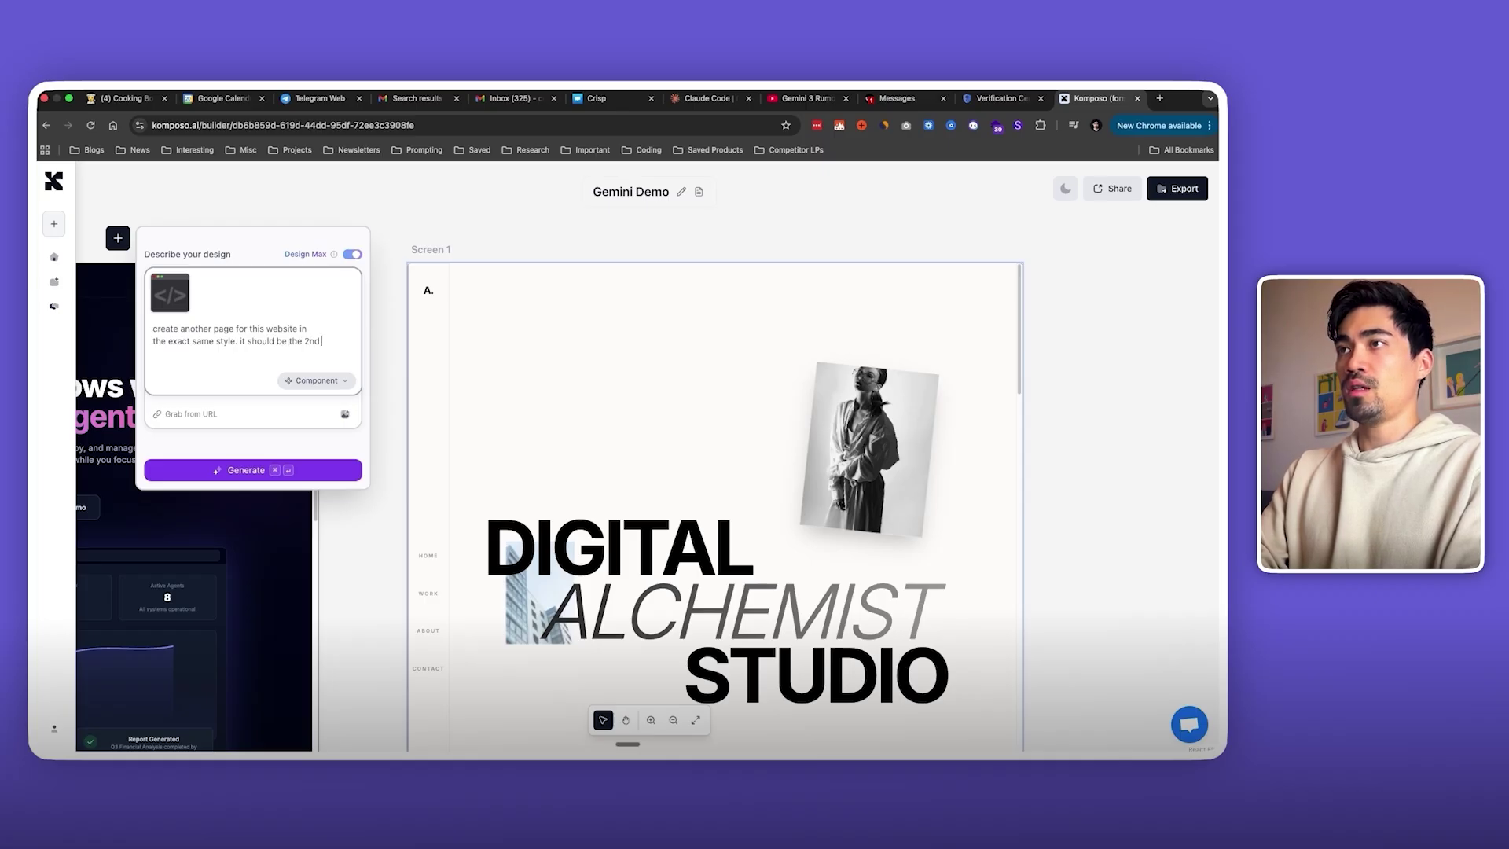
{"action": "type", "text": "\"work"}
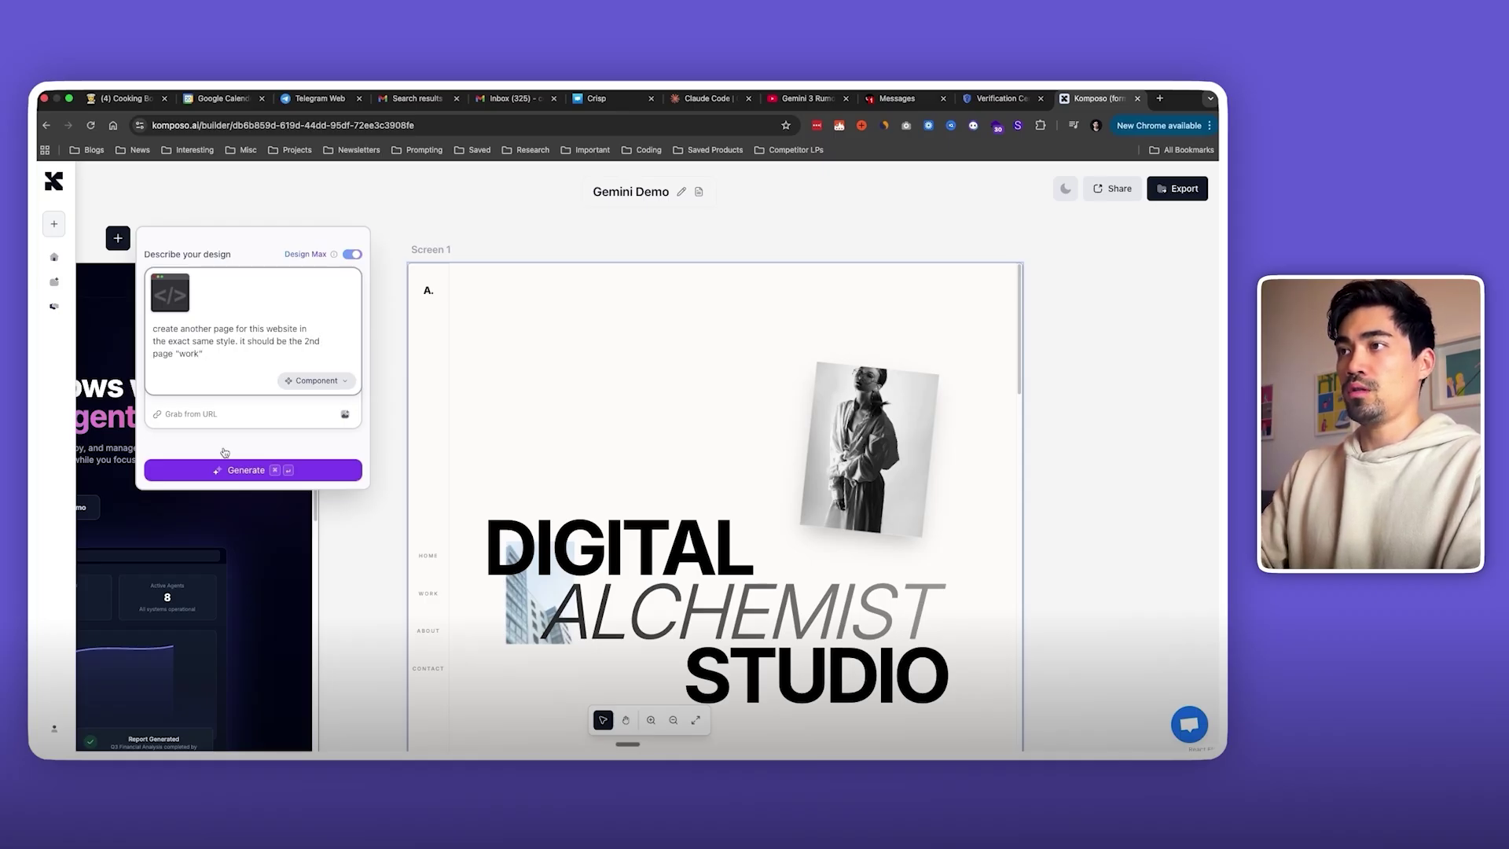
{"action": "left_click", "coordinate": [317, 380]}
{"action": "left_click", "coordinate": [311, 428]}
{"action": "scroll", "coordinate": [701, 445], "scroll_direction": "right", "scroll_amount": 5}
{"action": "scroll", "coordinate": [700, 445], "scroll_direction": "right", "scroll_amount": 3}
{"action": "key", "text": "super+Return"}
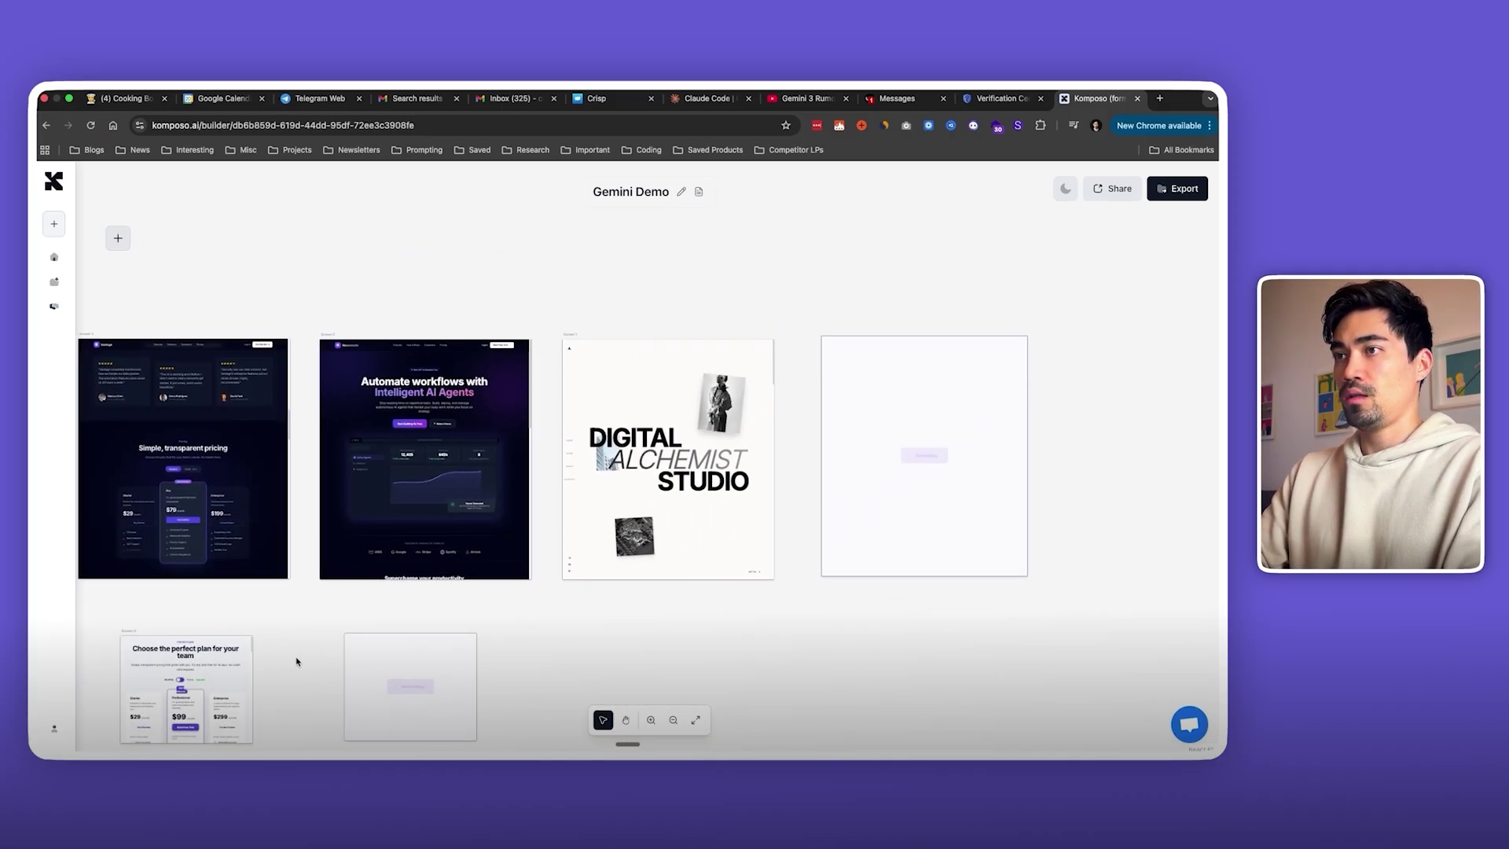
Step: Examine the generated pricing component, from its heading and billing toggle to the plan cards and feature lists
{"action": "scroll", "coordinate": [253, 627], "scroll_direction": "down", "scroll_amount": 3}
{"action": "scroll", "coordinate": [242, 601], "scroll_direction": "up", "scroll_amount": 5}
{"action": "scroll", "coordinate": [231, 587], "scroll_direction": "up", "scroll_amount": 1}
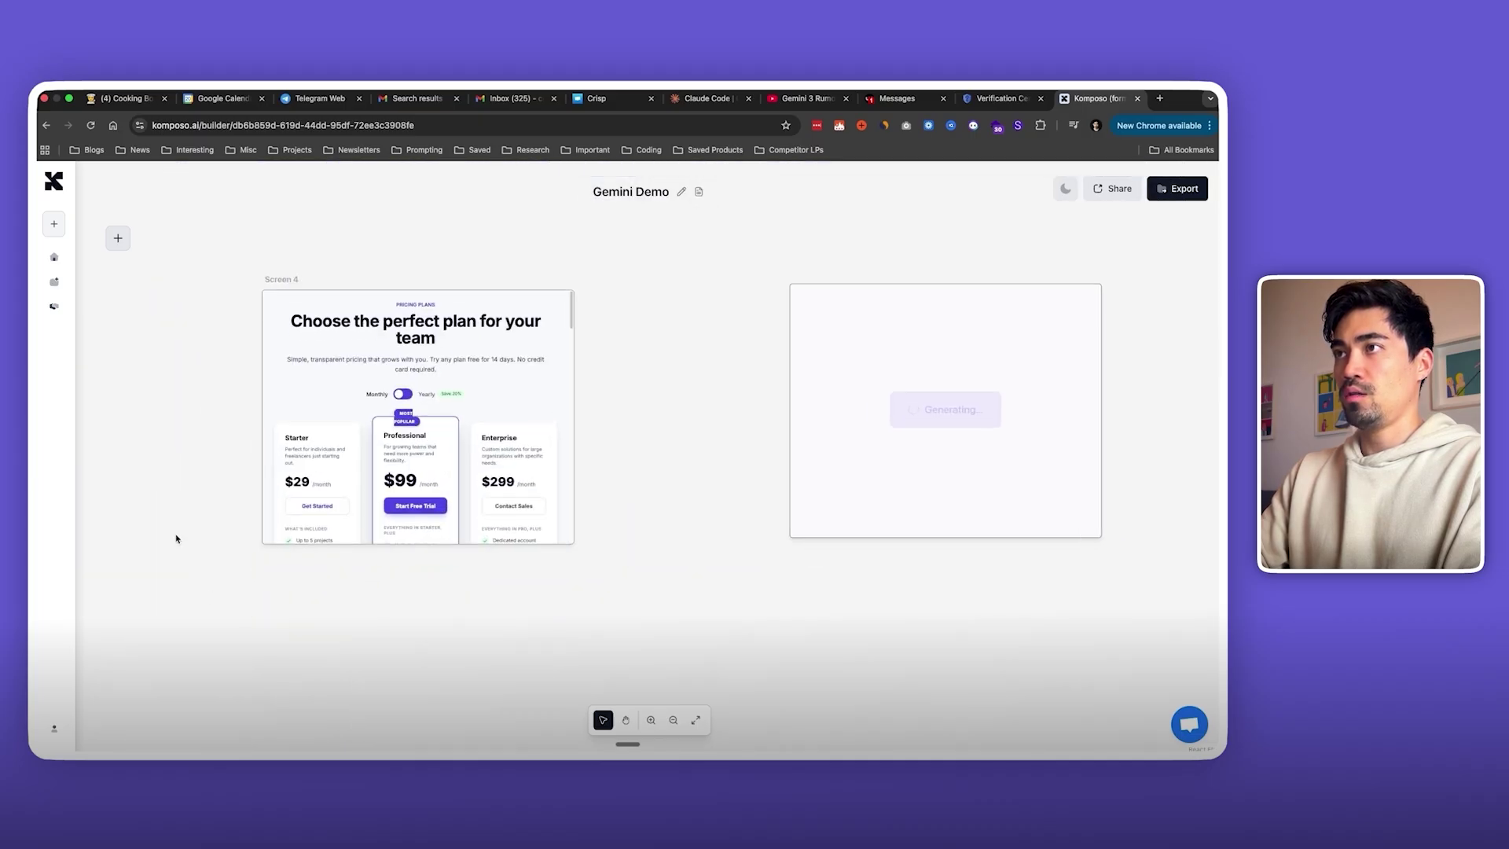
{"action": "scroll", "coordinate": [177, 506], "scroll_direction": "up", "scroll_amount": 2}
{"action": "left_click", "coordinate": [601, 398]}
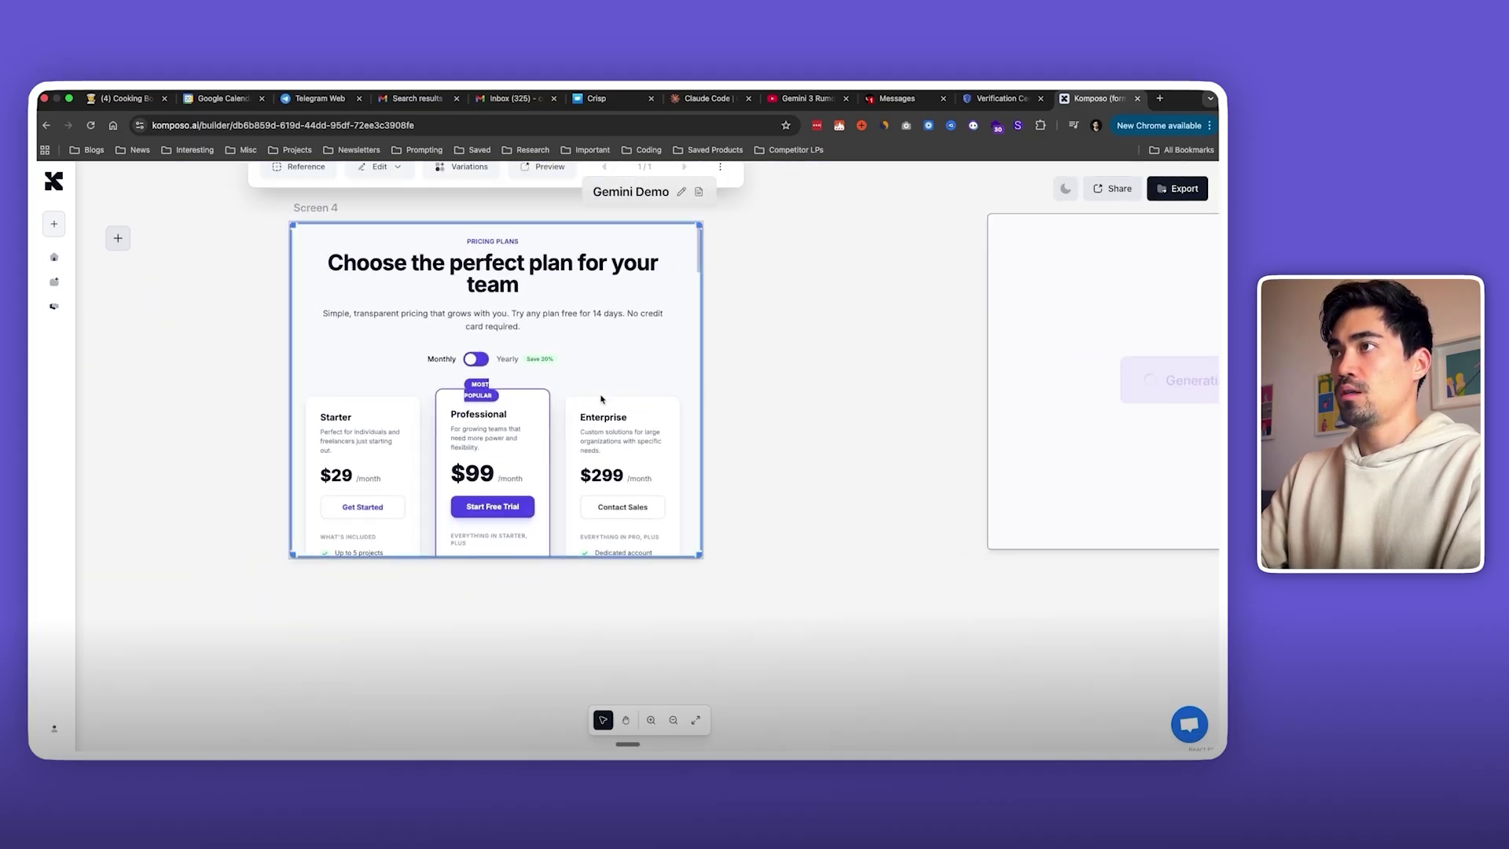
{"action": "scroll", "coordinate": [601, 399], "scroll_direction": "down", "scroll_amount": 2}
{"action": "scroll", "coordinate": [601, 399], "scroll_direction": "down", "scroll_amount": 2}
{"action": "scroll", "coordinate": [601, 399], "scroll_direction": "up", "scroll_amount": 5}
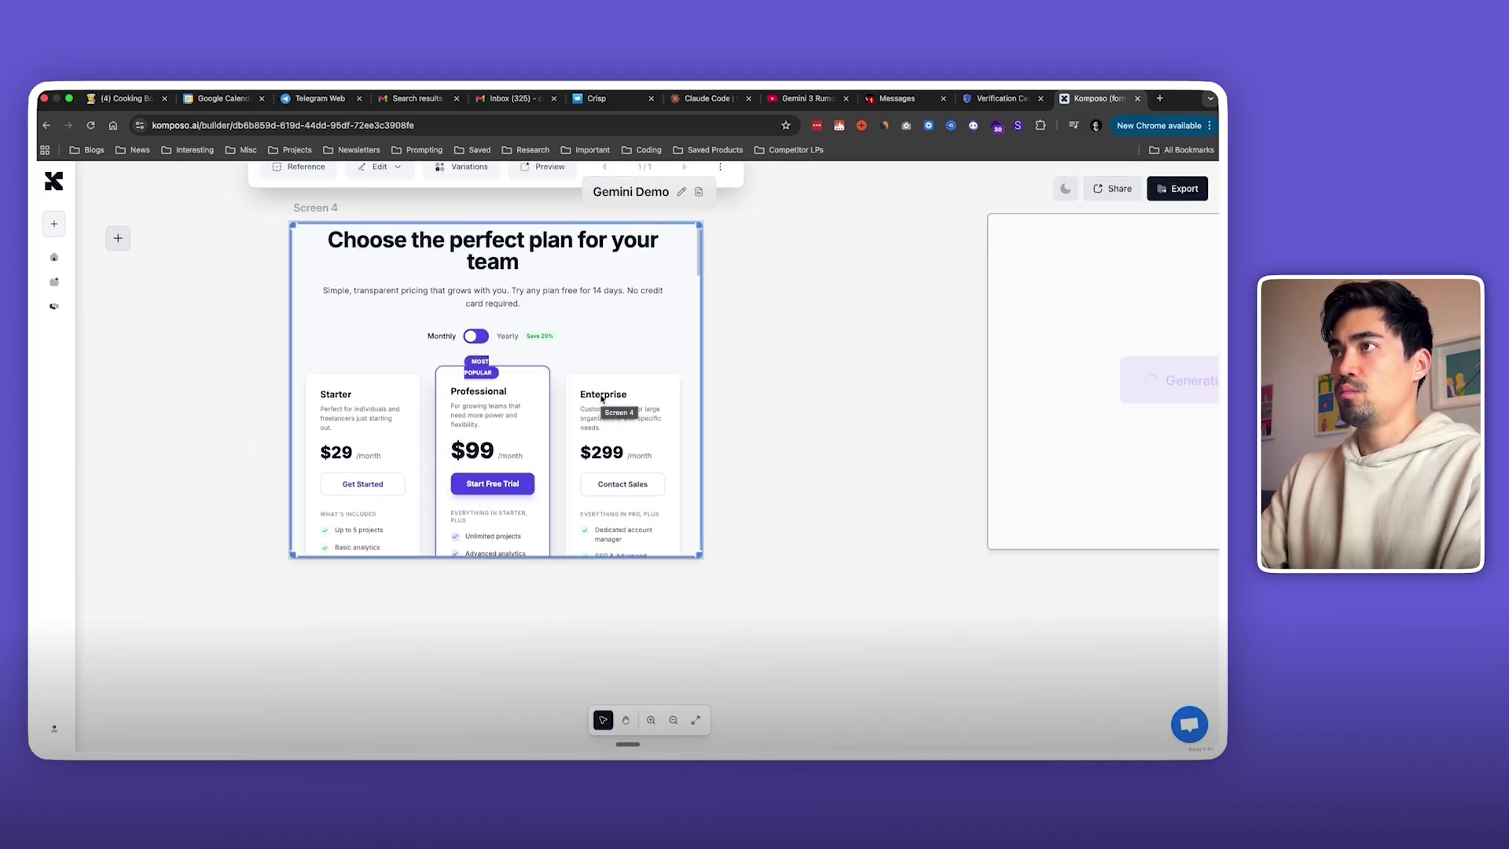
{"action": "scroll", "coordinate": [745, 428], "scroll_direction": "up", "scroll_amount": 3}
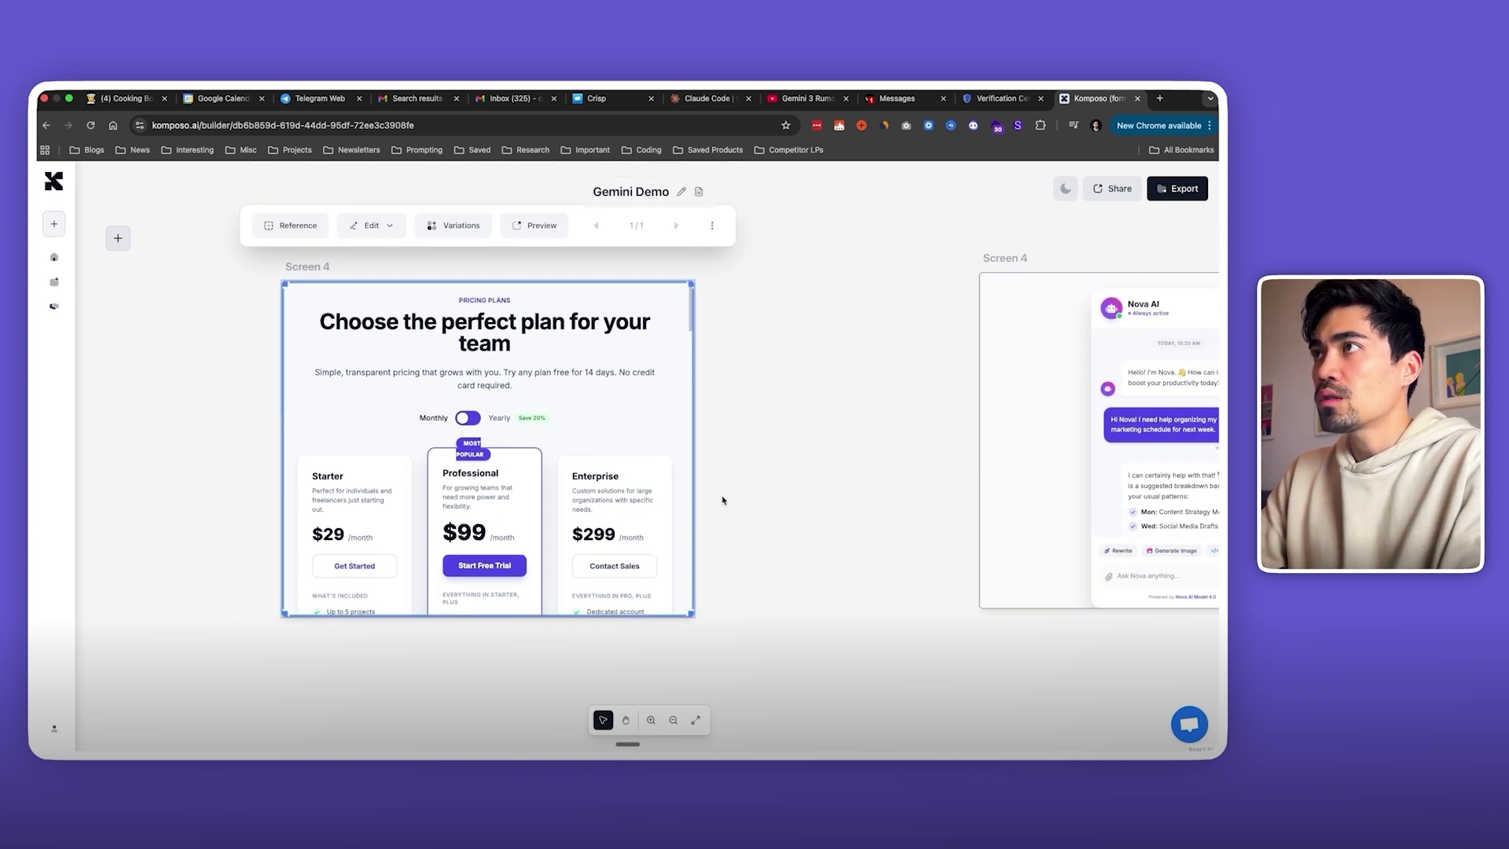
Step: Apply an edit to the entire pricing component with the instruction "fix the "most popular" text, it is misaligned right now"
{"action": "left_click", "coordinate": [371, 226]}
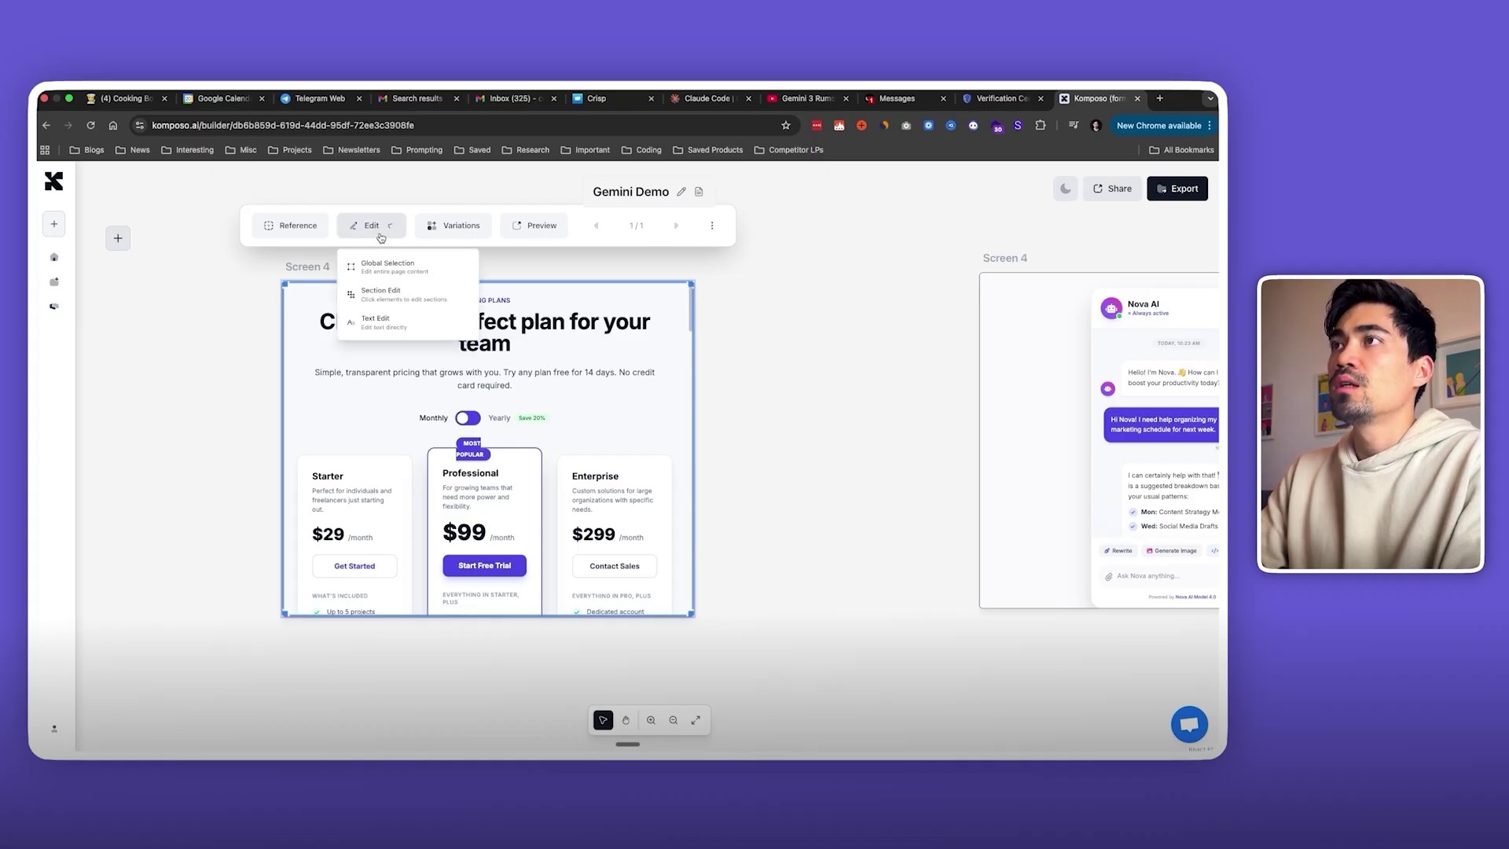
{"action": "left_click", "coordinate": [398, 291]}
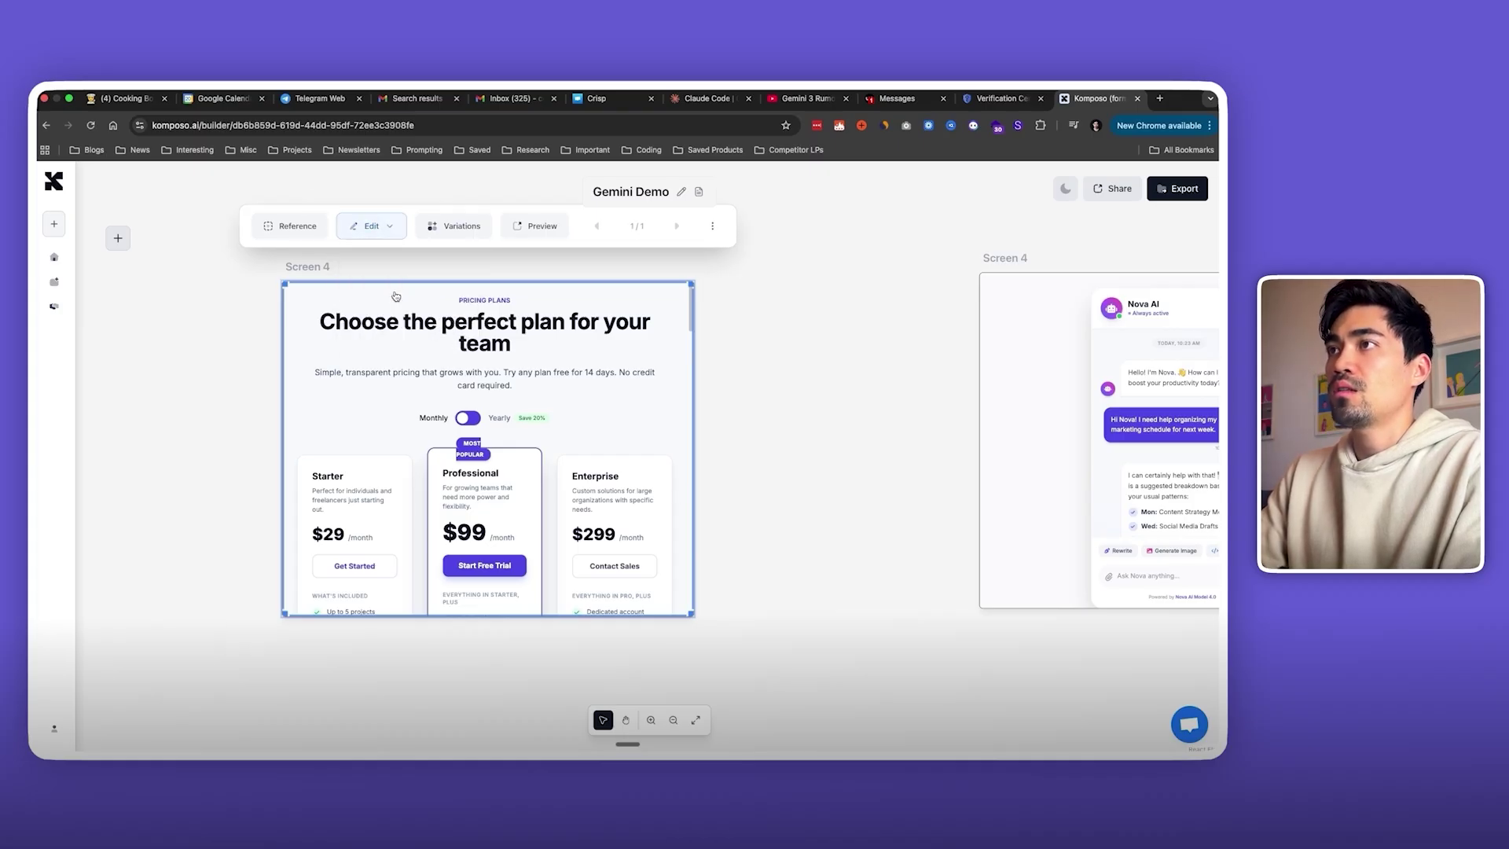
{"action": "left_click", "coordinate": [371, 226]}
{"action": "left_click", "coordinate": [384, 264]}
{"action": "left_click", "coordinate": [1093, 330]}
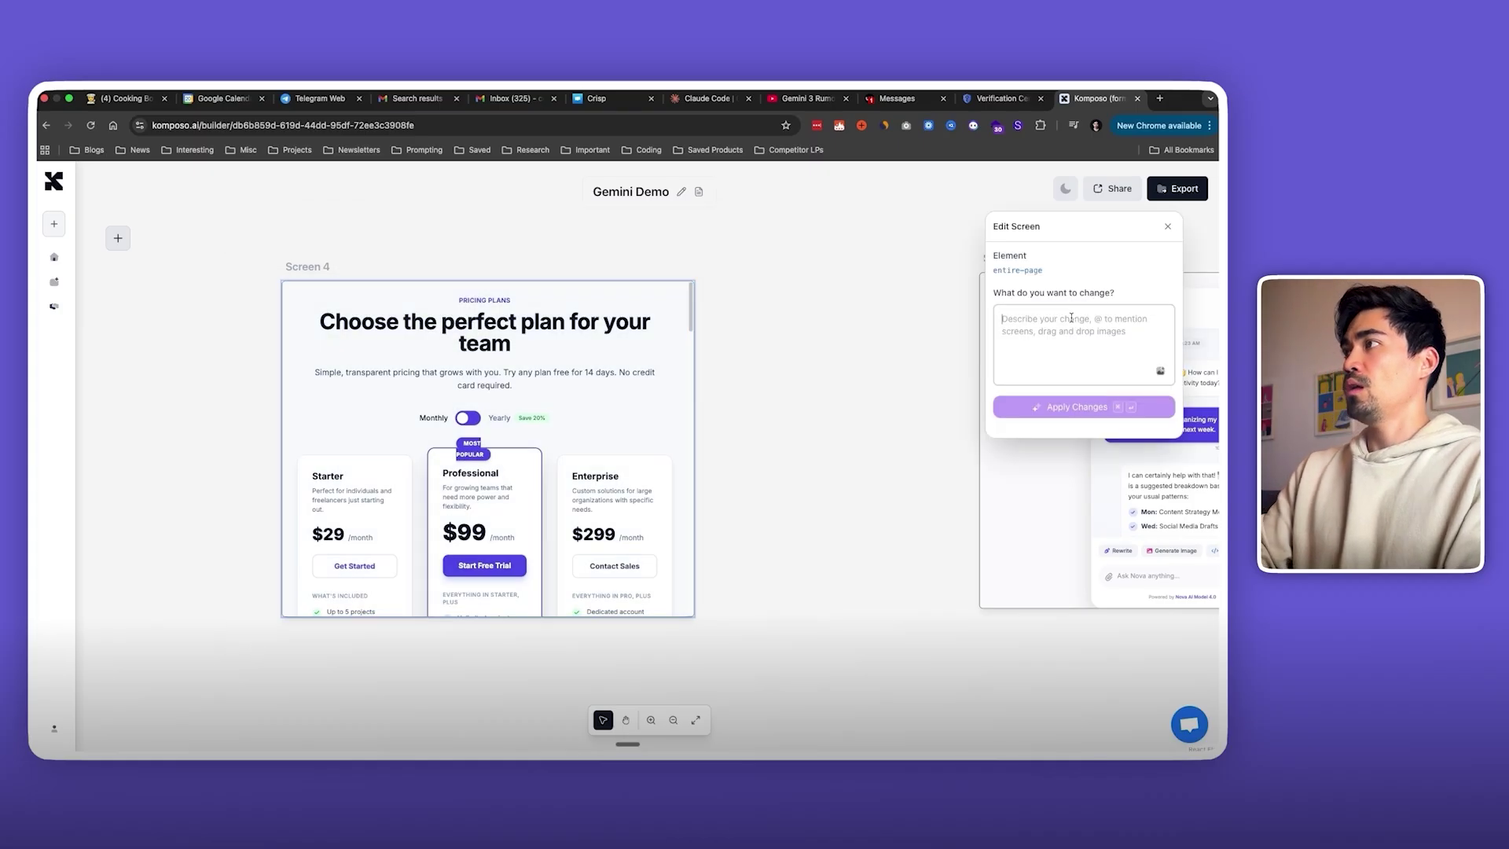
{"action": "type", "text": "fix the "}
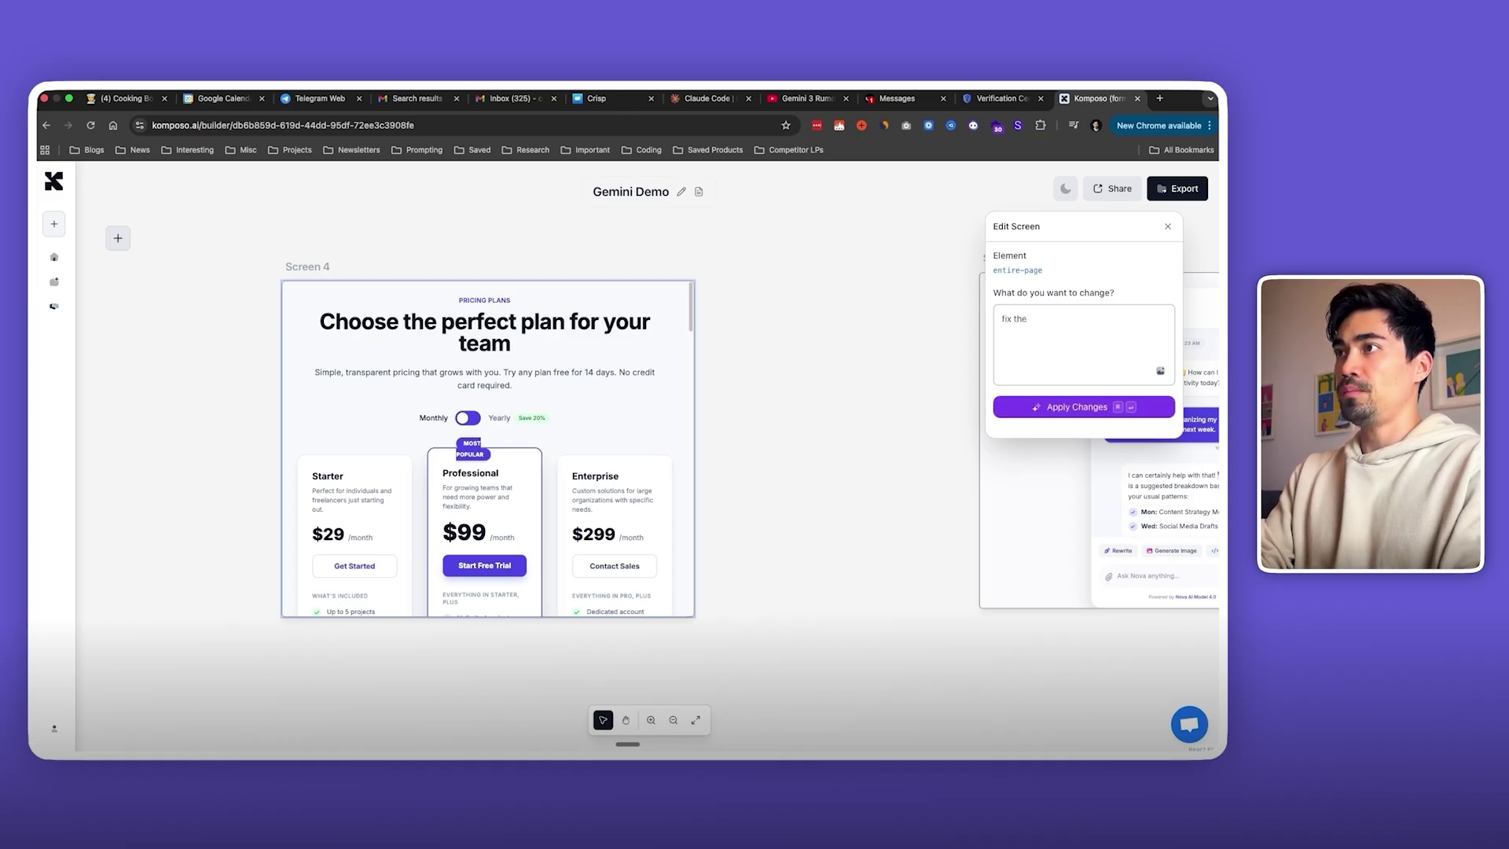
{"action": "type", "text": "\"most popu"}
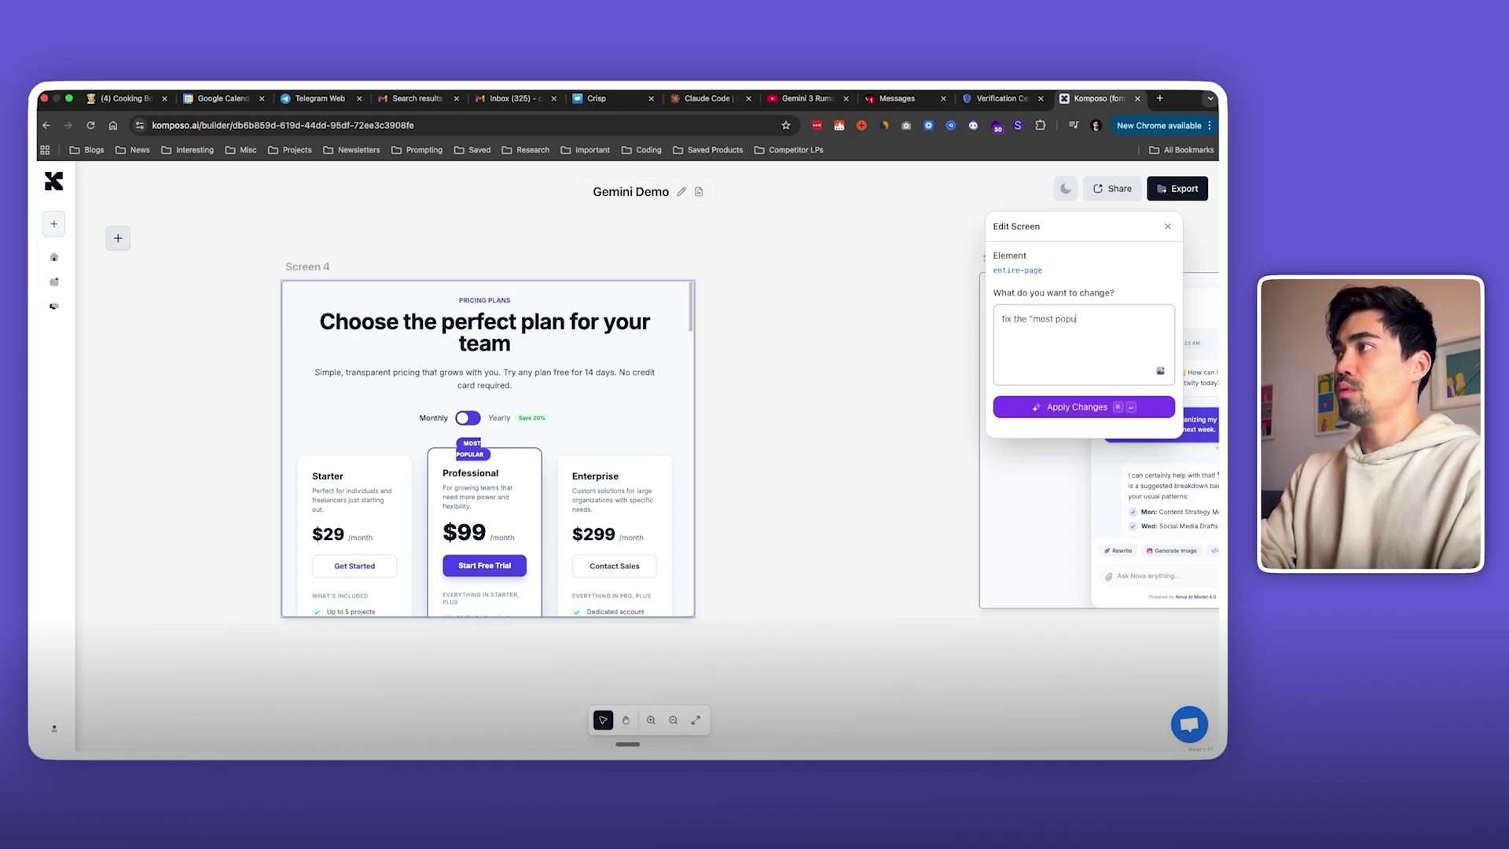
{"action": "type", "text": "lar\" text, it is mi"}
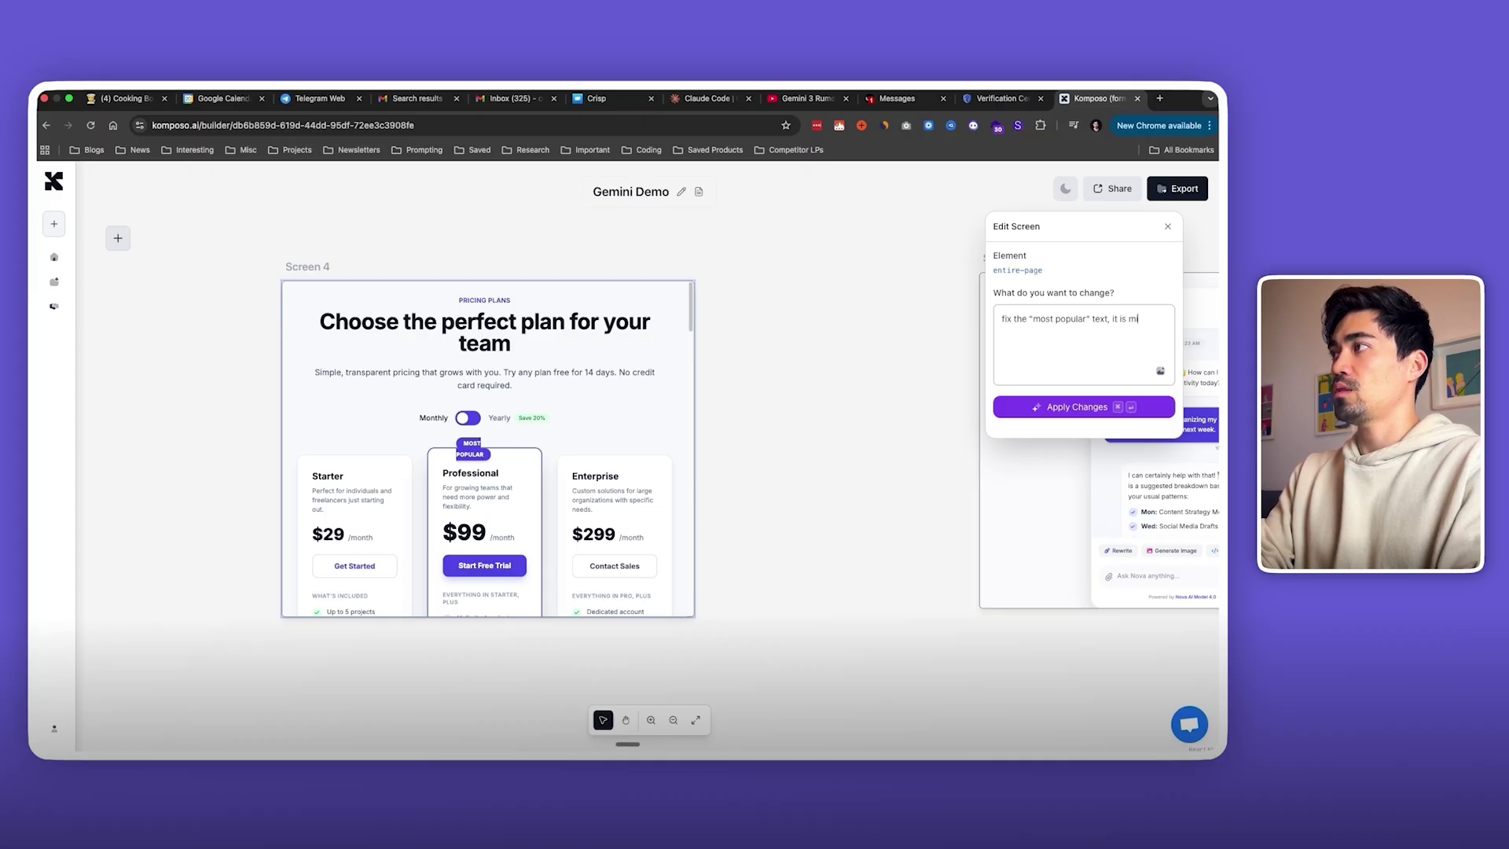
{"action": "type", "text": "saligned right now"}
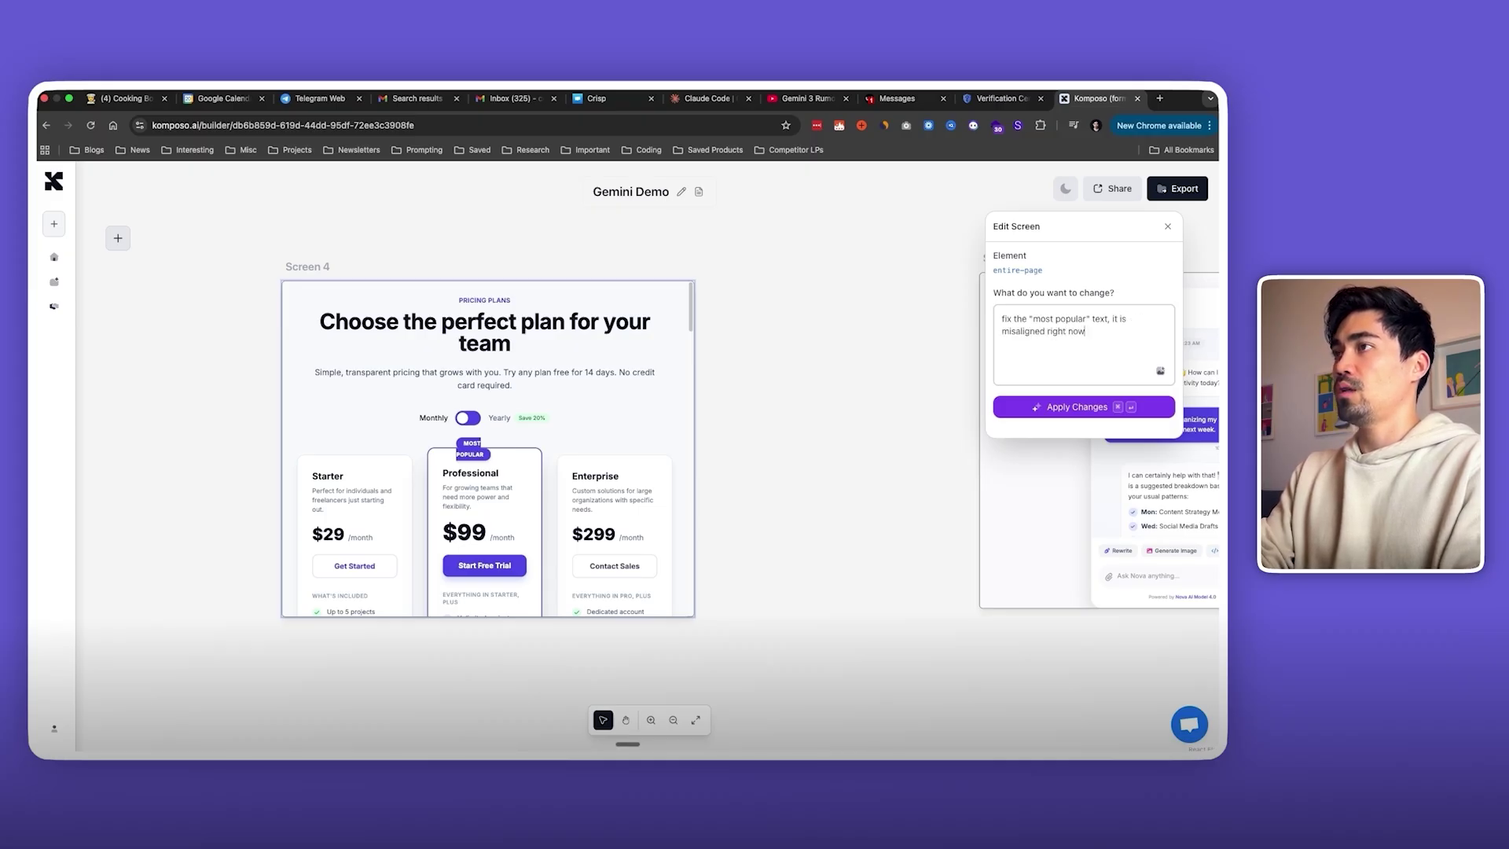
{"action": "key", "text": "super+Return"}
Step: Review the generated Nova AI chat widget and check the Most Popular badge on the pricing component
{"action": "scroll", "coordinate": [868, 468], "scroll_direction": "right", "scroll_amount": 5}
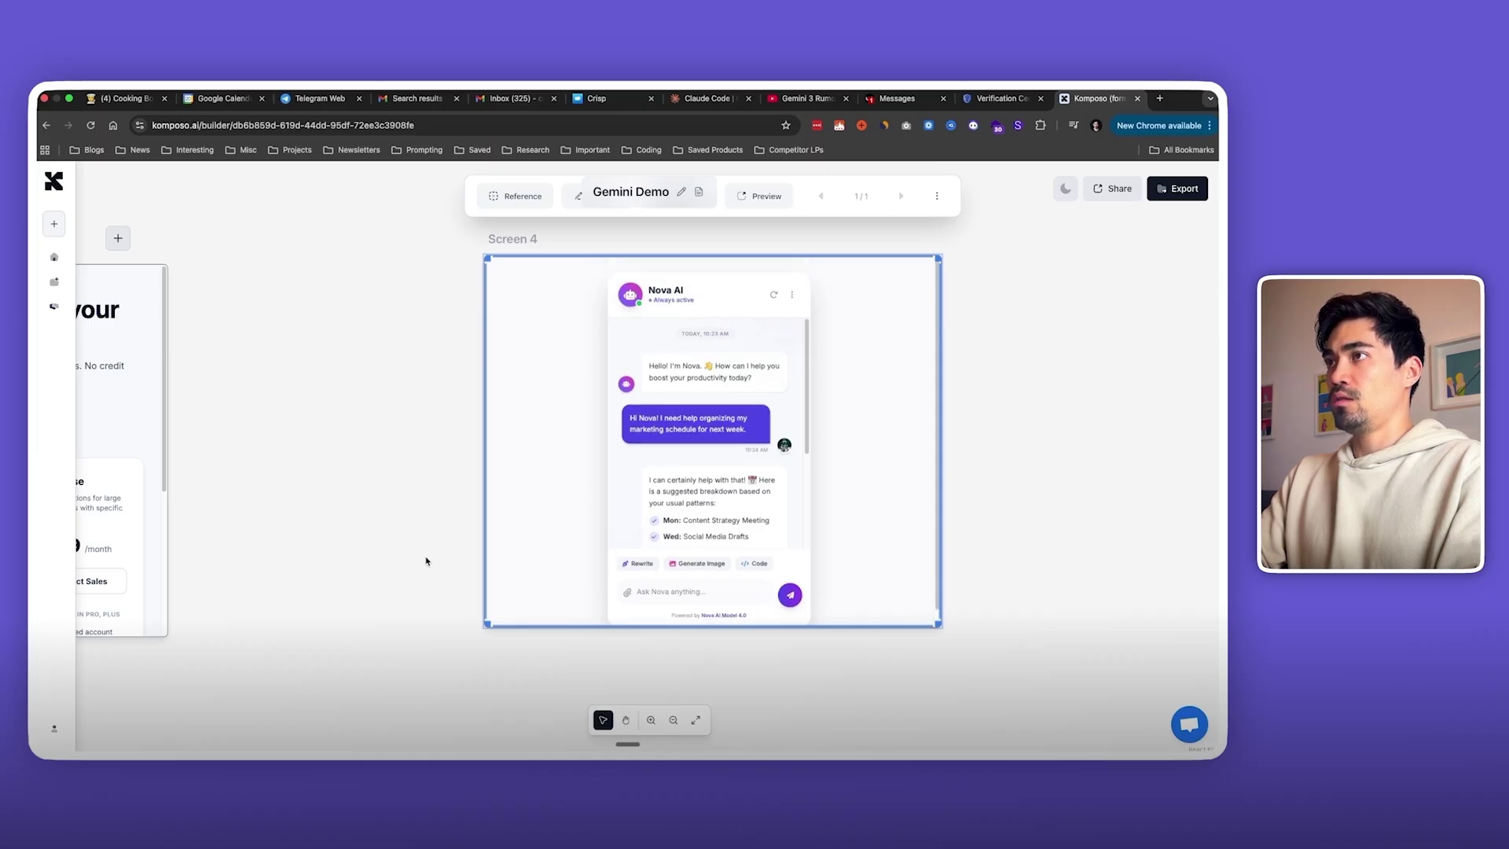
{"action": "left_click", "coordinate": [375, 518]}
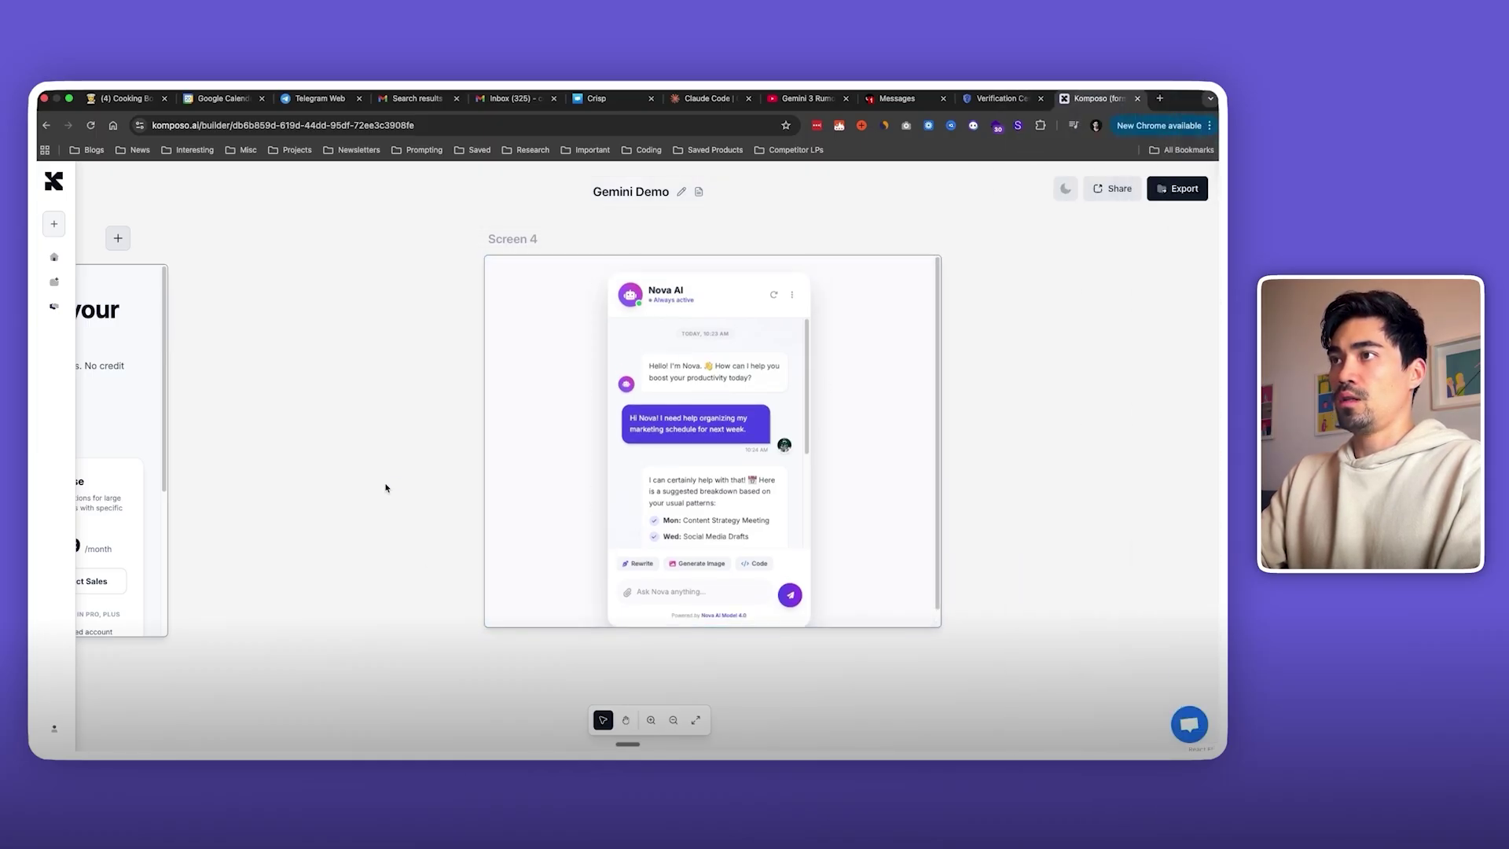
{"action": "scroll", "coordinate": [333, 494], "scroll_direction": "left", "scroll_amount": 3}
{"action": "scroll", "coordinate": [332, 493], "scroll_direction": "left", "scroll_amount": 5}
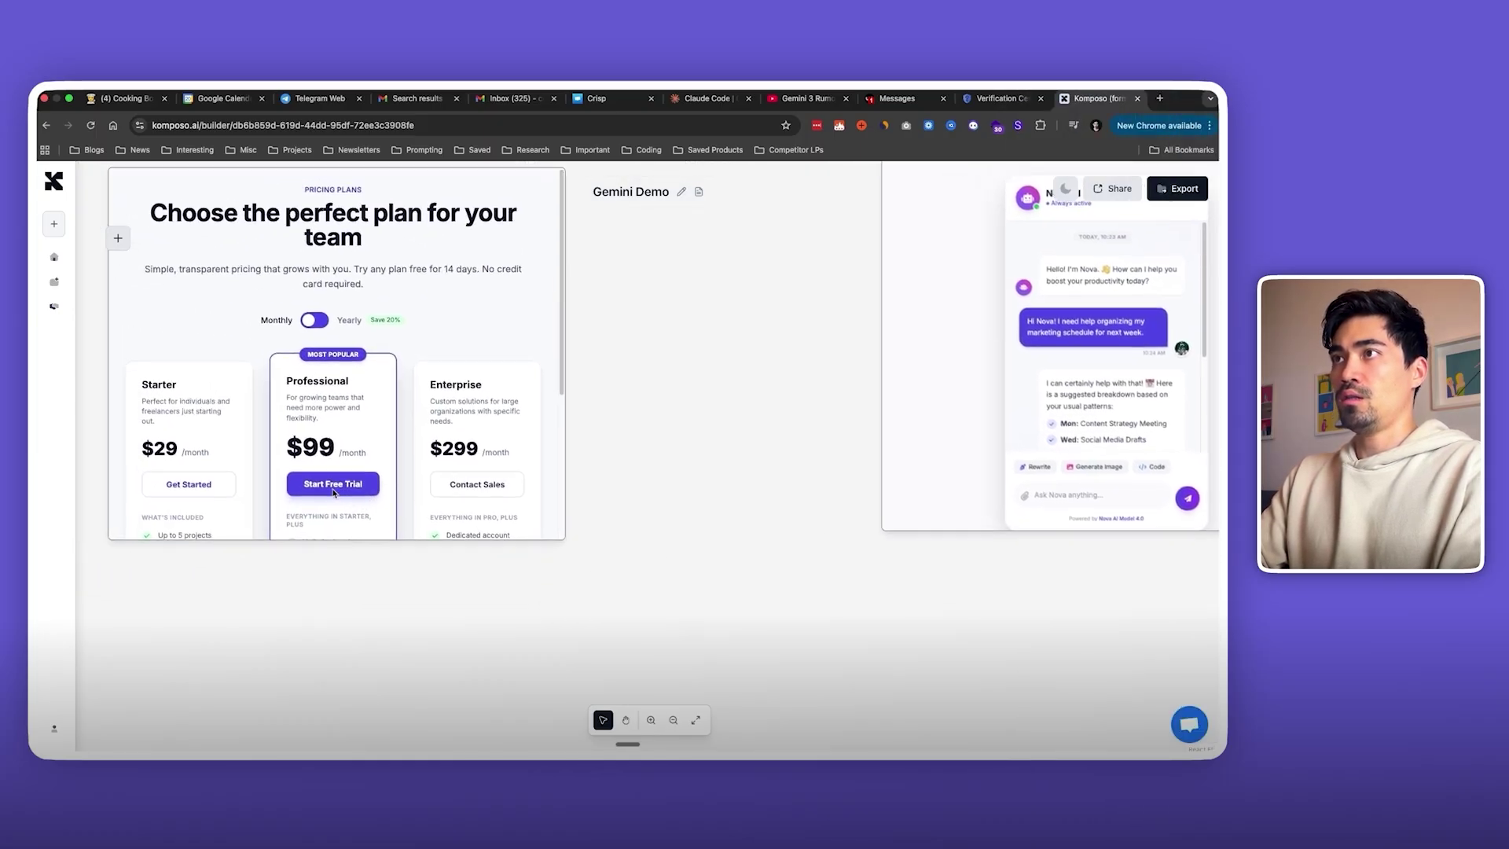
Step: Compare the light pricing component and its Most Popular badge with the pricing section of the dark landing page
{"action": "left_click", "coordinate": [422, 415]}
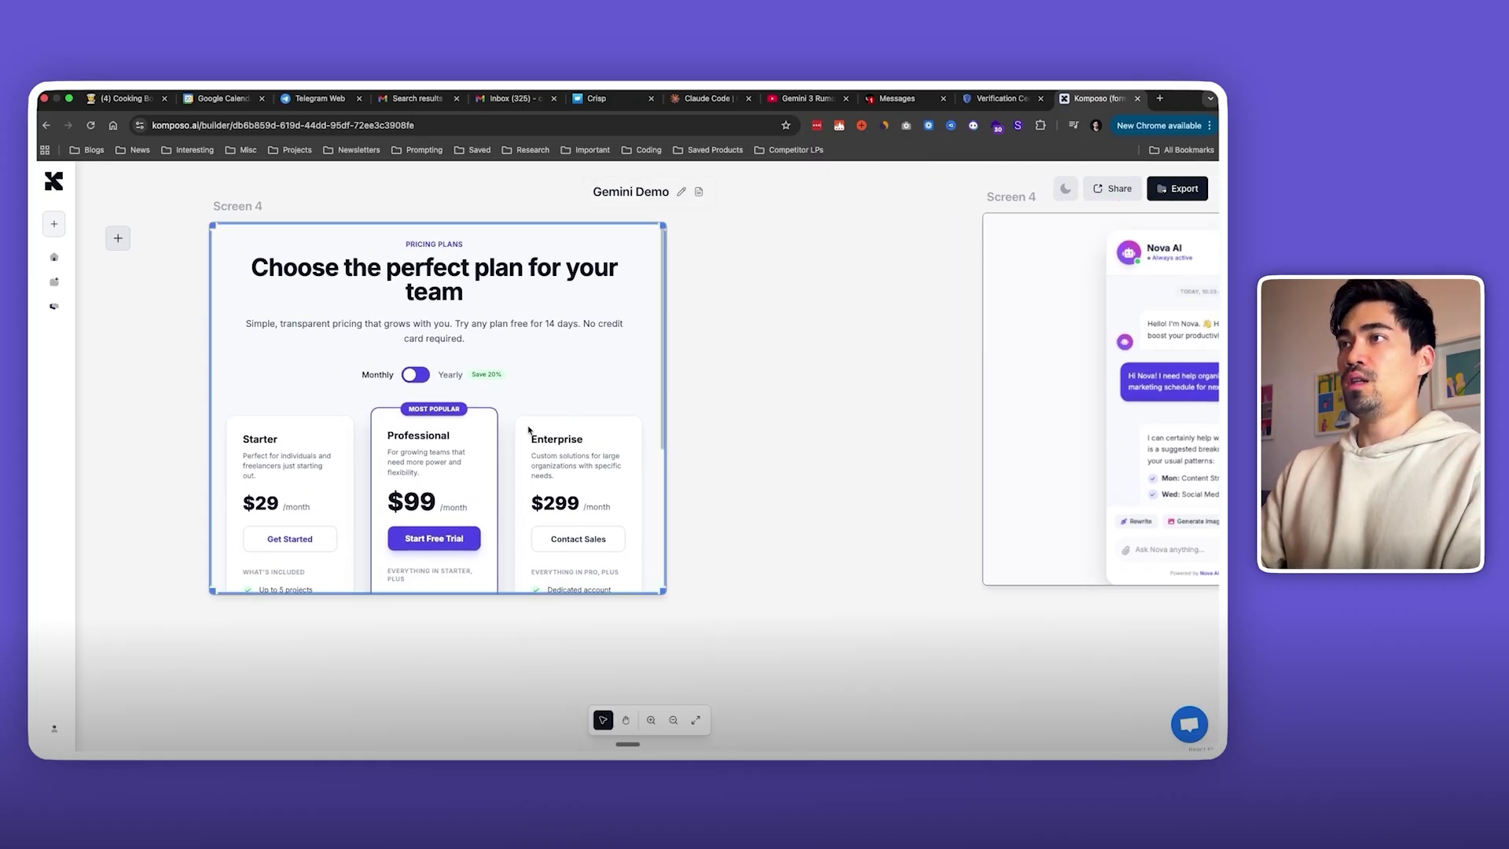
{"action": "scroll", "coordinate": [528, 430], "scroll_direction": "down", "scroll_amount": 5}
{"action": "scroll", "coordinate": [528, 430], "scroll_direction": "up", "scroll_amount": 5}
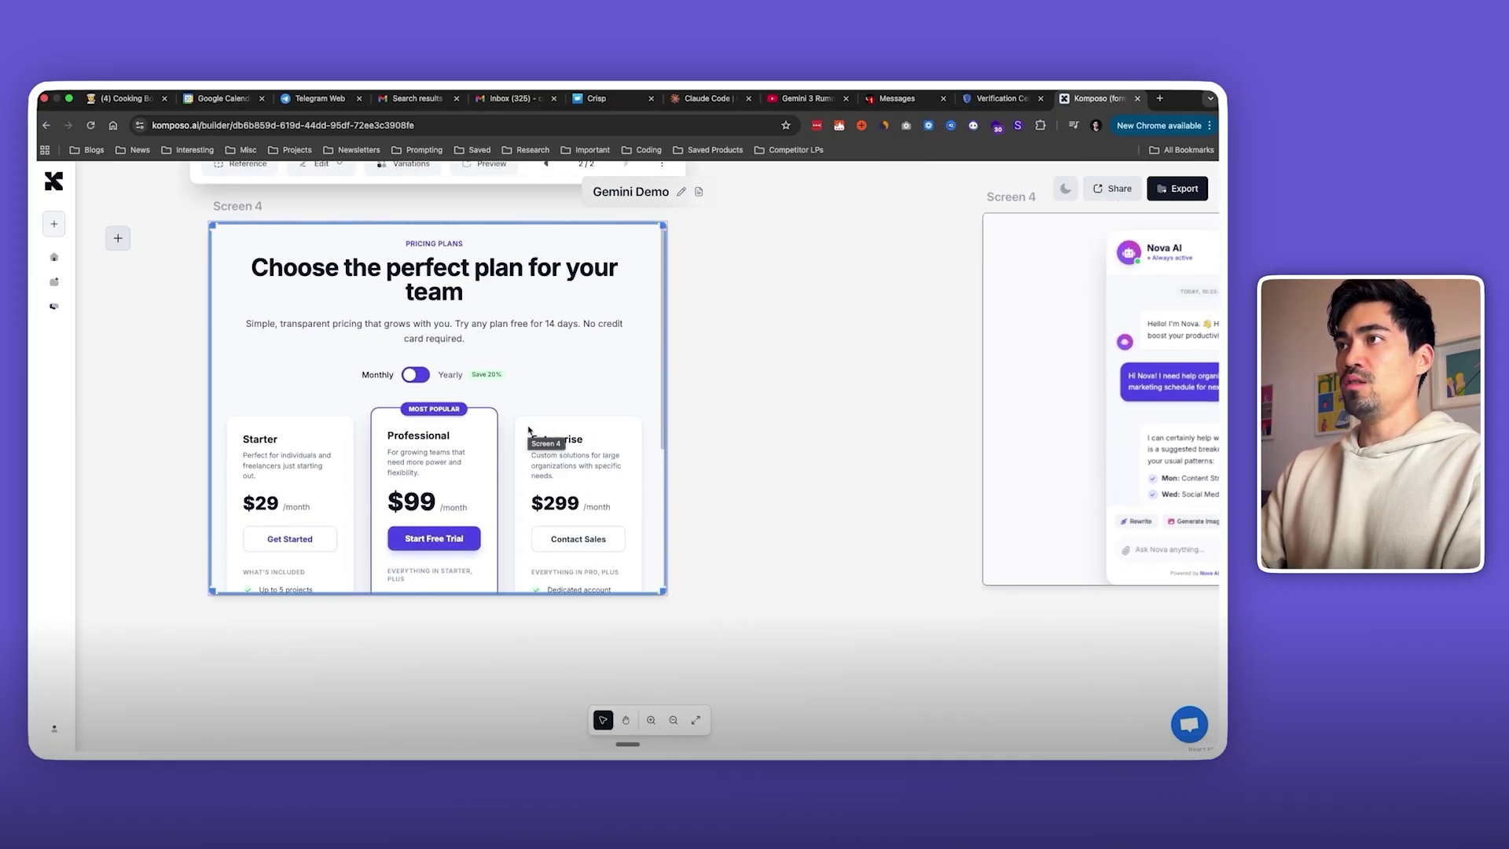
{"action": "scroll", "coordinate": [762, 431], "scroll_direction": "down", "scroll_amount": 3}
{"action": "scroll", "coordinate": [761, 435], "scroll_direction": "up", "scroll_amount": 3}
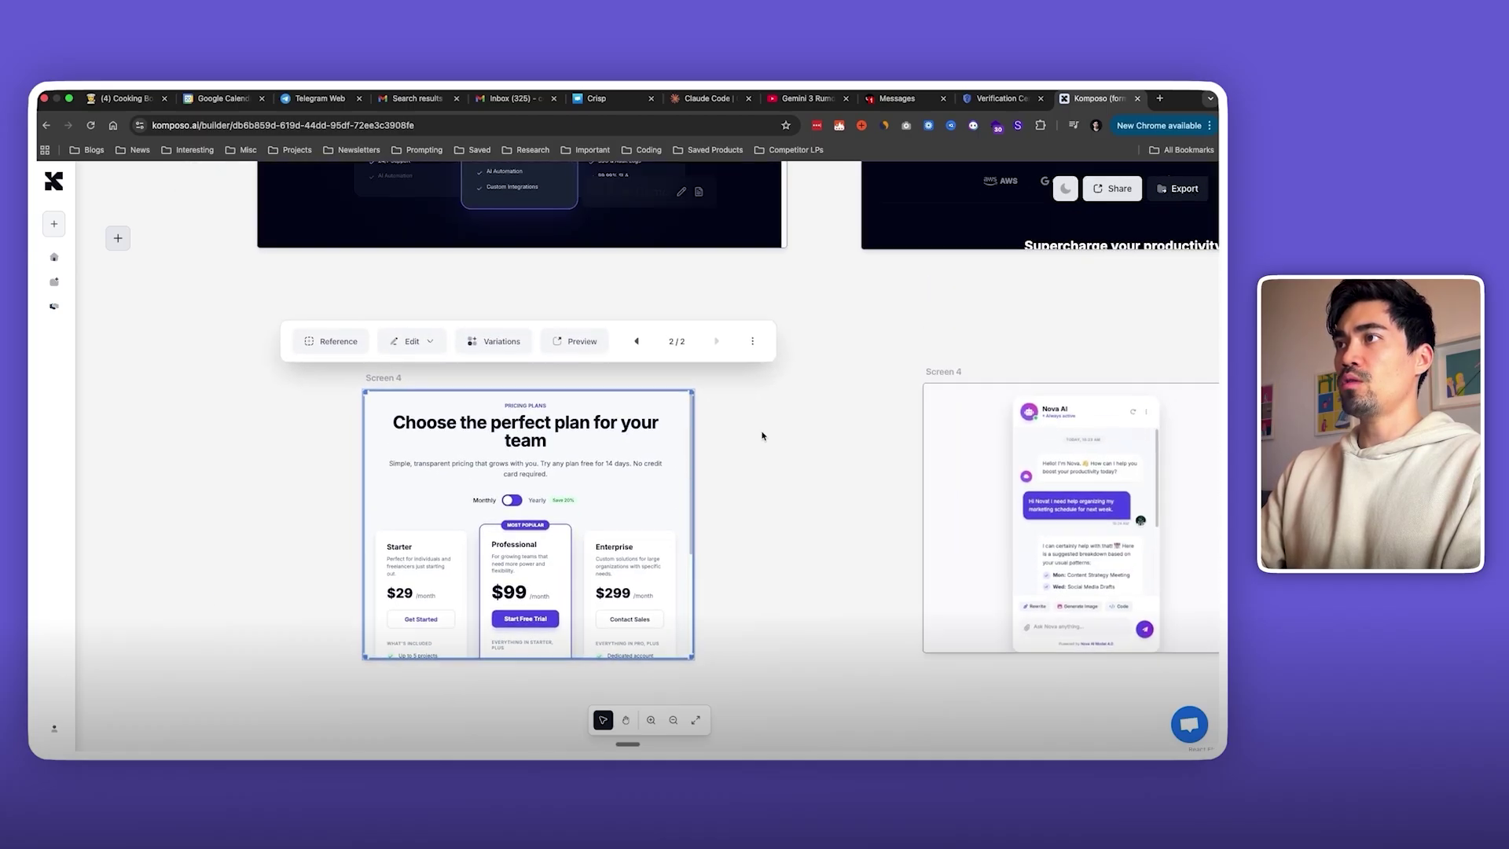
{"action": "scroll", "coordinate": [761, 434], "scroll_direction": "up", "scroll_amount": 3}
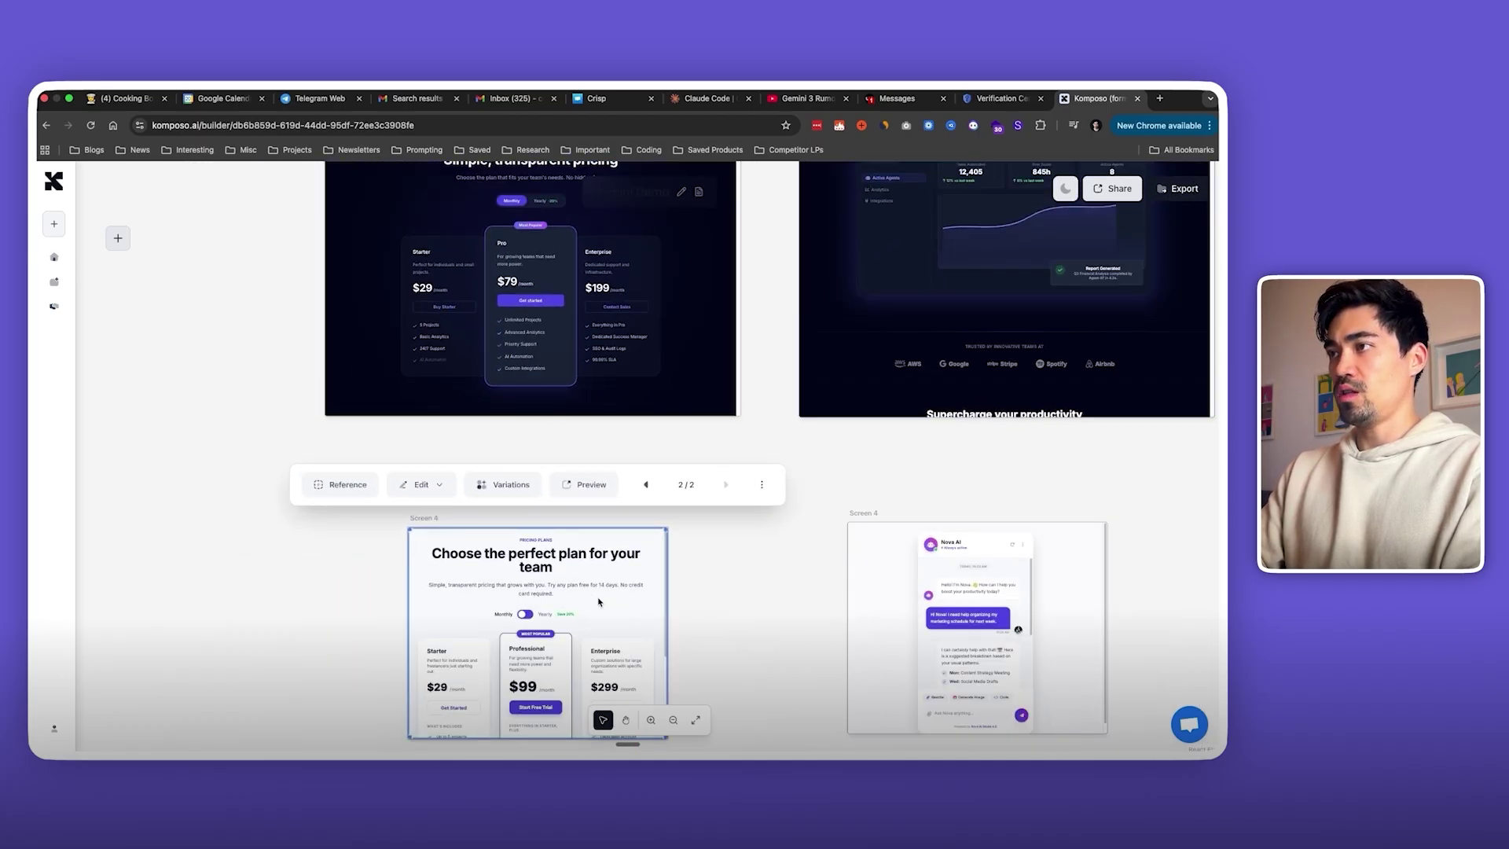
{"action": "scroll", "coordinate": [746, 520], "scroll_direction": "up", "scroll_amount": 5}
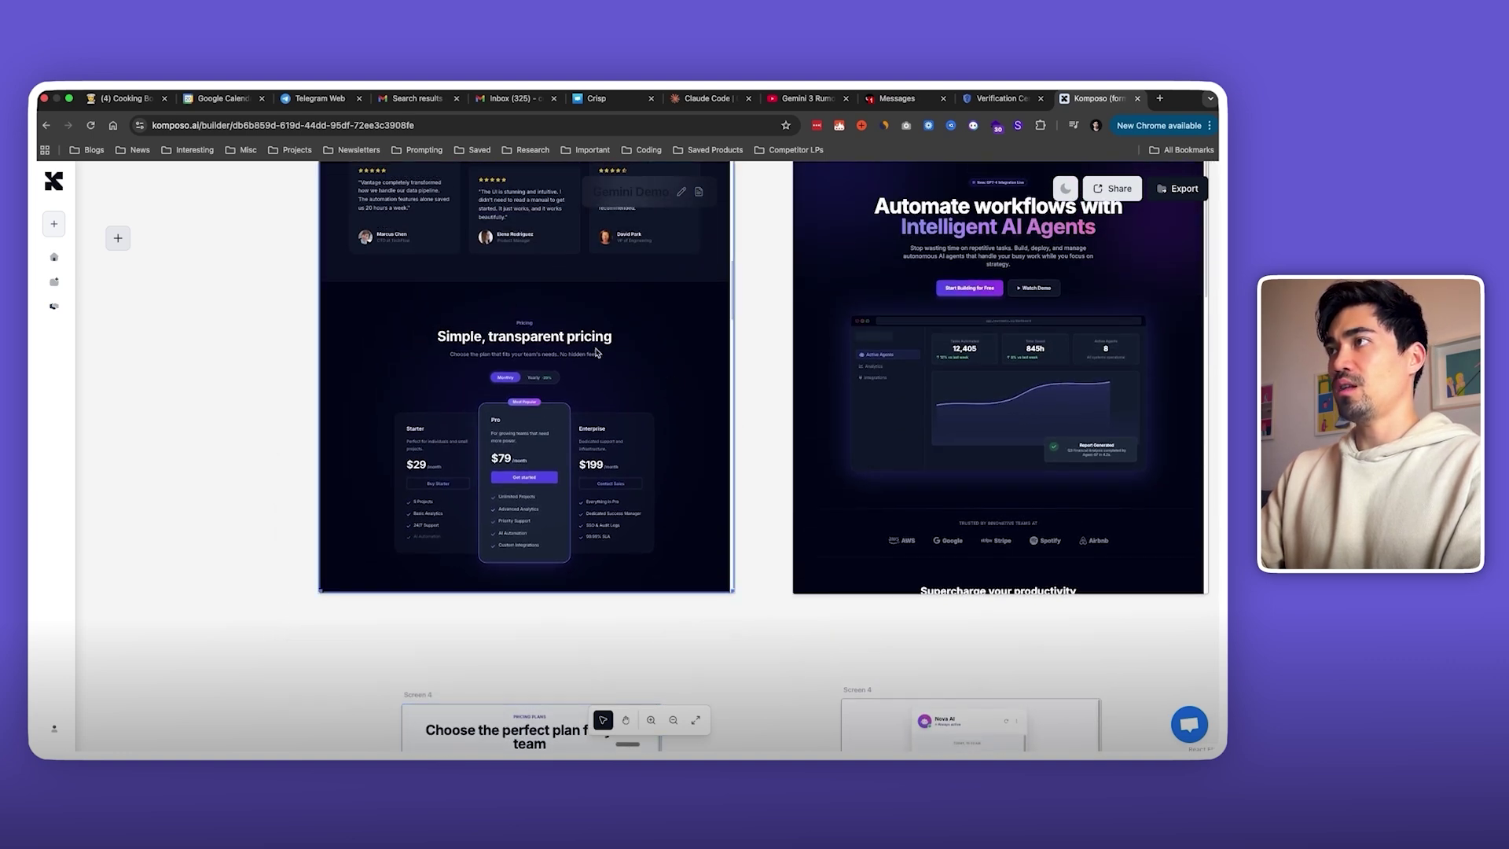
{"action": "scroll", "coordinate": [607, 350], "scroll_direction": "down", "scroll_amount": 2}
{"action": "scroll", "coordinate": [597, 353], "scroll_direction": "up", "scroll_amount": 3}
{"action": "scroll", "coordinate": [597, 353], "scroll_direction": "up", "scroll_amount": 1}
{"action": "scroll", "coordinate": [598, 353], "scroll_direction": "down", "scroll_amount": 12}
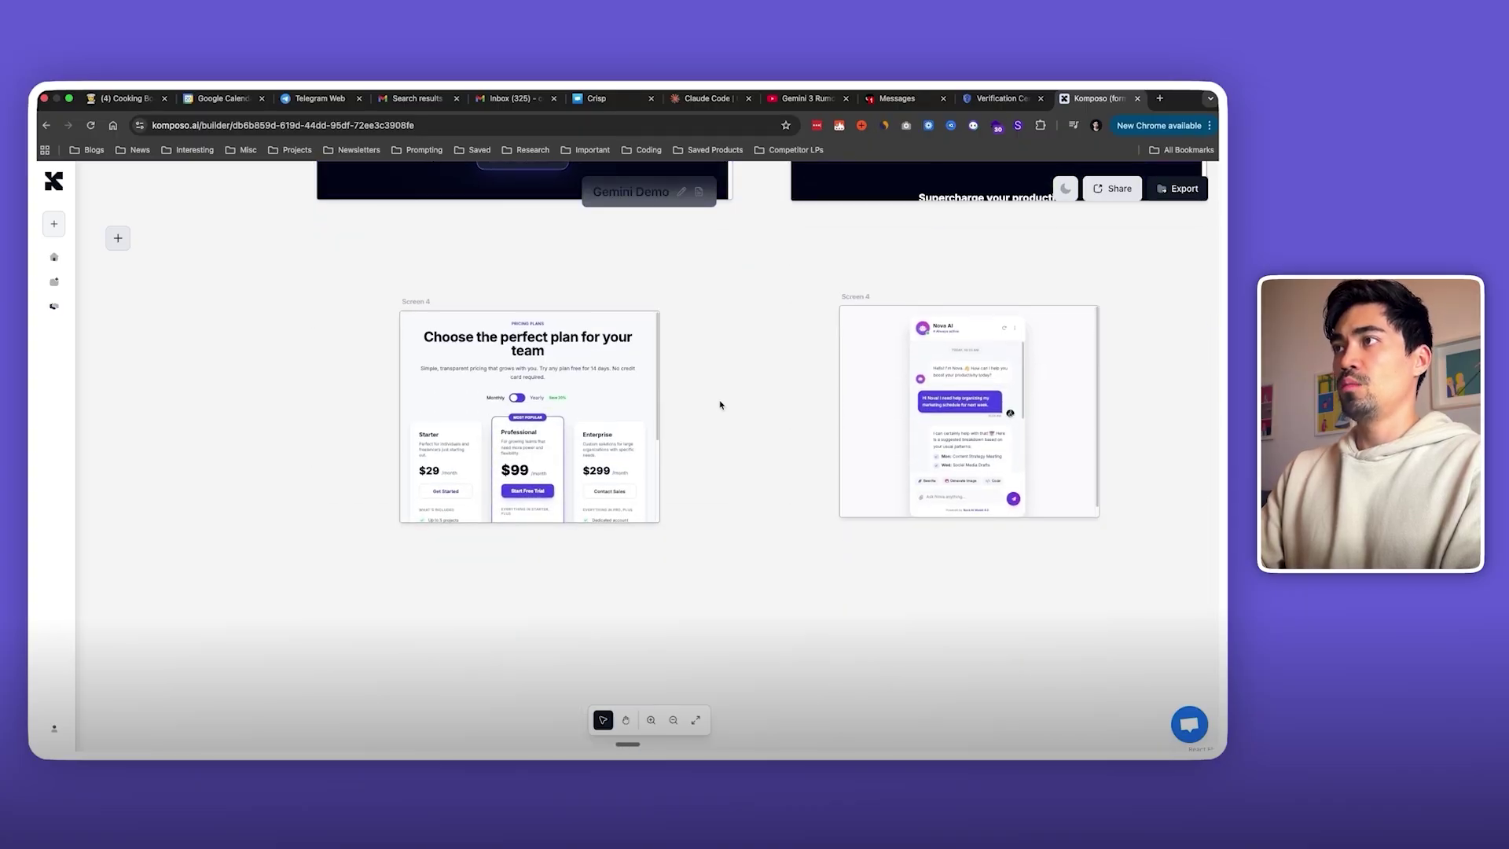
Step: Examine the pricing component from its billing toggle down to the plan feature lists and trusted-by logos
{"action": "scroll", "coordinate": [692, 411], "scroll_direction": "up", "scroll_amount": 2}
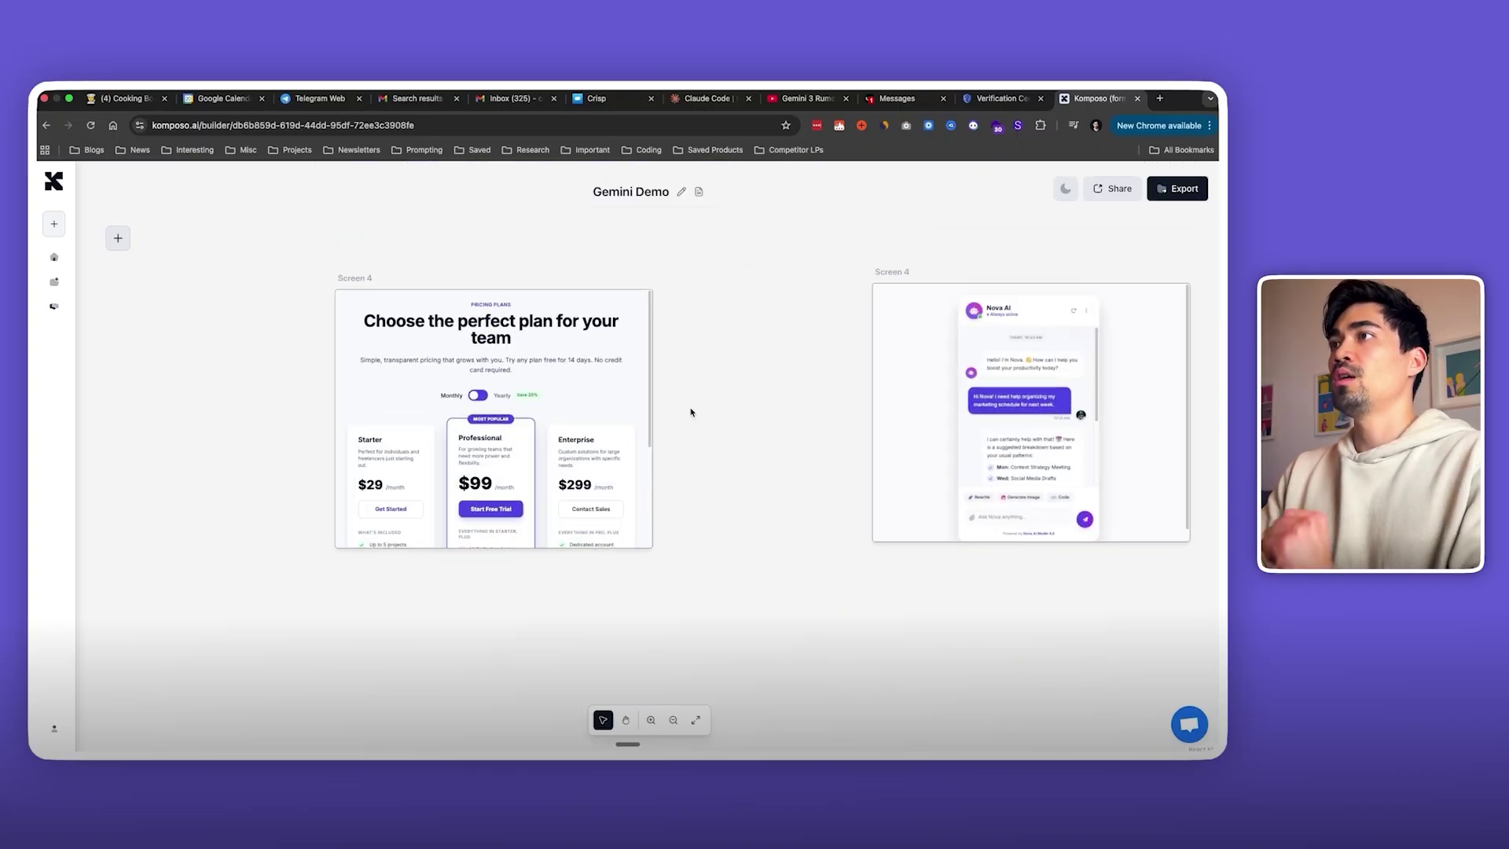
{"action": "left_click", "coordinate": [559, 409]}
{"action": "scroll", "coordinate": [559, 409], "scroll_direction": "down", "scroll_amount": 4}
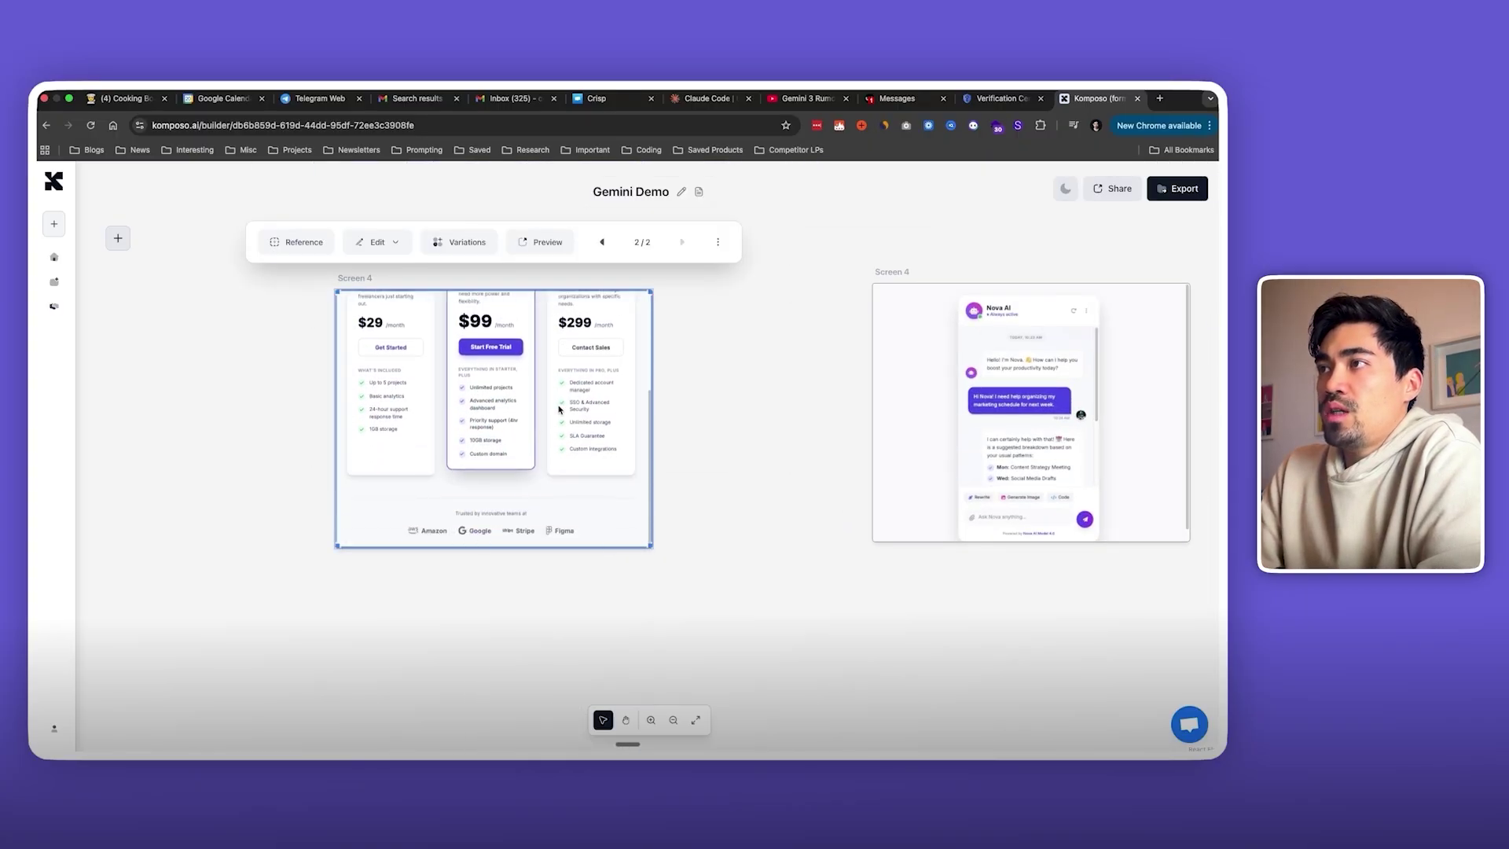
{"action": "scroll", "coordinate": [559, 409], "scroll_direction": "up", "scroll_amount": 4}
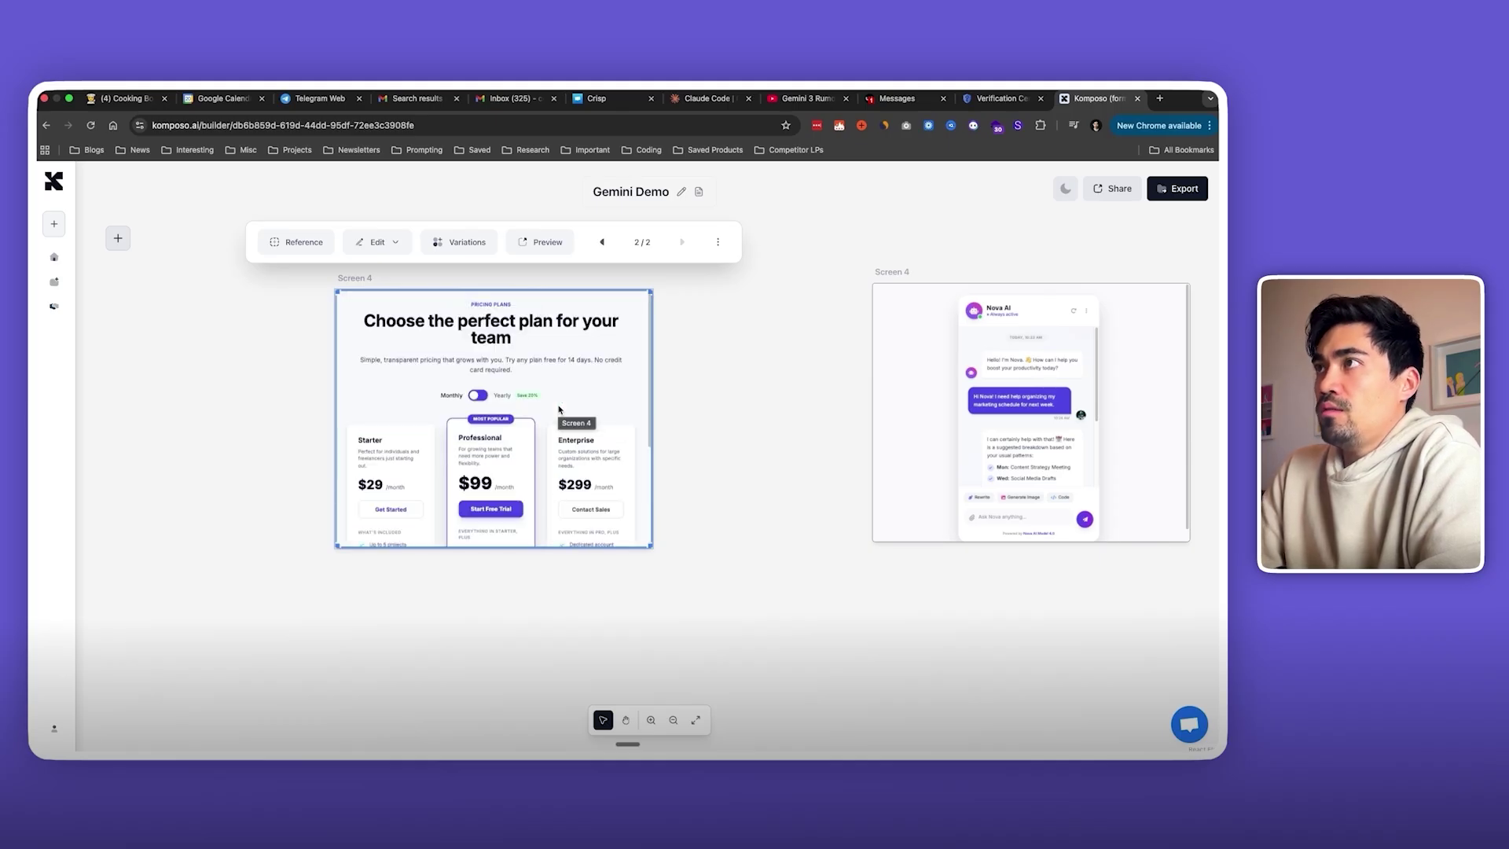
{"action": "left_click", "coordinate": [749, 422]}
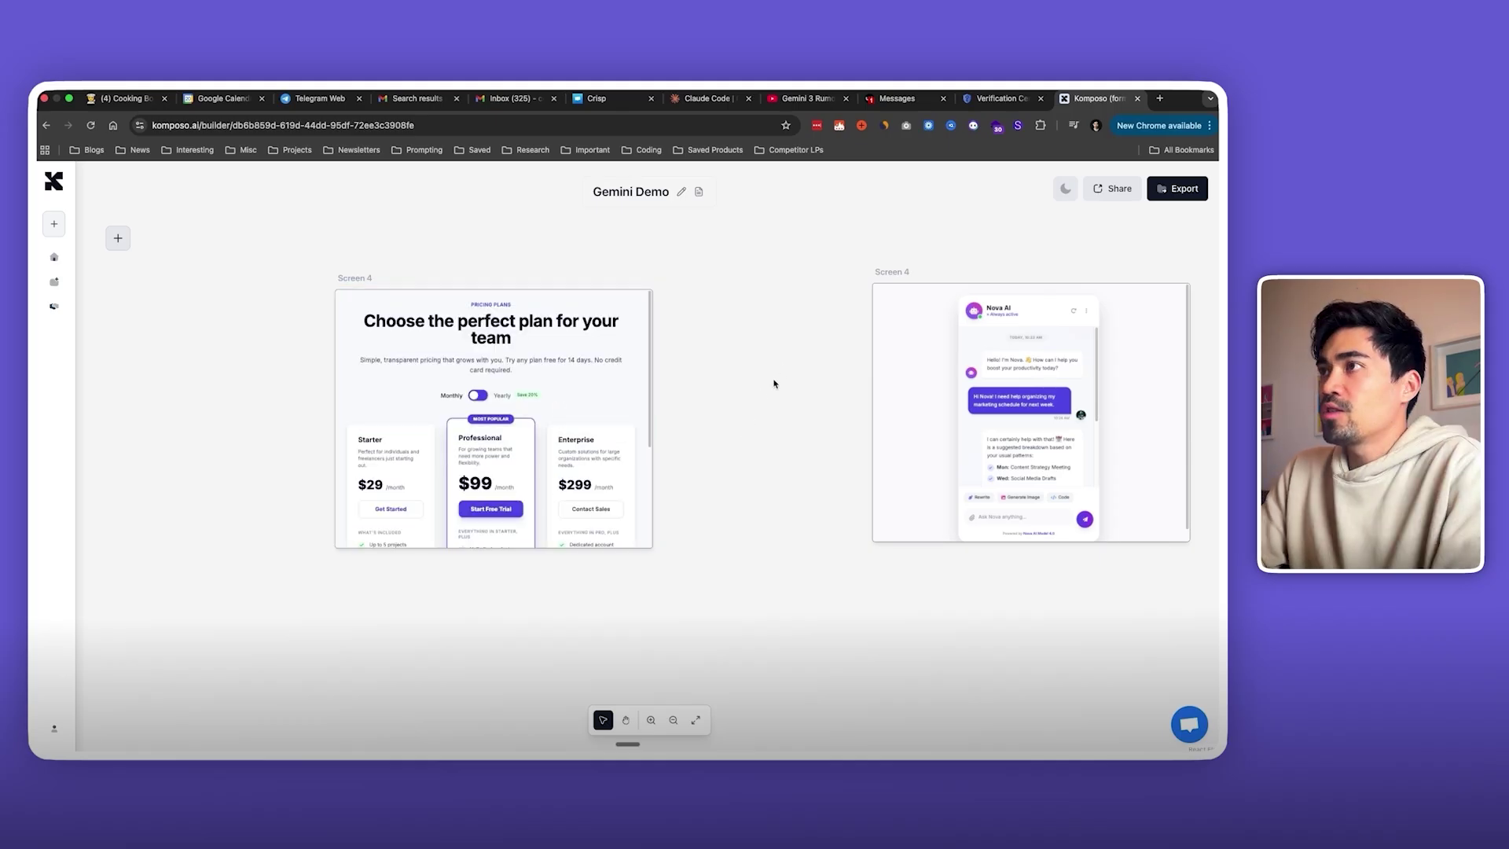
Step: Generate a Web App from a prompt for a personal finance dashboard with a glassmorphism theme, sidebar navigation, balance widget, pie charts, spending categories, goals and recent transactions
{"action": "scroll", "coordinate": [775, 380], "scroll_direction": "down", "scroll_amount": 5}
{"action": "scroll", "coordinate": [775, 382], "scroll_direction": "up", "scroll_amount": 3}
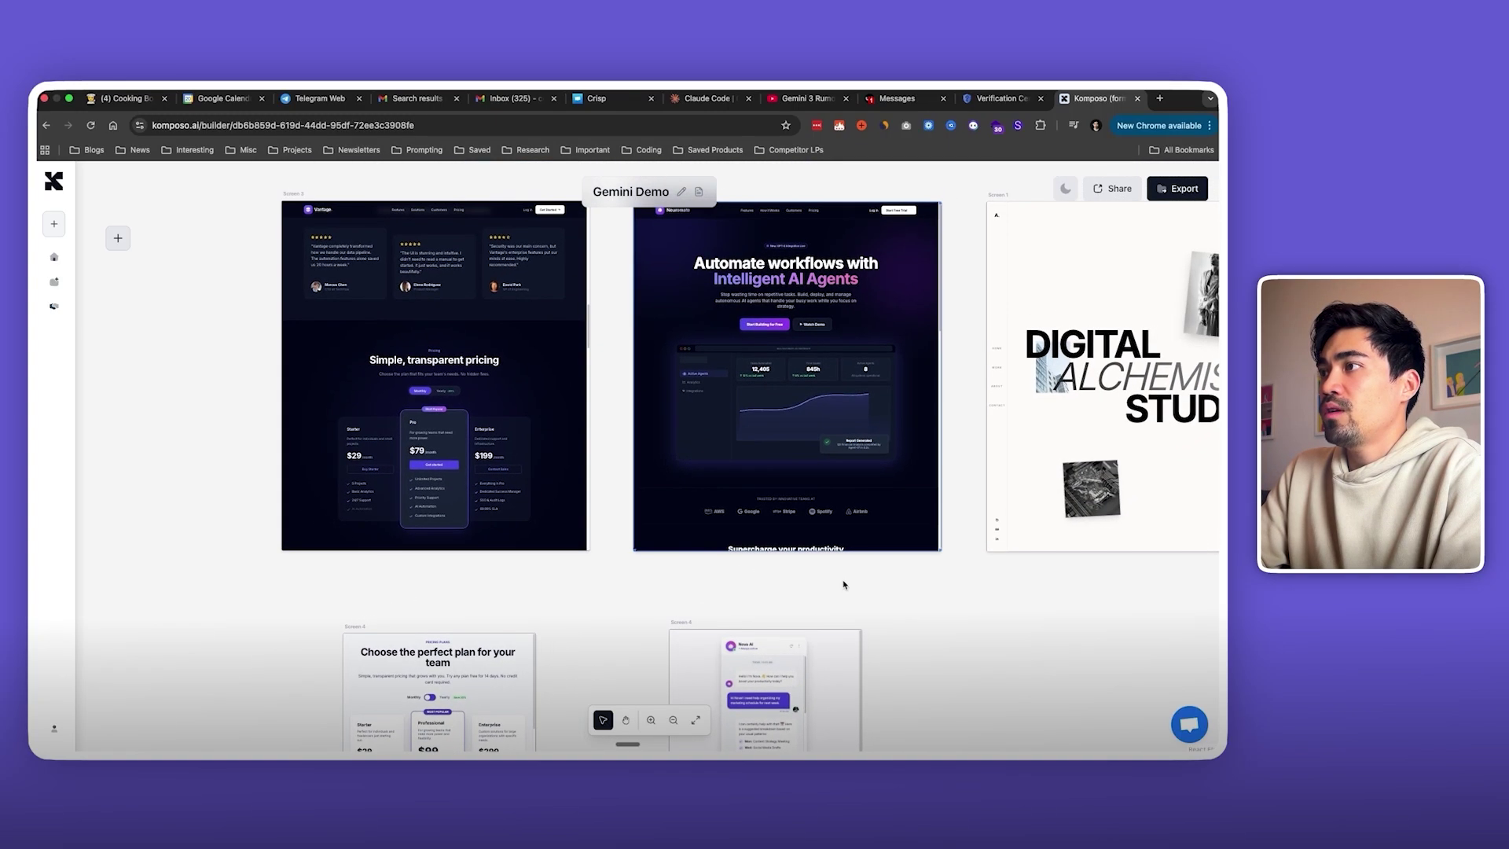
{"action": "scroll", "coordinate": [883, 613], "scroll_direction": "down", "scroll_amount": 3}
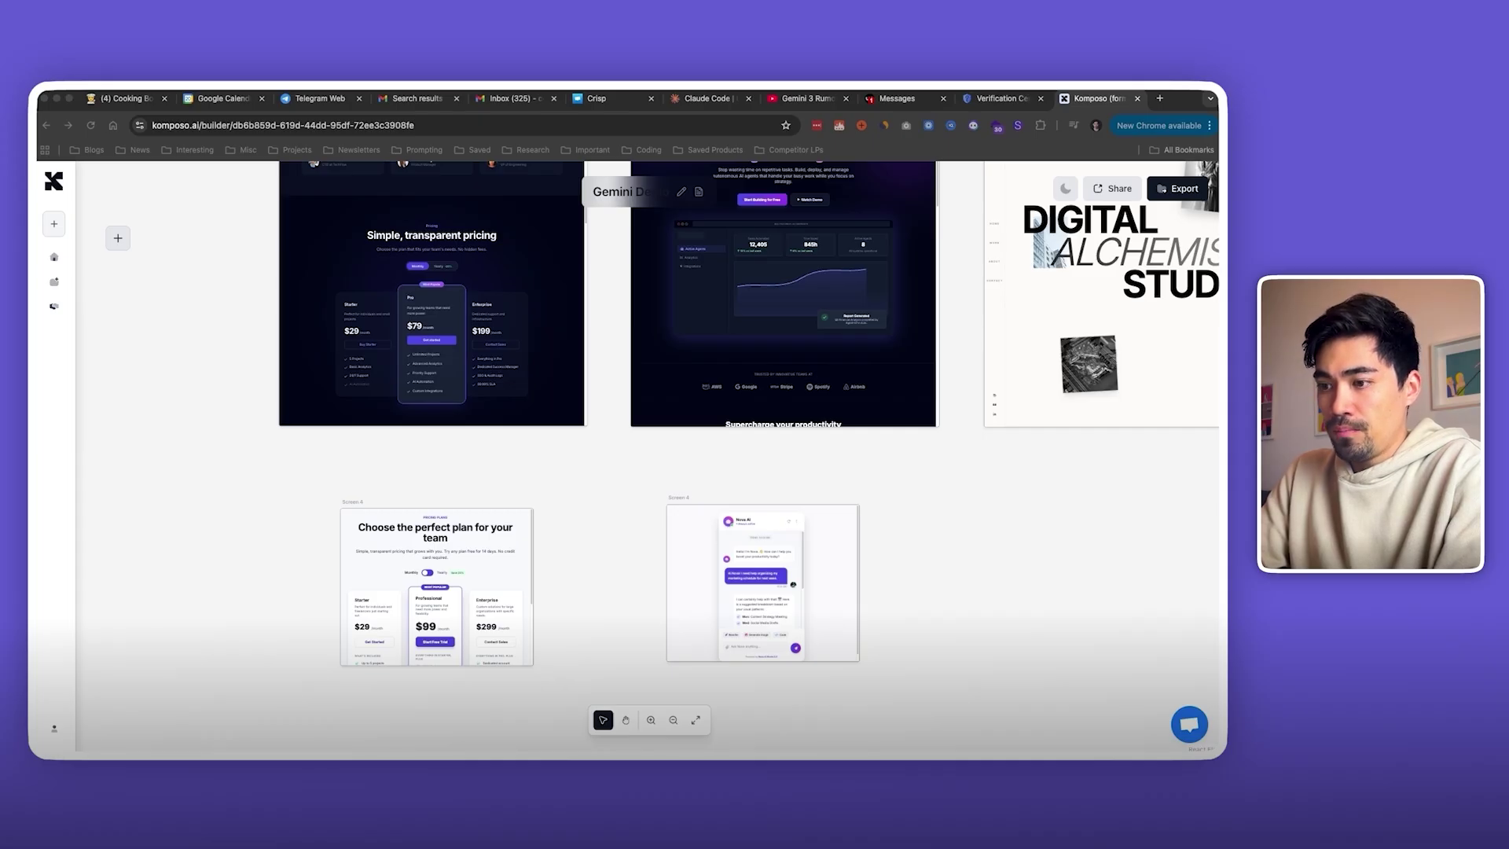
{"action": "scroll", "coordinate": [977, 519], "scroll_direction": "right", "scroll_amount": 10}
{"action": "scroll", "coordinate": [977, 520], "scroll_direction": "down", "scroll_amount": 3}
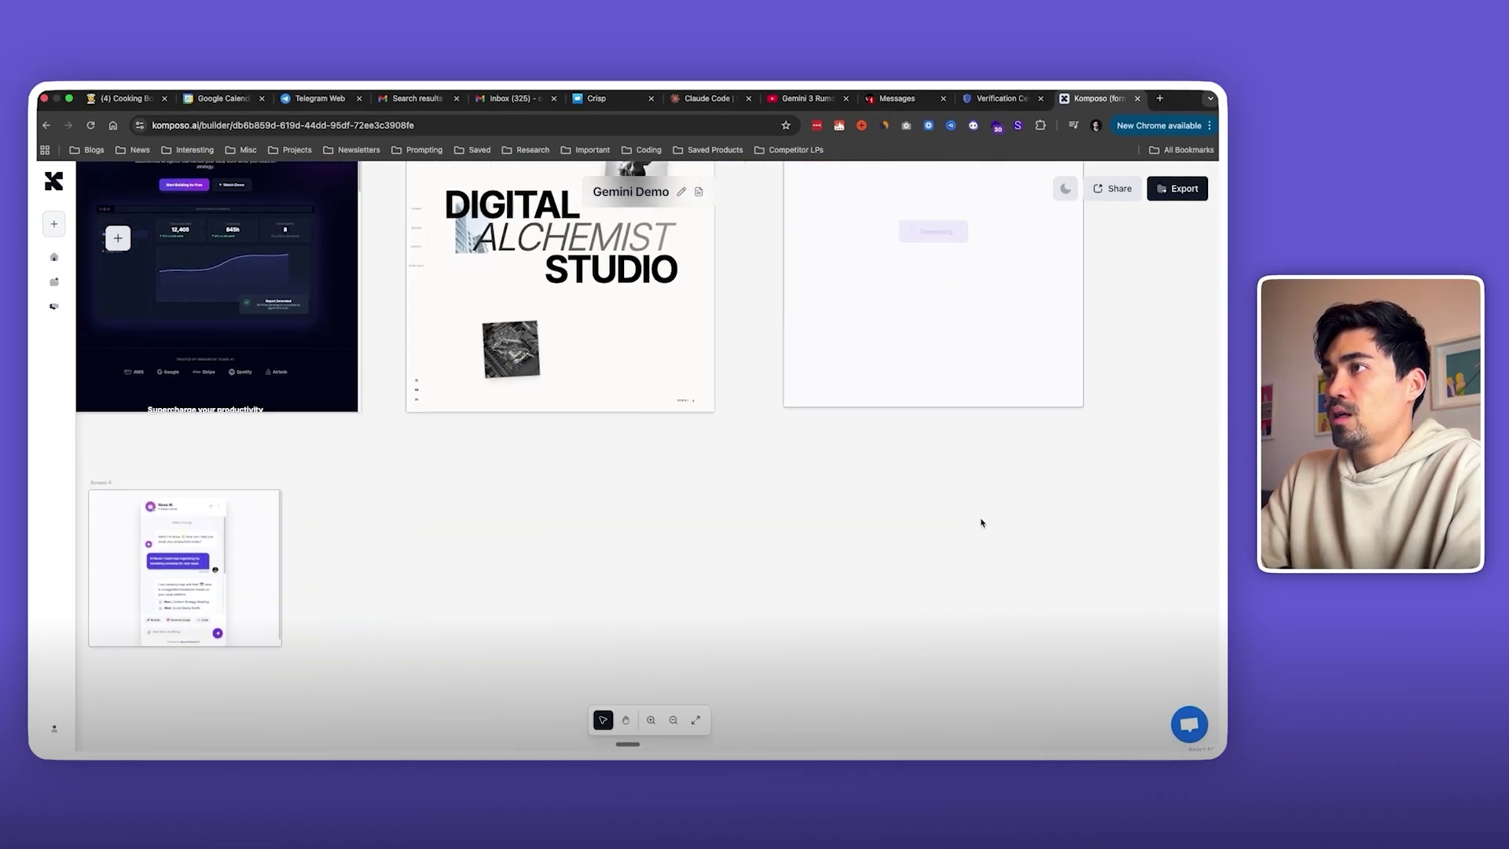
{"action": "left_click", "coordinate": [118, 237]}
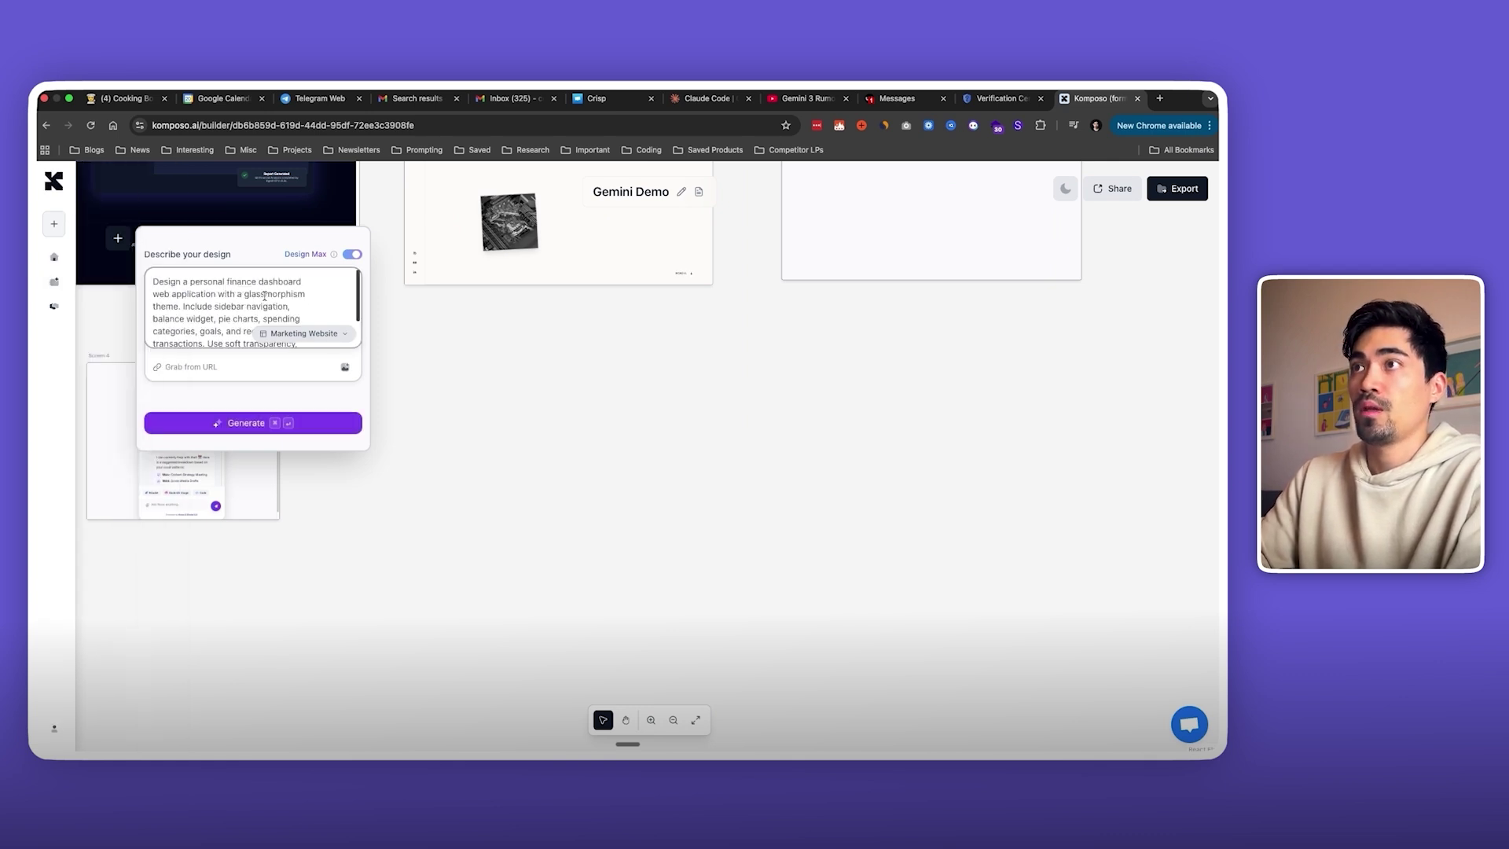
{"action": "left_click", "coordinate": [315, 339]}
{"action": "left_click", "coordinate": [313, 356]}
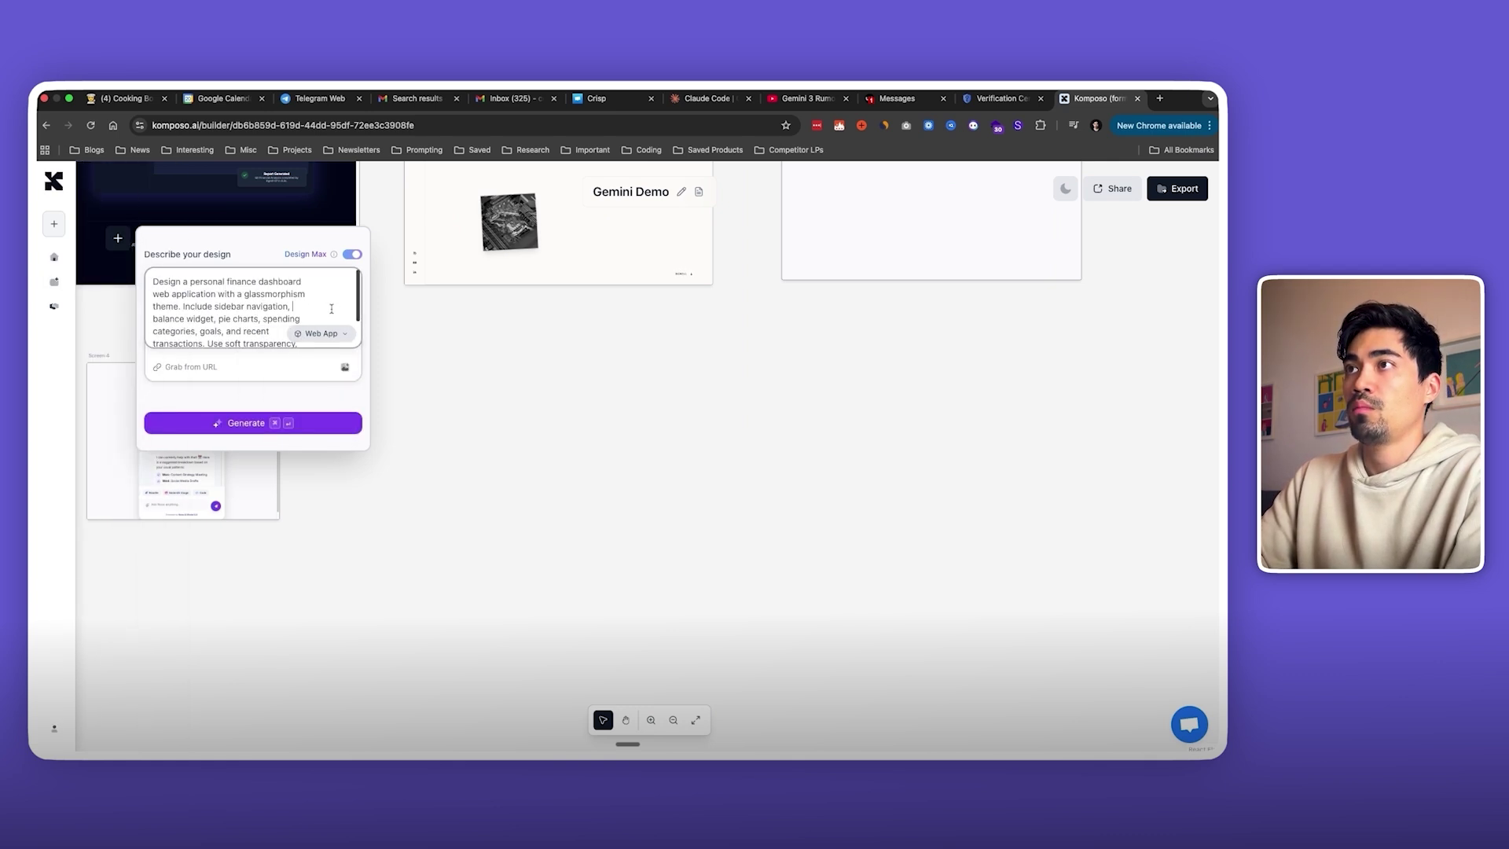
{"action": "key", "text": "super+Return"}
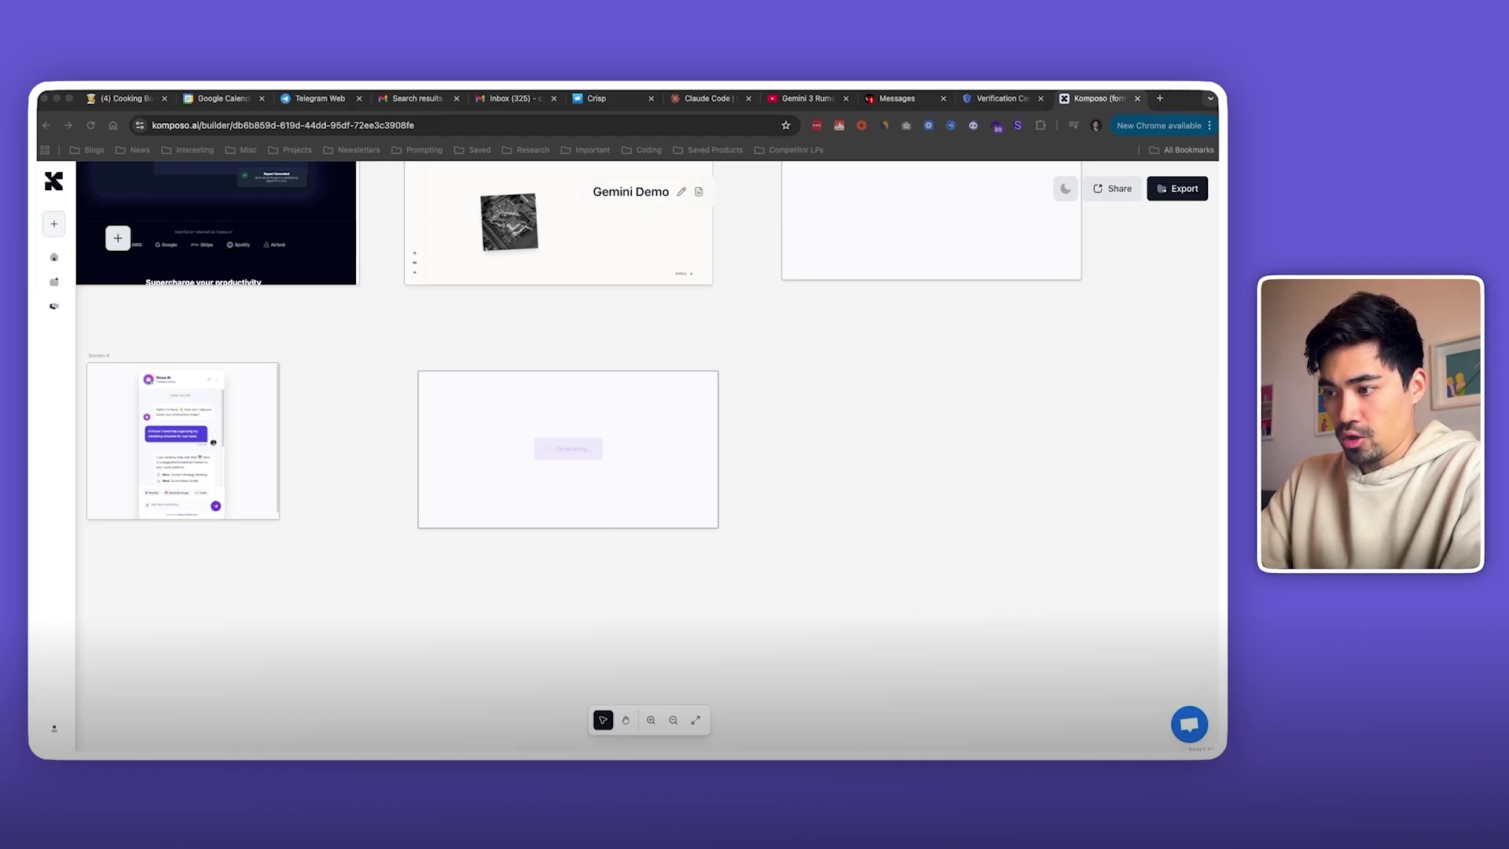
Step: Generate a Web App from a prompt for an AI-driven project manager with project sidebar, kanban board, task details drawer, team activity feed and top navigation
{"action": "left_click", "coordinate": [117, 241]}
{"action": "left_click", "coordinate": [215, 314]}
{"action": "key", "text": "cmd+v"}
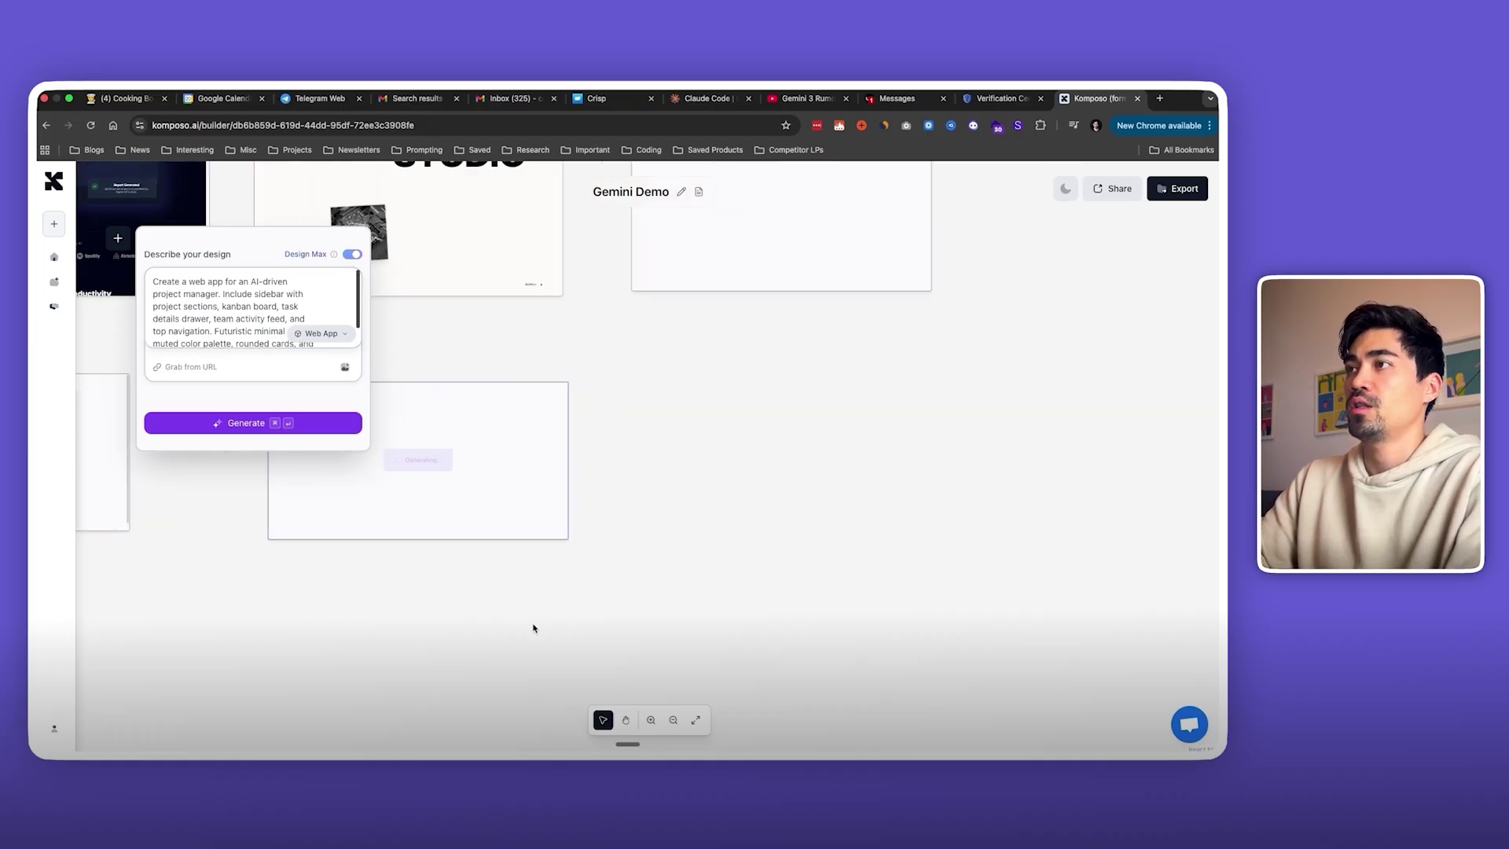
{"action": "left_click_drag", "start_coordinate": [514, 345], "coordinate": [583, 431]}
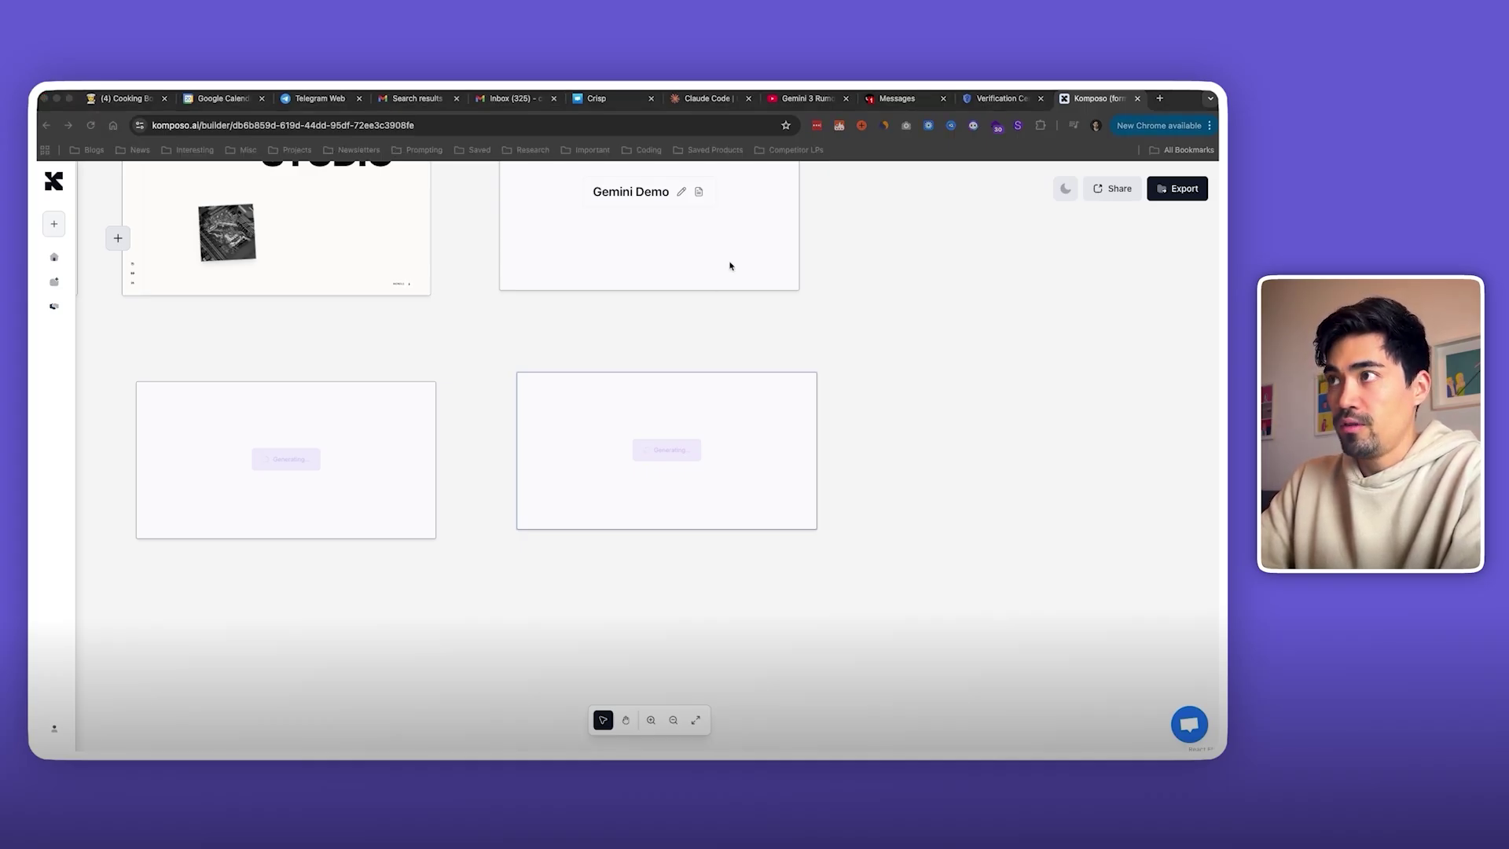
Step: Generate a Mobile App from a prompt for a fitness tracking screen with gradient theme, activity rings, today's stats, workout start button and progress charts
{"action": "left_click", "coordinate": [118, 238]}
{"action": "key", "text": "super+v"}
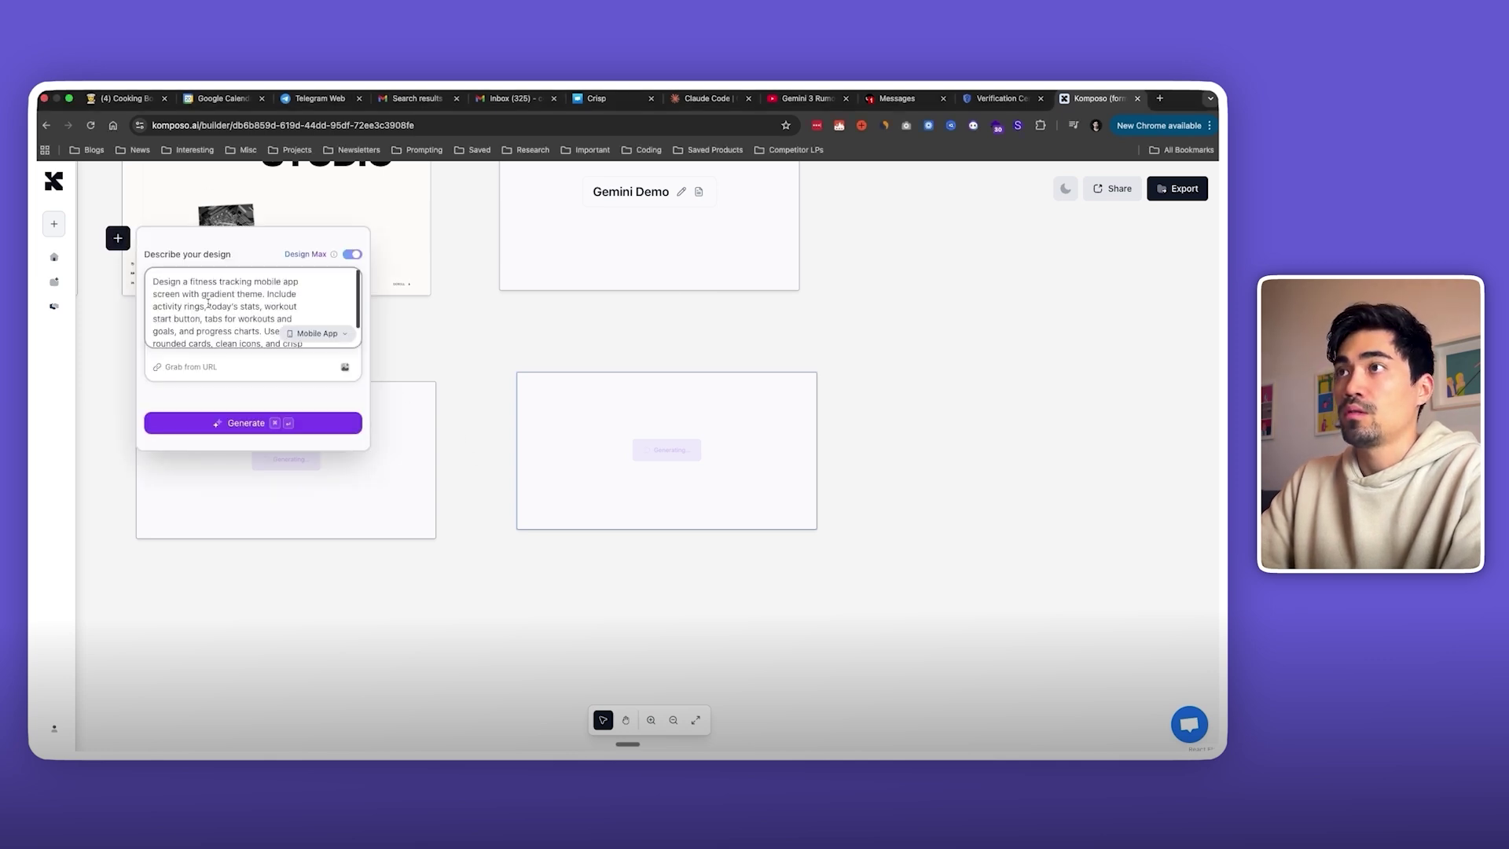
{"action": "scroll", "coordinate": [421, 531], "scroll_direction": "down", "scroll_amount": 5}
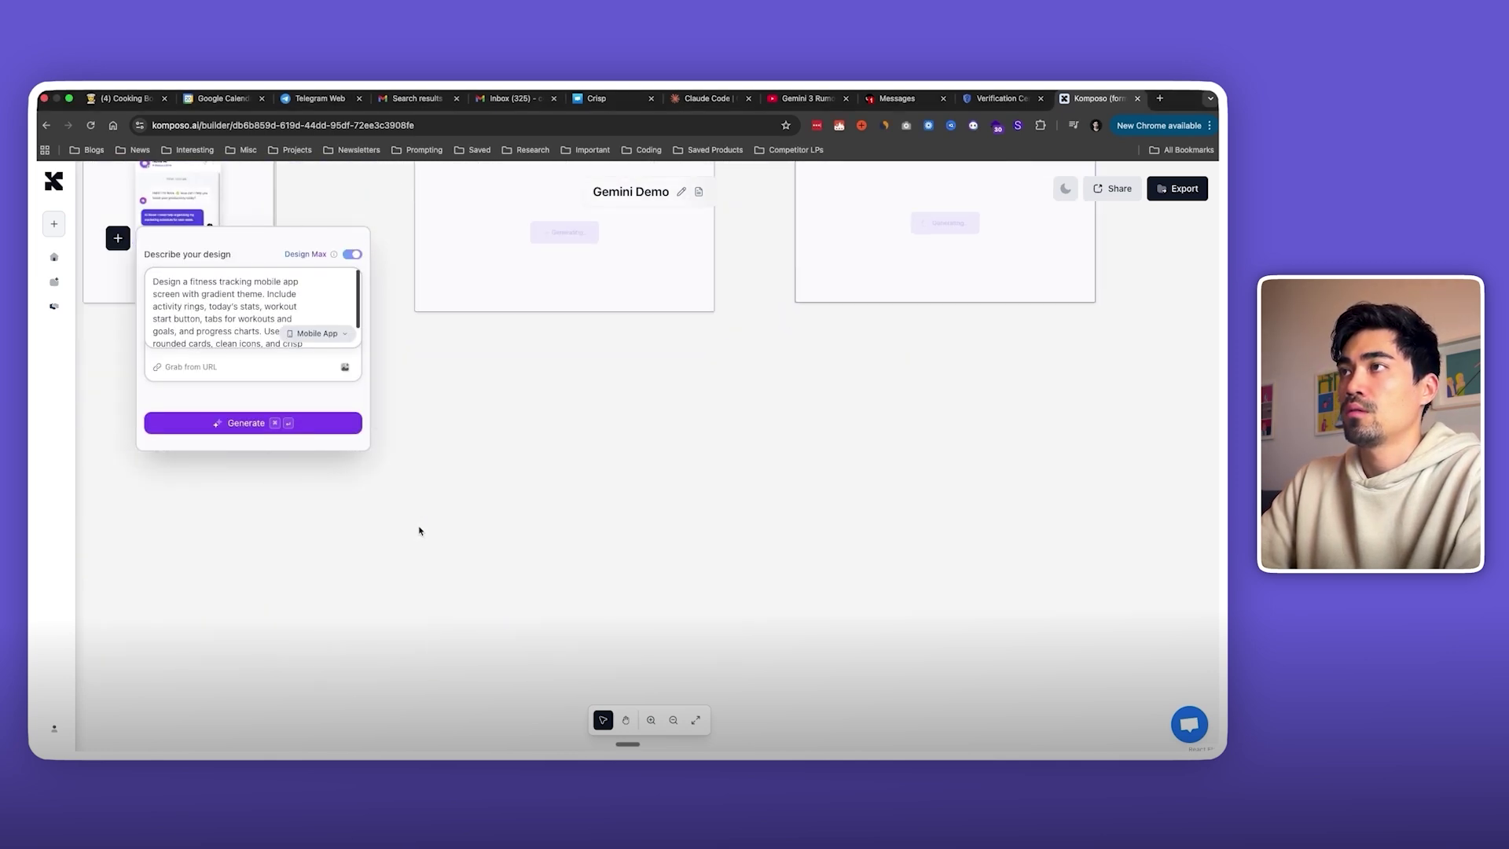
{"action": "key", "text": "super+Return"}
{"action": "left_click_drag", "start_coordinate": [512, 307], "coordinate": [565, 401]}
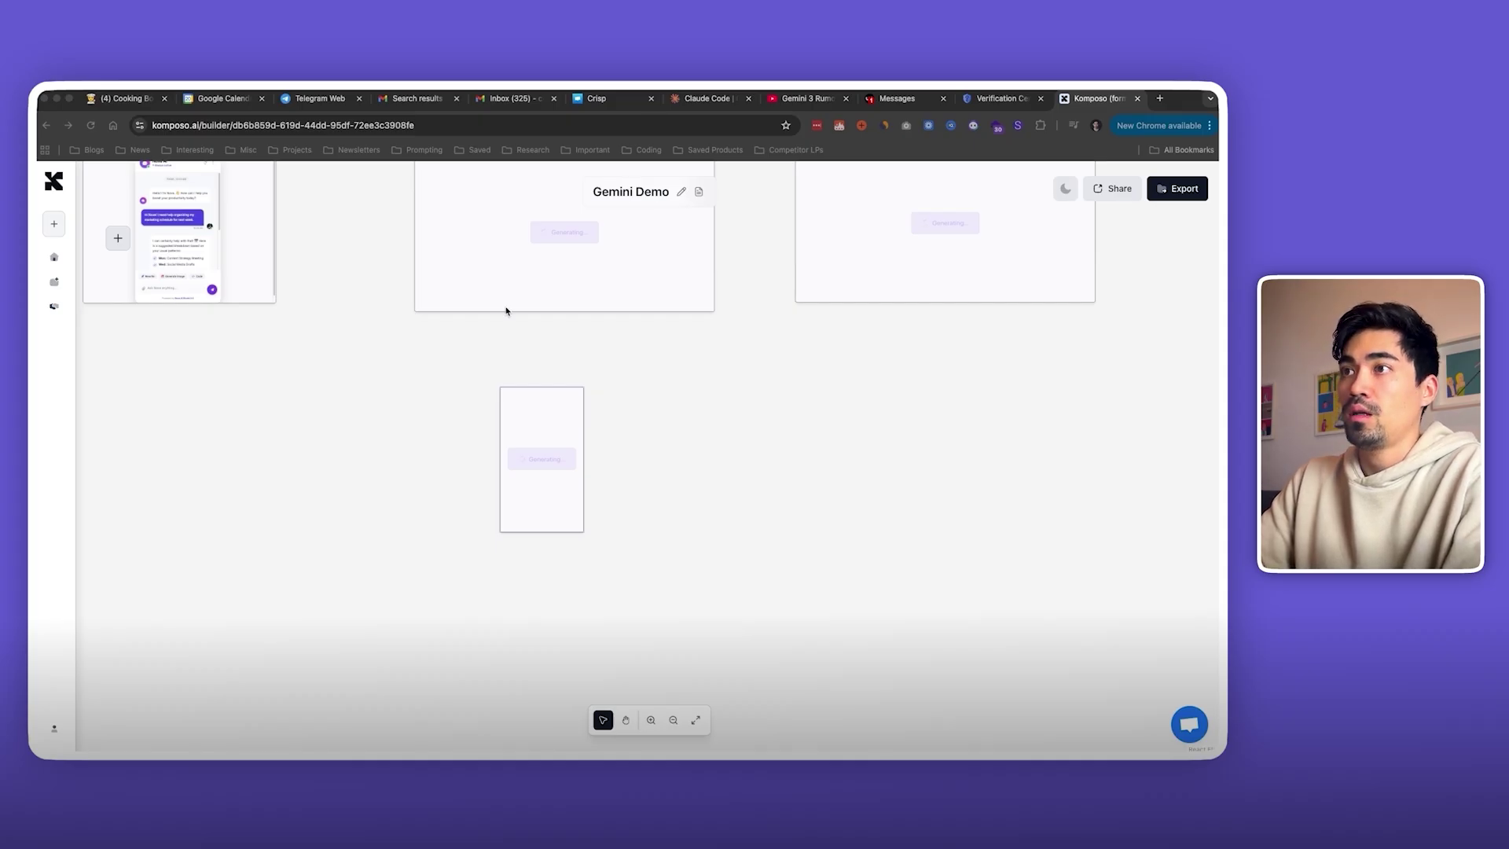
Step: Generate a mobile screen from a prompt for a travel planner app interface with destination cards, map preview, suggested trips and an itinerary timeline
{"action": "left_click", "coordinate": [377, 488]}
{"action": "left_click", "coordinate": [117, 238]}
{"action": "type", "text": "Create a travel planner mobile app interface. Include destination cards, map preview, suggested trips, itinerary timeline, and smooth card layout. Use soft pastel colors, magazine-style imagery, and clean spacing."}
{"action": "scroll", "coordinate": [843, 563], "scroll_direction": "right", "scroll_amount": 2}
{"action": "scroll", "coordinate": [843, 563], "scroll_direction": "right", "scroll_amount": 2}
{"action": "key", "text": "super+Return"}
{"action": "left_click_drag", "start_coordinate": [487, 320], "coordinate": [593, 417]}
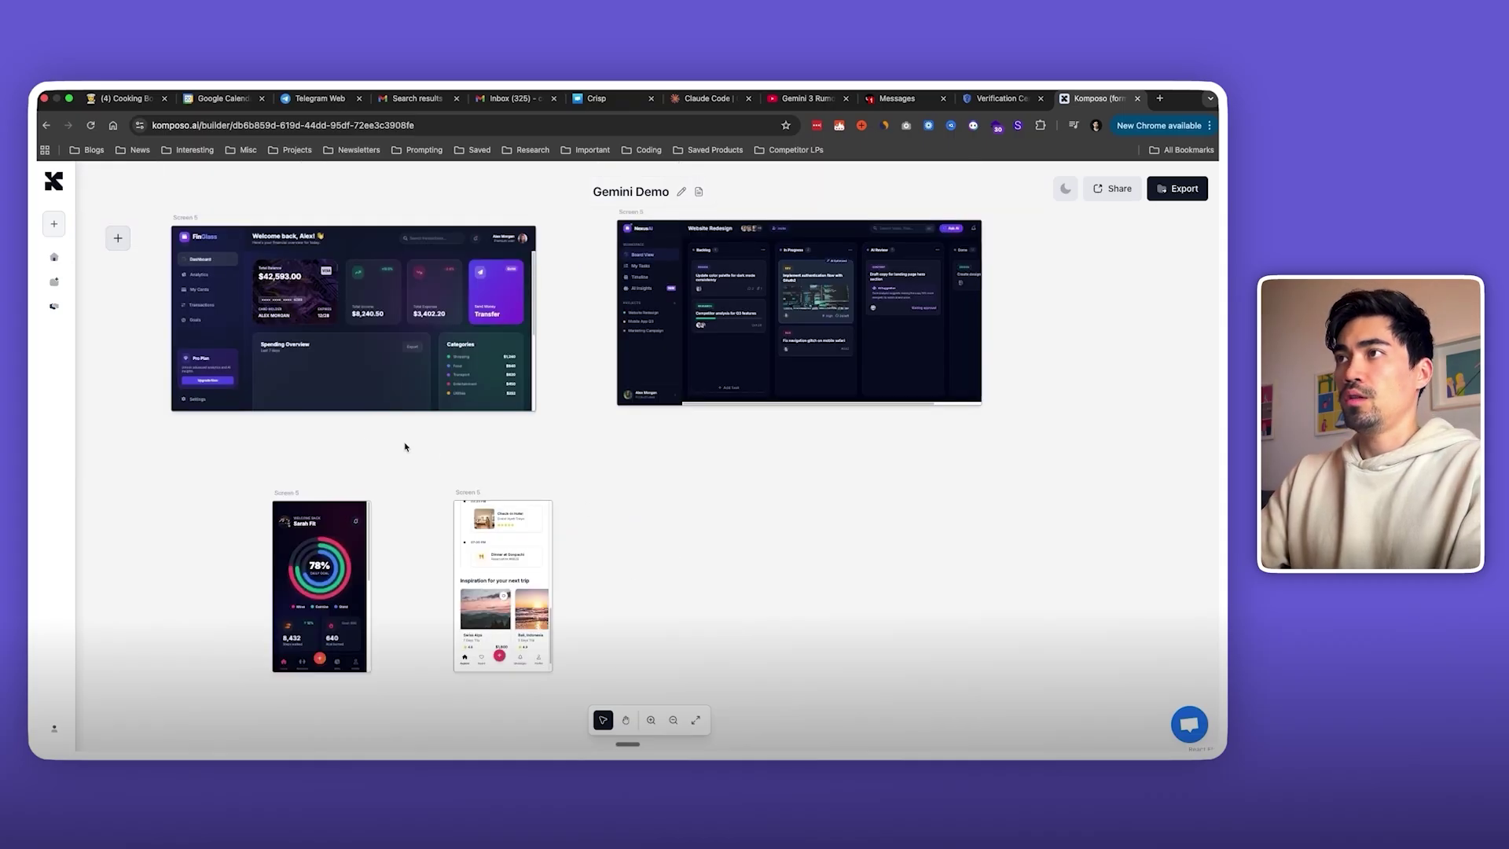
Step: Apply an edit to the entire FinGlass dashboard with the instruction "make a light mode version"
{"action": "scroll", "coordinate": [405, 446], "scroll_direction": "up", "scroll_amount": 5}
{"action": "scroll", "coordinate": [414, 438], "scroll_direction": "up", "scroll_amount": 4}
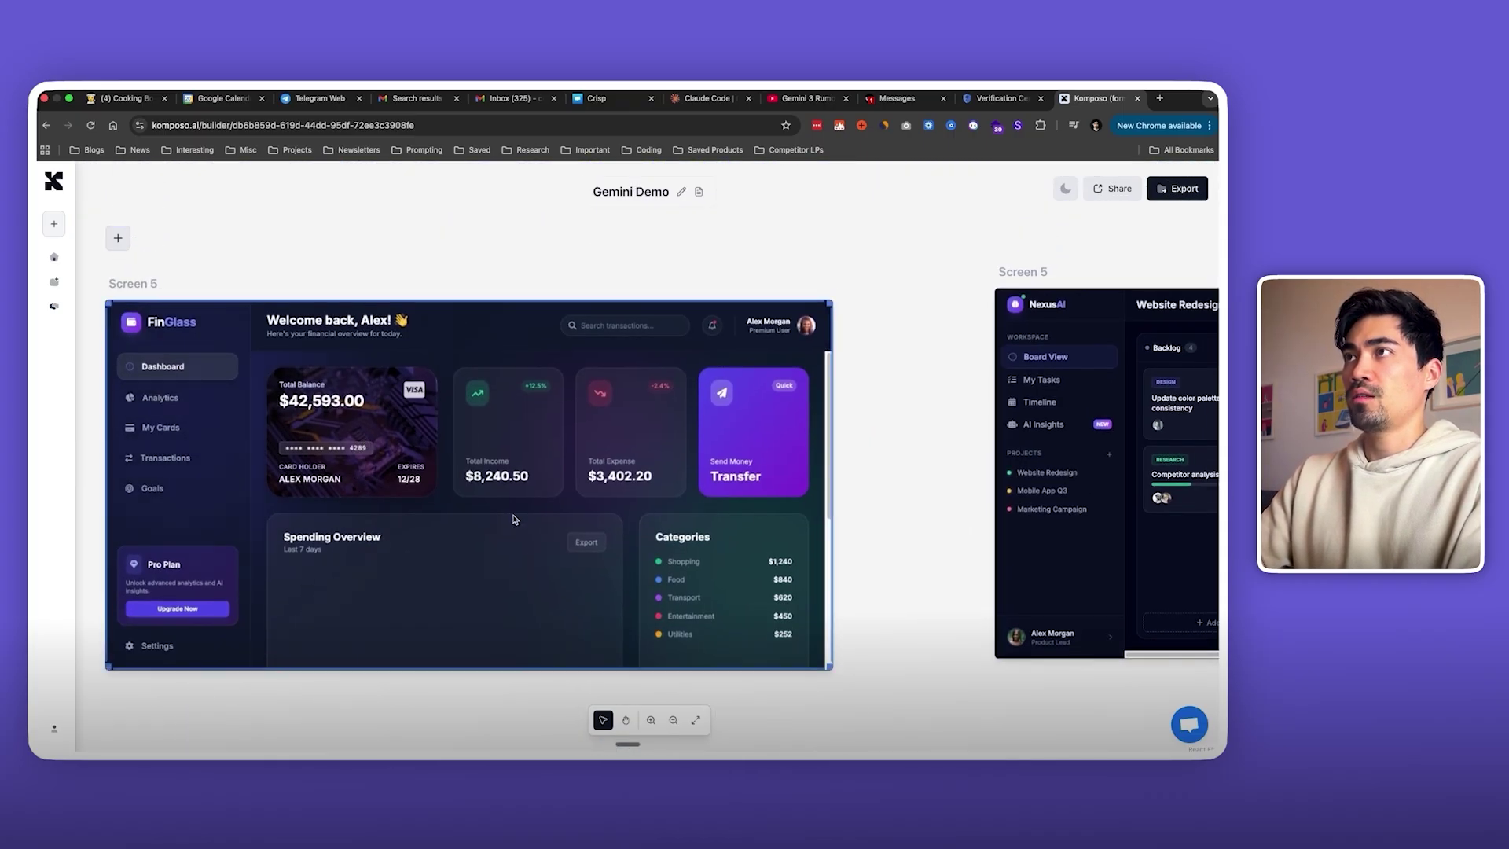
{"action": "scroll", "coordinate": [447, 509], "scroll_direction": "down", "scroll_amount": 5}
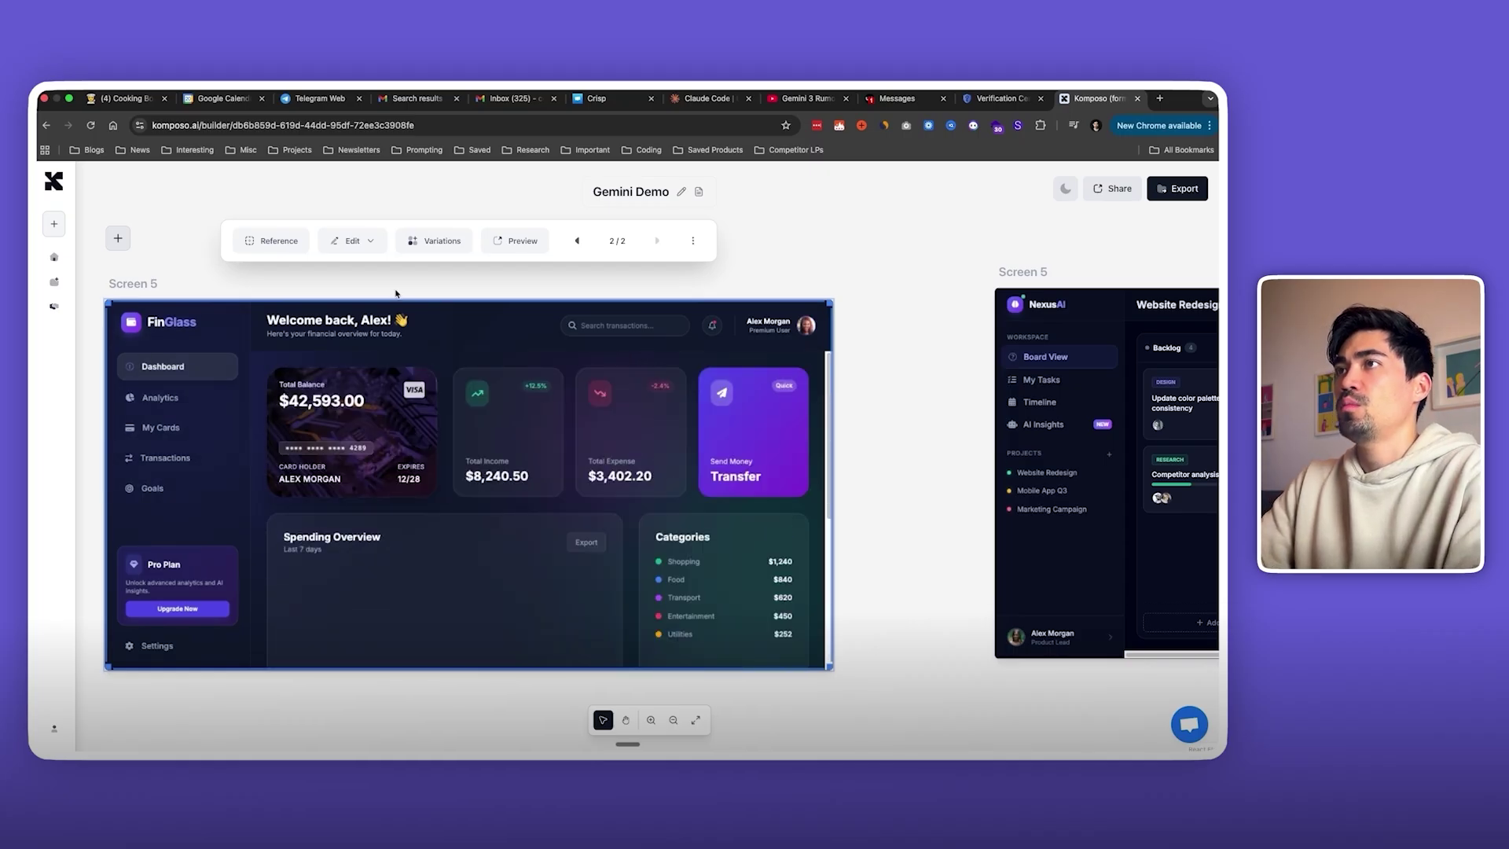
{"action": "left_click", "coordinate": [352, 240]}
{"action": "left_click", "coordinate": [369, 276]}
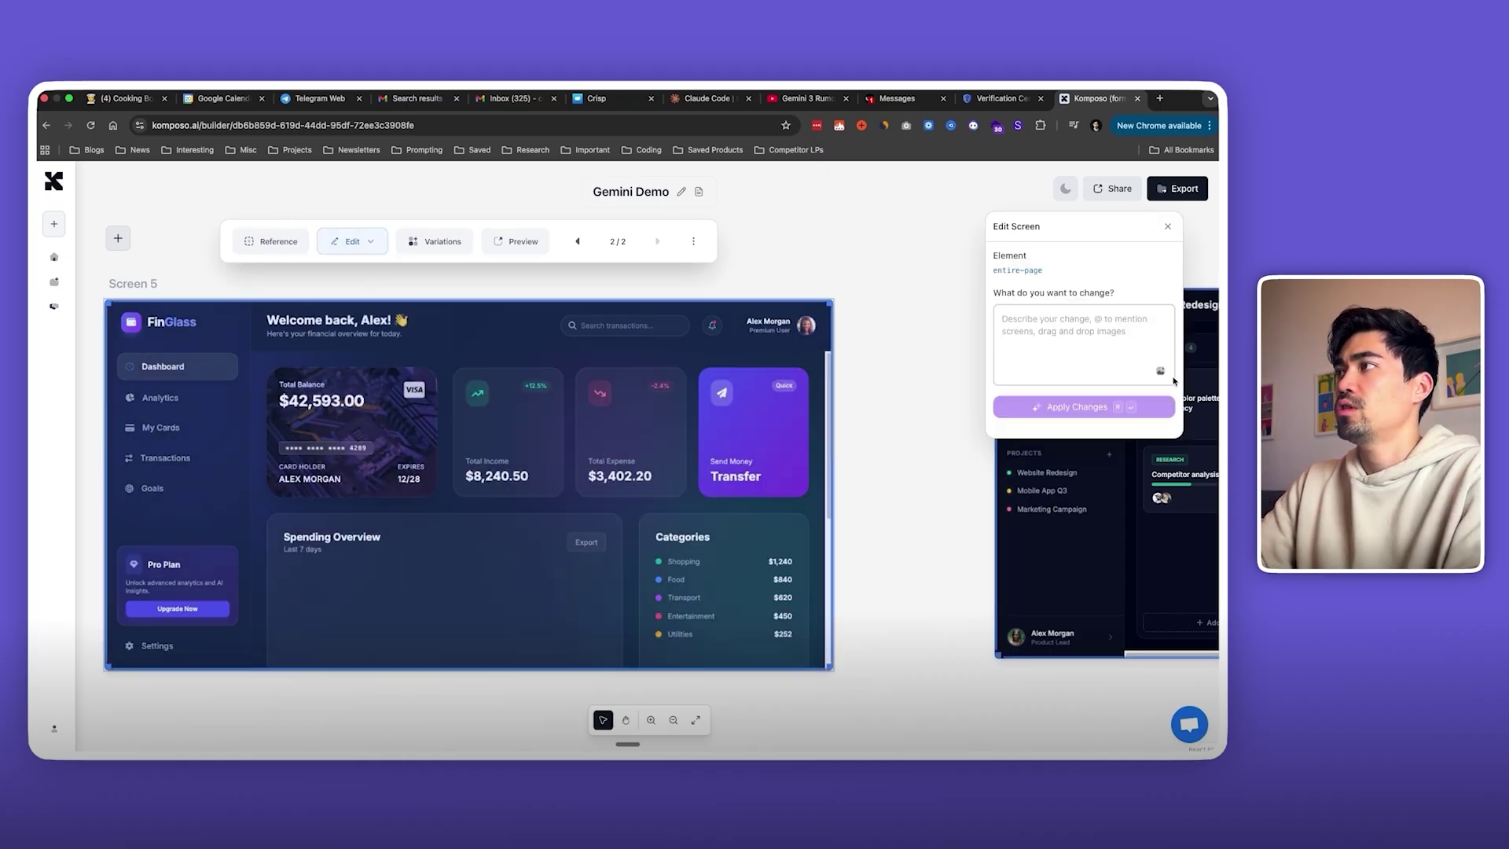
{"action": "left_click", "coordinate": [1105, 366]}
{"action": "type", "text": "make a light mode version"}
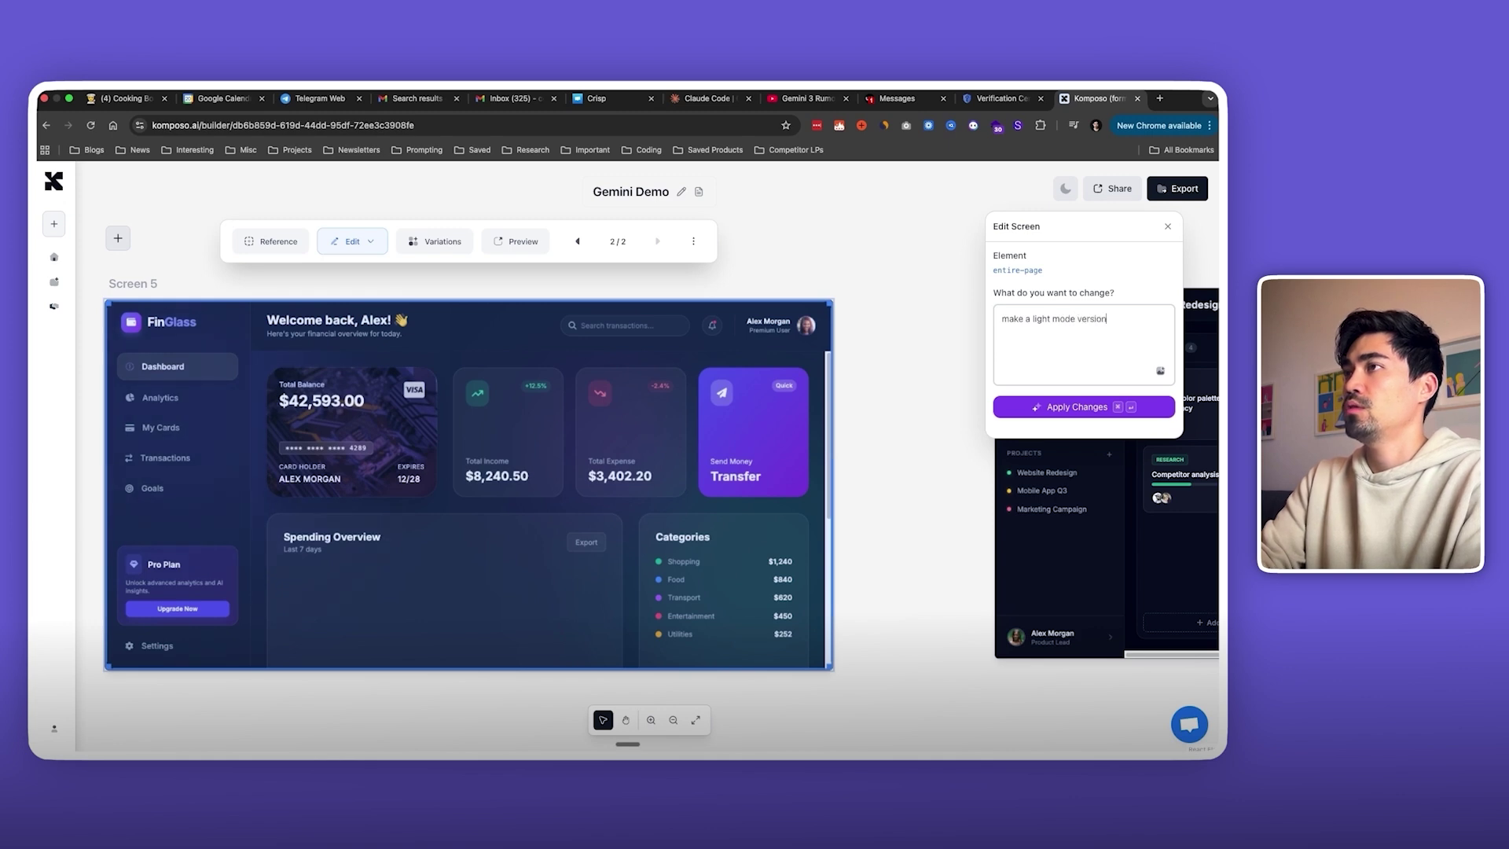
{"action": "key", "text": "super+Return"}
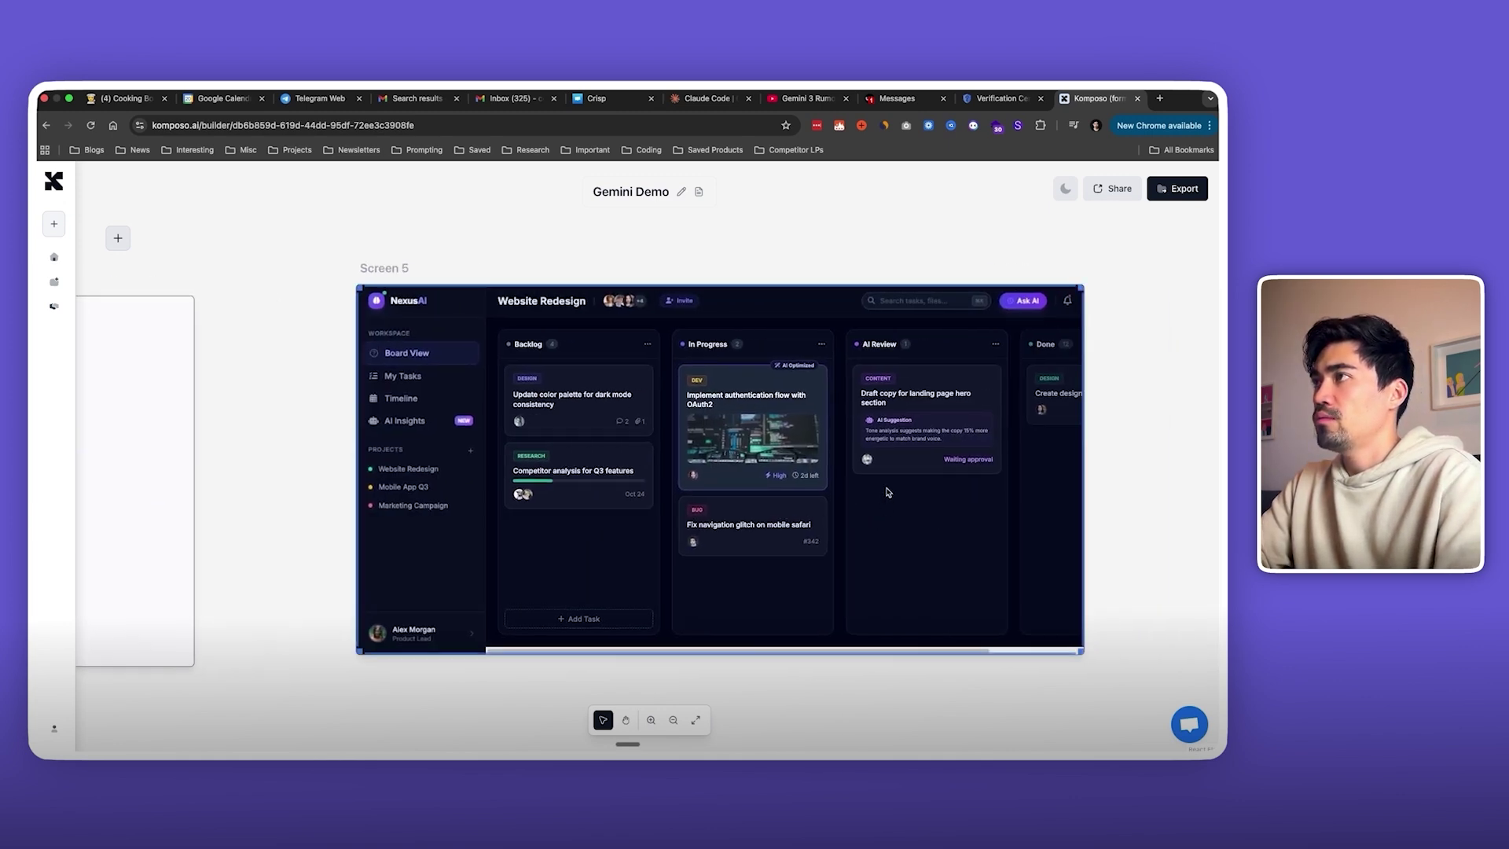
Step: Preview the NexusAI project manager's kanban board at full size and return to the canvas
{"action": "left_click", "coordinate": [887, 492]}
{"action": "left_click", "coordinate": [756, 227]}
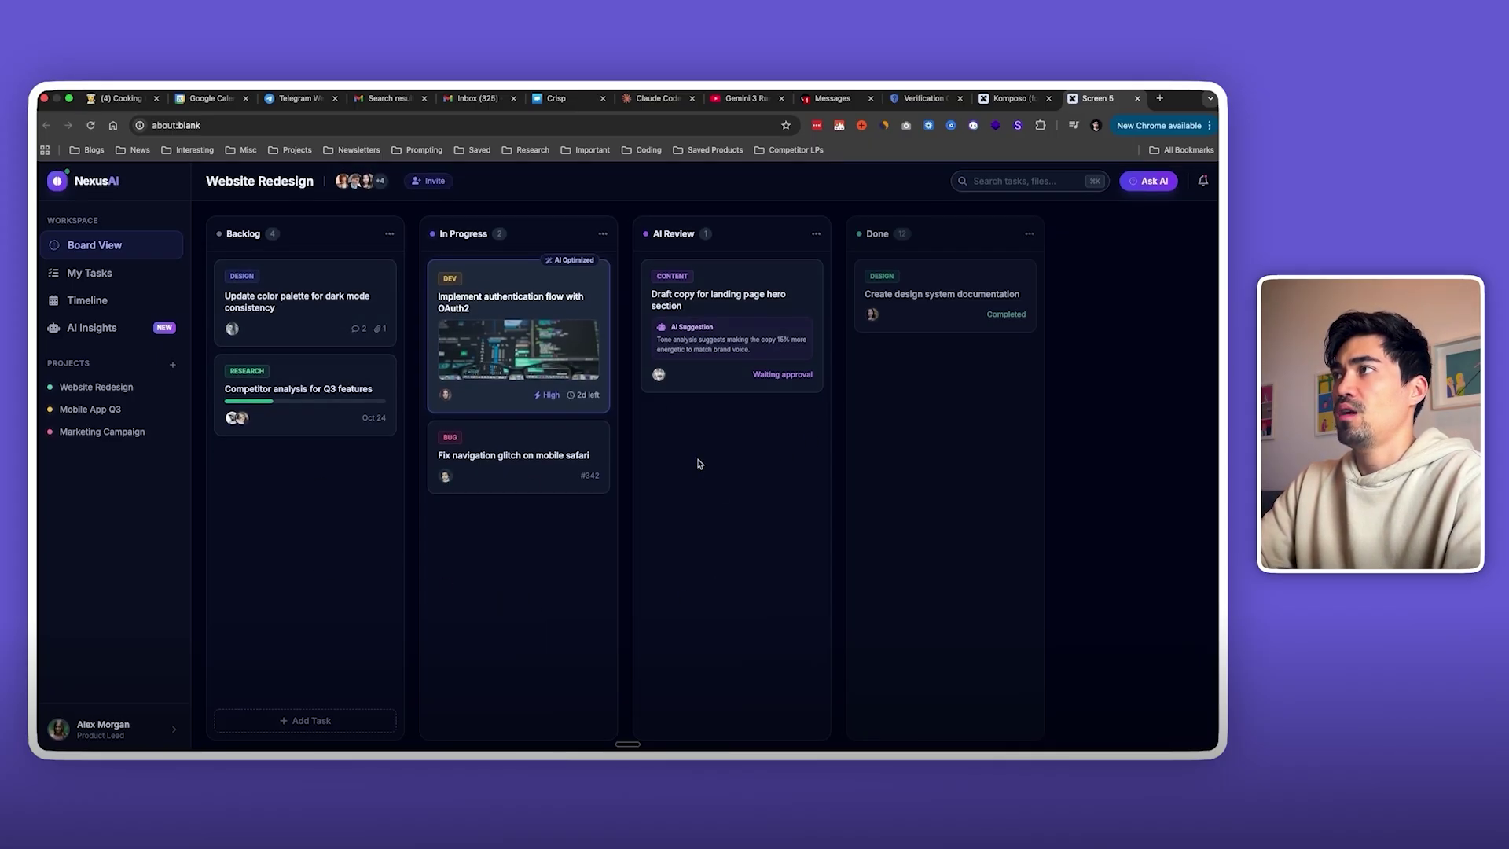
{"action": "left_click", "coordinate": [1137, 99]}
Step: Examine the generated fitness tracking app from its activity rings and stats cards to the weekly activity chart and recent workouts
{"action": "scroll", "coordinate": [631, 633], "scroll_direction": "left", "scroll_amount": 2}
{"action": "scroll", "coordinate": [631, 634], "scroll_direction": "down", "scroll_amount": 1}
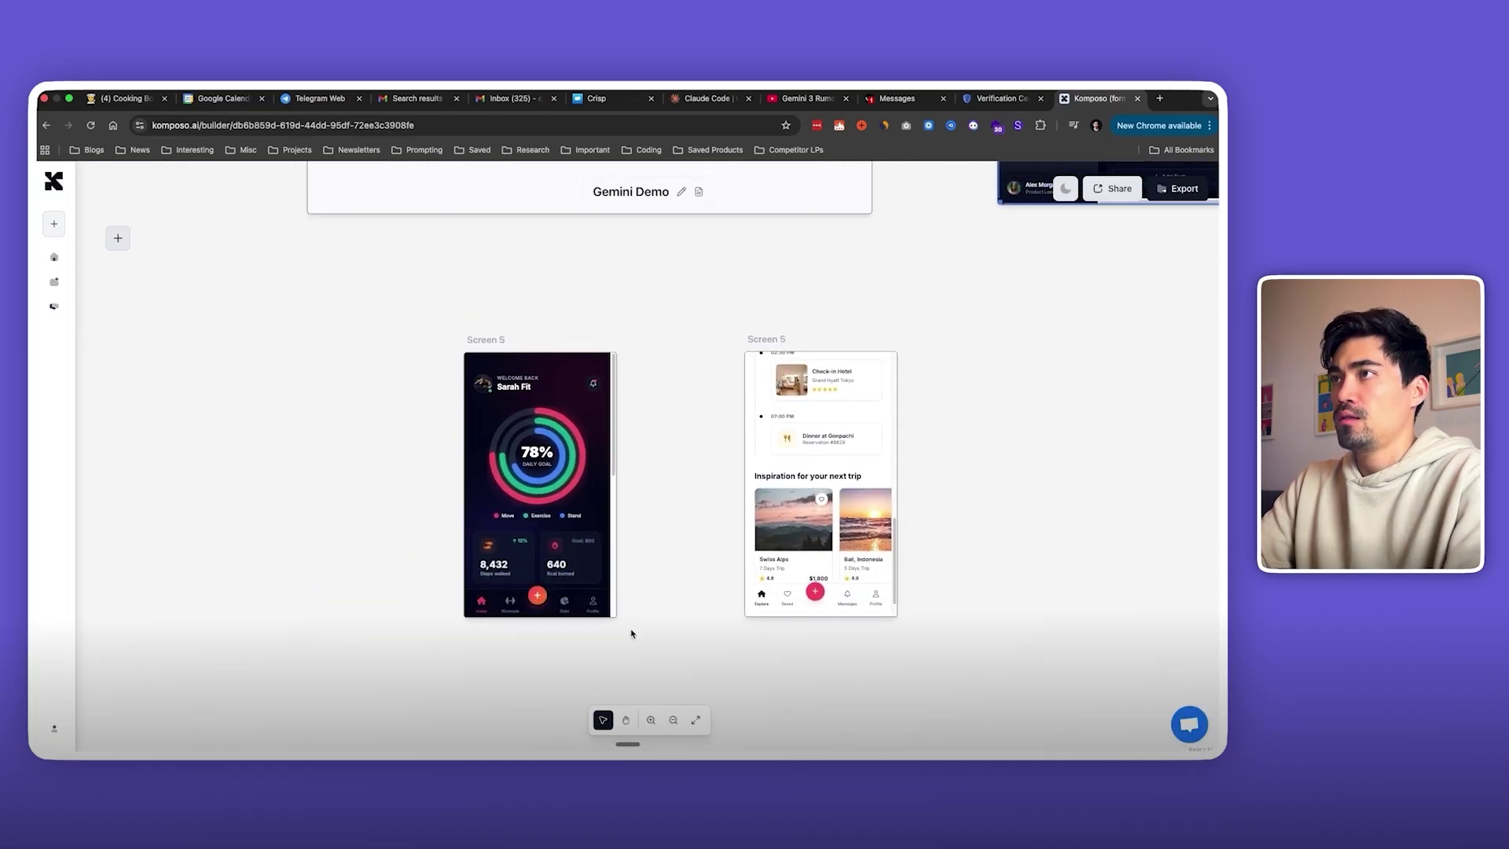
{"action": "scroll", "coordinate": [660, 546], "scroll_direction": "up", "scroll_amount": 3}
{"action": "left_click", "coordinate": [471, 471]}
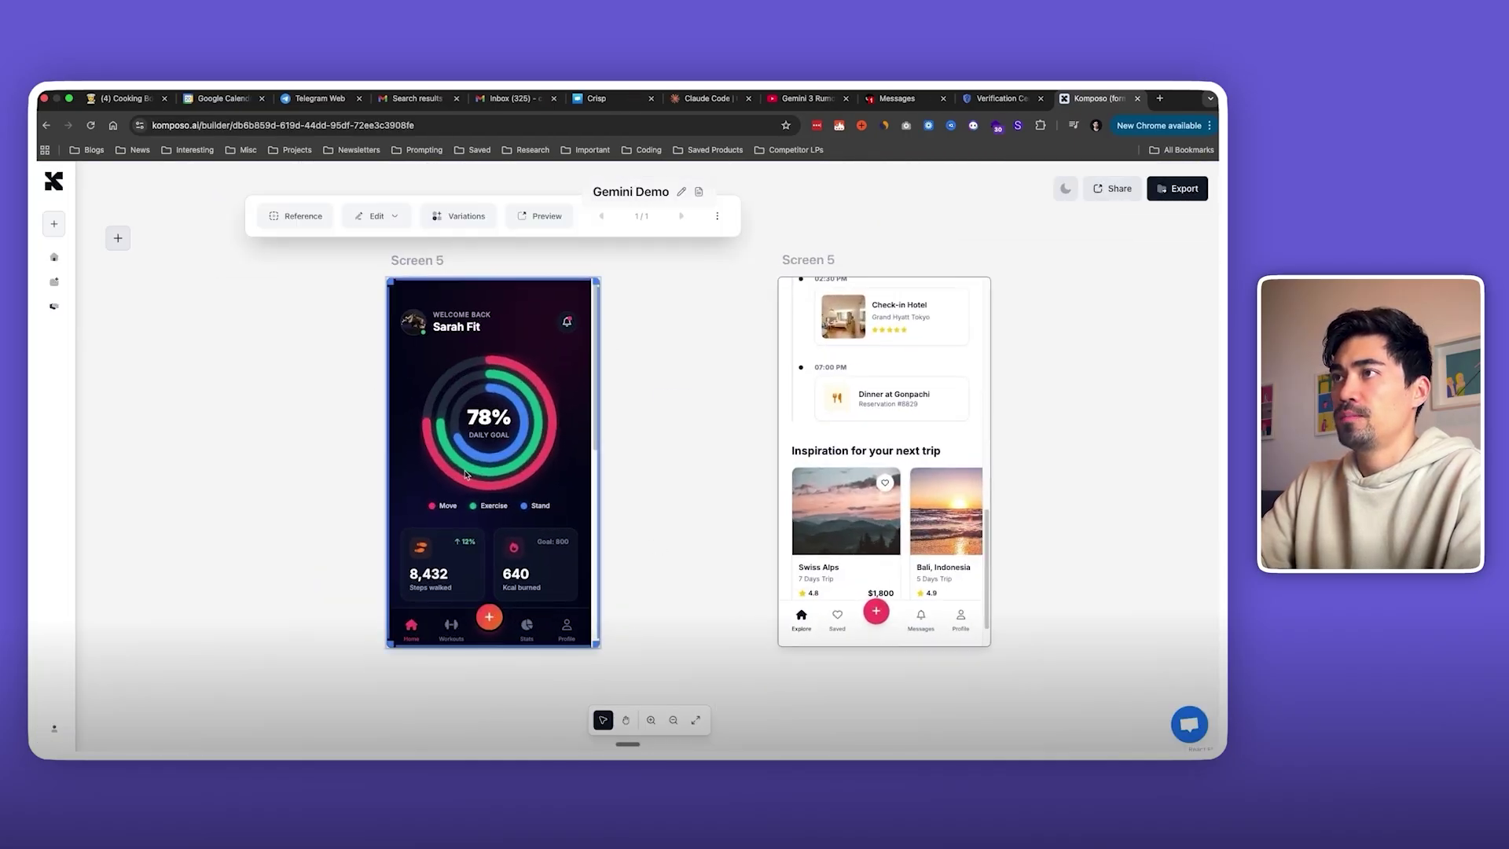
{"action": "scroll", "coordinate": [467, 475], "scroll_direction": "down", "scroll_amount": 3}
{"action": "scroll", "coordinate": [467, 474], "scroll_direction": "down", "scroll_amount": 5}
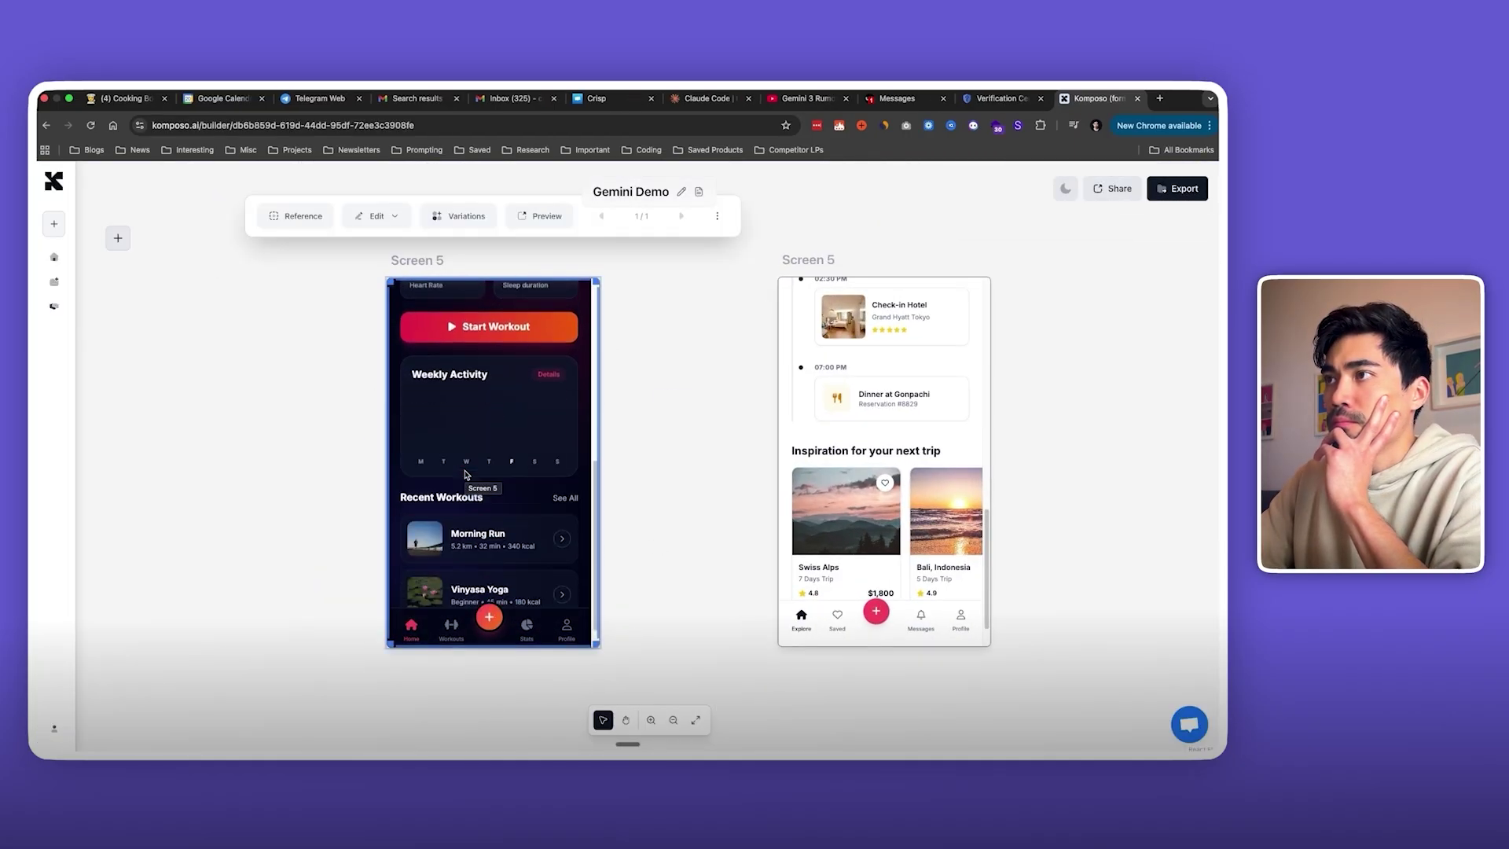
{"action": "scroll", "coordinate": [530, 528], "scroll_direction": "up", "scroll_amount": 10}
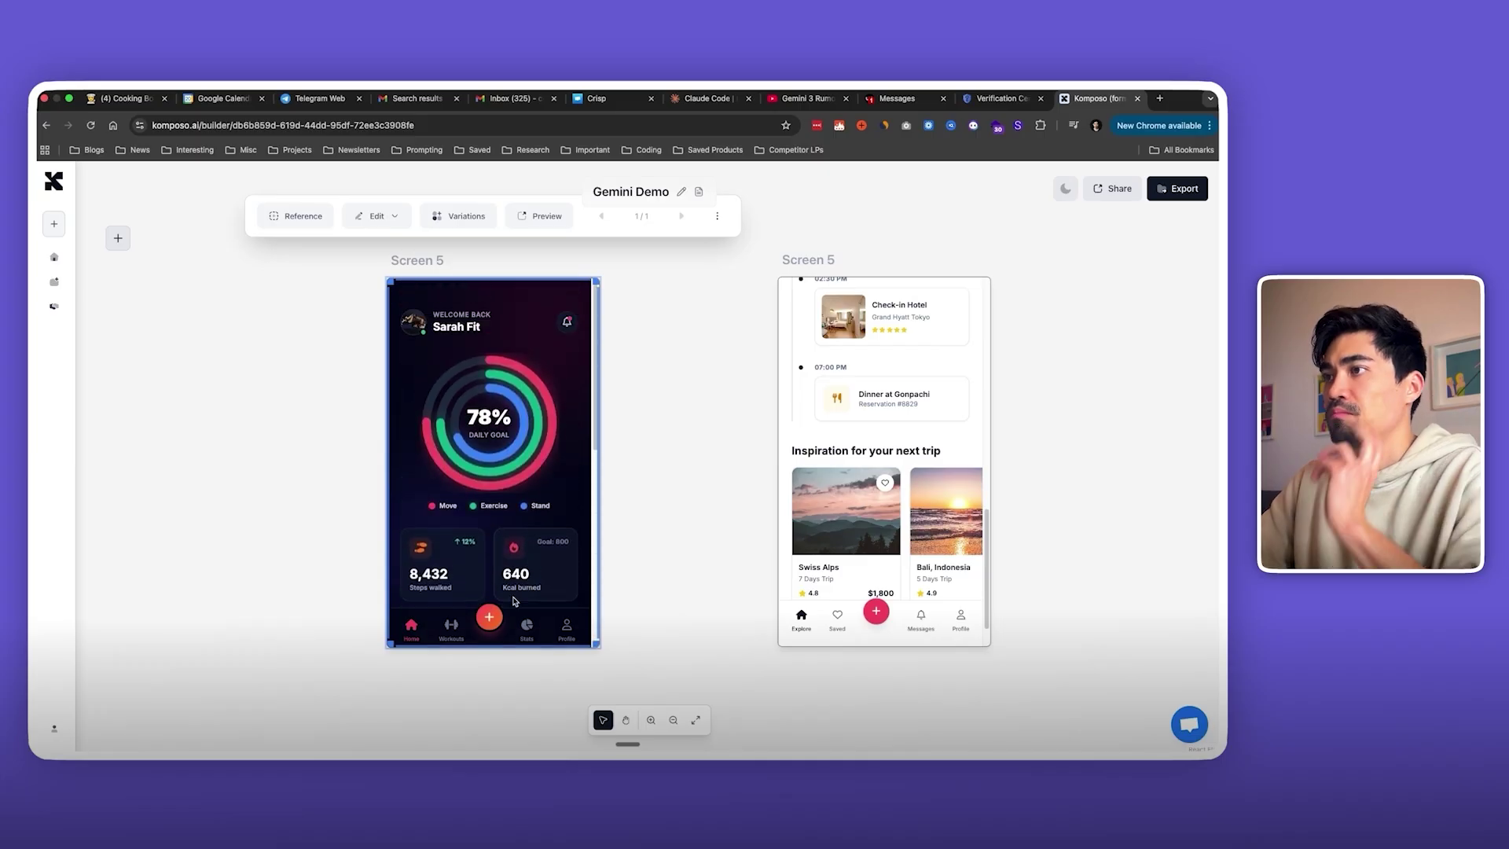
{"action": "scroll", "coordinate": [501, 683], "scroll_direction": "up", "scroll_amount": 3}
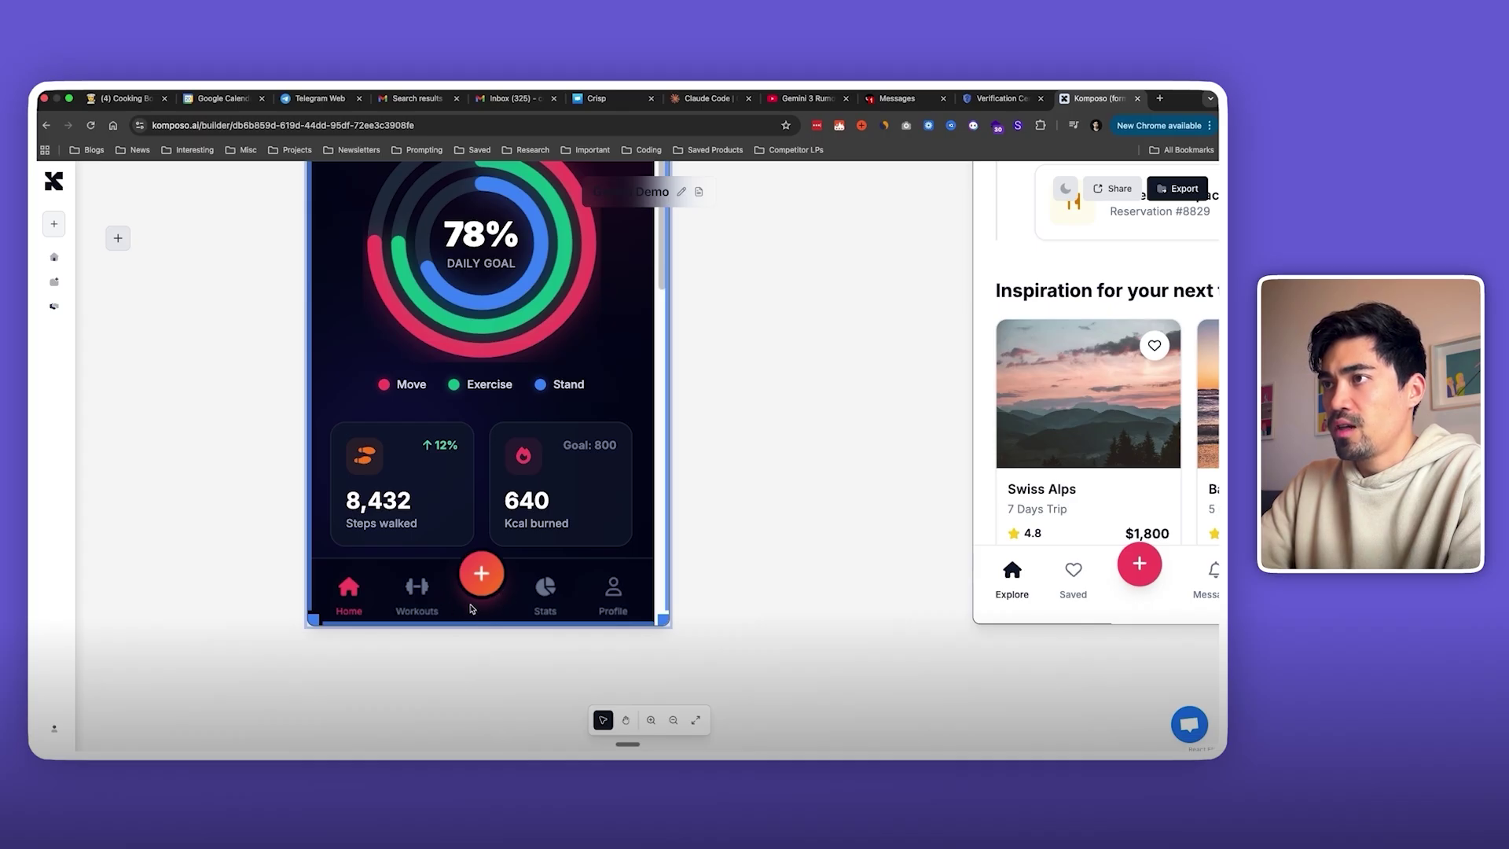
{"action": "scroll", "coordinate": [485, 677], "scroll_direction": "down", "scroll_amount": 2}
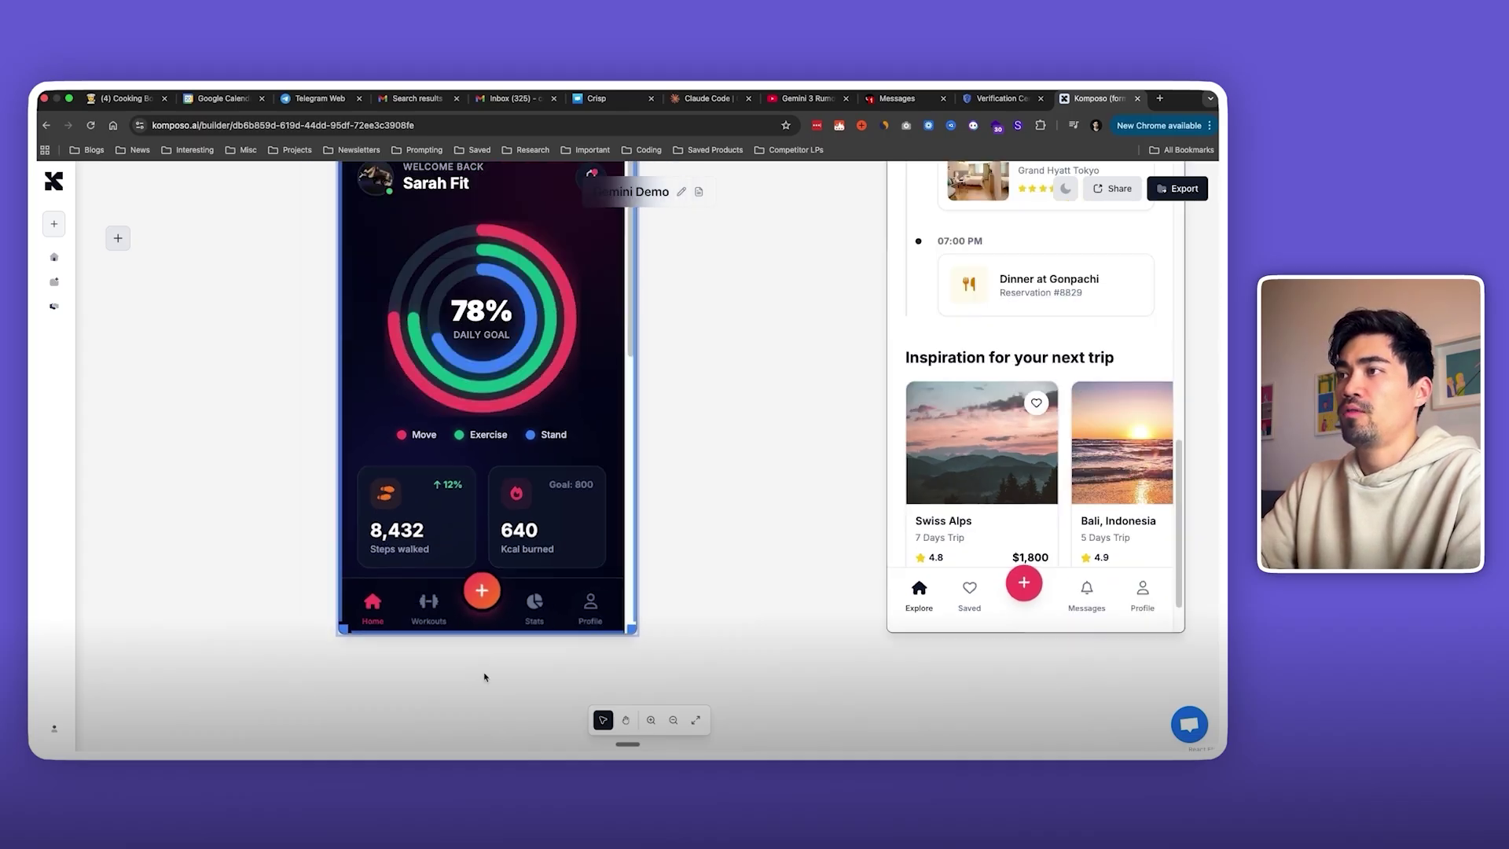
{"action": "scroll", "coordinate": [485, 676], "scroll_direction": "down", "scroll_amount": 2}
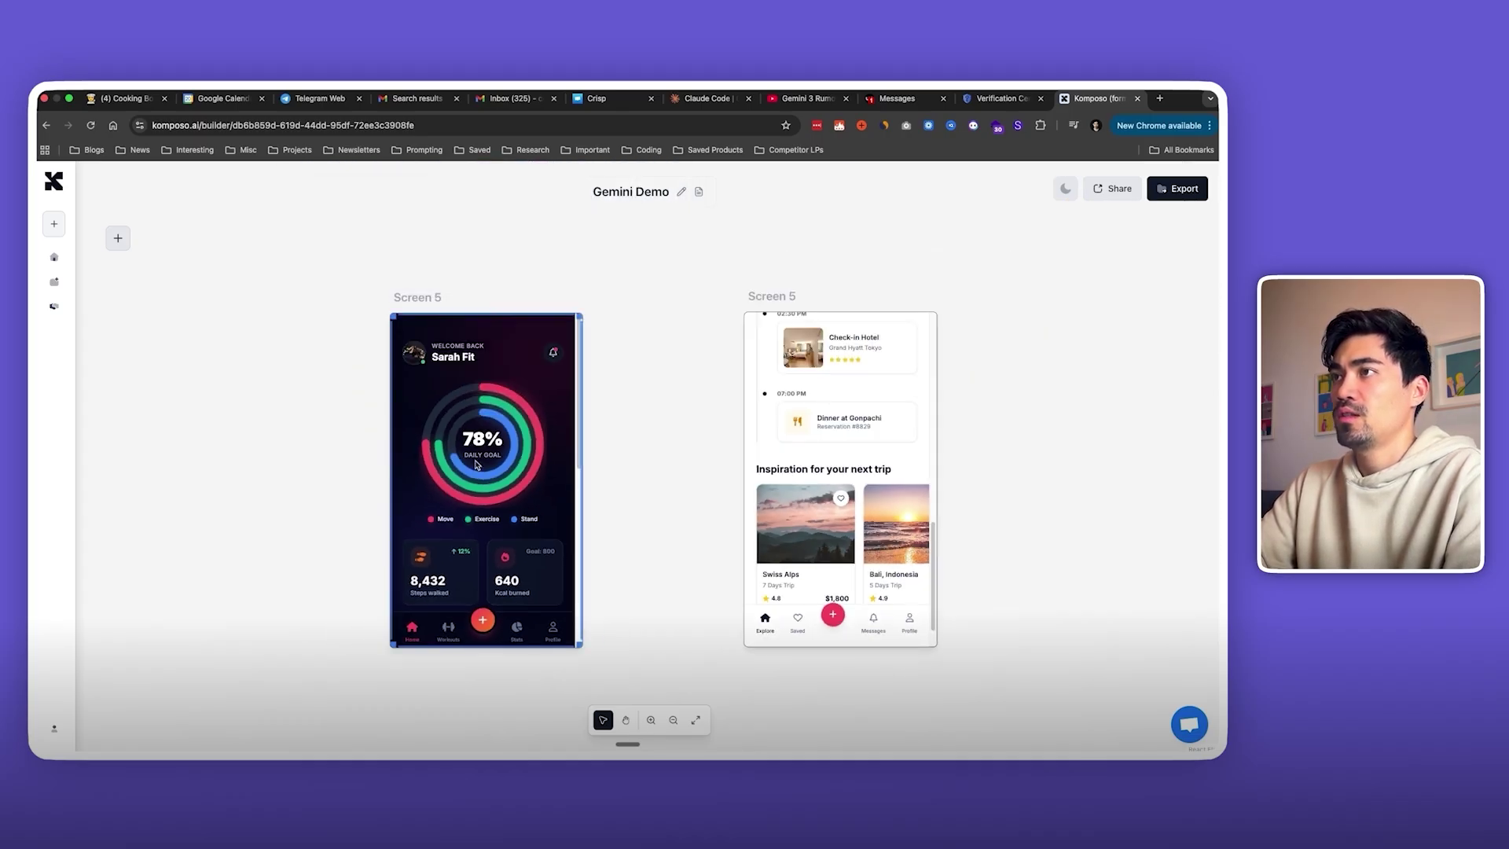
Step: Examine the generated travel planner mobile screen through its full length, including the itinerary timeline and trip inspiration cards
{"action": "scroll", "coordinate": [496, 467], "scroll_direction": "down", "scroll_amount": 5}
{"action": "scroll", "coordinate": [497, 466], "scroll_direction": "up", "scroll_amount": 5}
{"action": "scroll", "coordinate": [684, 482], "scroll_direction": "right", "scroll_amount": 5}
{"action": "left_click", "coordinate": [601, 476]}
{"action": "scroll", "coordinate": [603, 476], "scroll_direction": "down", "scroll_amount": 10}
{"action": "scroll", "coordinate": [728, 529], "scroll_direction": "up", "scroll_amount": 3}
{"action": "scroll", "coordinate": [503, 534], "scroll_direction": "up", "scroll_amount": 10}
{"action": "scroll", "coordinate": [531, 528], "scroll_direction": "down", "scroll_amount": 8}
{"action": "scroll", "coordinate": [728, 597], "scroll_direction": "down", "scroll_amount": 5}
{"action": "scroll", "coordinate": [728, 597], "scroll_direction": "up", "scroll_amount": 5}
{"action": "scroll", "coordinate": [728, 598], "scroll_direction": "left", "scroll_amount": 3}
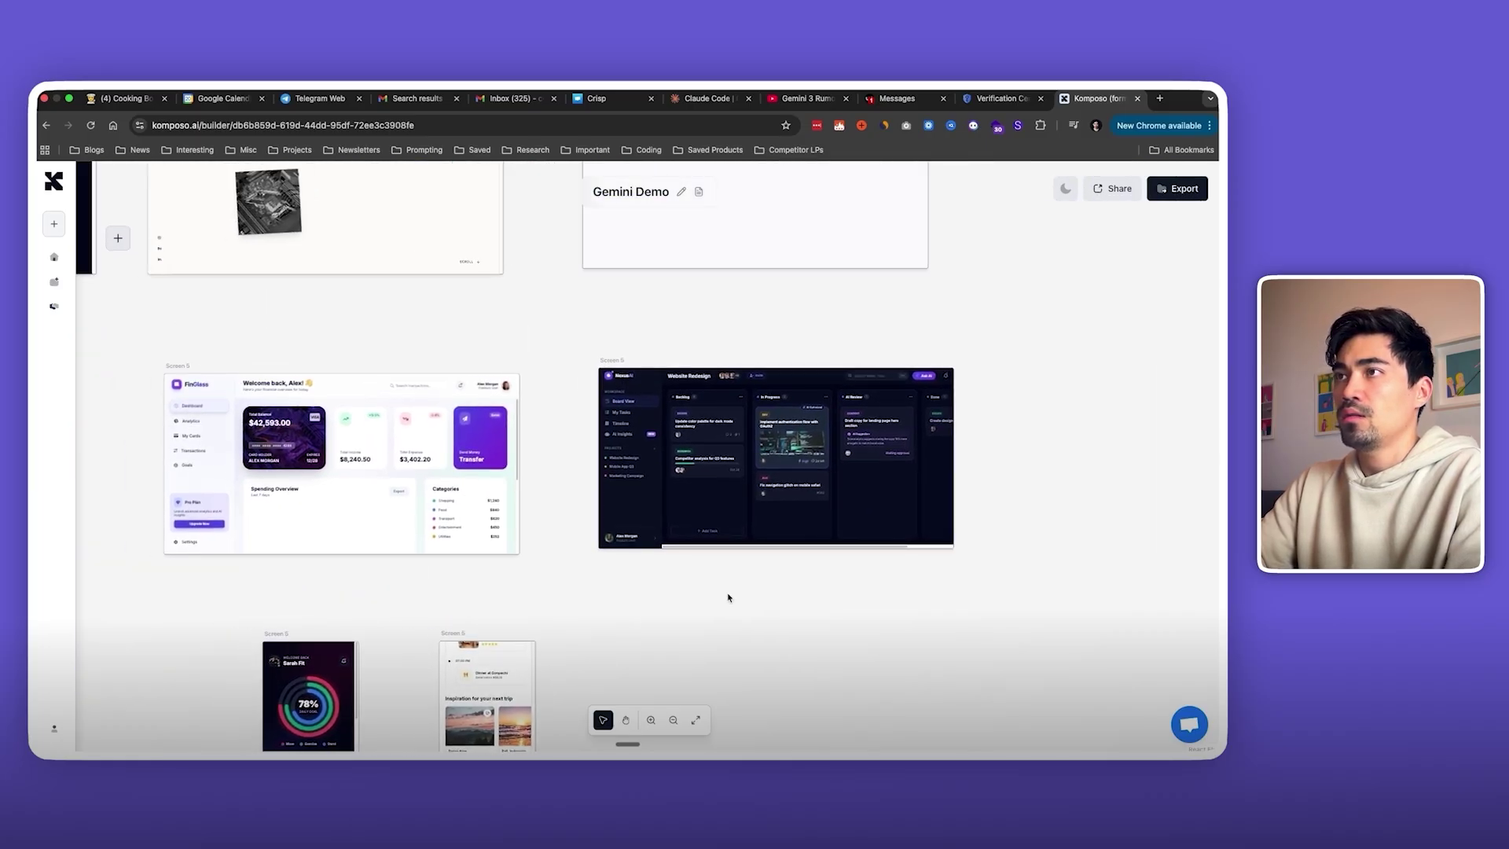
Step: Review the light-mode FinGlass dashboard up close, along with the overview of all generated screens in the project
{"action": "scroll", "coordinate": [389, 605], "scroll_direction": "left", "scroll_amount": 3}
{"action": "scroll", "coordinate": [380, 588], "scroll_direction": "up", "scroll_amount": 5}
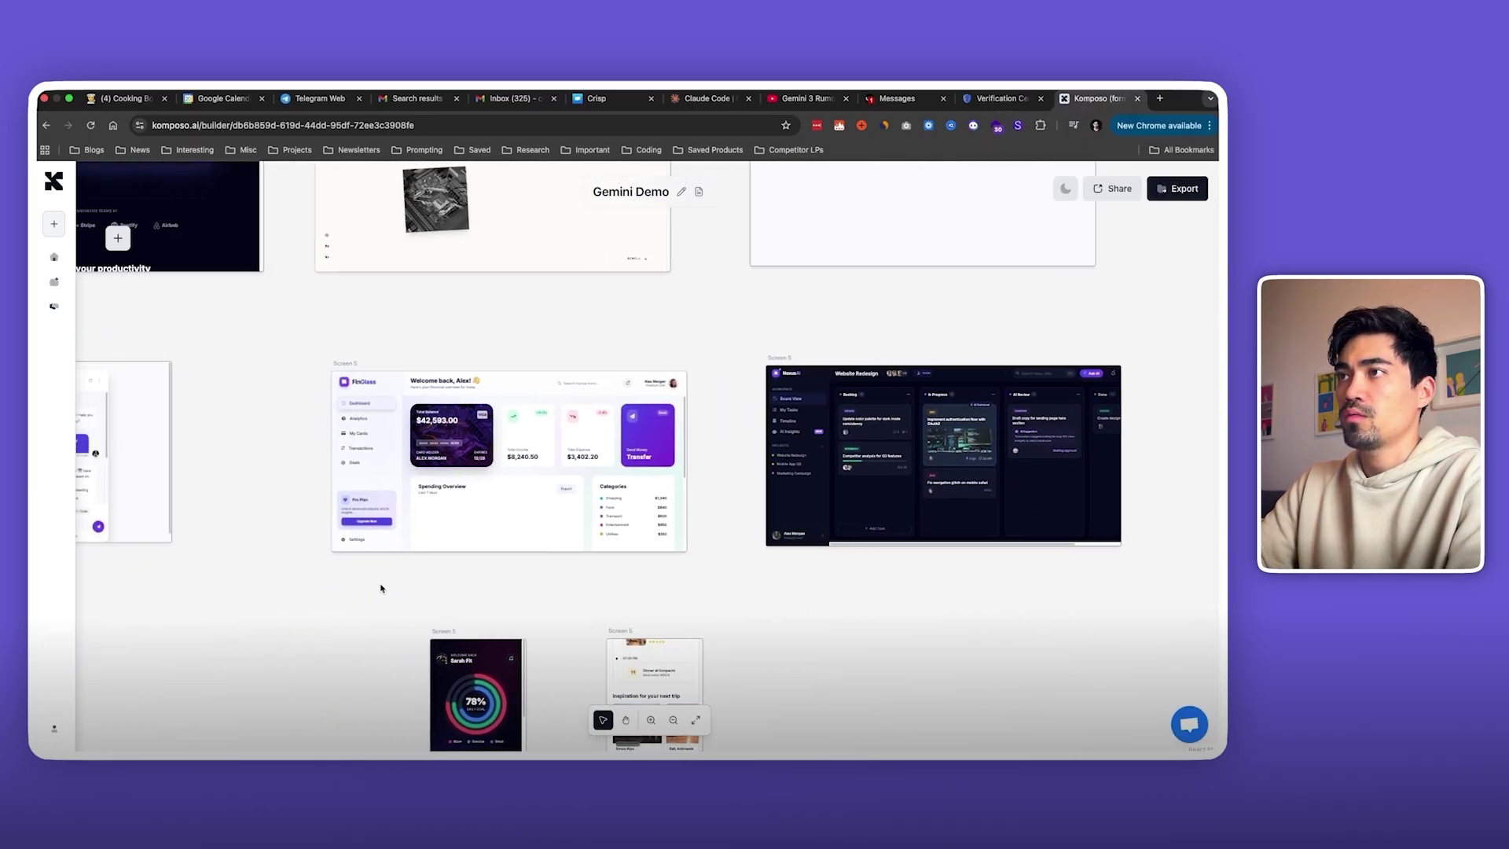
{"action": "scroll", "coordinate": [701, 562], "scroll_direction": "right", "scroll_amount": 2}
{"action": "scroll", "coordinate": [700, 566], "scroll_direction": "right", "scroll_amount": 2}
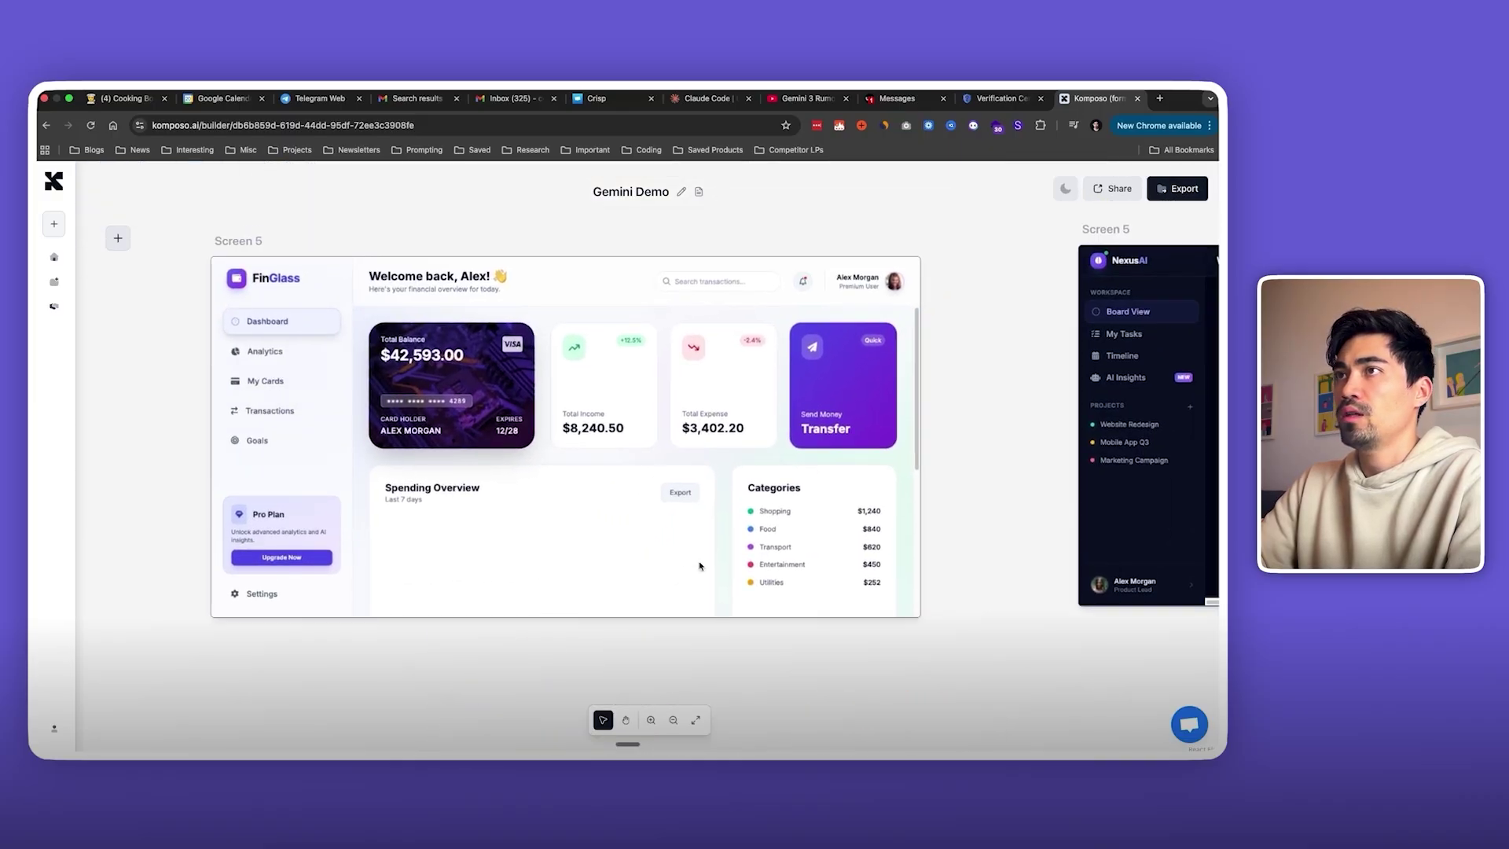
{"action": "left_click", "coordinate": [605, 488]}
{"action": "scroll", "coordinate": [606, 488], "scroll_direction": "down", "scroll_amount": 5}
{"action": "scroll", "coordinate": [606, 488], "scroll_direction": "up", "scroll_amount": 5}
{"action": "scroll", "coordinate": [989, 401], "scroll_direction": "up", "scroll_amount": 2}
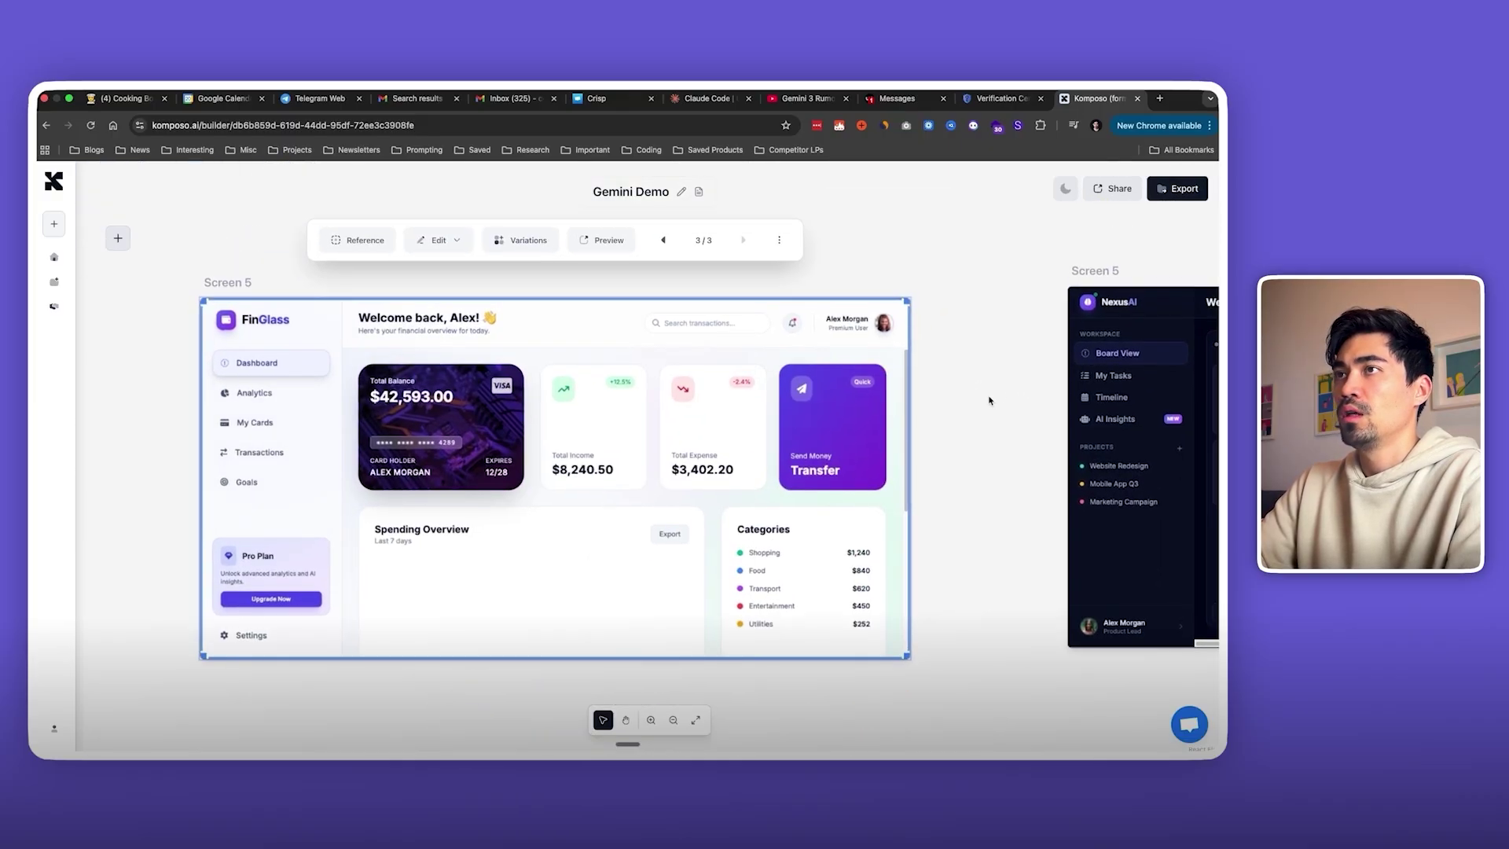
{"action": "scroll", "coordinate": [984, 440], "scroll_direction": "down", "scroll_amount": 10}
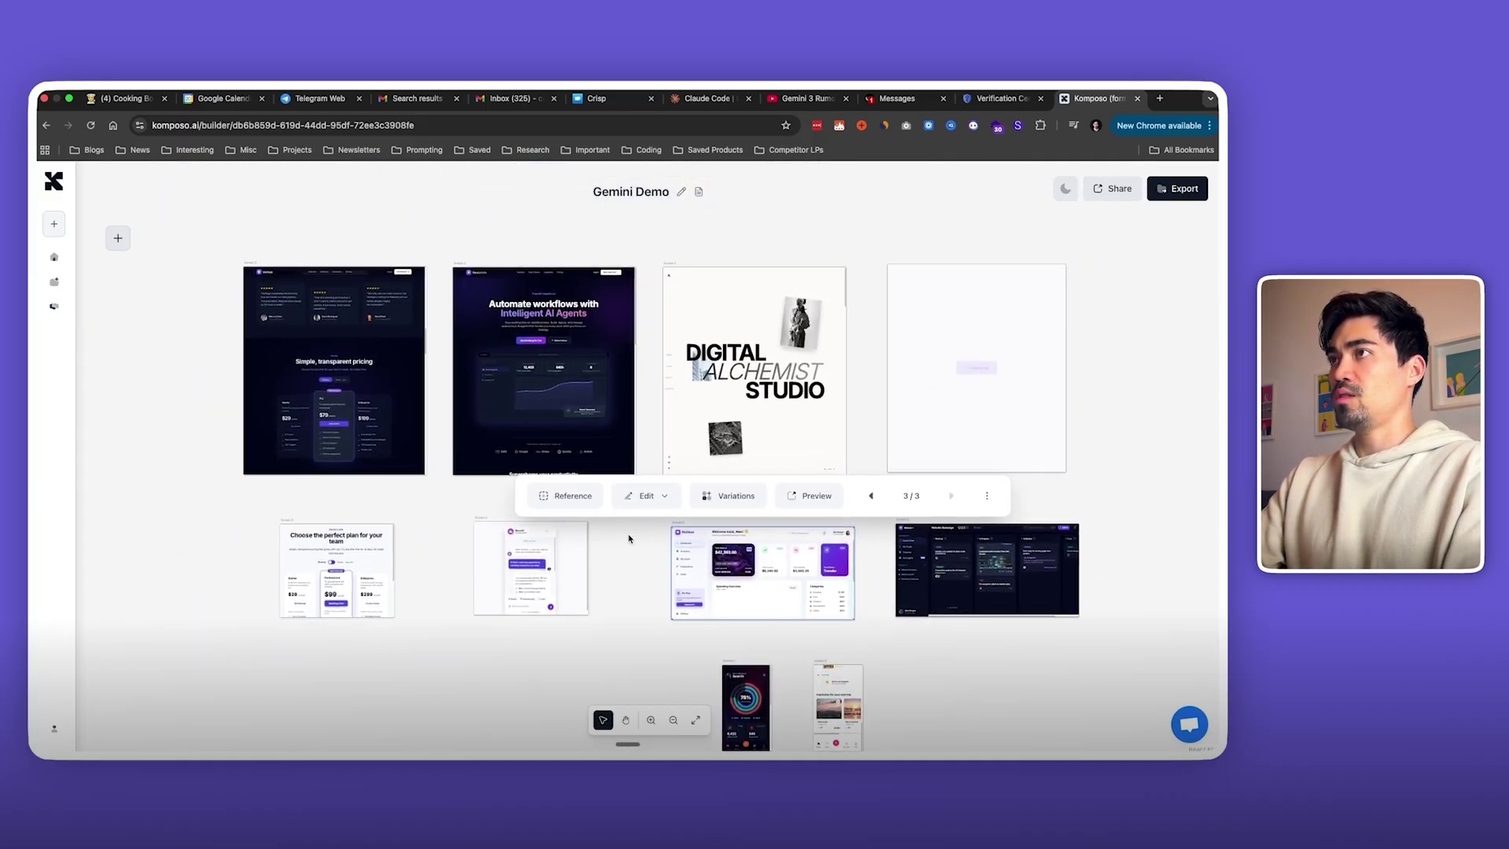
{"action": "scroll", "coordinate": [627, 534], "scroll_direction": "down", "scroll_amount": 3}
Step: Set the DesignMax model to Claude Sonnet 4.5 in the account's model settings and save the preferences
{"action": "mouse_move", "coordinate": [61, 654]}
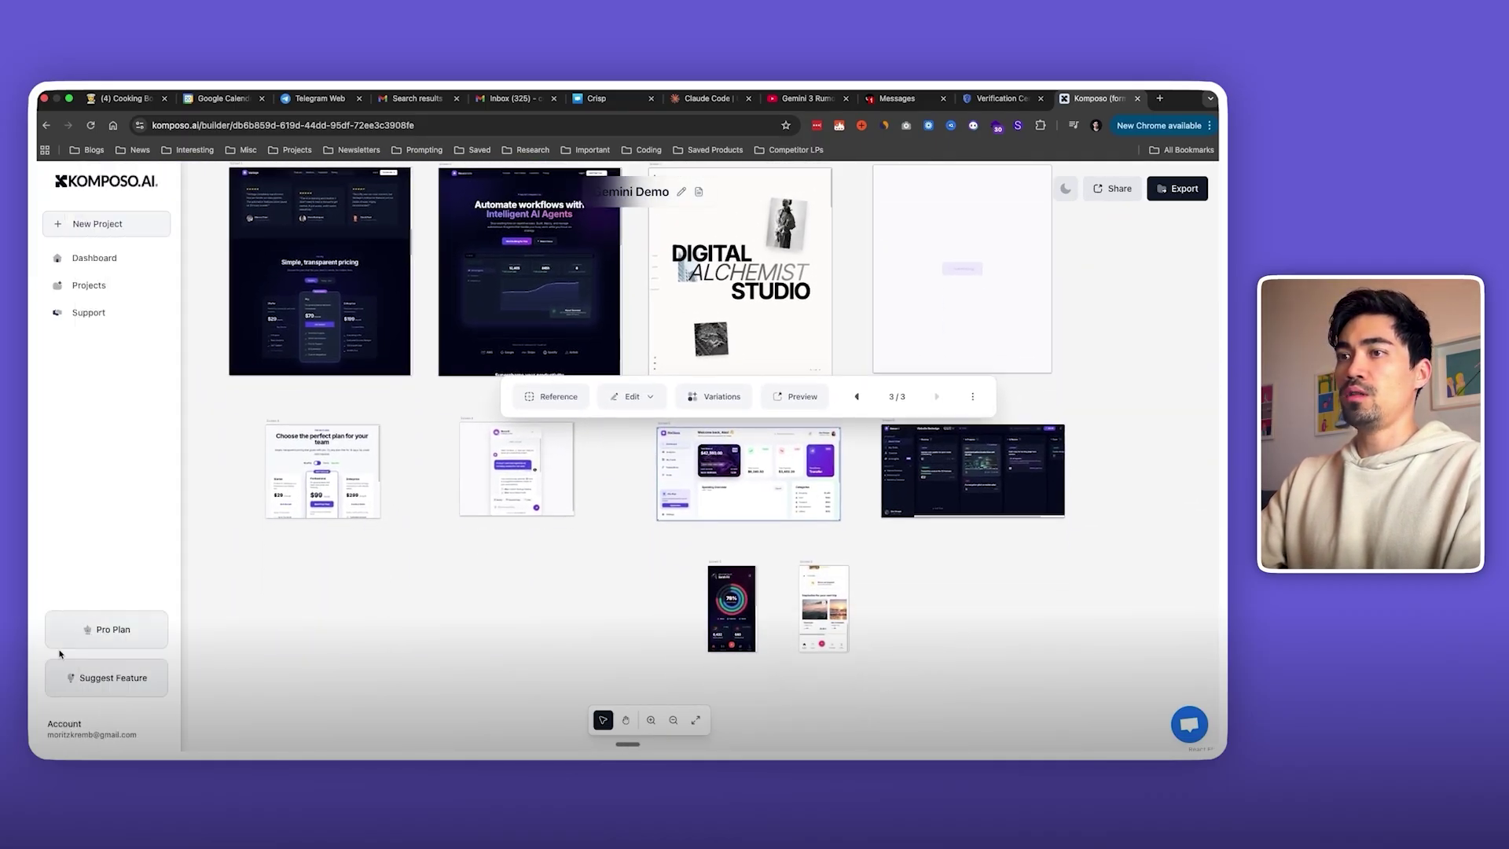
{"action": "left_click", "coordinate": [87, 723]}
{"action": "left_click", "coordinate": [143, 650]}
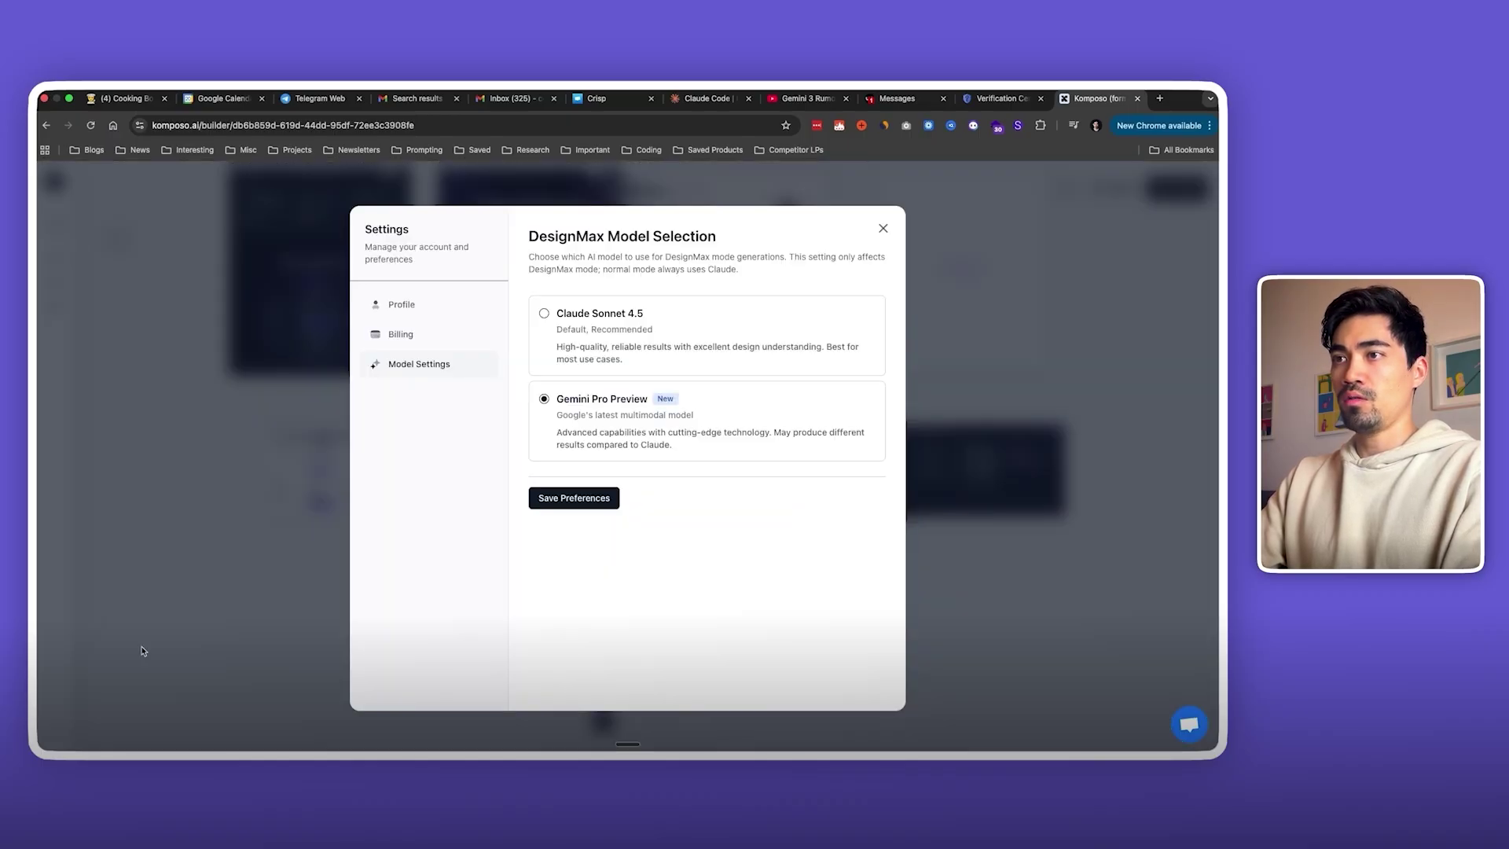
{"action": "left_click", "coordinate": [590, 499]}
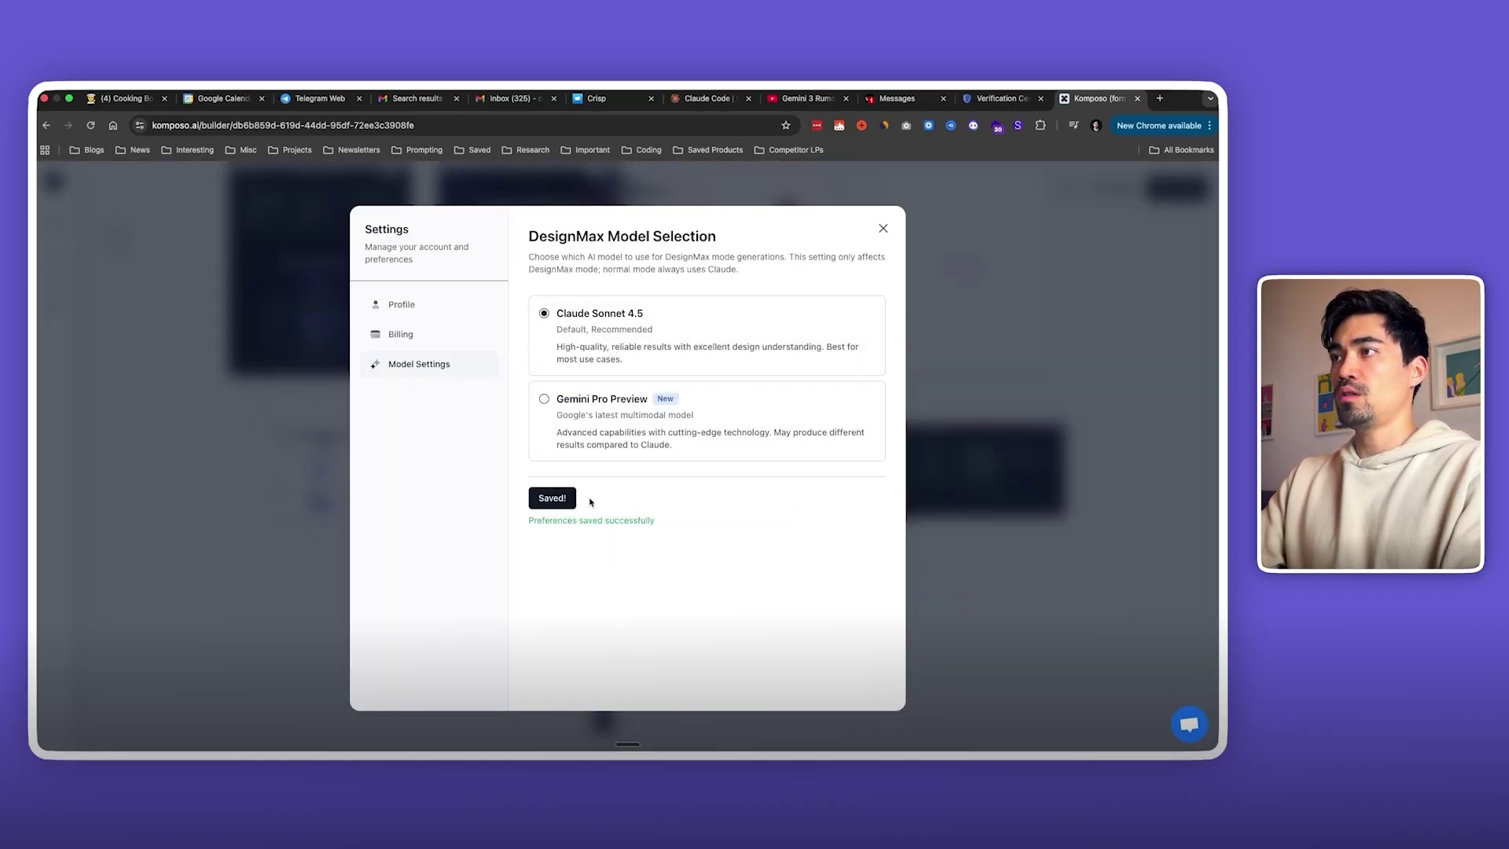
{"action": "left_click", "coordinate": [883, 229]}
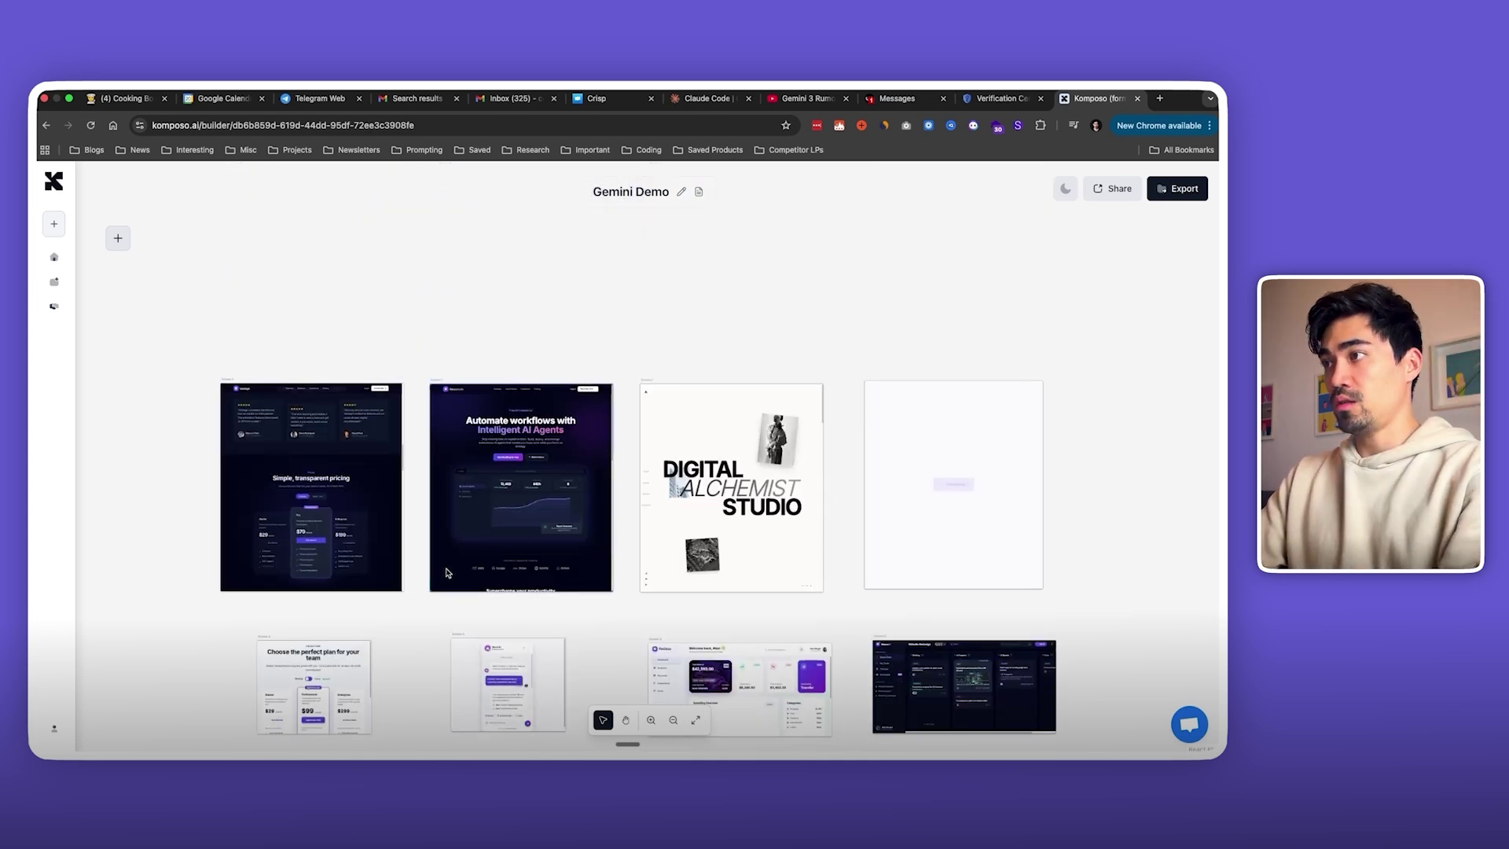
Step: Copy the original prompt of the Vantage SaaS landing page from its prompt history
{"action": "scroll", "coordinate": [448, 572], "scroll_direction": "down", "scroll_amount": 3}
{"action": "scroll", "coordinate": [425, 558], "scroll_direction": "up", "scroll_amount": 3}
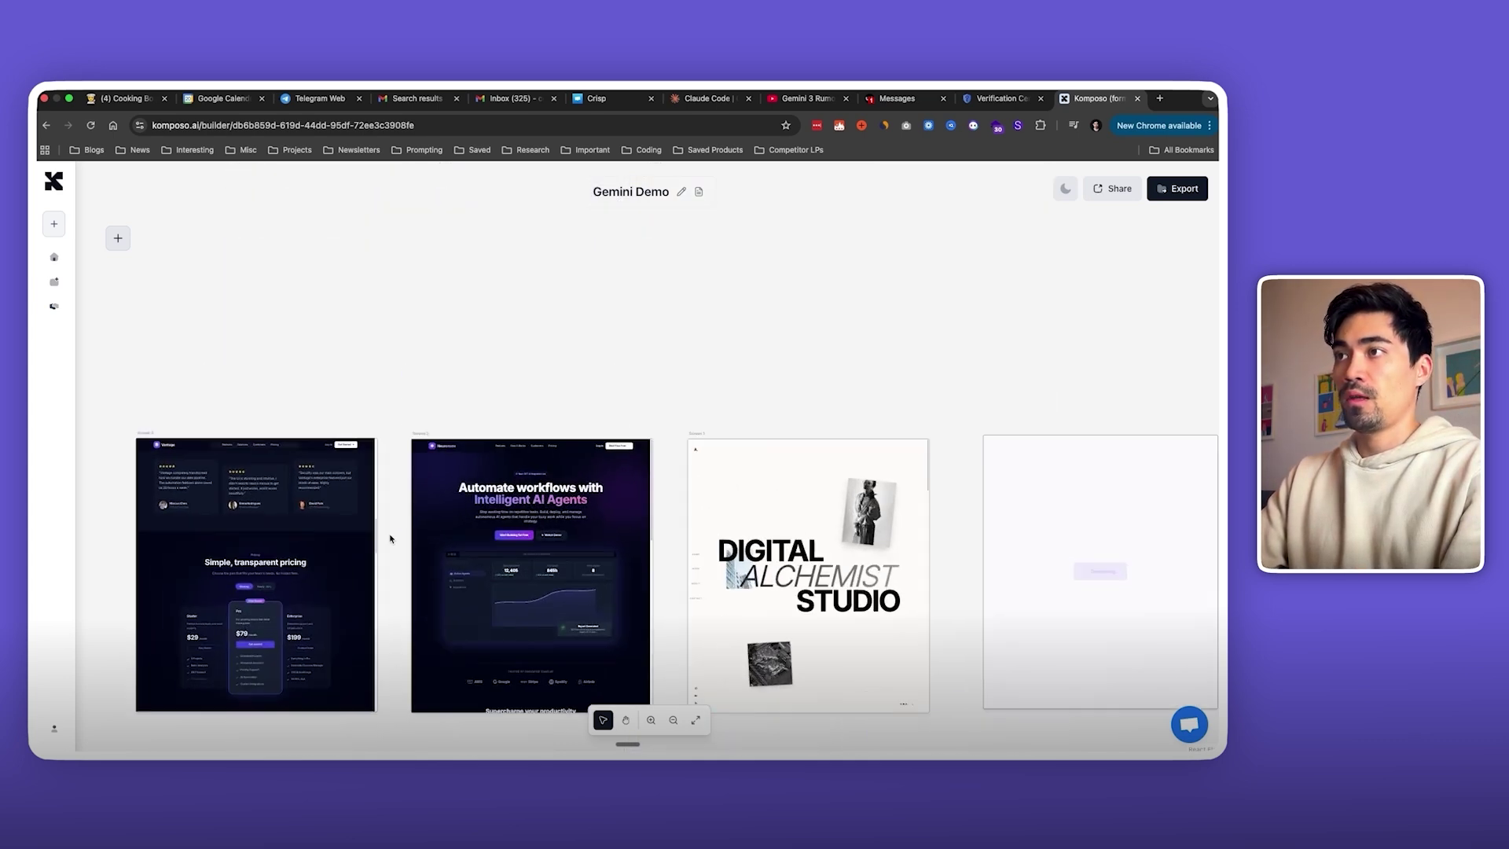
{"action": "left_click", "coordinate": [366, 538]}
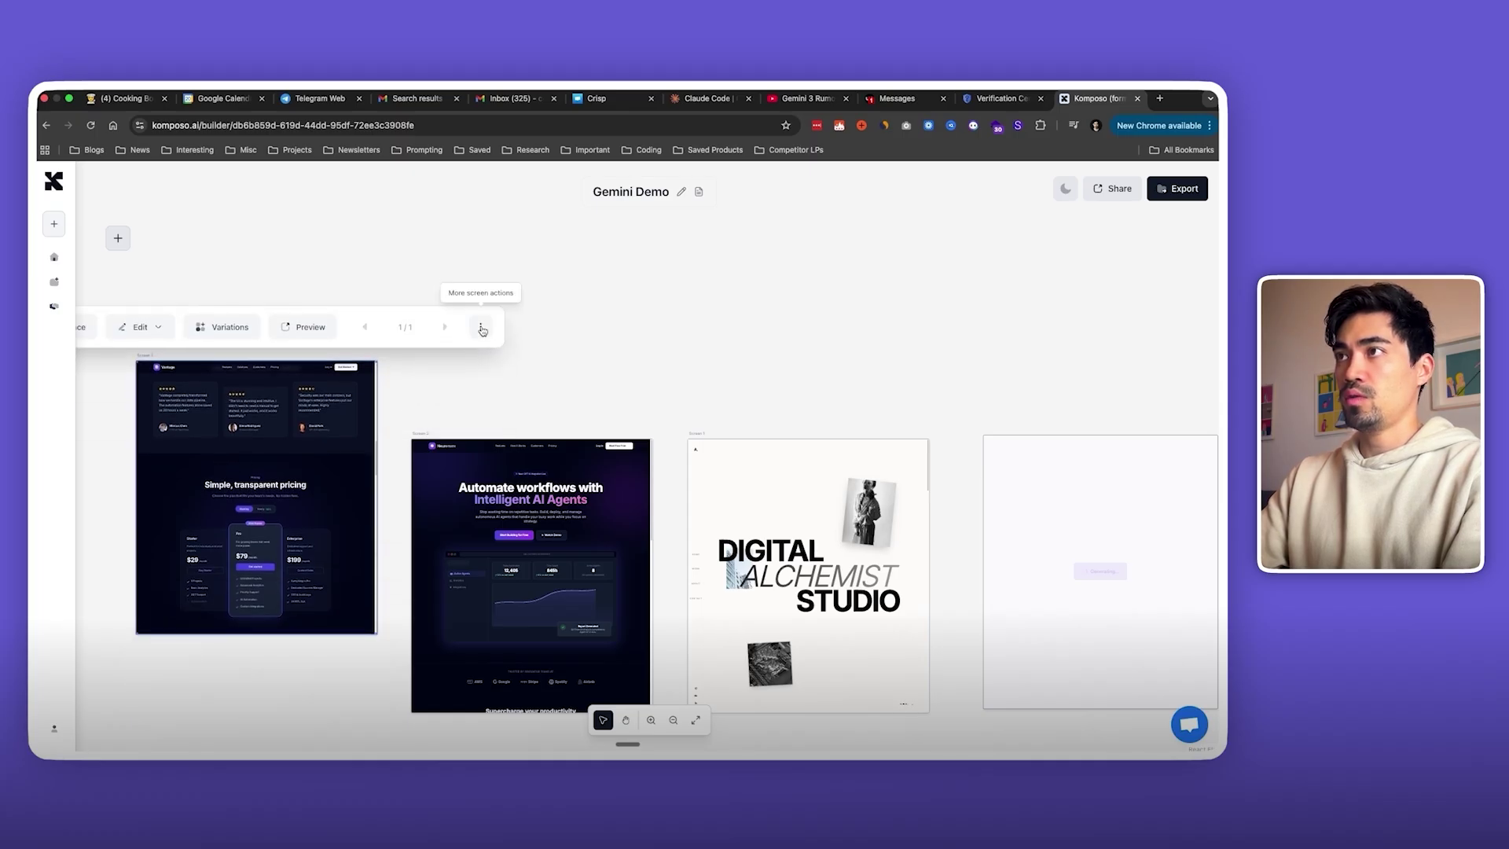
{"action": "left_click", "coordinate": [482, 328]}
{"action": "left_click", "coordinate": [441, 382]}
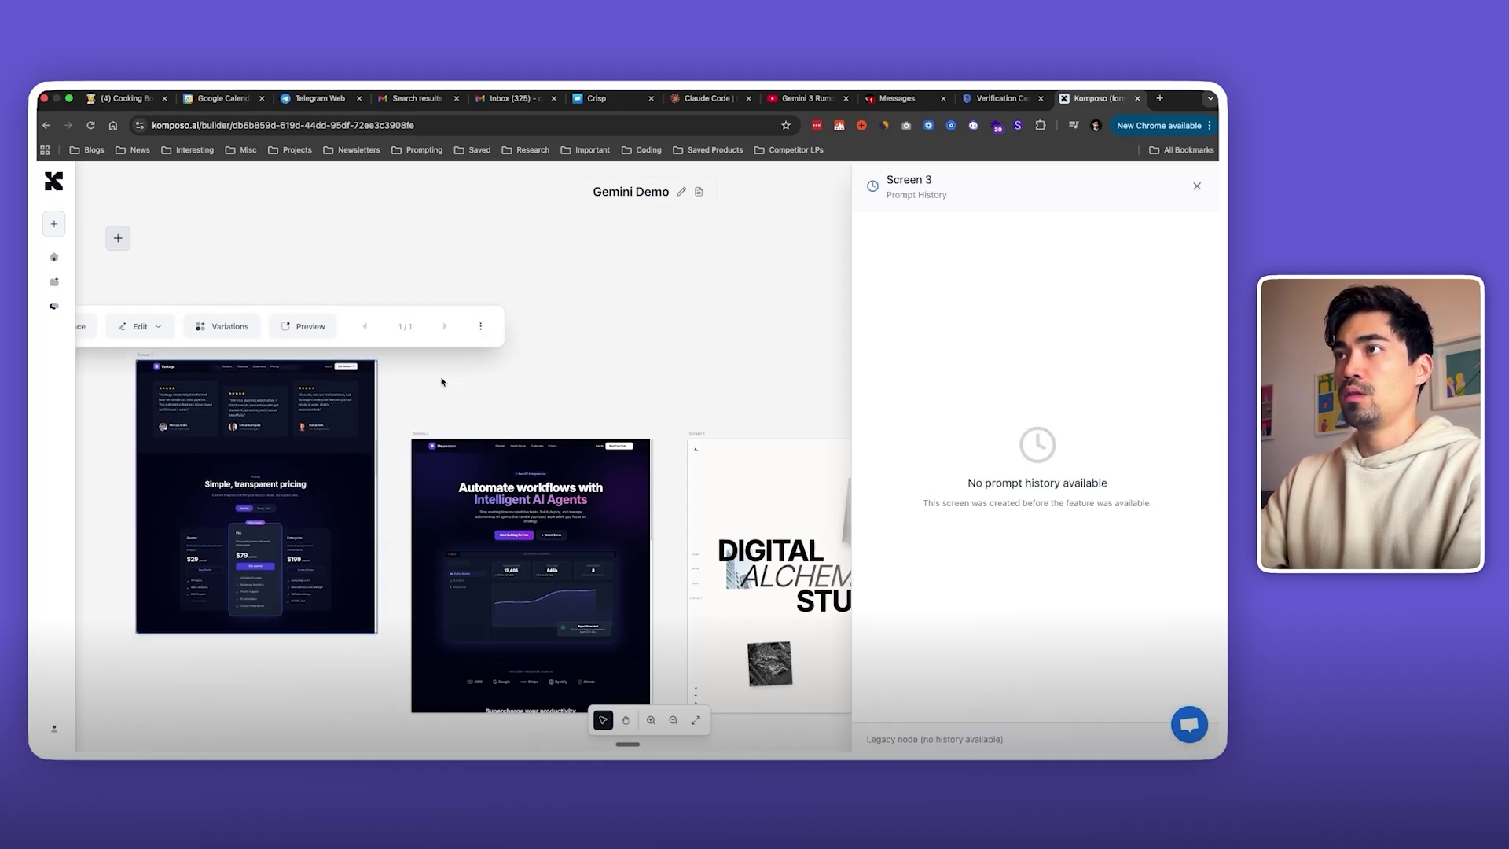
{"action": "left_click", "coordinate": [1170, 246]}
Step: Generate a marketing website from the prompt "create a beautiful saas landing page" with Design Max and place it above the Vantage page
{"action": "scroll", "coordinate": [435, 377], "scroll_direction": "up", "scroll_amount": 2}
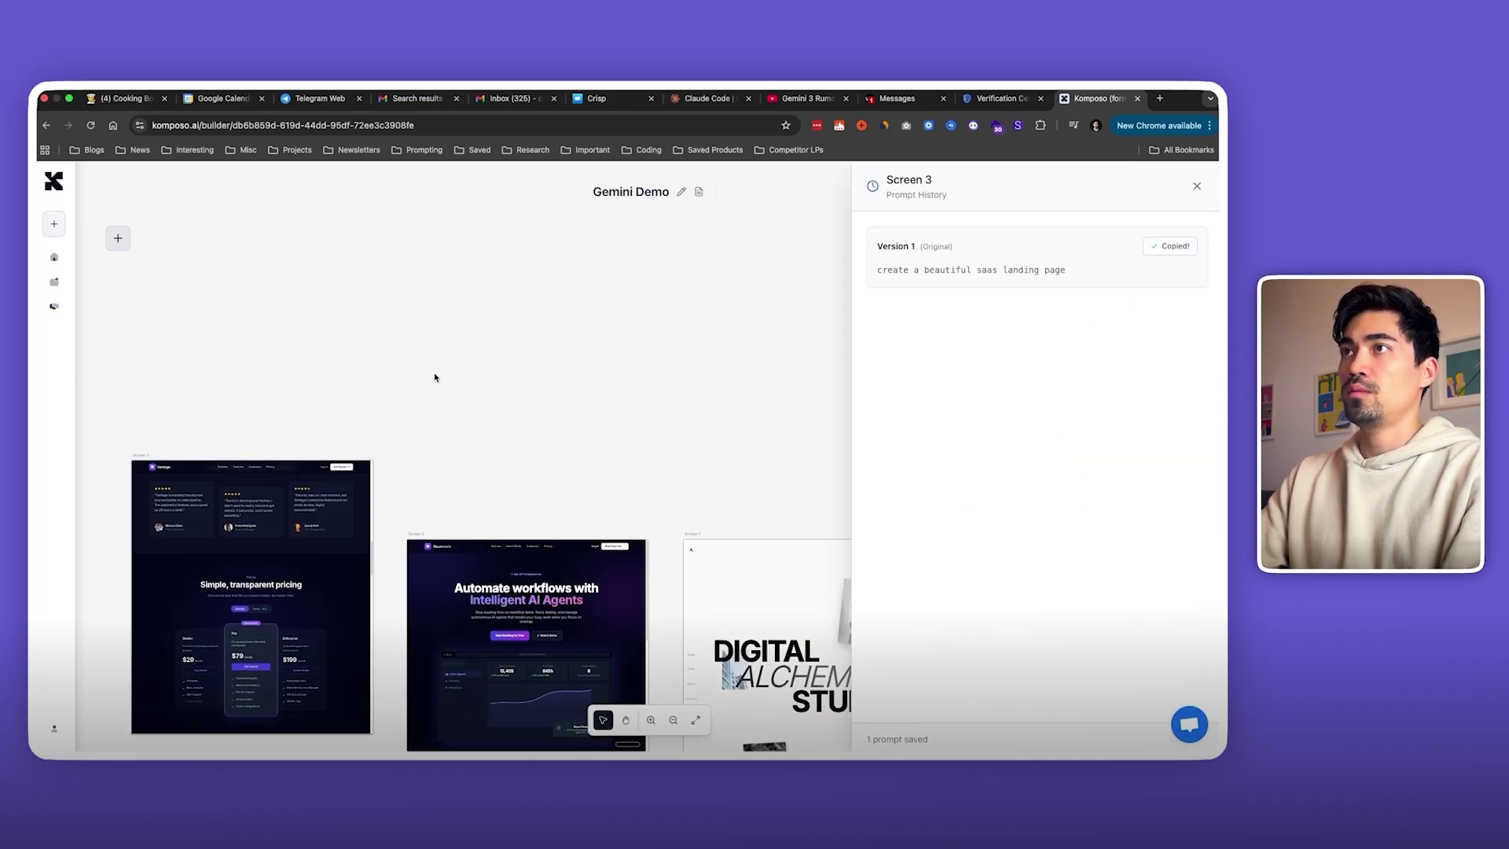
{"action": "scroll", "coordinate": [435, 376], "scroll_direction": "left", "scroll_amount": 3}
{"action": "left_click", "coordinate": [117, 237]}
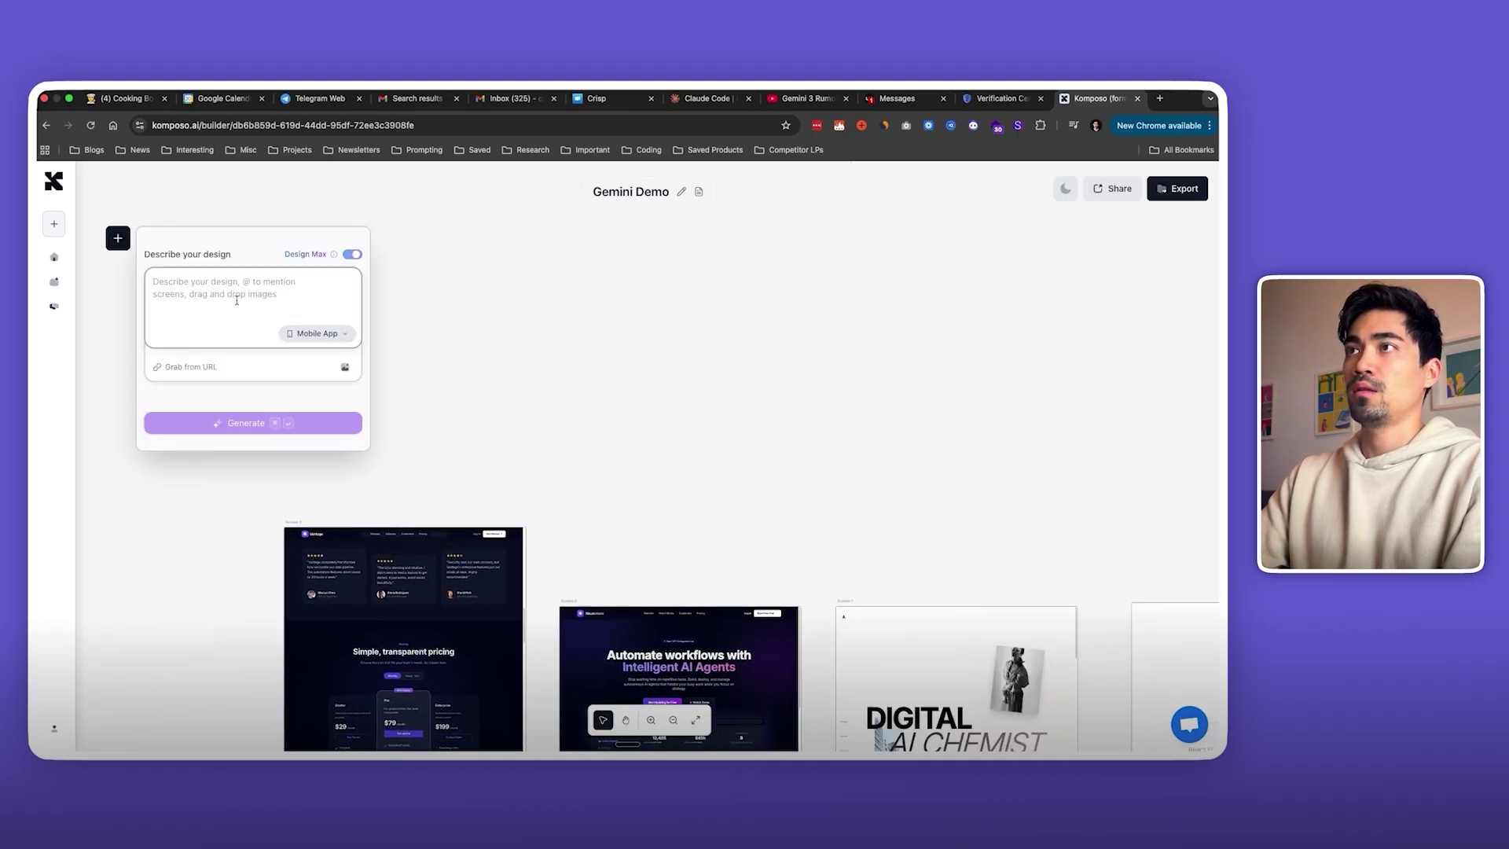
{"action": "type", "text": "create a beautiful saas landing page"}
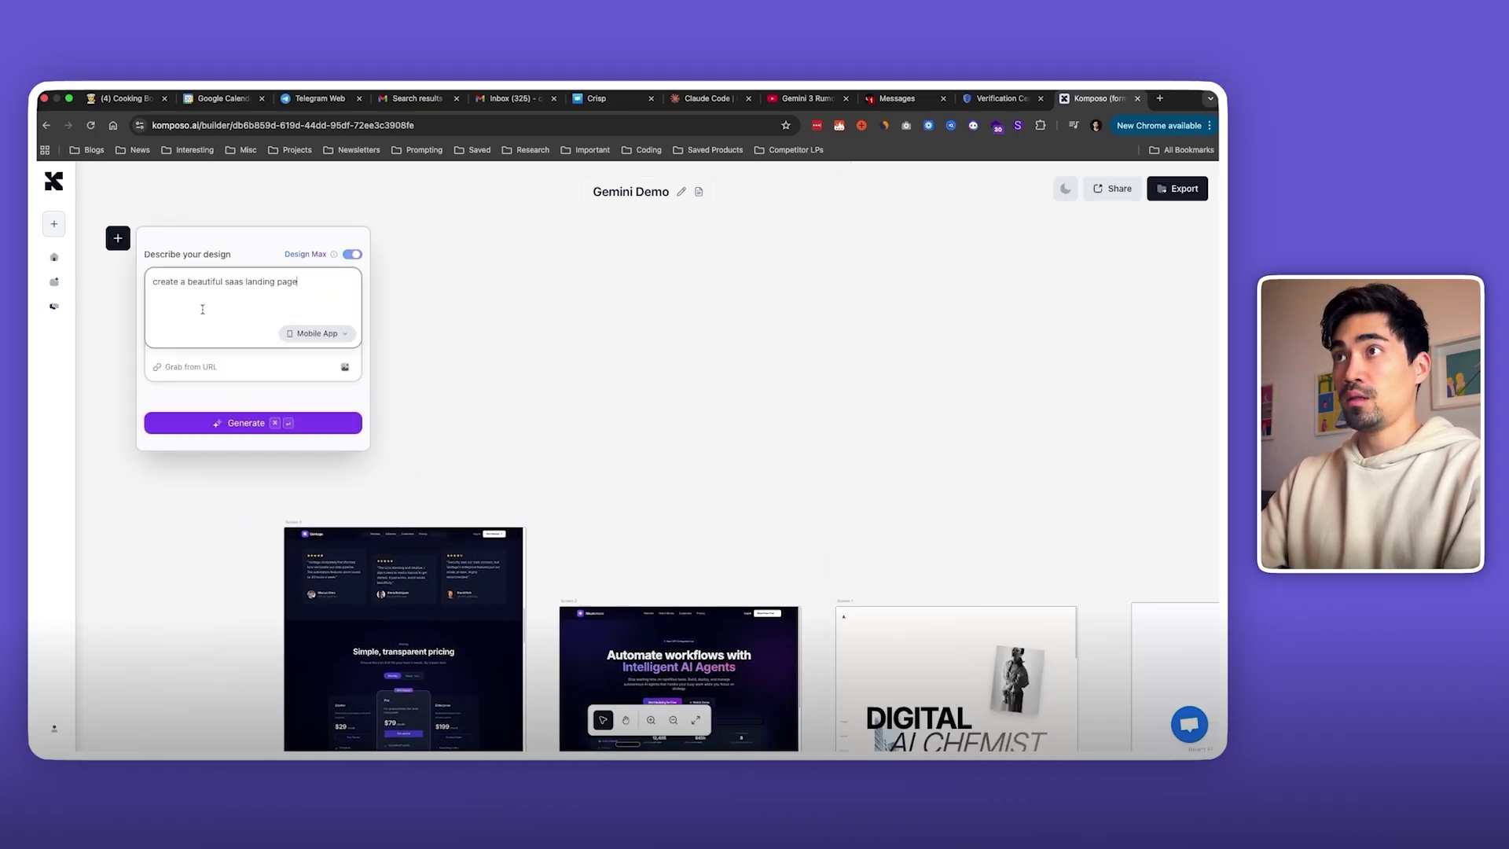
{"action": "left_click", "coordinate": [317, 333]}
{"action": "left_click", "coordinate": [308, 404]}
{"action": "key", "text": "super+Return"}
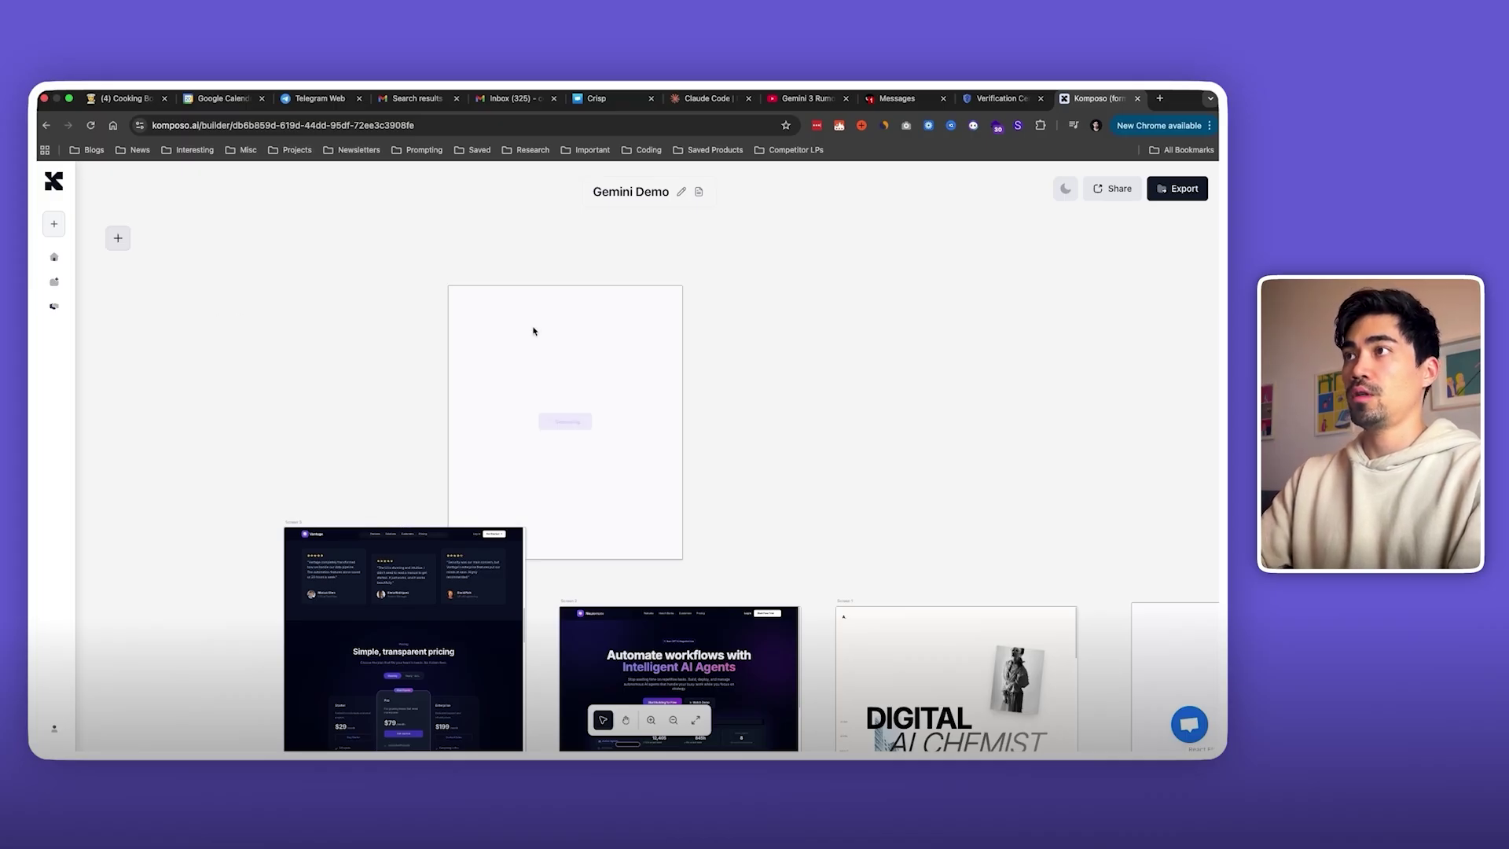
{"action": "left_click_drag", "start_coordinate": [539, 327], "coordinate": [370, 257]}
Step: Copy the original artistic portfolio prompt from the prompt history of the Digital Alchemist Studio screen
{"action": "scroll", "coordinate": [674, 374], "scroll_direction": "right", "scroll_amount": 2}
{"action": "scroll", "coordinate": [674, 374], "scroll_direction": "down", "scroll_amount": 5}
{"action": "scroll", "coordinate": [673, 374], "scroll_direction": "right", "scroll_amount": 2}
{"action": "left_click", "coordinate": [674, 378]}
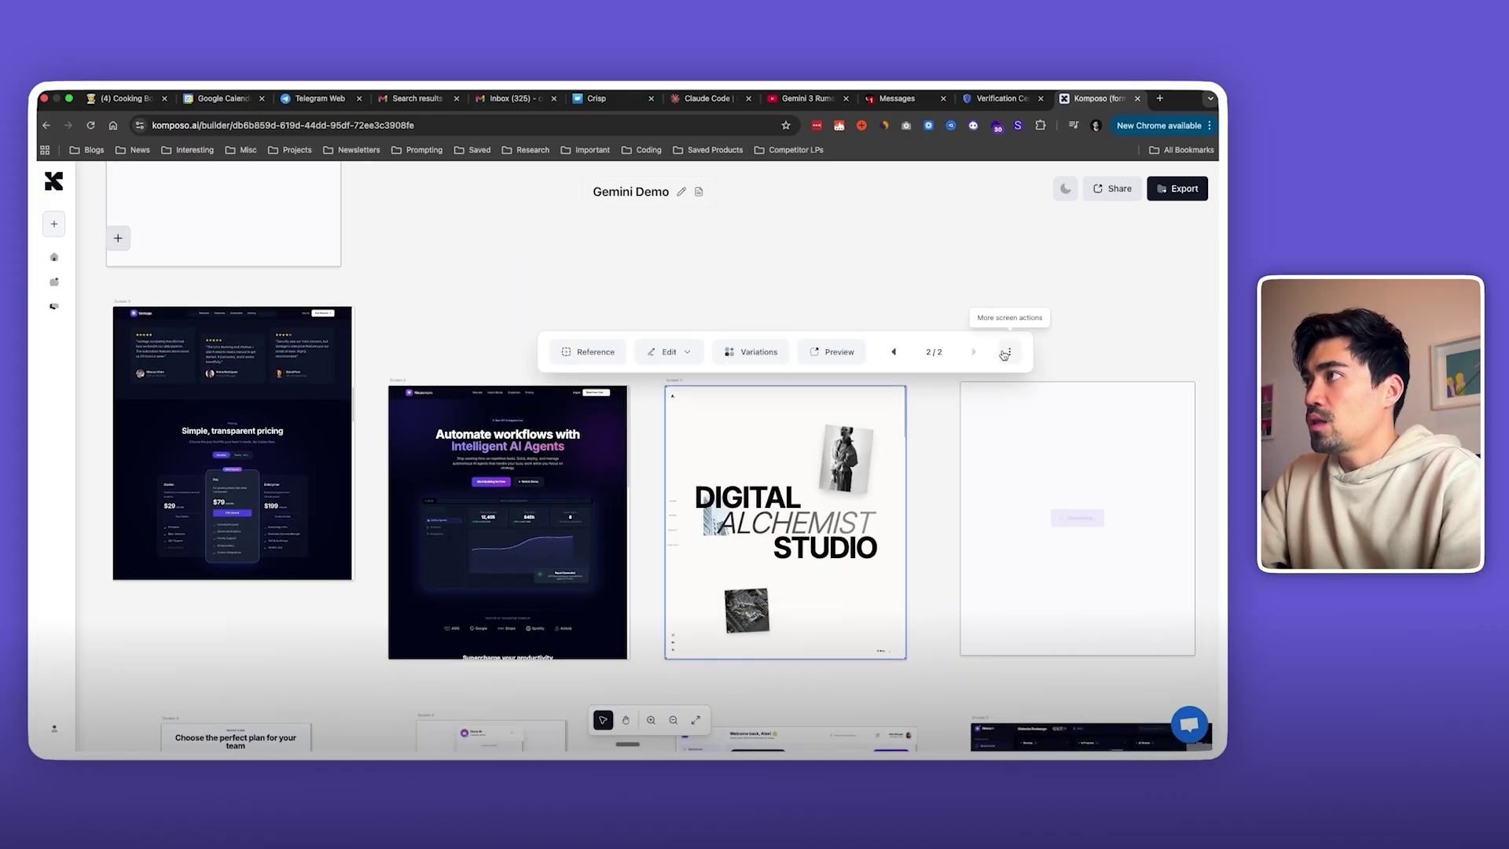
{"action": "left_click", "coordinate": [1009, 351]}
{"action": "left_click", "coordinate": [955, 410]}
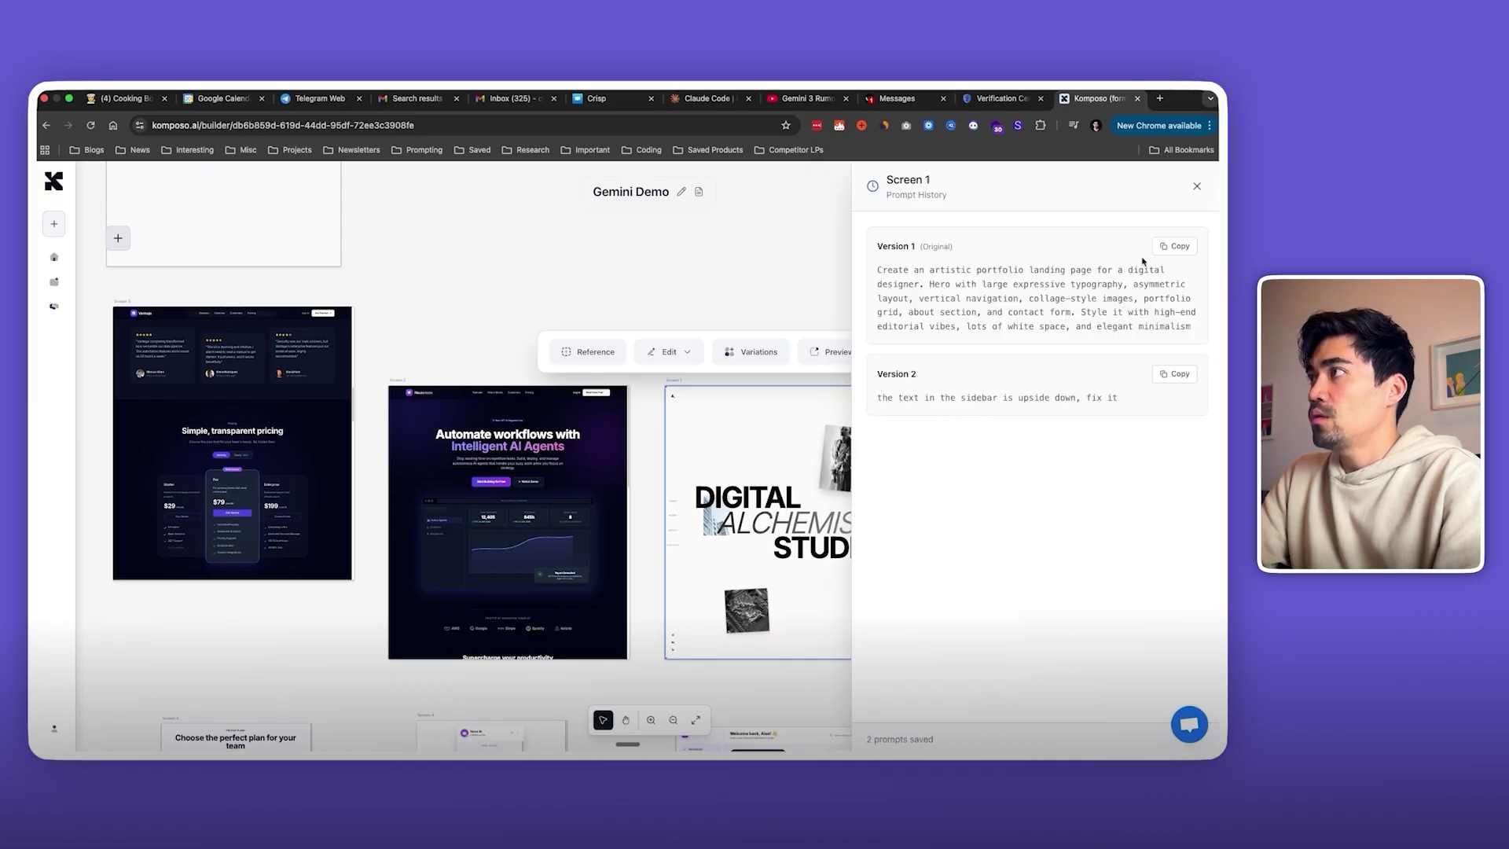
{"action": "left_click", "coordinate": [1197, 186]}
Step: Generate a marketing website from the copied portfolio prompt with Design Max on and place it above the Digital Alchemist Studio screen
{"action": "scroll", "coordinate": [809, 313], "scroll_direction": "up", "scroll_amount": 5}
{"action": "left_click", "coordinate": [118, 238]}
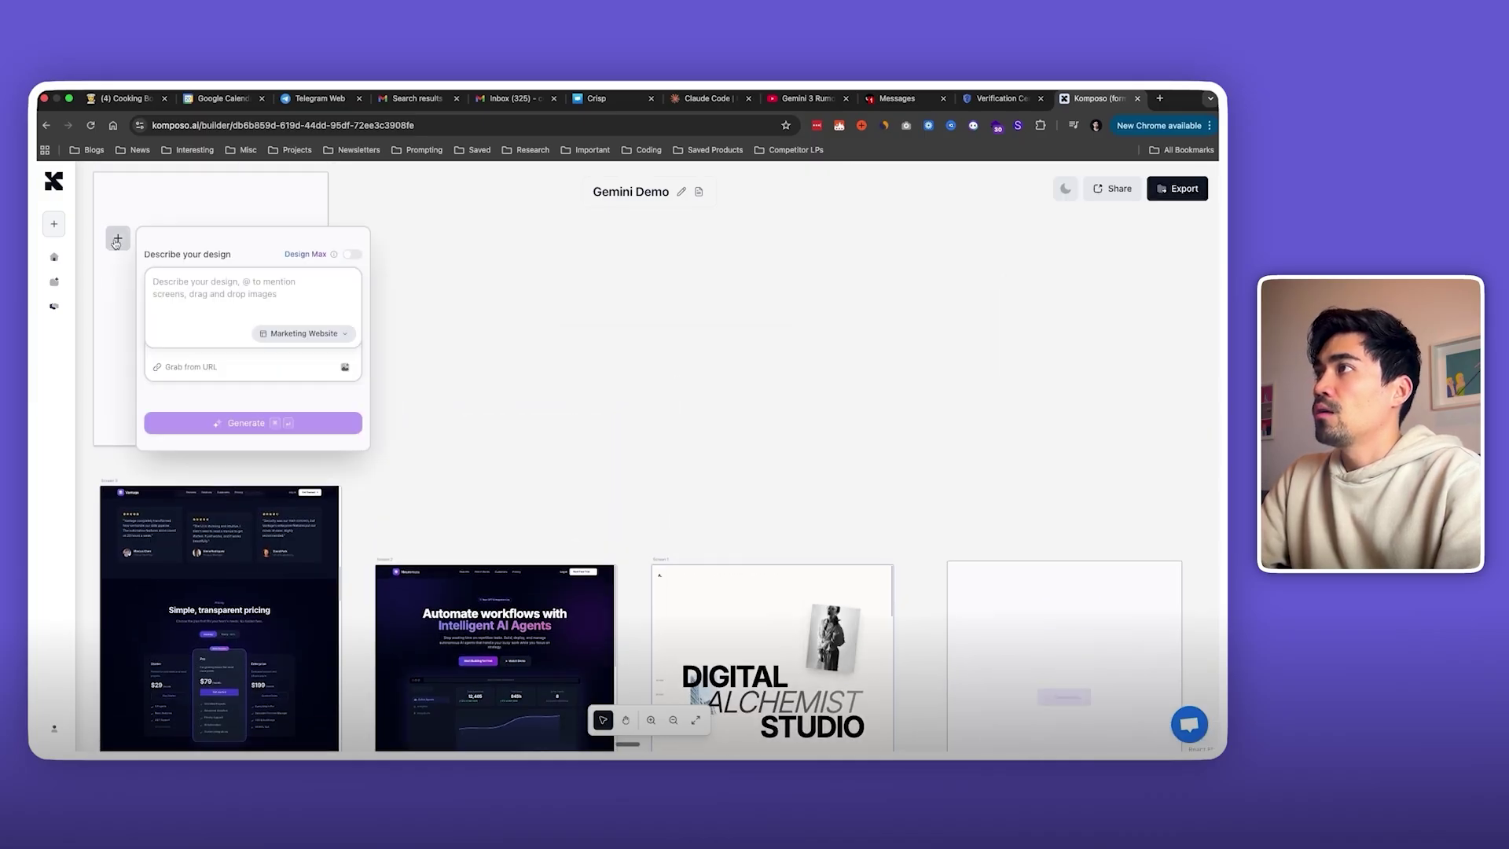
{"action": "left_click", "coordinate": [352, 254]}
{"action": "key", "text": "super+v"}
{"action": "key", "text": "super+Return"}
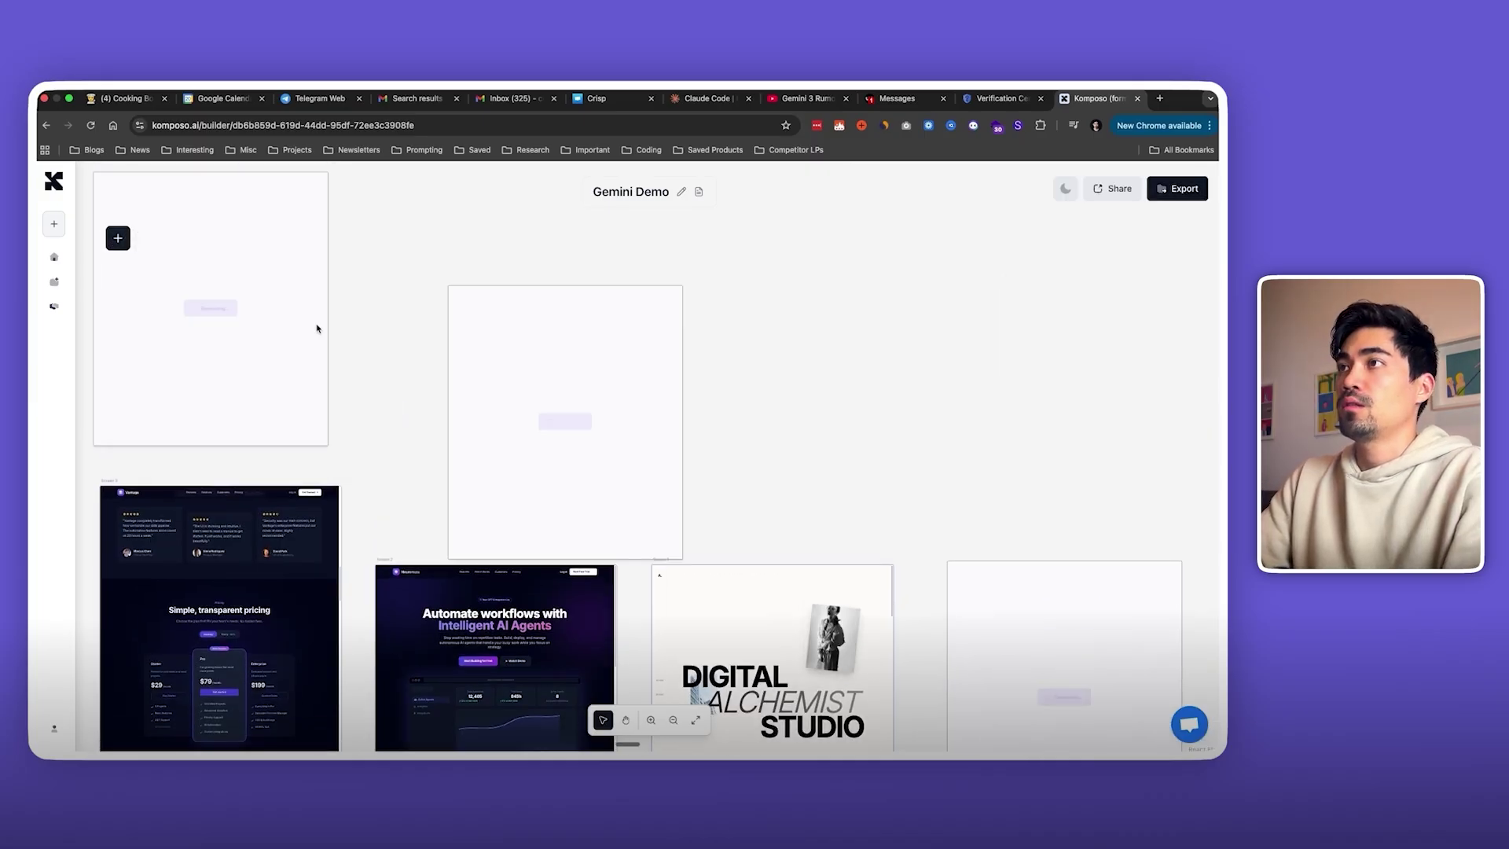
{"action": "left_click_drag", "start_coordinate": [562, 378], "coordinate": [768, 312]}
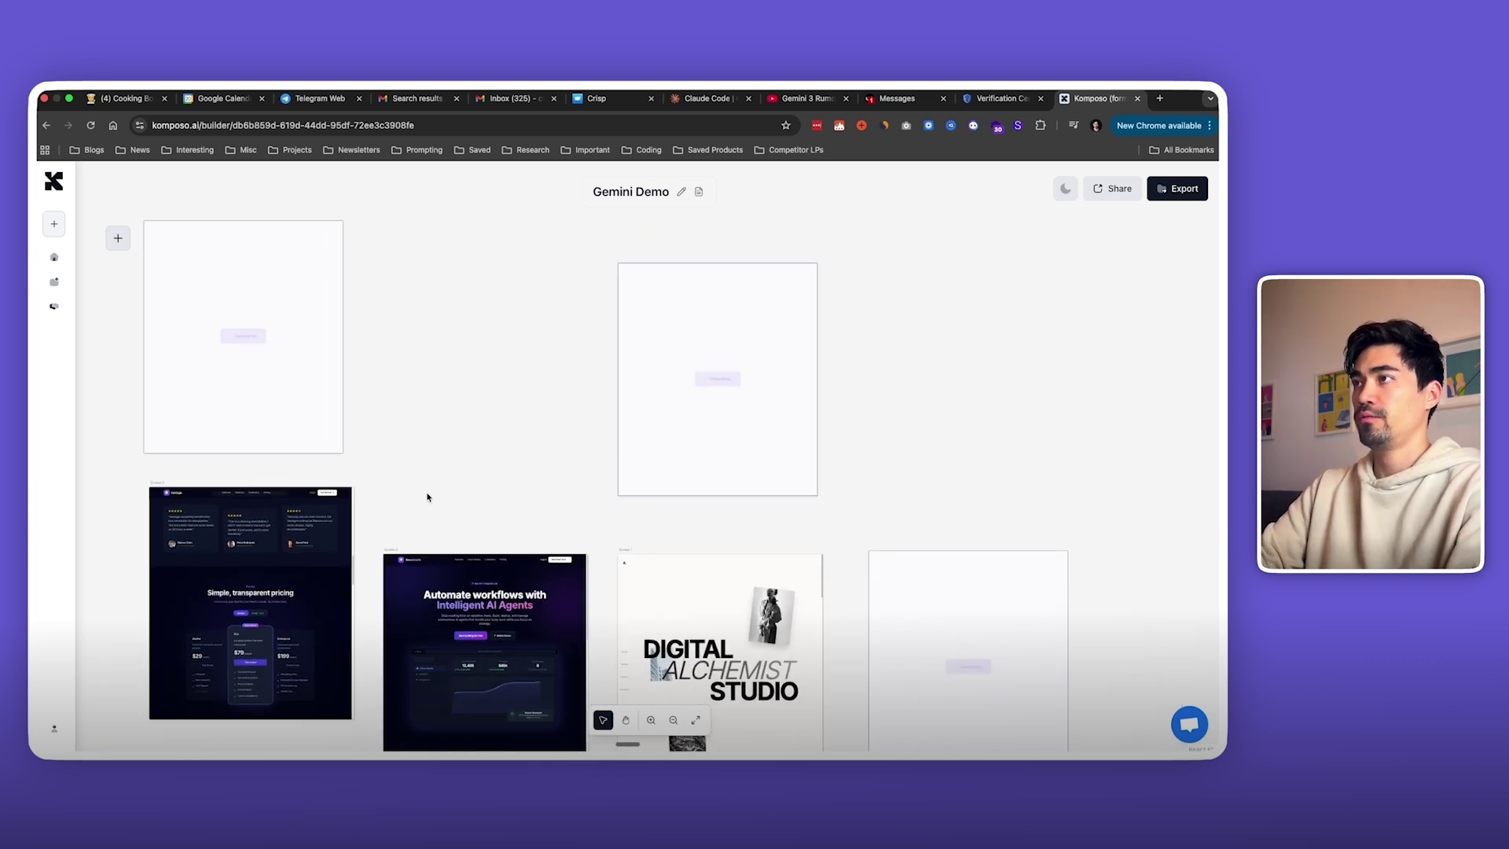
Step: Examine the generated CloudFlow landing page from its hero and feature cards through testimonials, pricing and the footer
{"action": "scroll", "coordinate": [535, 401], "scroll_direction": "up", "scroll_amount": 5}
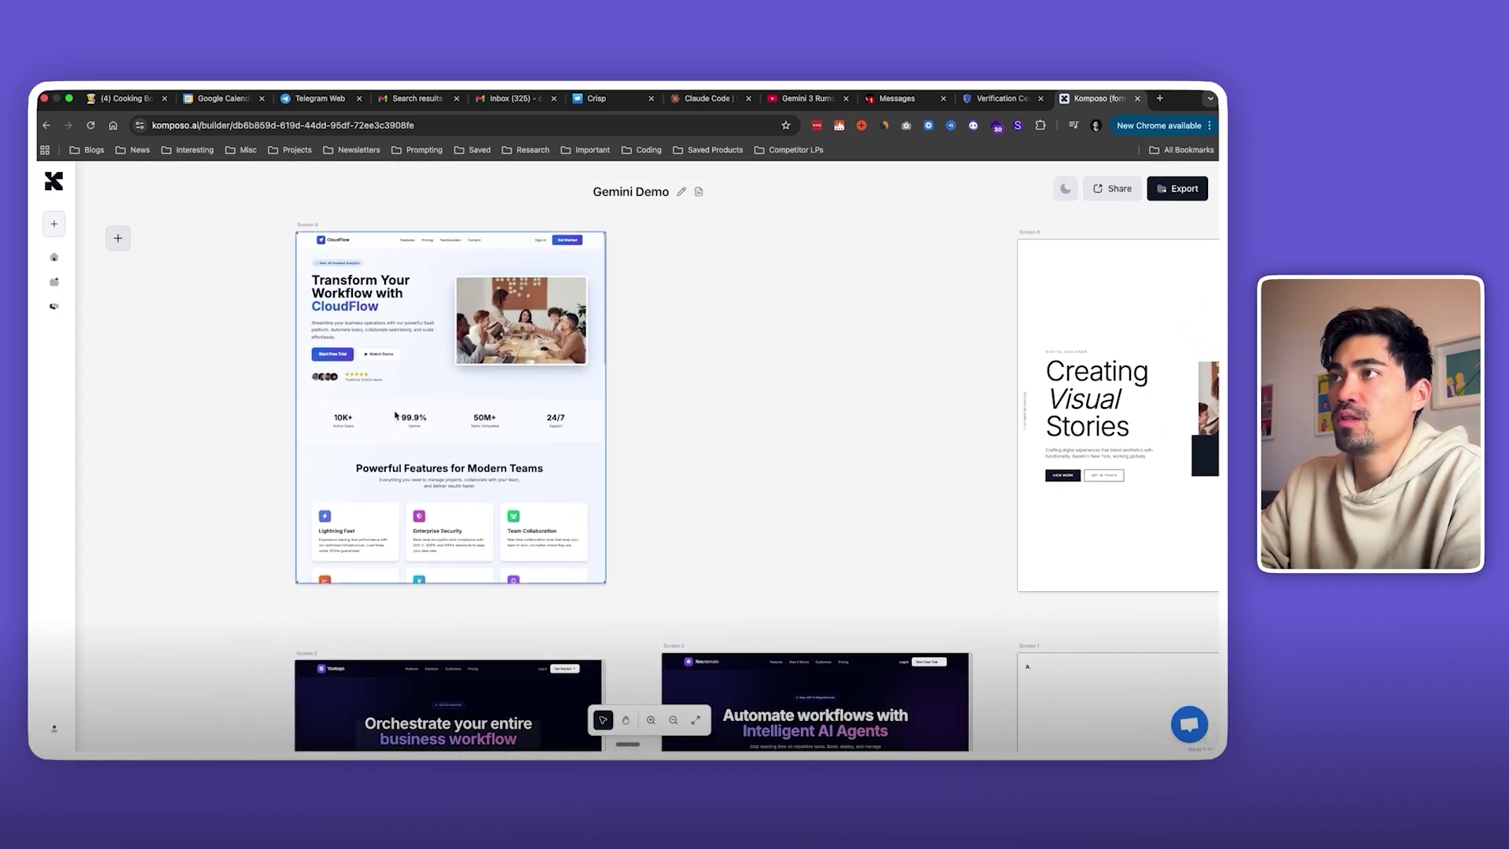
{"action": "left_click", "coordinate": [395, 415]}
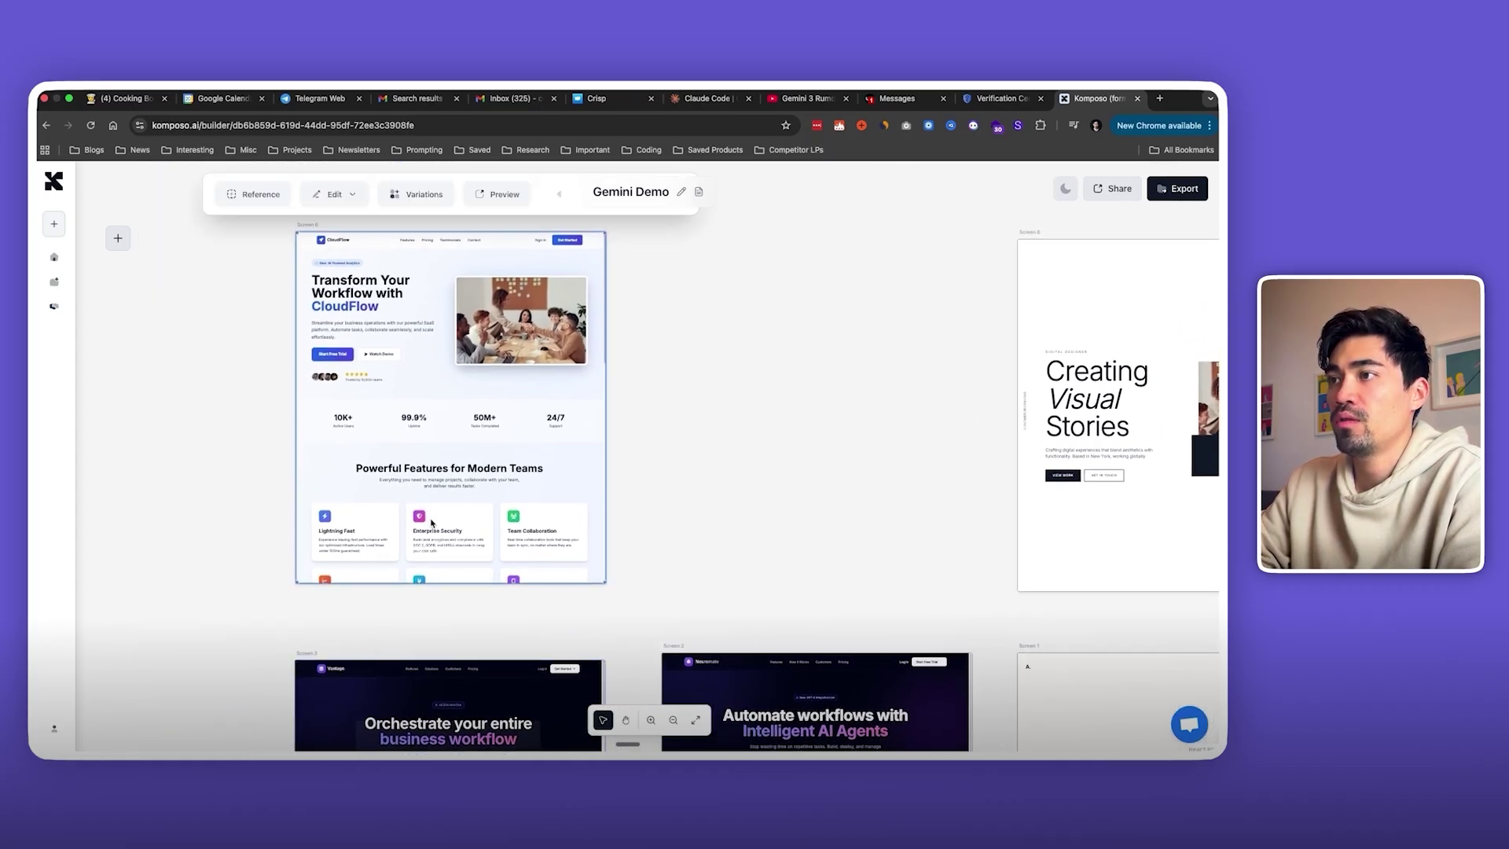
{"action": "scroll", "coordinate": [422, 445], "scroll_direction": "down", "scroll_amount": 3}
{"action": "scroll", "coordinate": [422, 444], "scroll_direction": "down", "scroll_amount": 1}
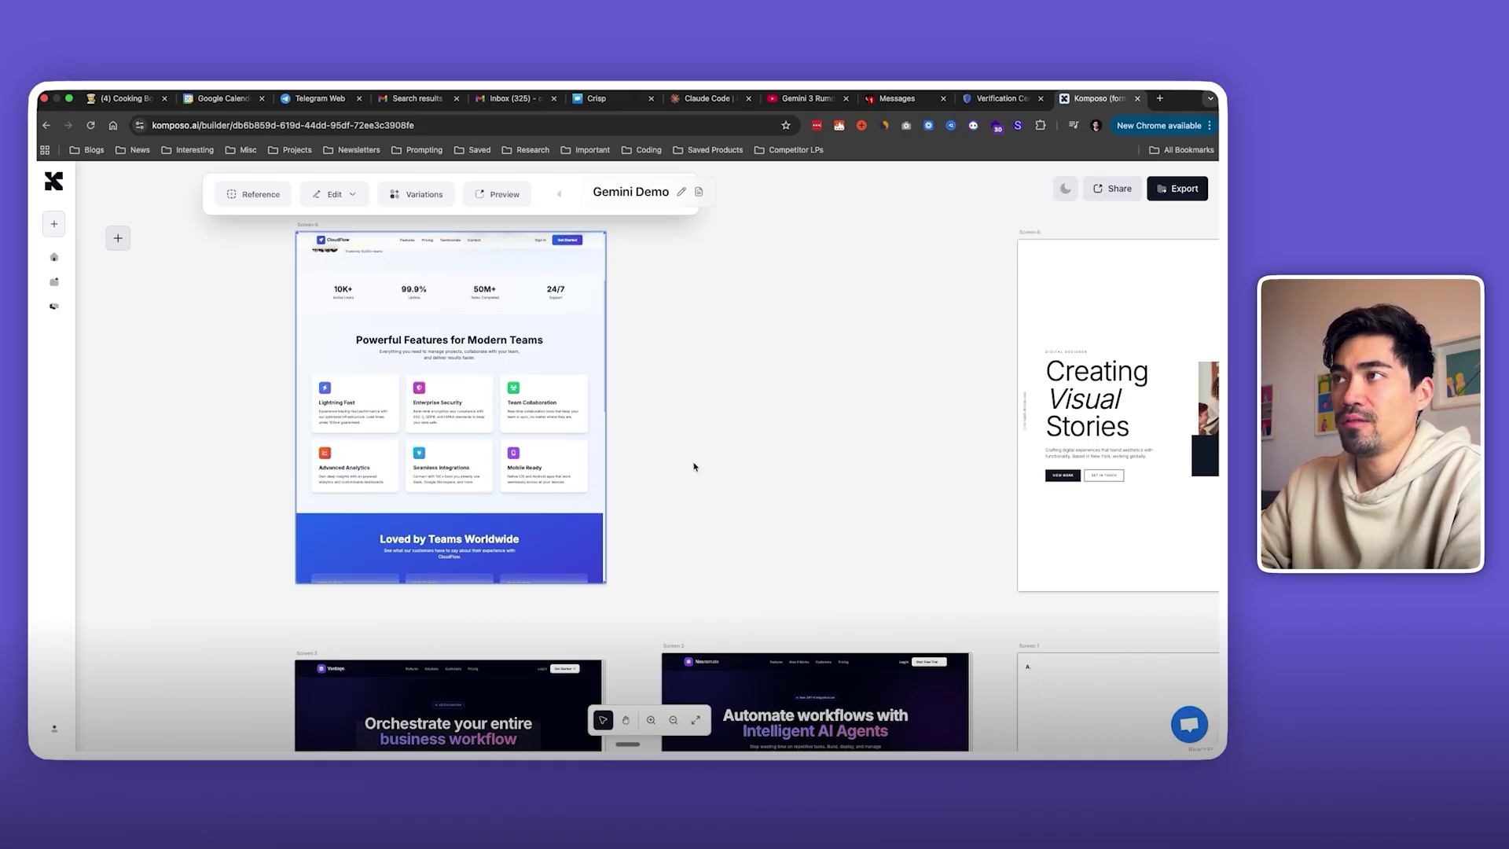
{"action": "scroll", "coordinate": [664, 457], "scroll_direction": "up", "scroll_amount": 3}
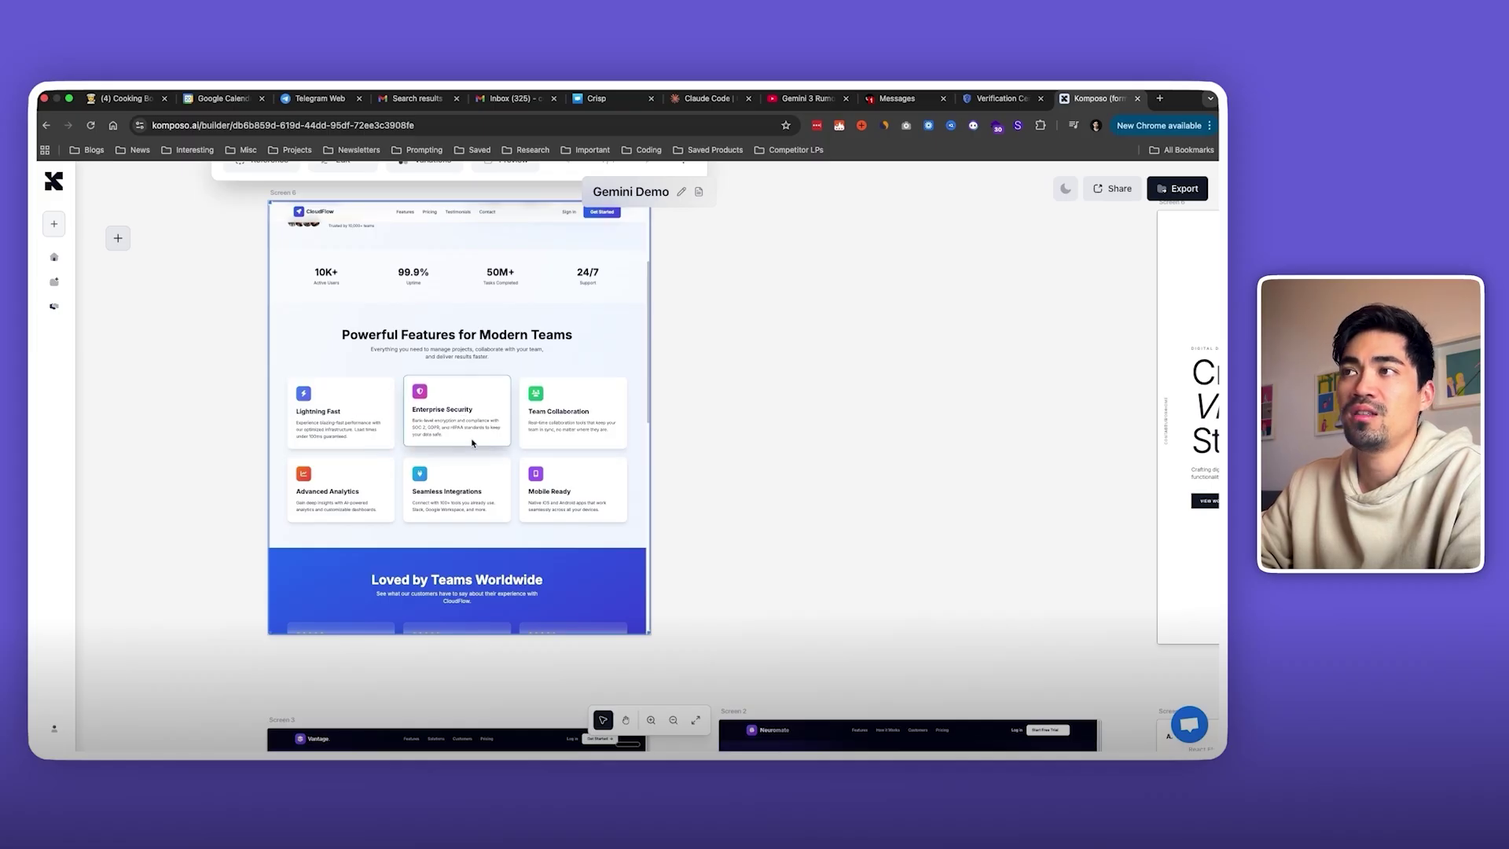
{"action": "scroll", "coordinate": [464, 432], "scroll_direction": "down", "scroll_amount": 3}
{"action": "scroll", "coordinate": [472, 443], "scroll_direction": "down", "scroll_amount": 4}
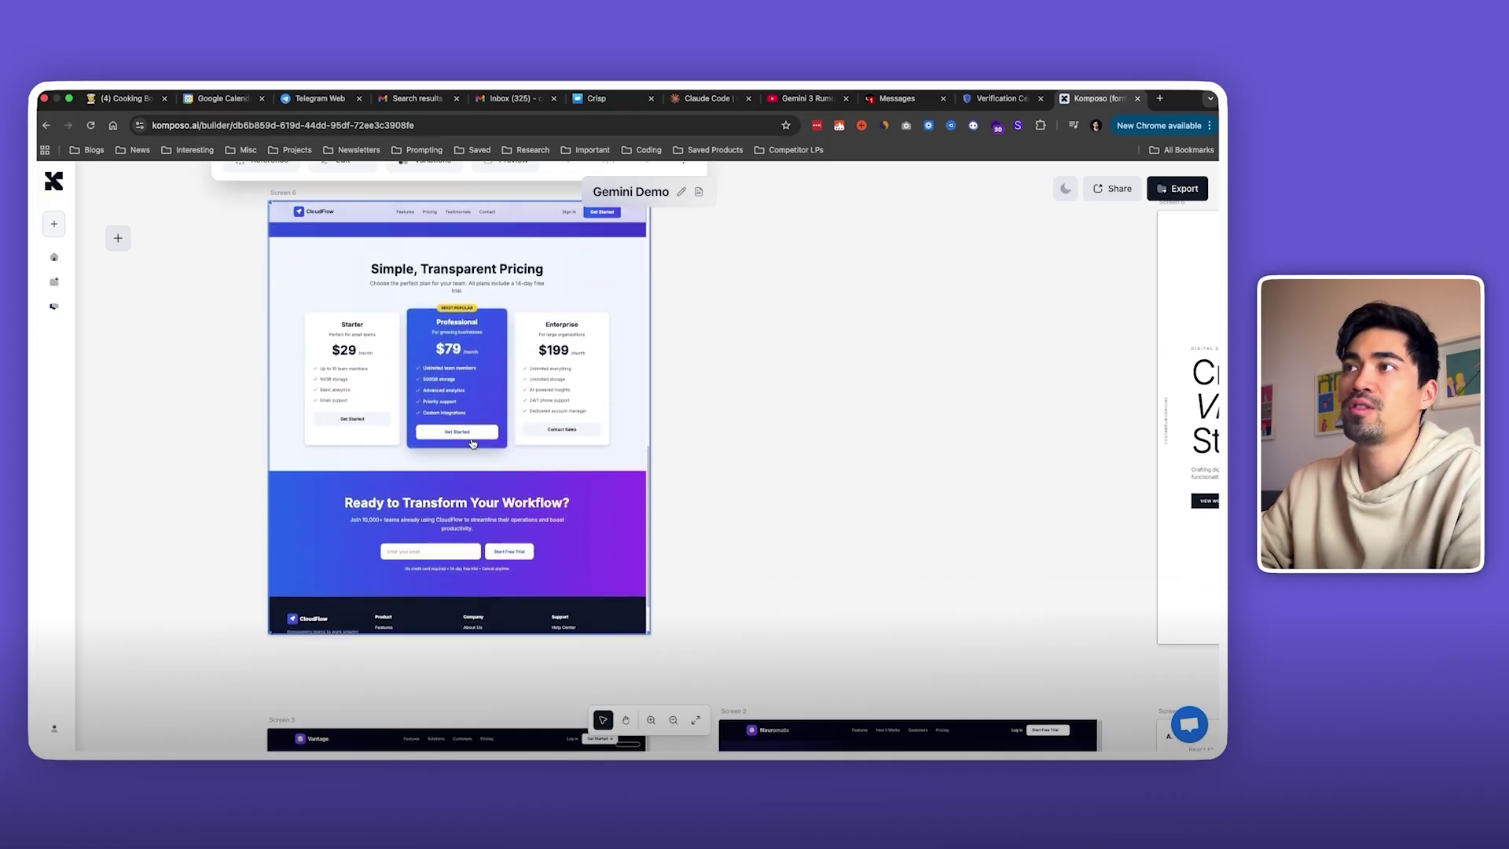
{"action": "scroll", "coordinate": [473, 444], "scroll_direction": "up", "scroll_amount": 2}
{"action": "scroll", "coordinate": [472, 443], "scroll_direction": "up", "scroll_amount": 4}
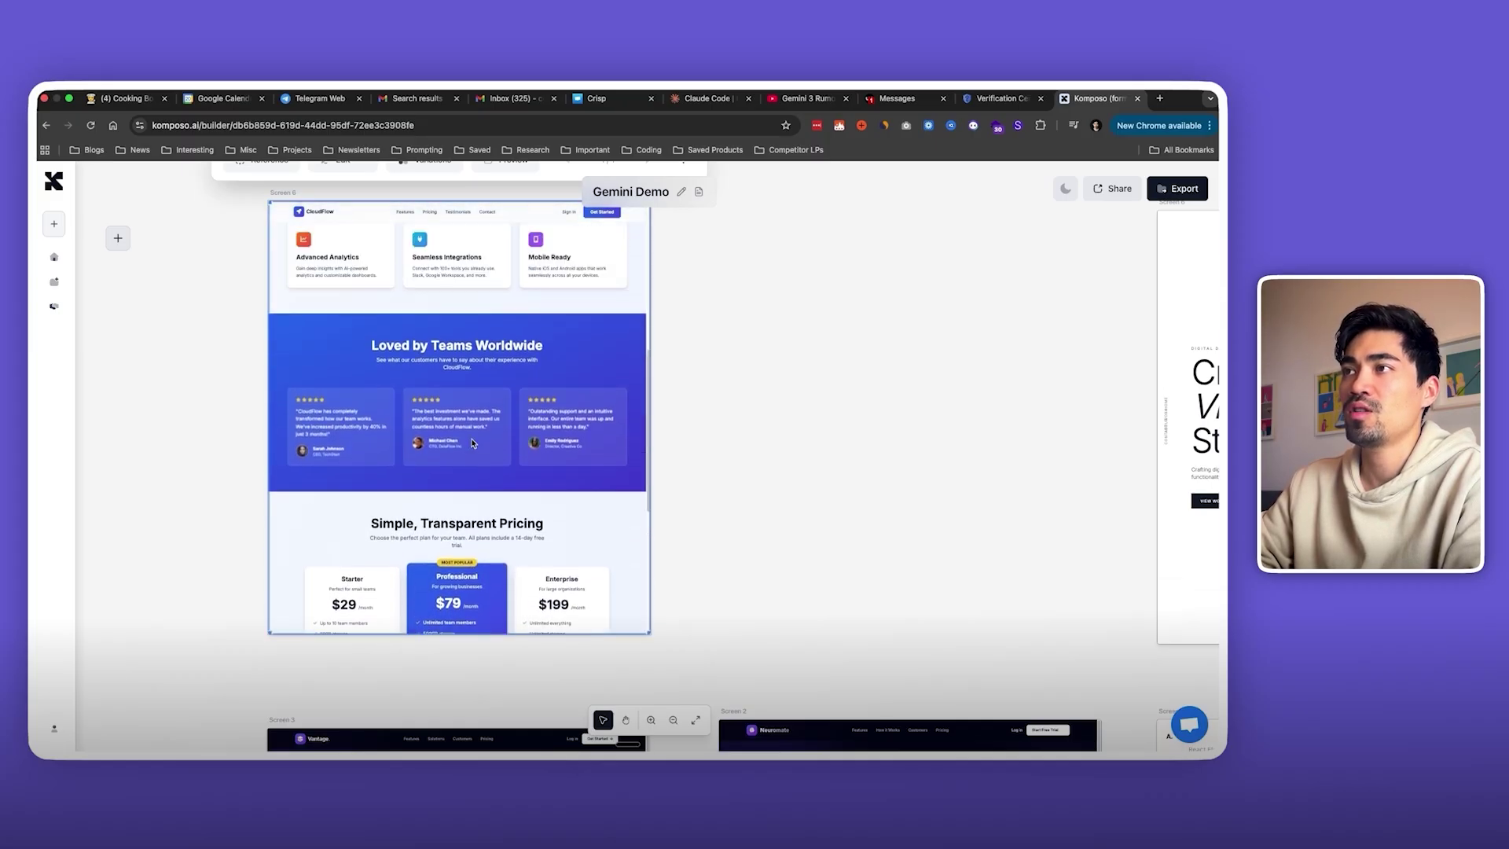
{"action": "scroll", "coordinate": [471, 443], "scroll_direction": "down", "scroll_amount": 6}
{"action": "scroll", "coordinate": [473, 443], "scroll_direction": "up", "scroll_amount": 10}
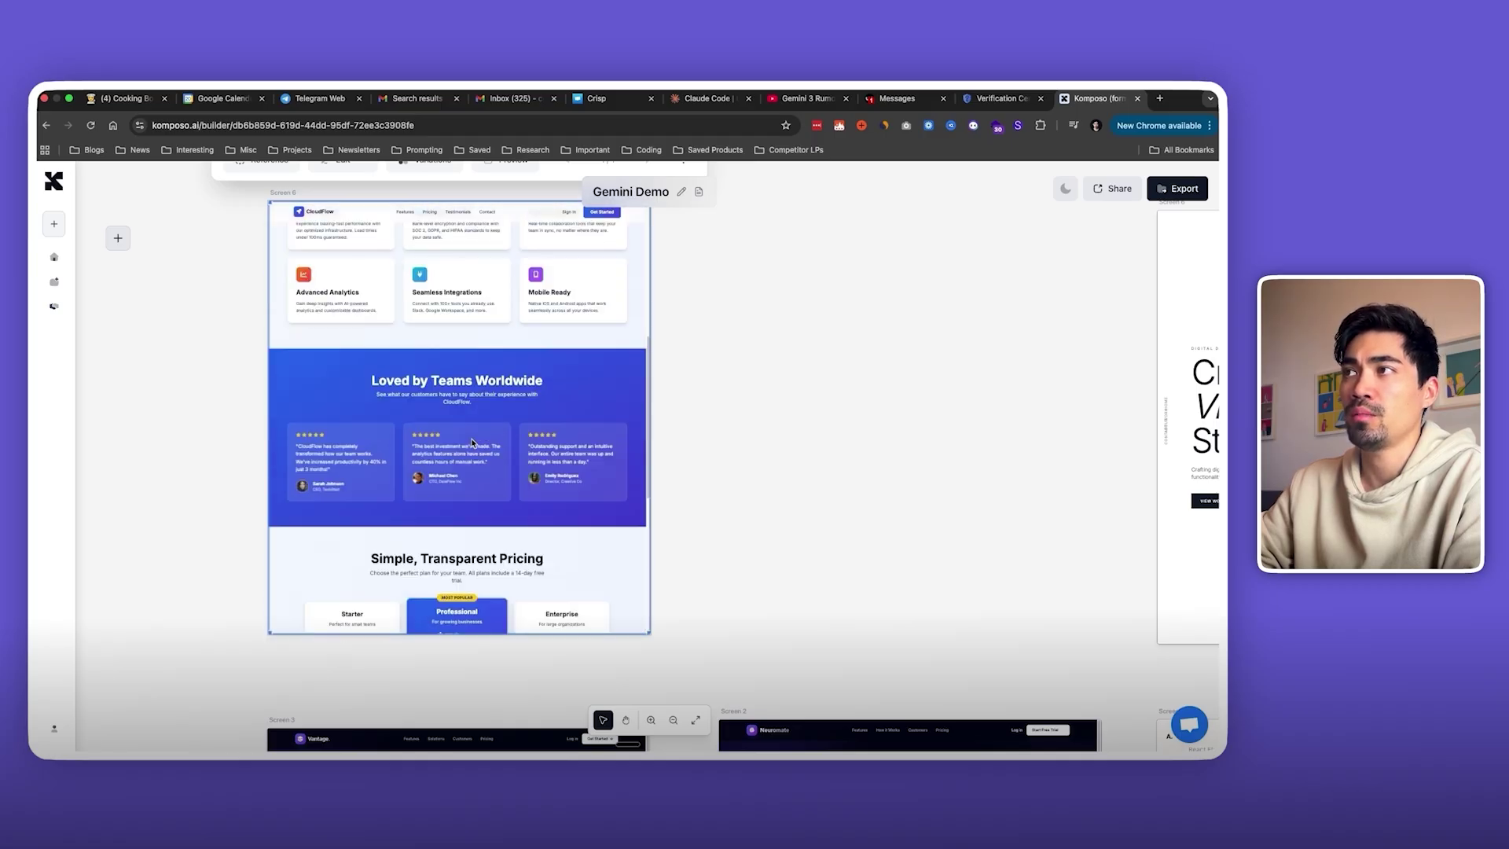
{"action": "right_click", "coordinate": [733, 531]}
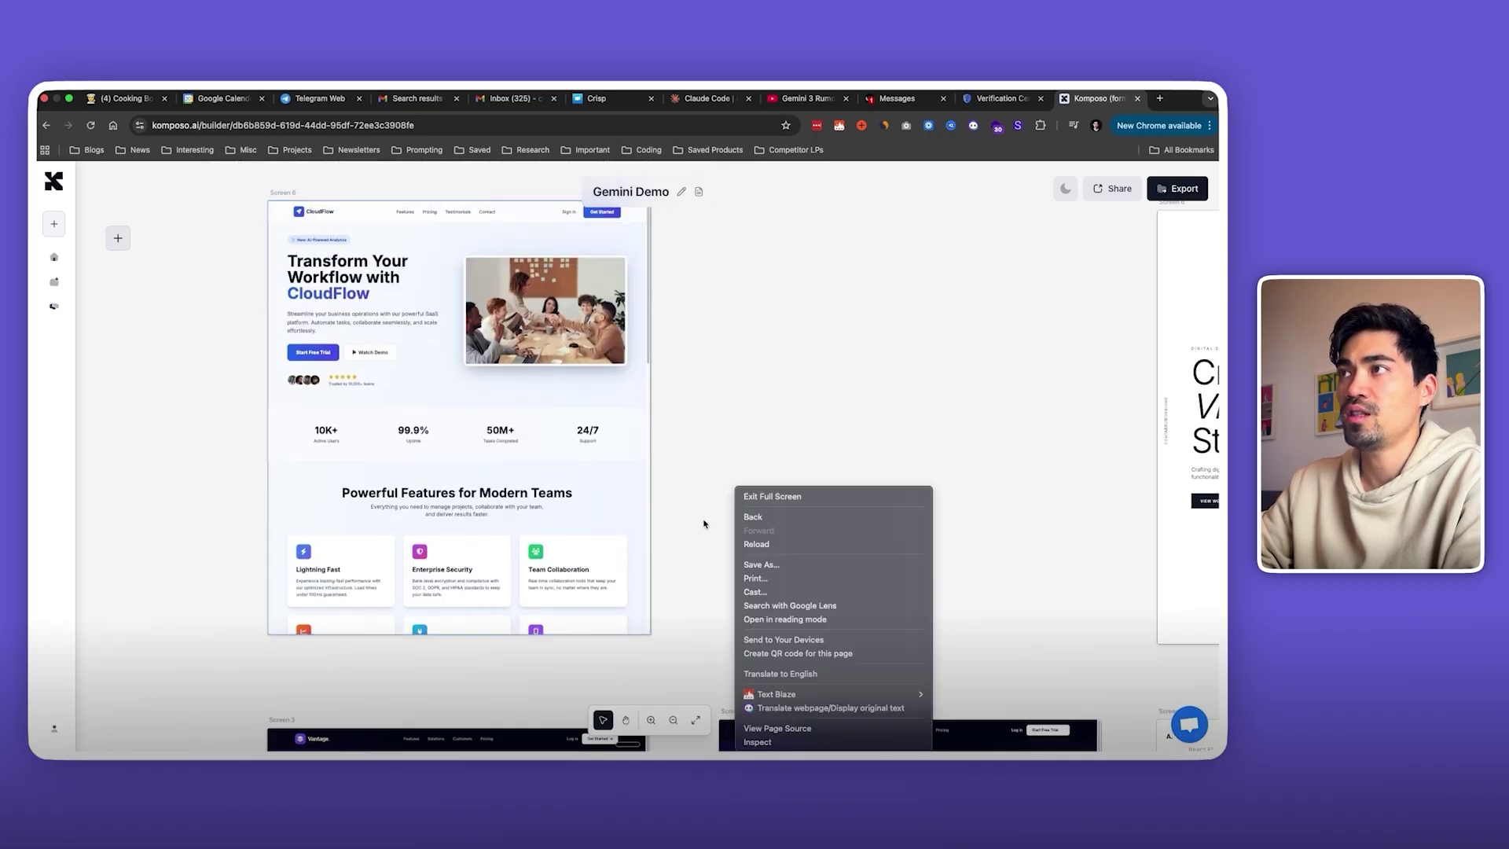
{"action": "left_click", "coordinate": [694, 532]}
Step: Compare the Vantage landing page's hero, testimonials and pricing with the CloudFlow page above it
{"action": "scroll", "coordinate": [693, 532], "scroll_direction": "down", "scroll_amount": 5}
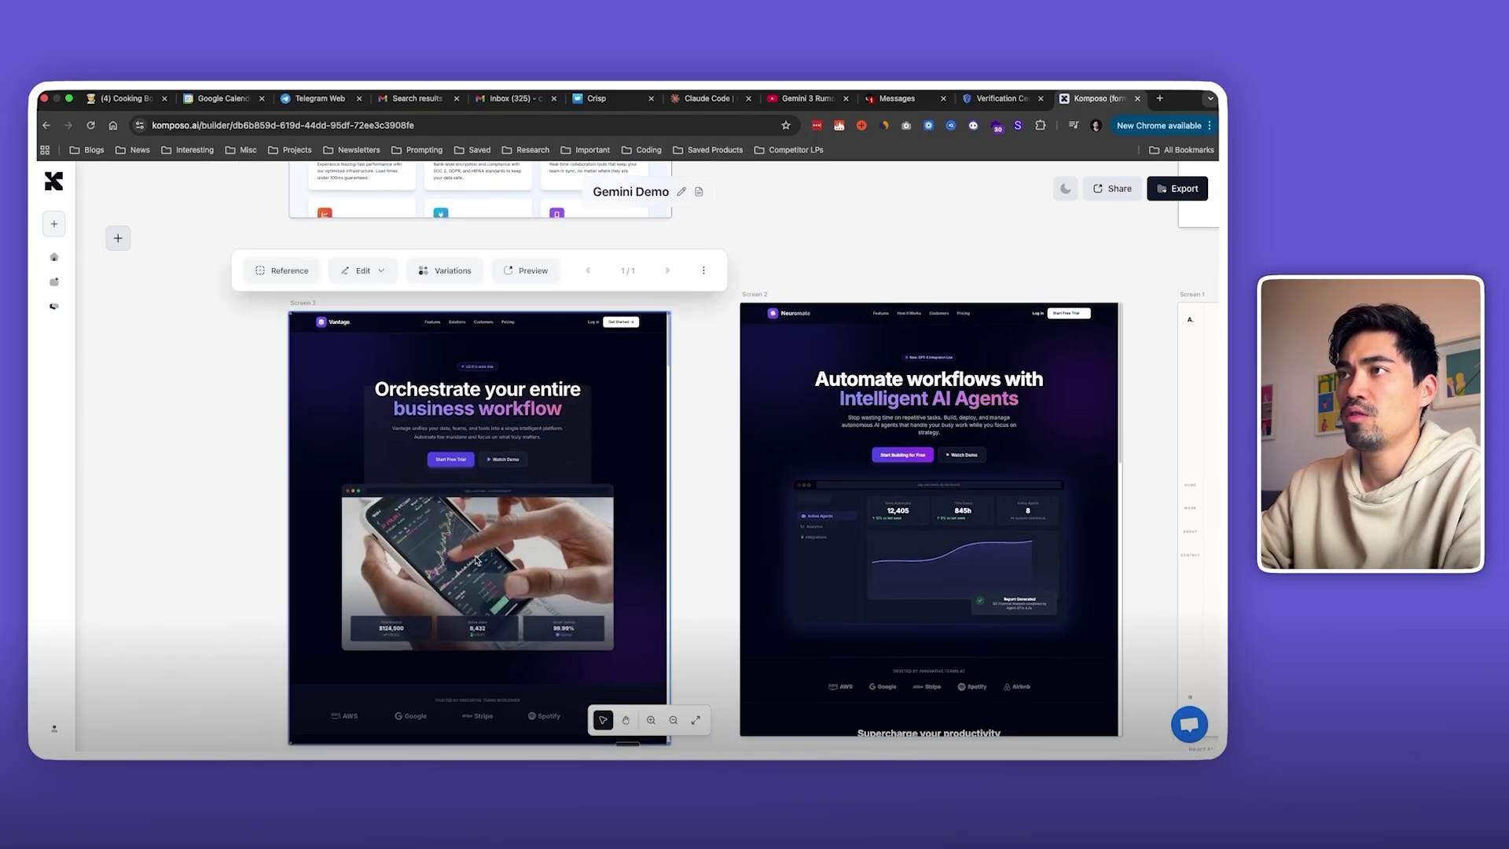
{"action": "scroll", "coordinate": [476, 559], "scroll_direction": "down", "scroll_amount": 15}
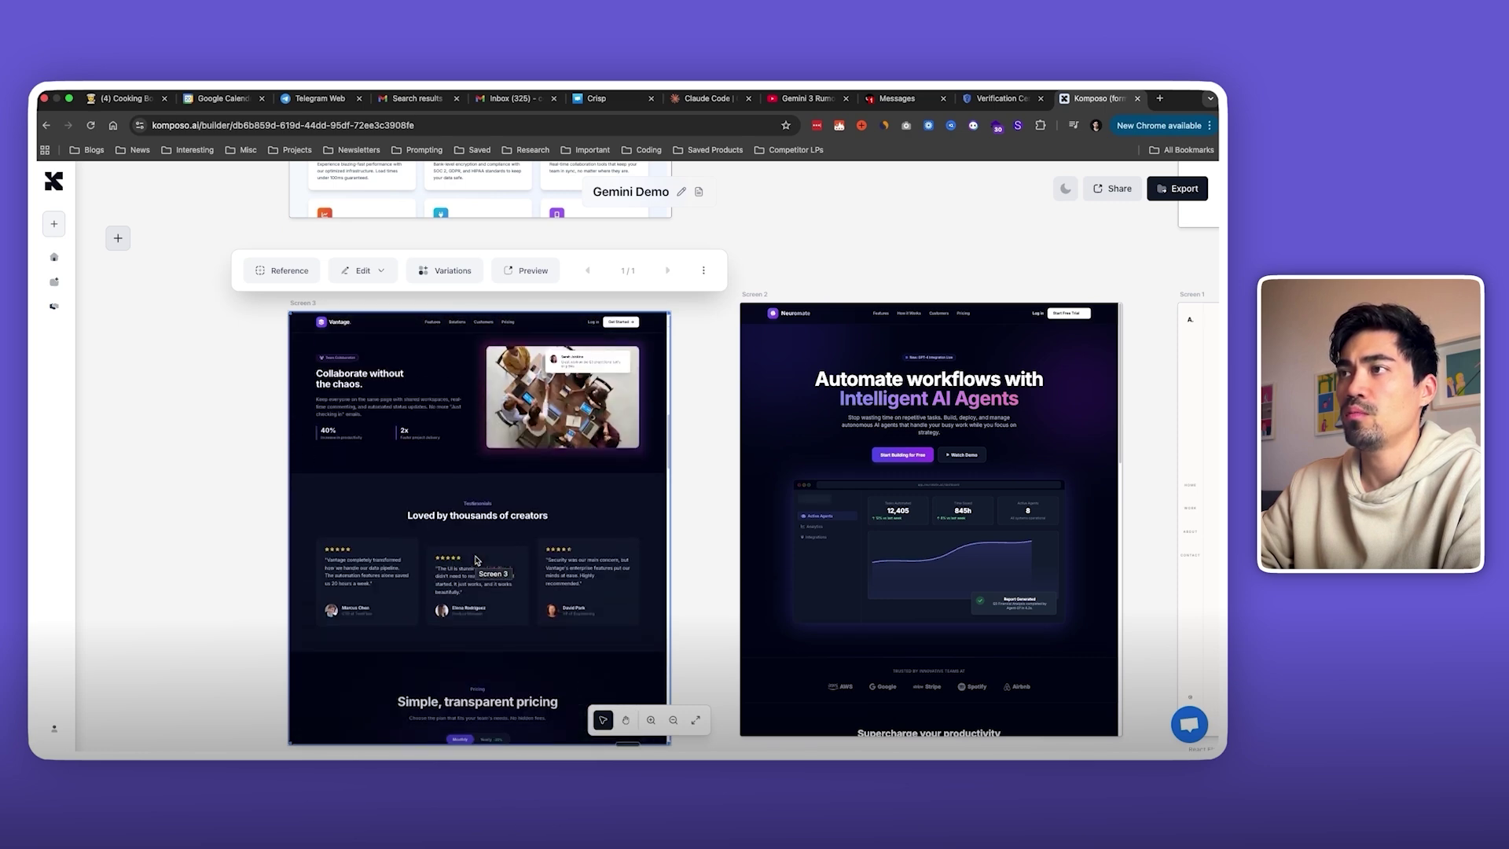
{"action": "scroll", "coordinate": [476, 560], "scroll_direction": "down", "scroll_amount": 10}
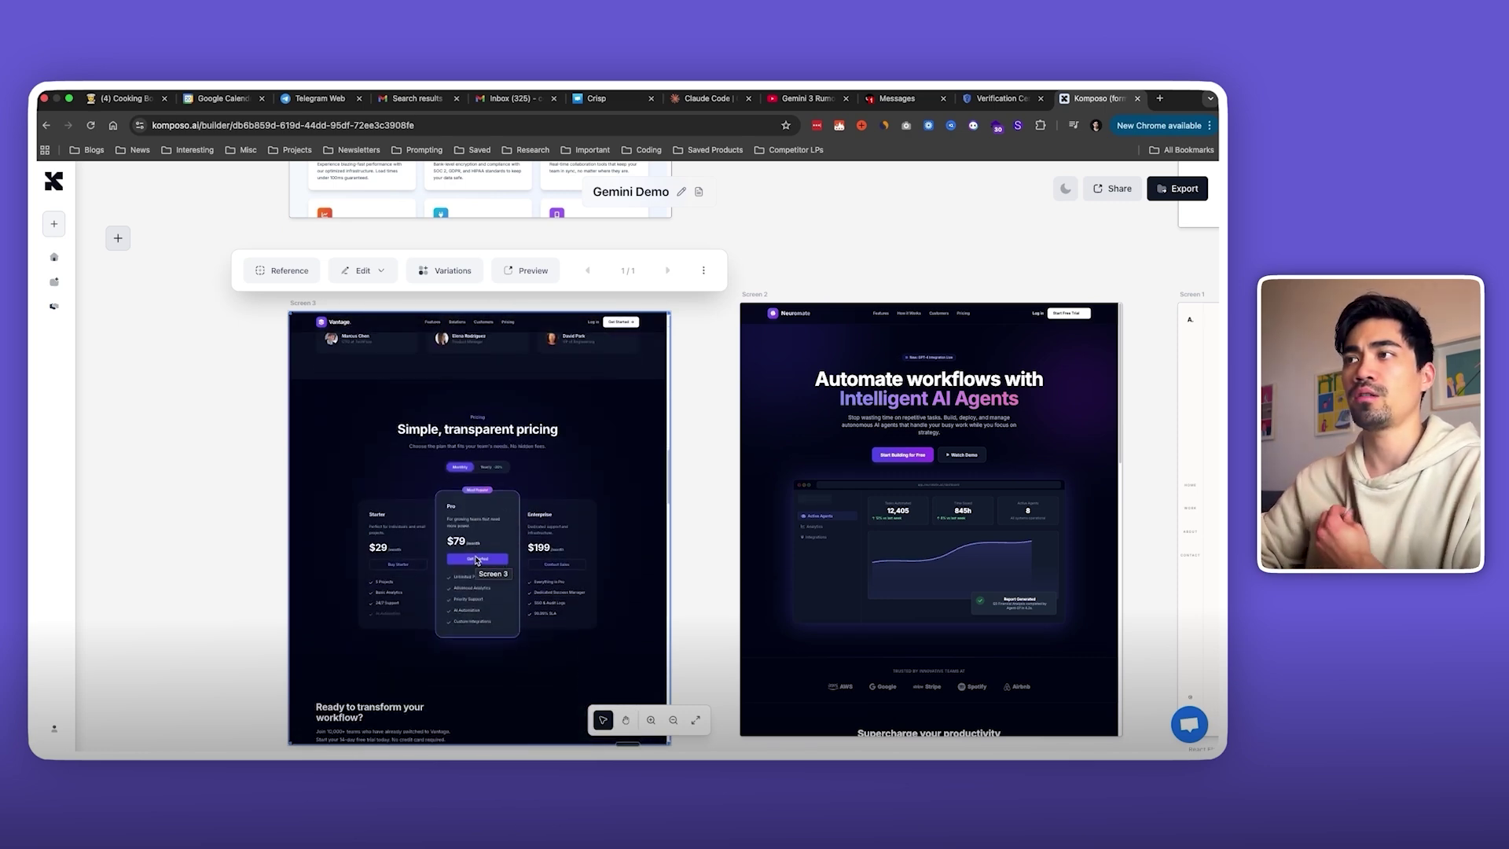
{"action": "scroll", "coordinate": [476, 559], "scroll_direction": "up", "scroll_amount": 20}
{"action": "scroll", "coordinate": [696, 437], "scroll_direction": "up", "scroll_amount": 5}
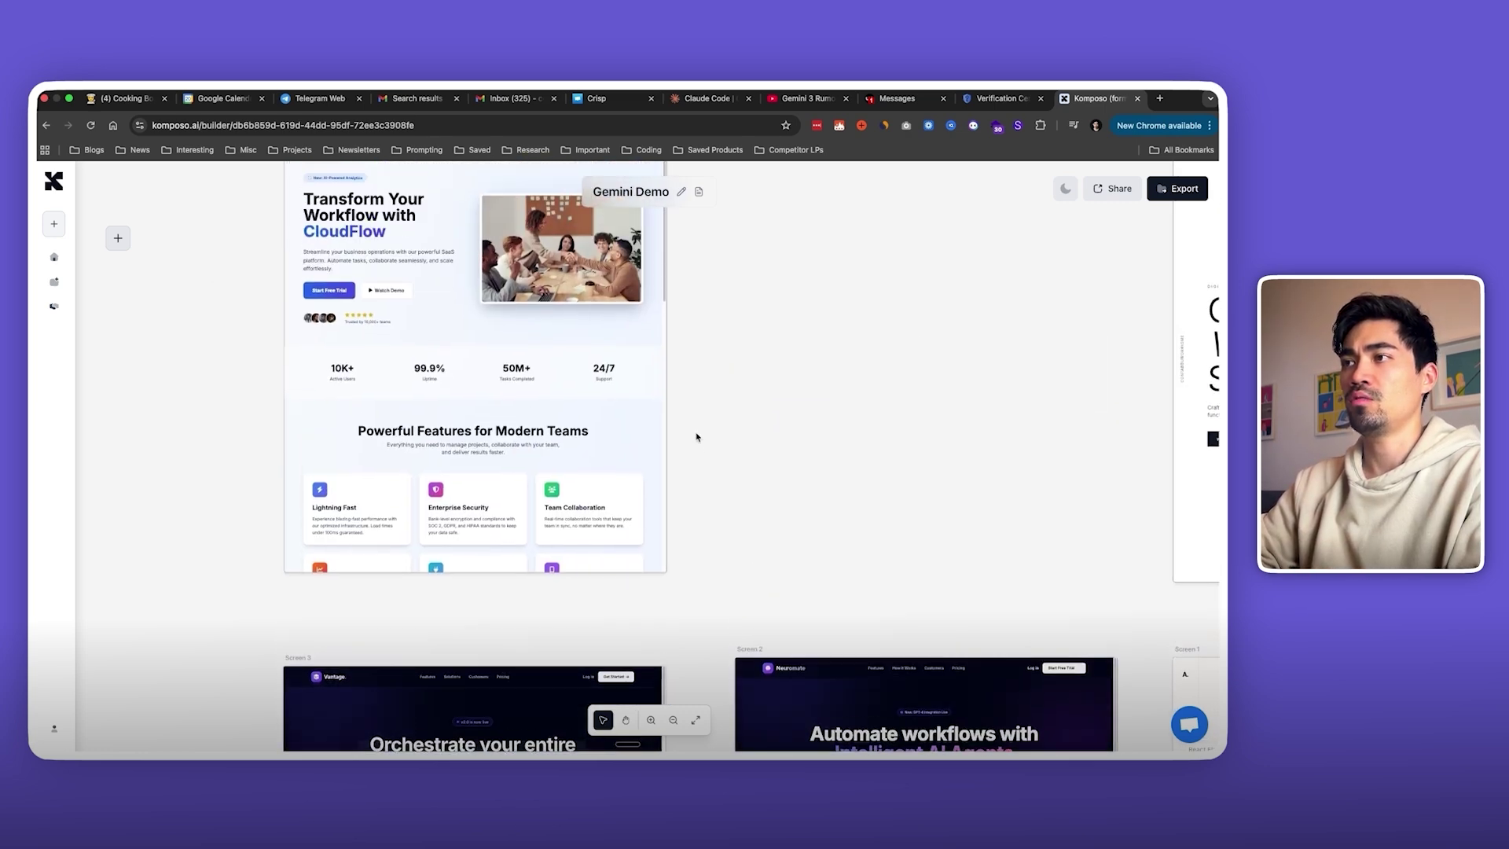
{"action": "scroll", "coordinate": [696, 438], "scroll_direction": "down", "scroll_amount": 3}
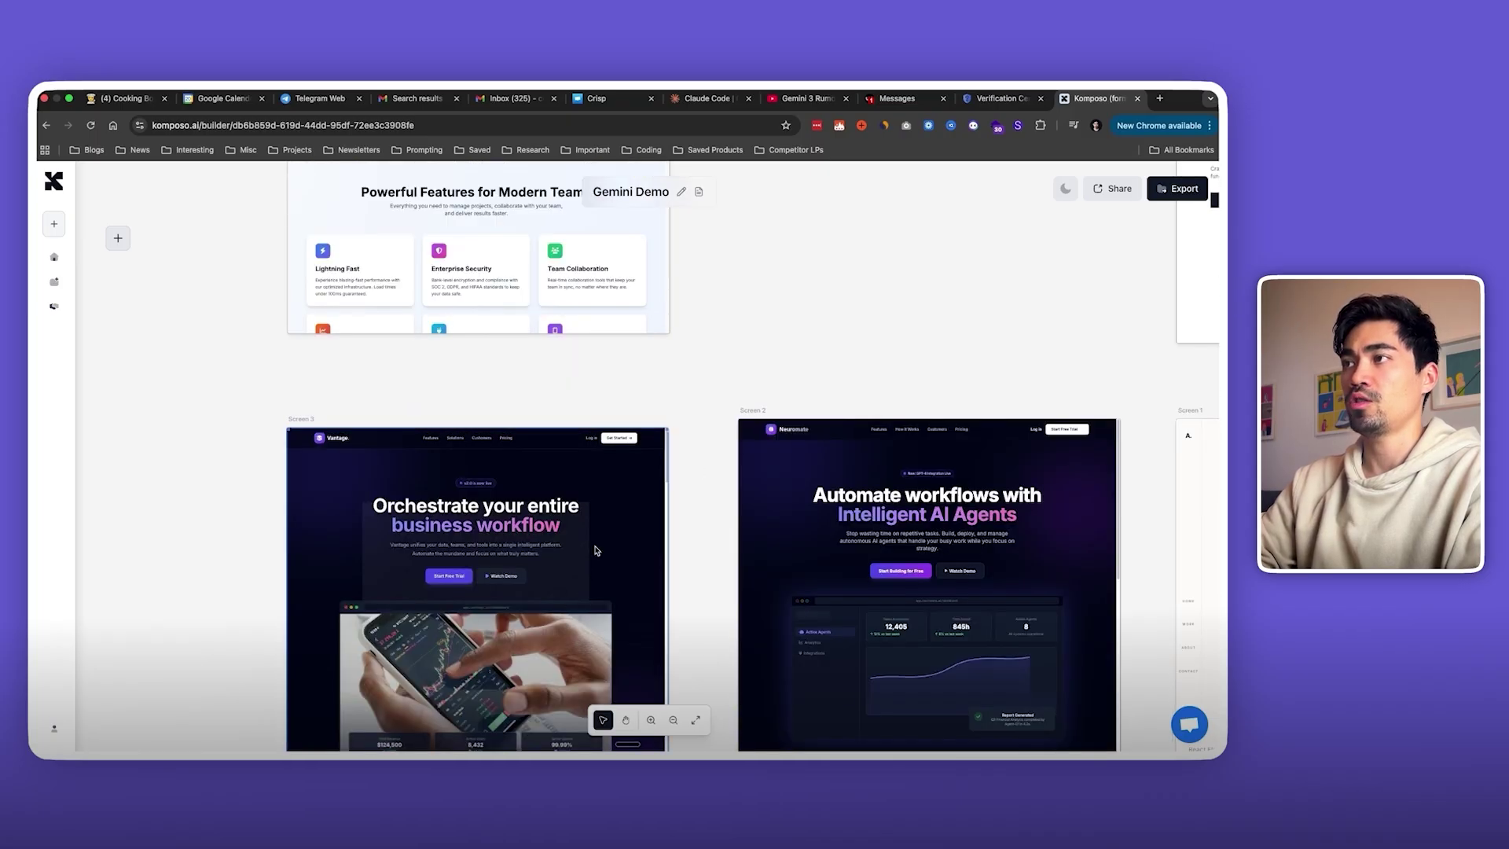
{"action": "scroll", "coordinate": [716, 500], "scroll_direction": "up", "scroll_amount": 3}
{"action": "scroll", "coordinate": [741, 485], "scroll_direction": "right", "scroll_amount": 6}
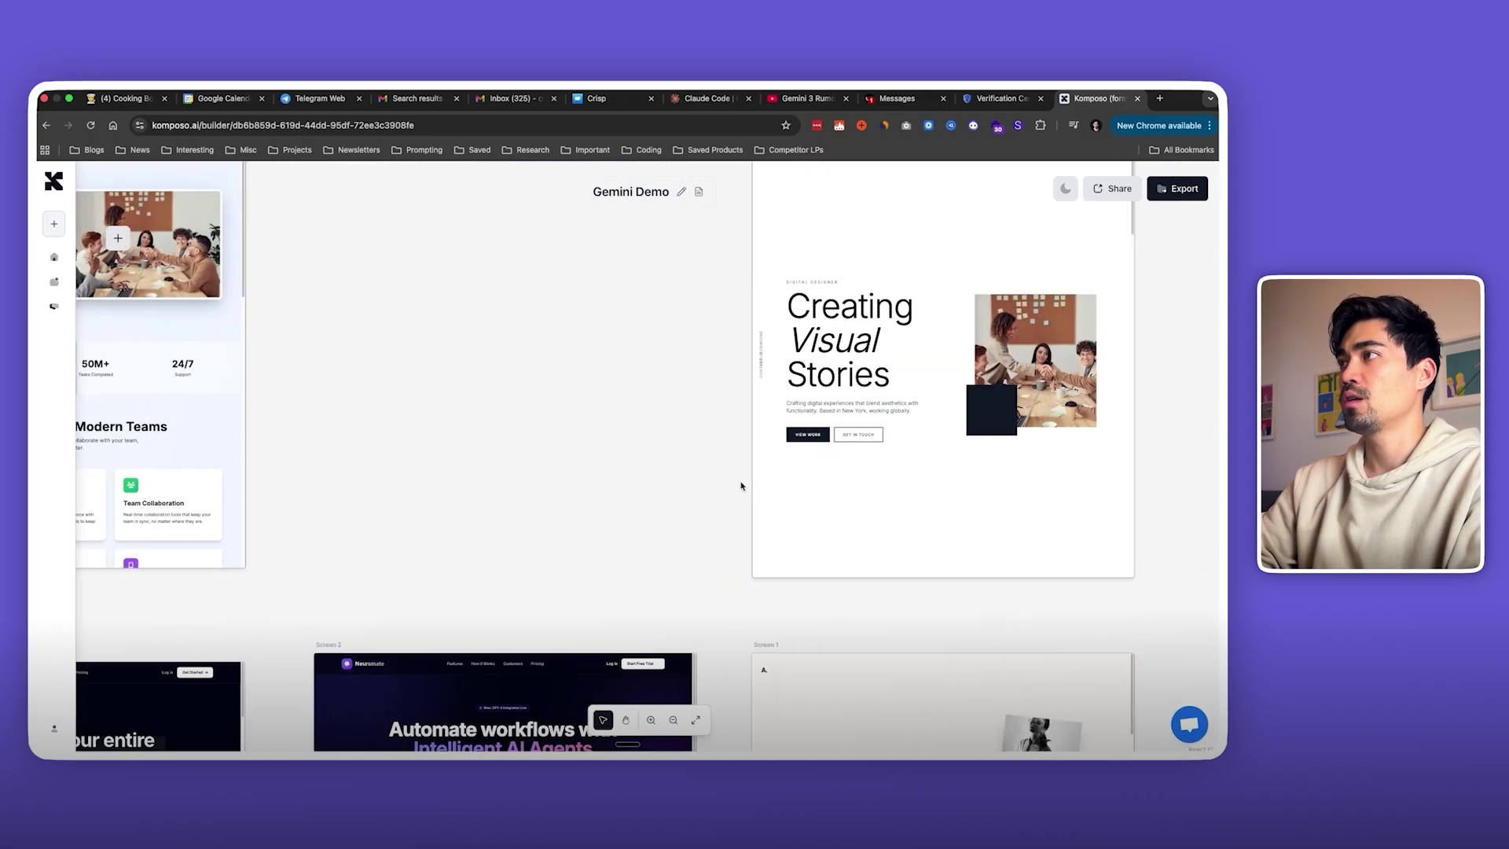
Step: Examine the generated Creating Visual Stories portfolio from its hero and project entries through the Philosophy section to the contact form and footer
{"action": "scroll", "coordinate": [741, 486], "scroll_direction": "right", "scroll_amount": 1}
{"action": "scroll", "coordinate": [1113, 480], "scroll_direction": "right", "scroll_amount": 5}
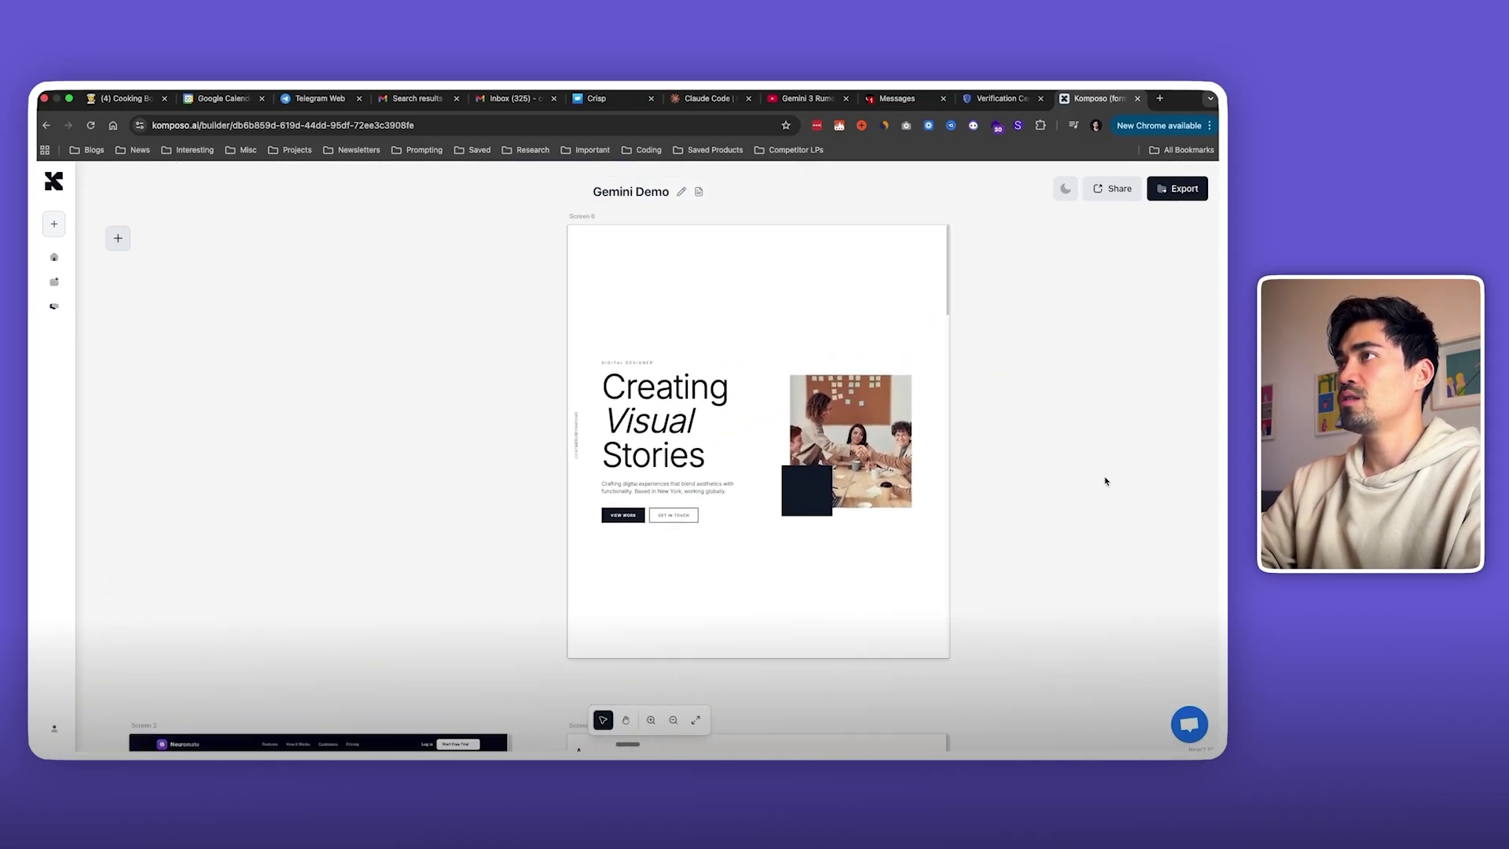
{"action": "scroll", "coordinate": [1106, 481], "scroll_direction": "right", "scroll_amount": 1}
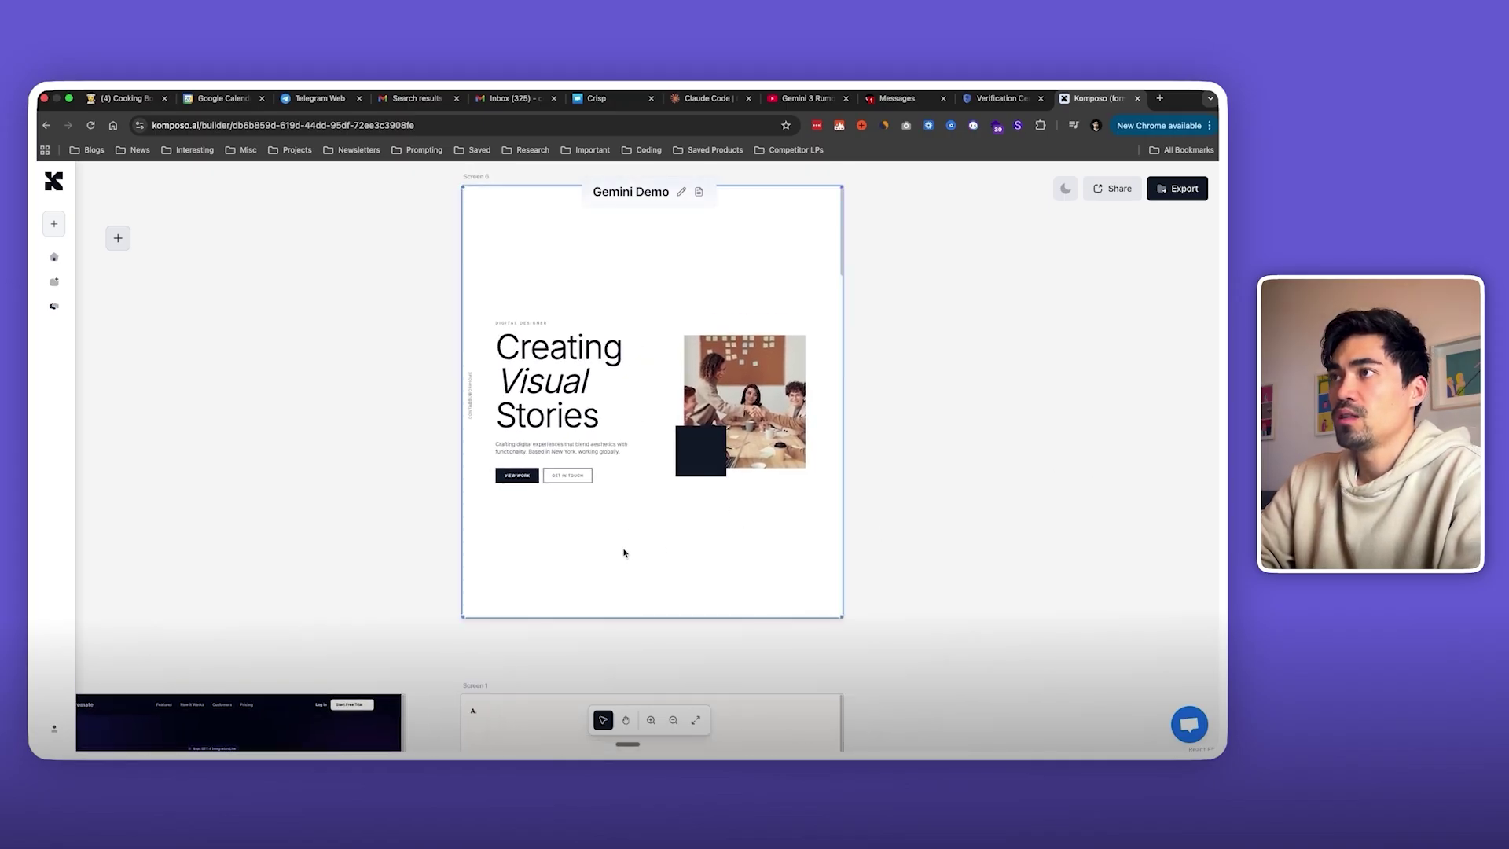
{"action": "scroll", "coordinate": [906, 543], "scroll_direction": "down", "scroll_amount": 5}
{"action": "scroll", "coordinate": [906, 544], "scroll_direction": "up", "scroll_amount": 8}
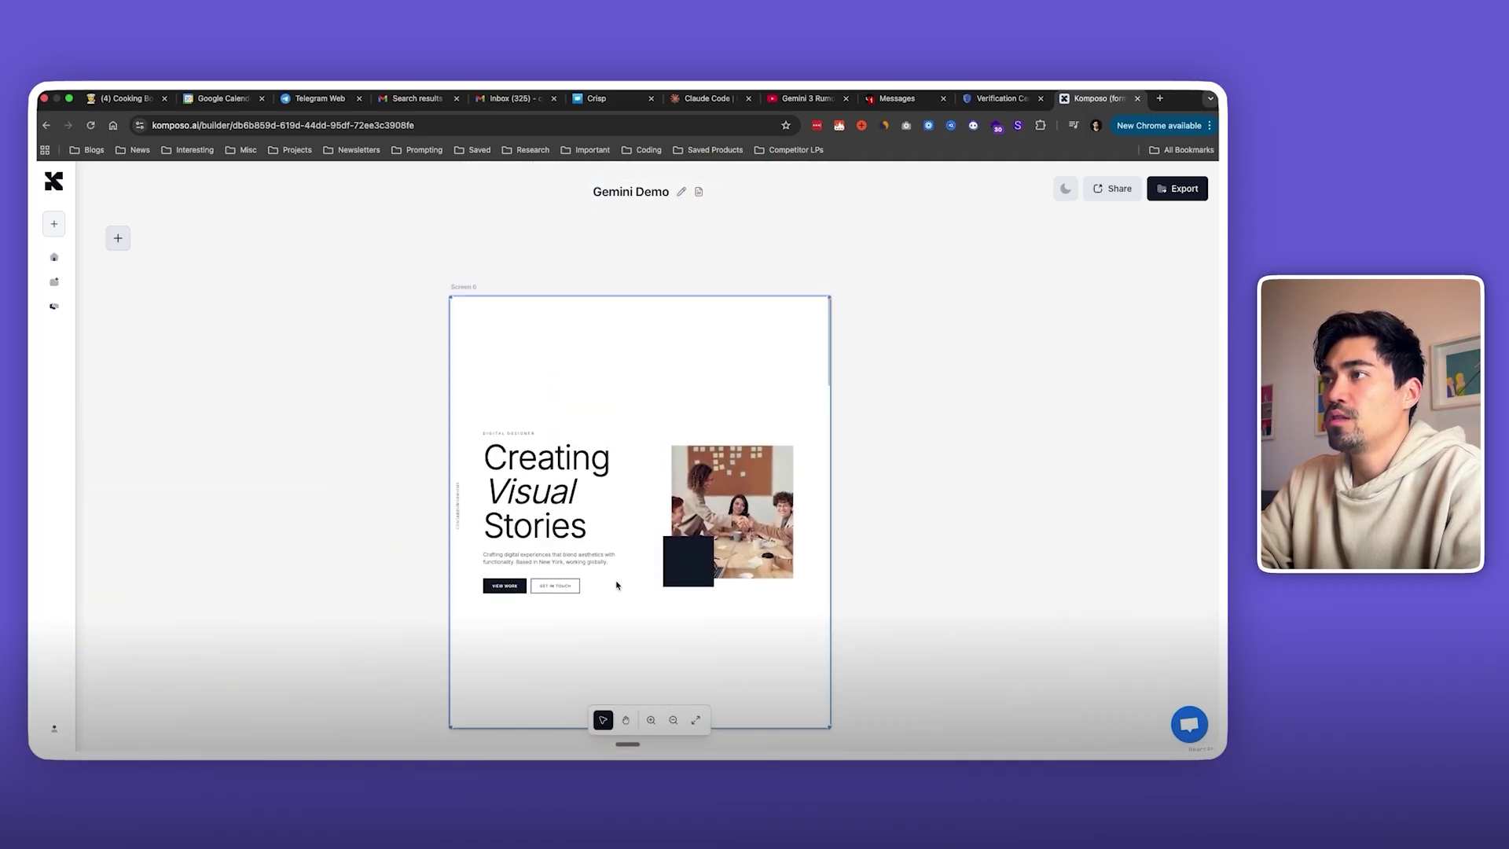
{"action": "left_click", "coordinate": [616, 579]}
{"action": "scroll", "coordinate": [613, 572], "scroll_direction": "down", "scroll_amount": 1}
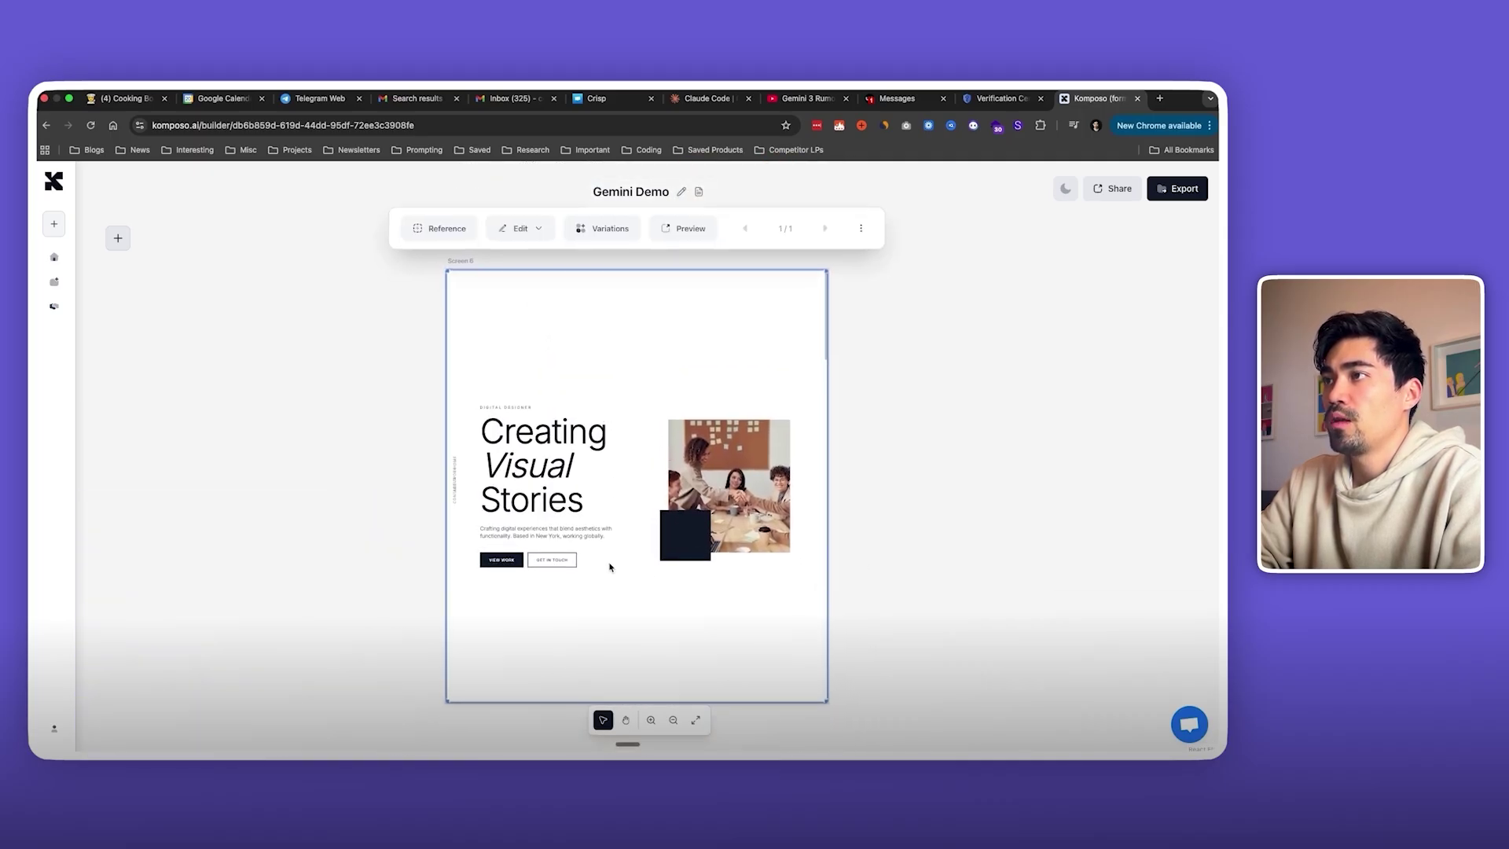
{"action": "scroll", "coordinate": [610, 567], "scroll_direction": "down", "scroll_amount": 5}
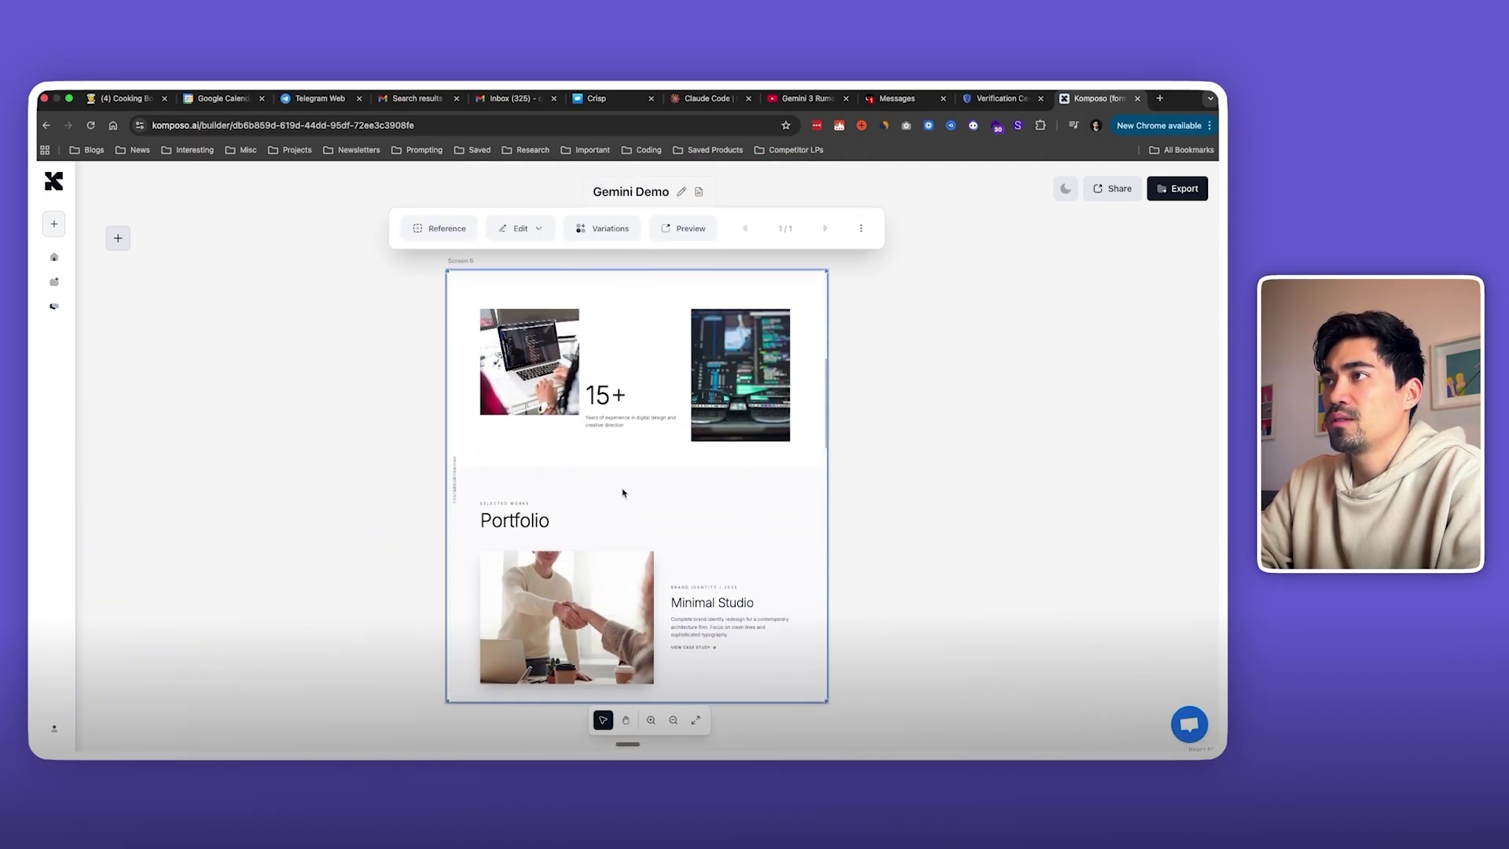
{"action": "scroll", "coordinate": [628, 492], "scroll_direction": "down", "scroll_amount": 3}
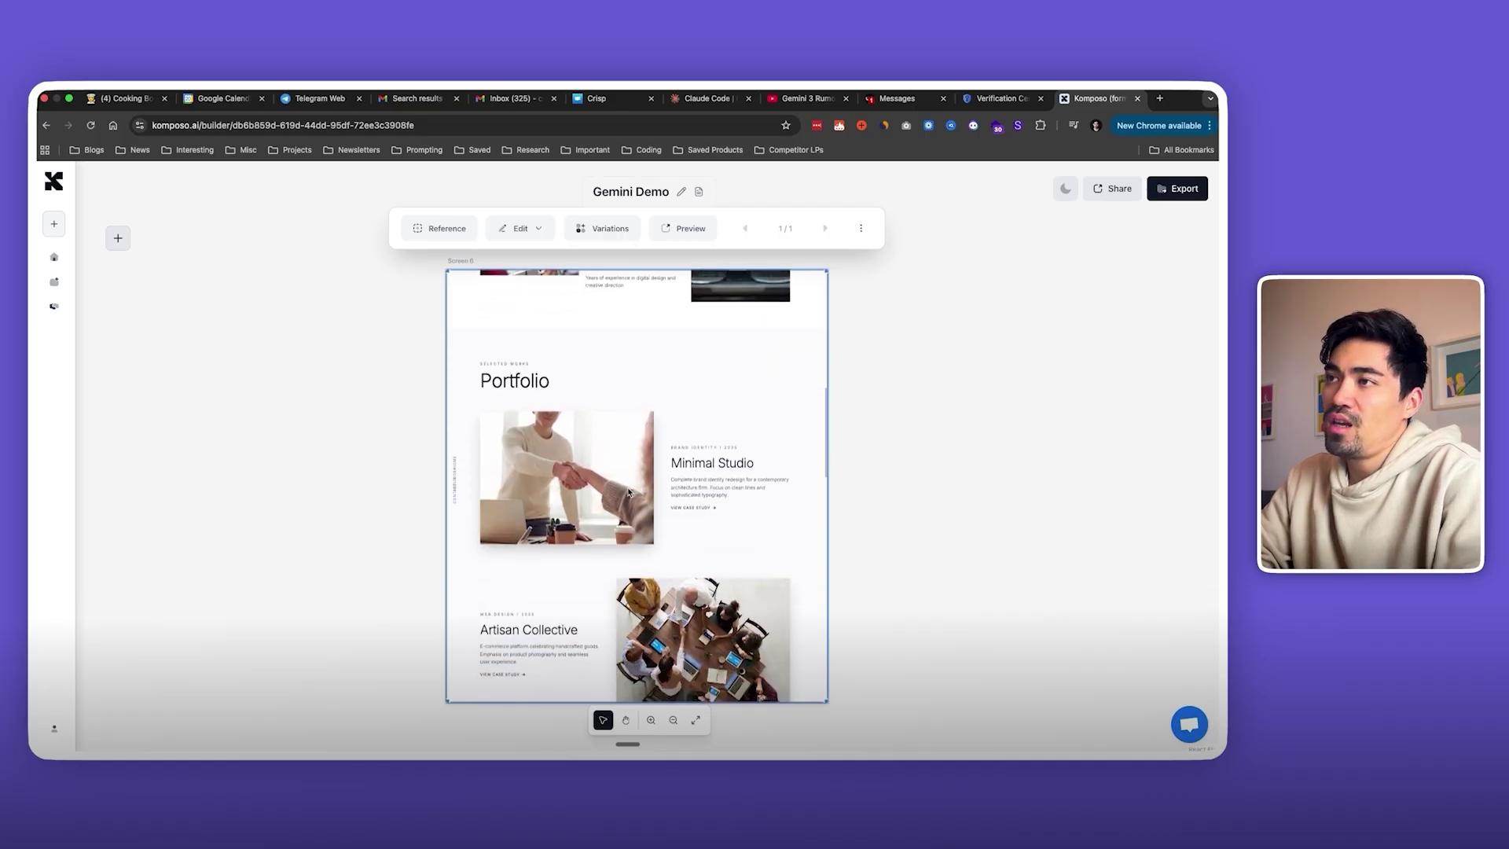
{"action": "scroll", "coordinate": [628, 493], "scroll_direction": "down", "scroll_amount": 3}
{"action": "scroll", "coordinate": [629, 493], "scroll_direction": "down", "scroll_amount": 5}
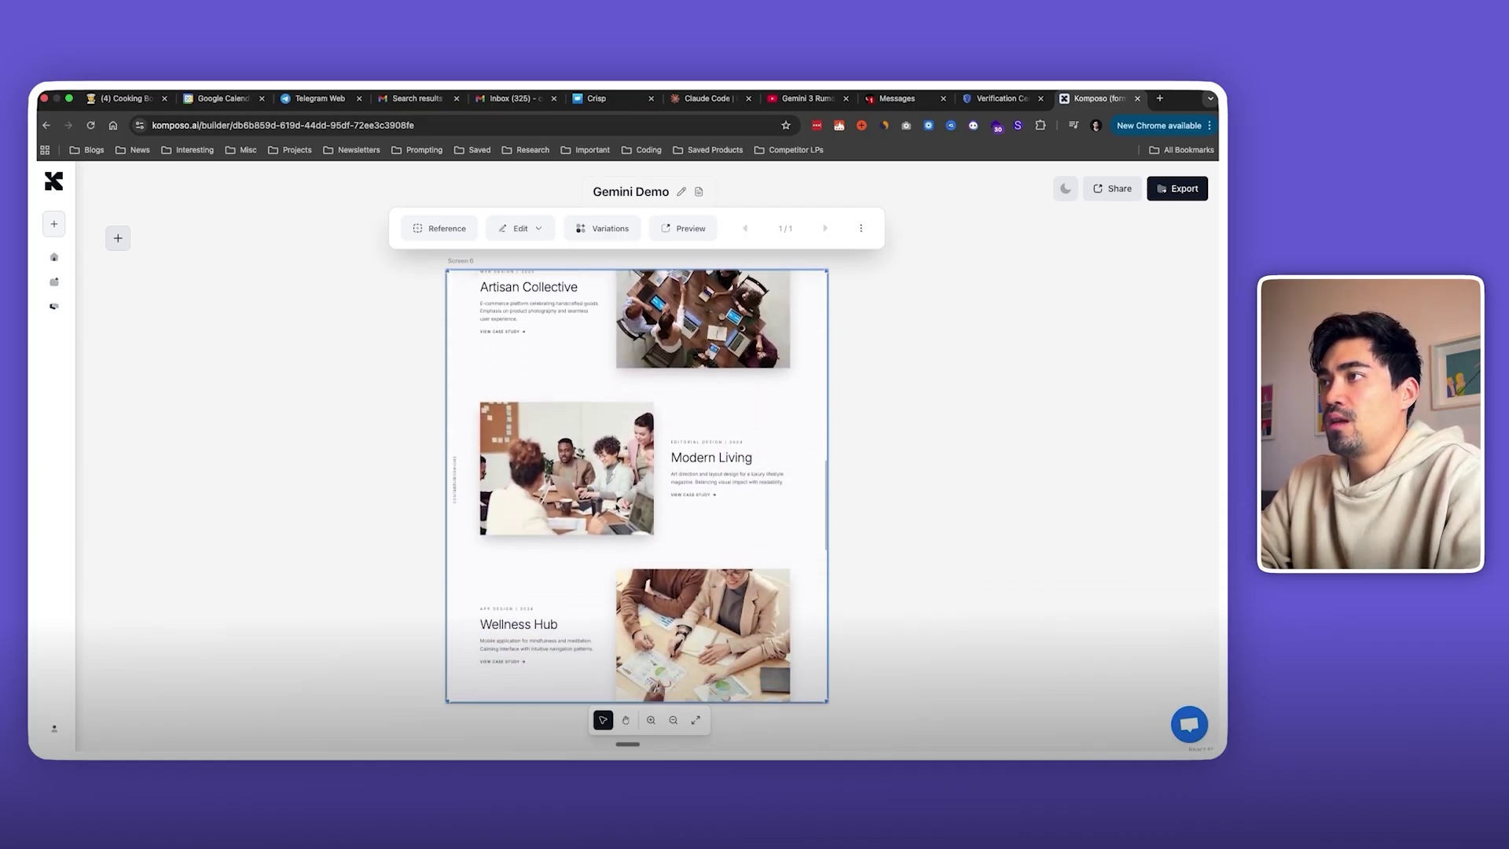
{"action": "scroll", "coordinate": [616, 508], "scroll_direction": "down", "scroll_amount": 2}
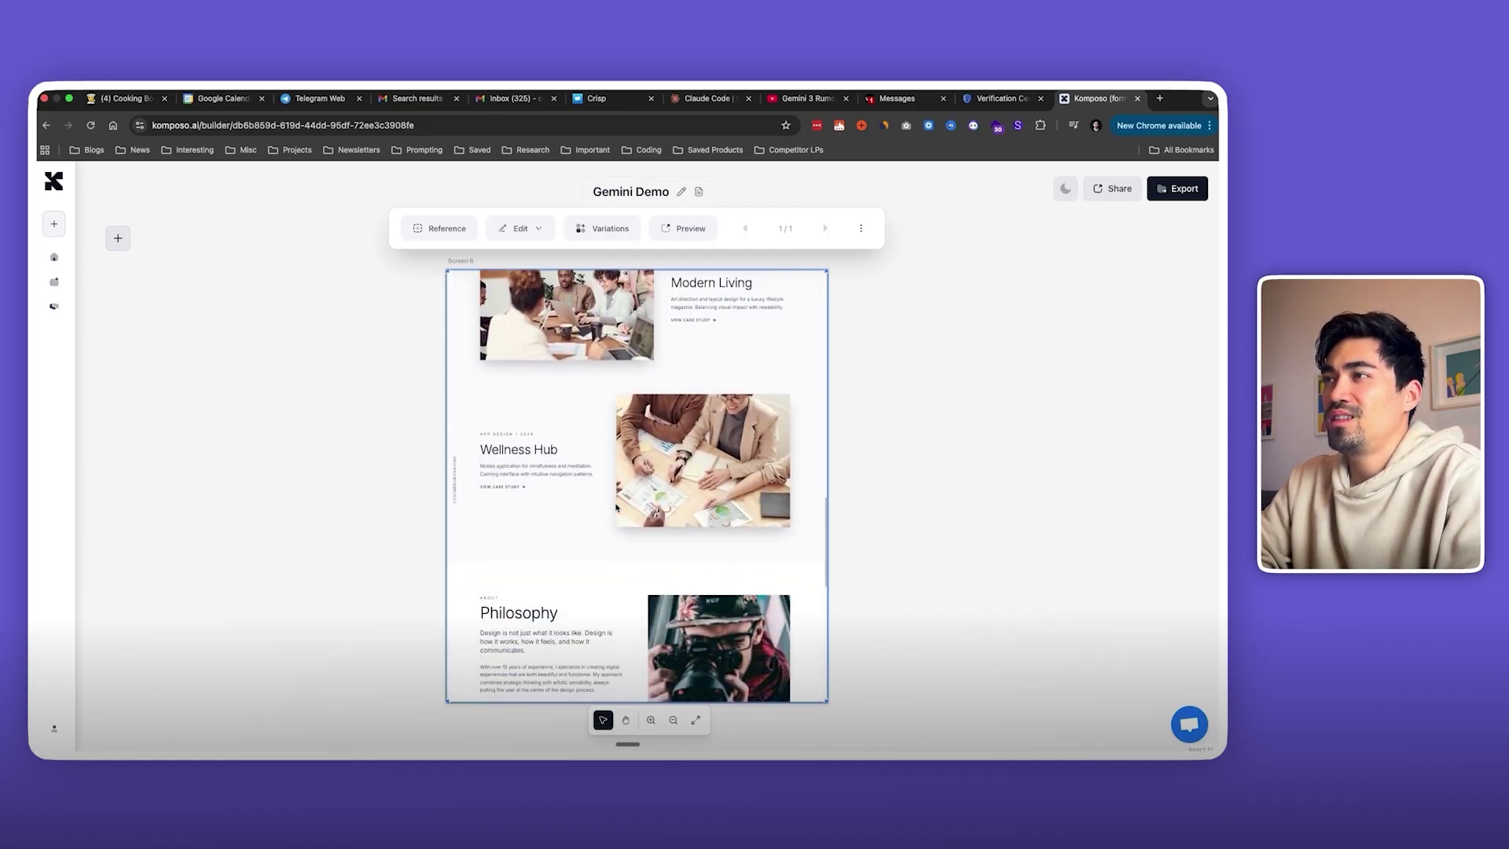
{"action": "scroll", "coordinate": [604, 522], "scroll_direction": "down", "scroll_amount": 2}
{"action": "scroll", "coordinate": [603, 522], "scroll_direction": "down", "scroll_amount": 5}
{"action": "scroll", "coordinate": [604, 522], "scroll_direction": "up", "scroll_amount": 7}
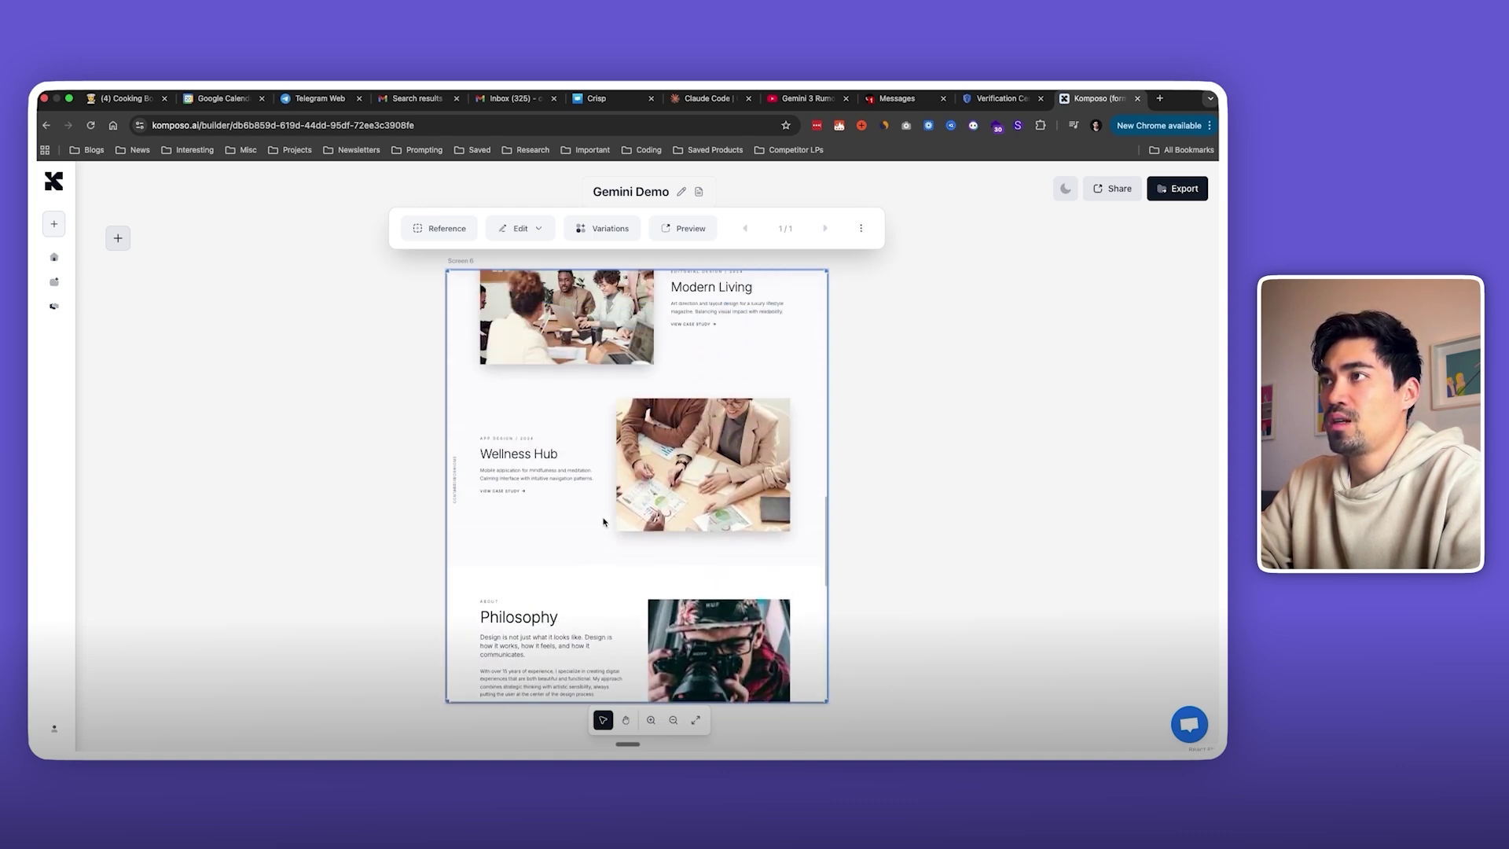
{"action": "scroll", "coordinate": [603, 522], "scroll_direction": "up", "scroll_amount": 1}
{"action": "scroll", "coordinate": [603, 542], "scroll_direction": "down", "scroll_amount": 15}
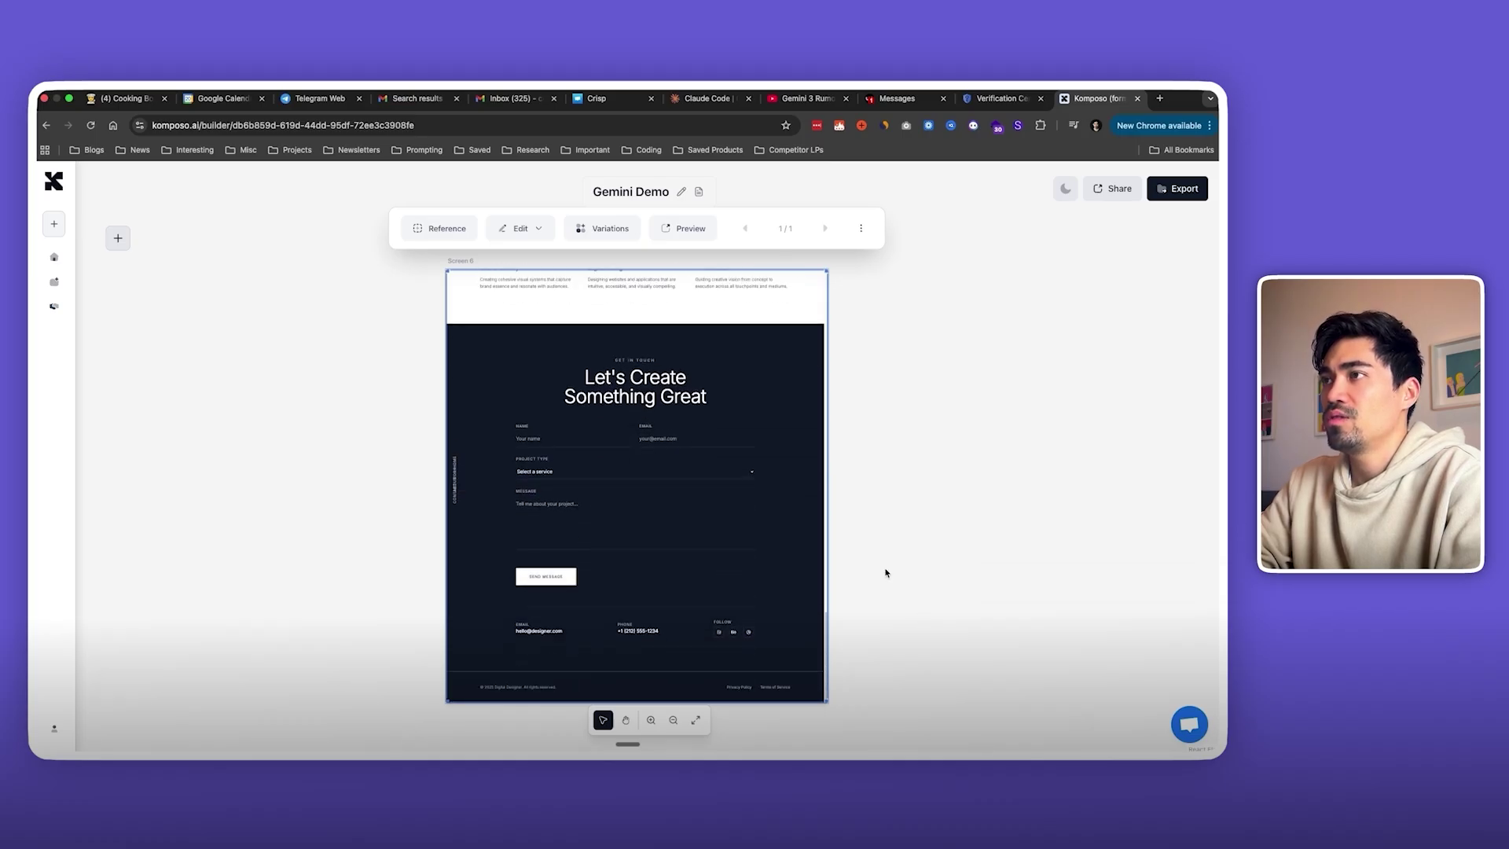
Step: Review the Digital Alchemist Studio screen below it, from the hero and Selected Works through the testimonial to the Let's Talk form
{"action": "scroll", "coordinate": [886, 572], "scroll_direction": "down", "scroll_amount": 10}
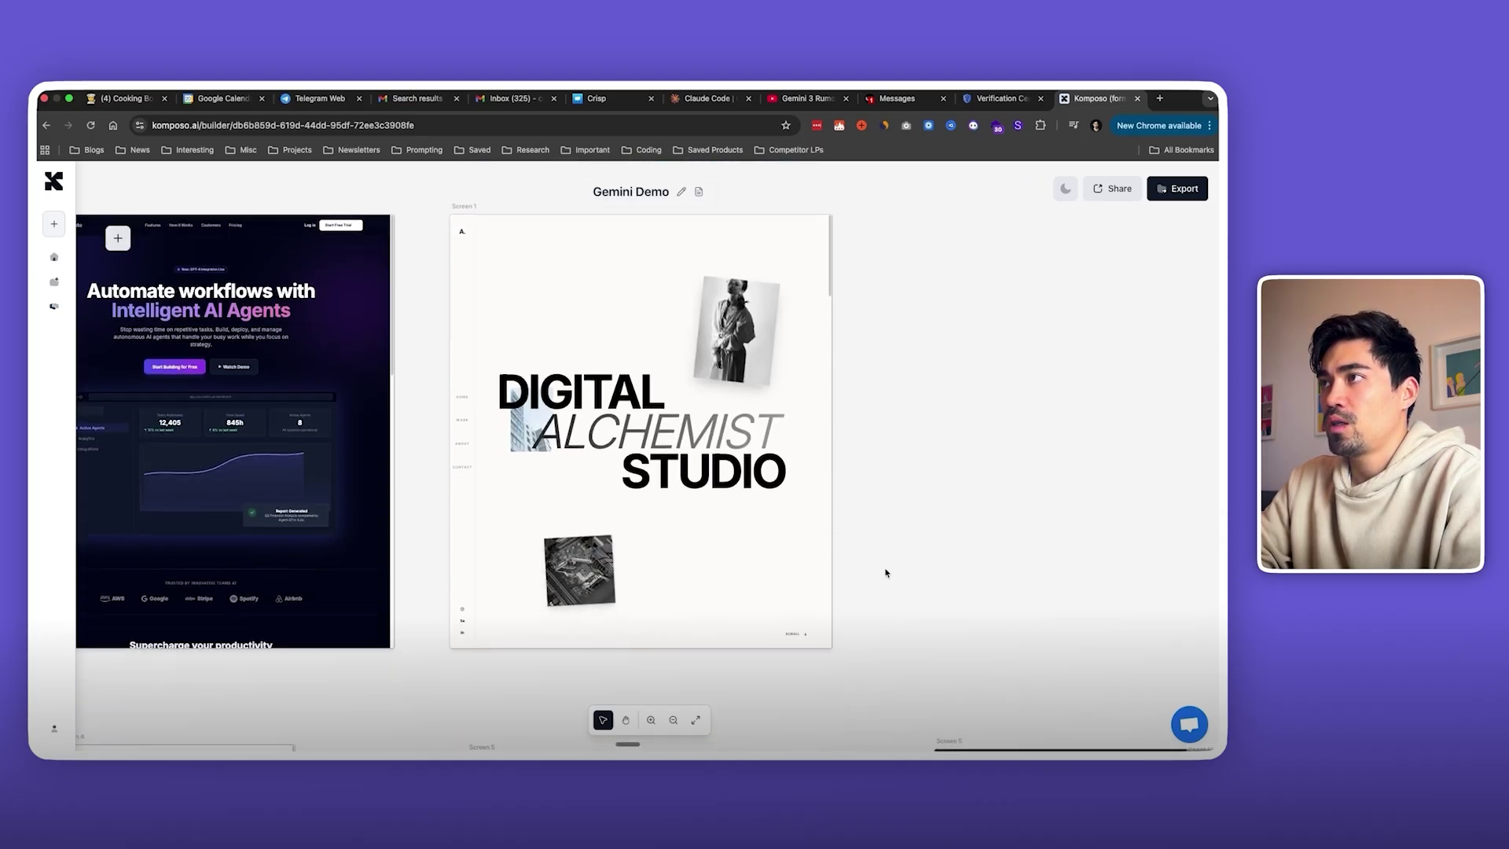
{"action": "scroll", "coordinate": [886, 550], "scroll_direction": "up", "scroll_amount": 1}
{"action": "left_click", "coordinate": [649, 512]}
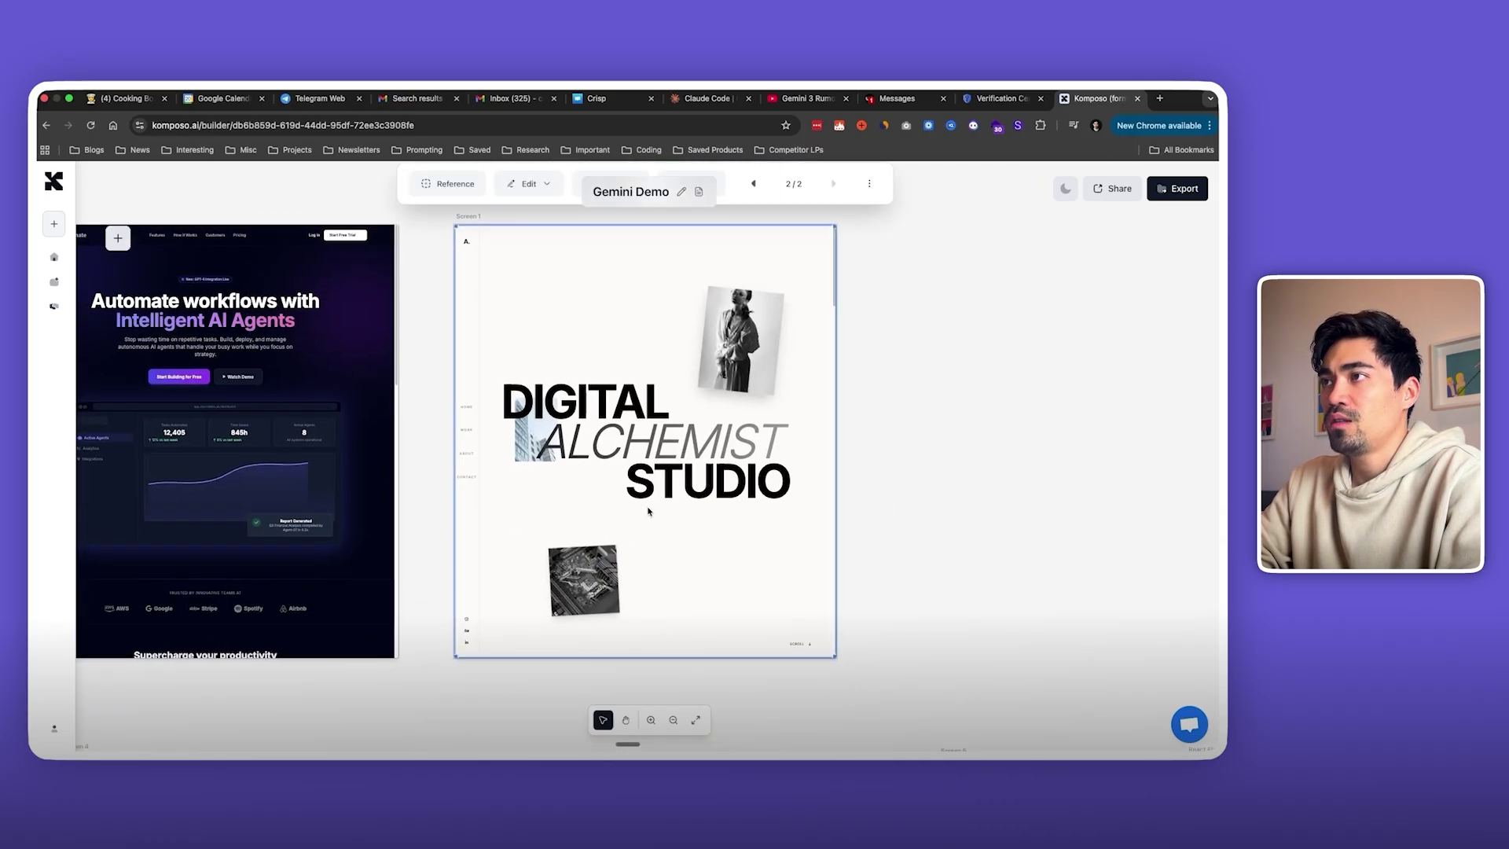
{"action": "scroll", "coordinate": [626, 488], "scroll_direction": "down", "scroll_amount": 10}
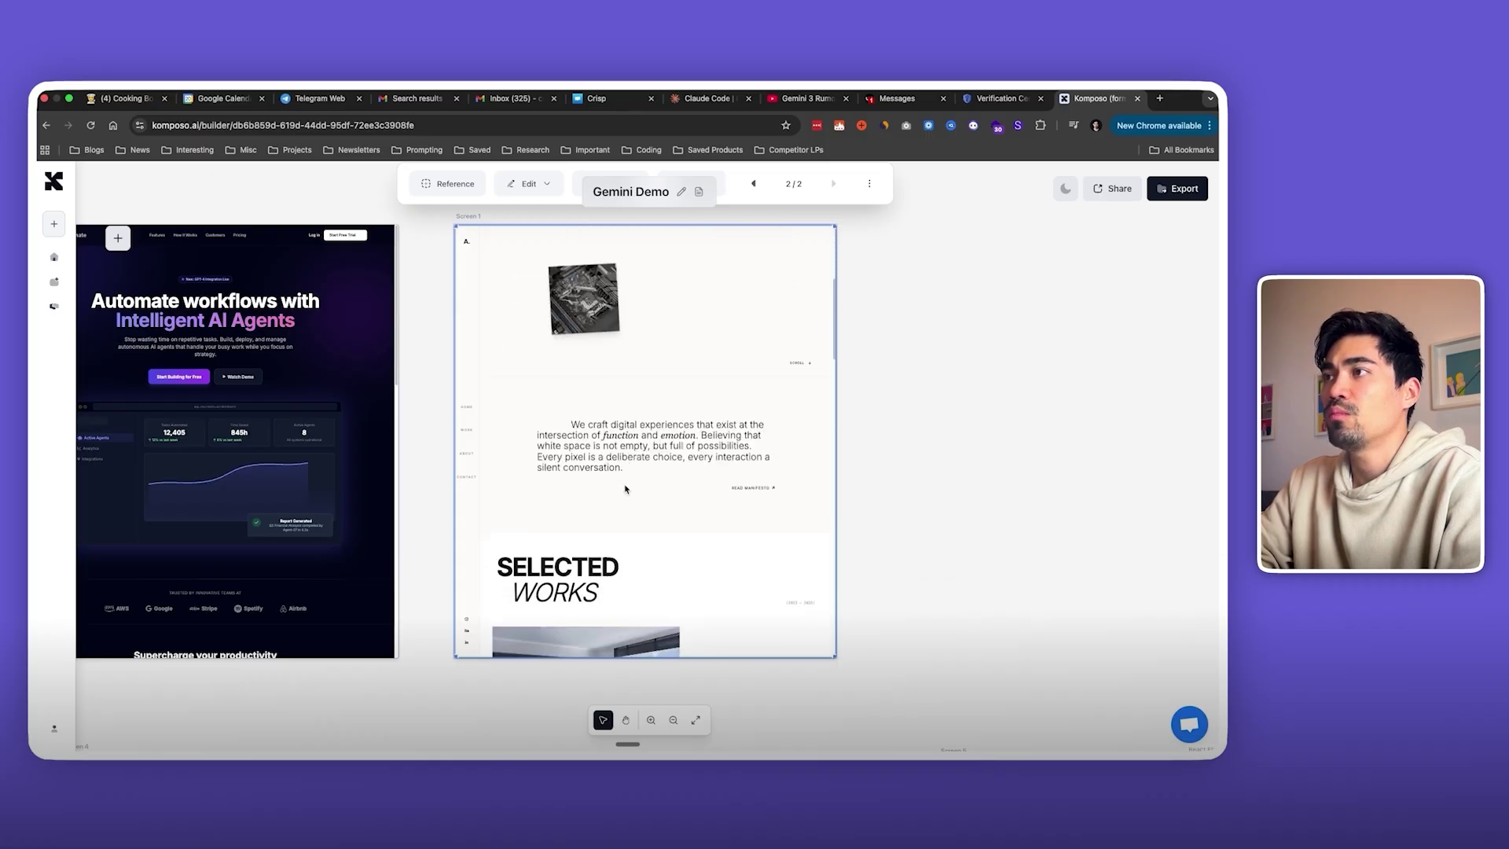
{"action": "scroll", "coordinate": [627, 489], "scroll_direction": "down", "scroll_amount": 10}
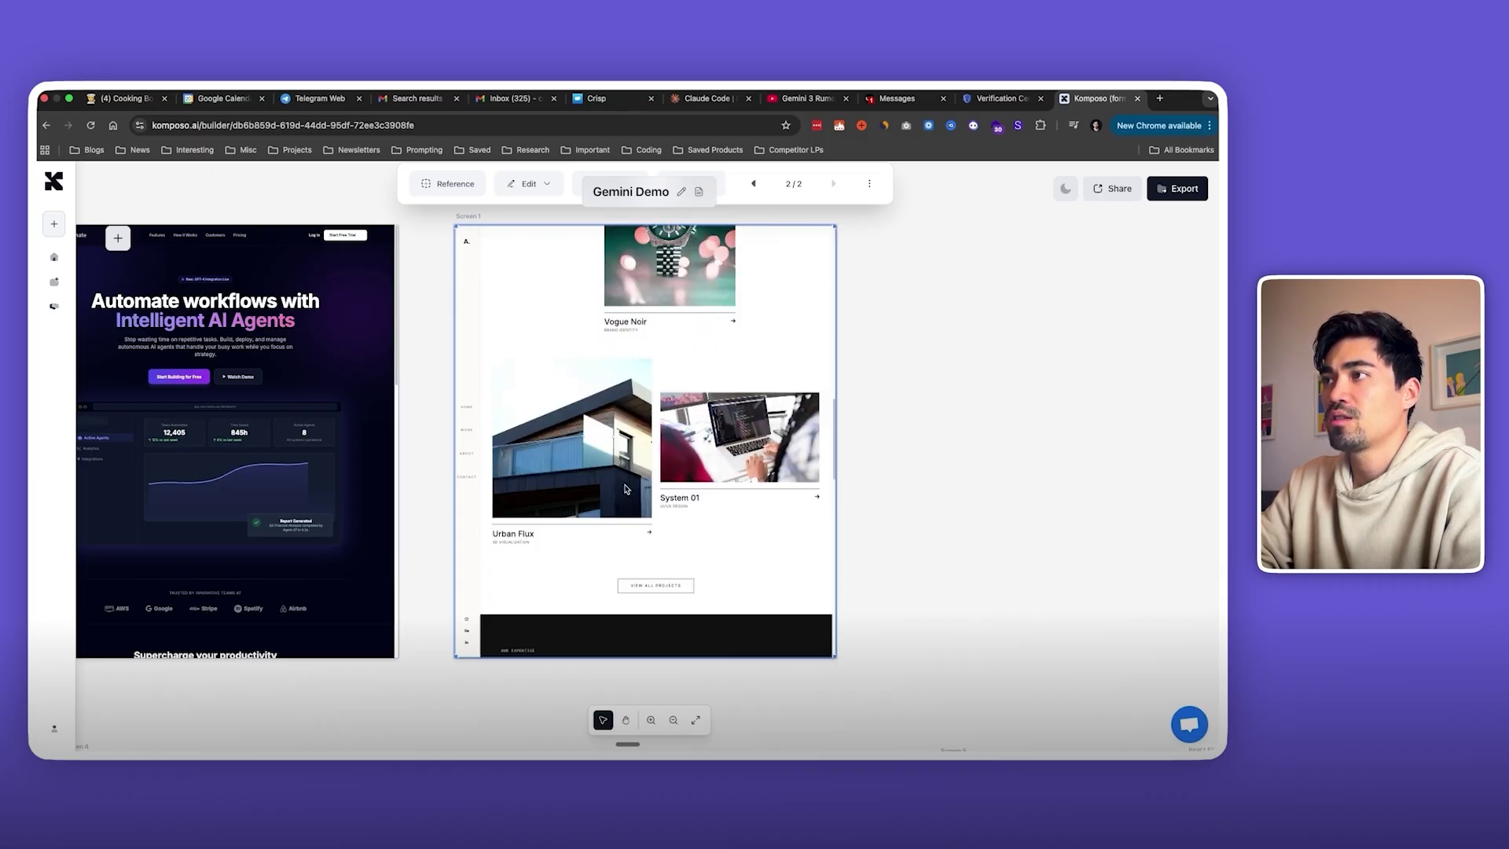
{"action": "scroll", "coordinate": [626, 489], "scroll_direction": "down", "scroll_amount": 10}
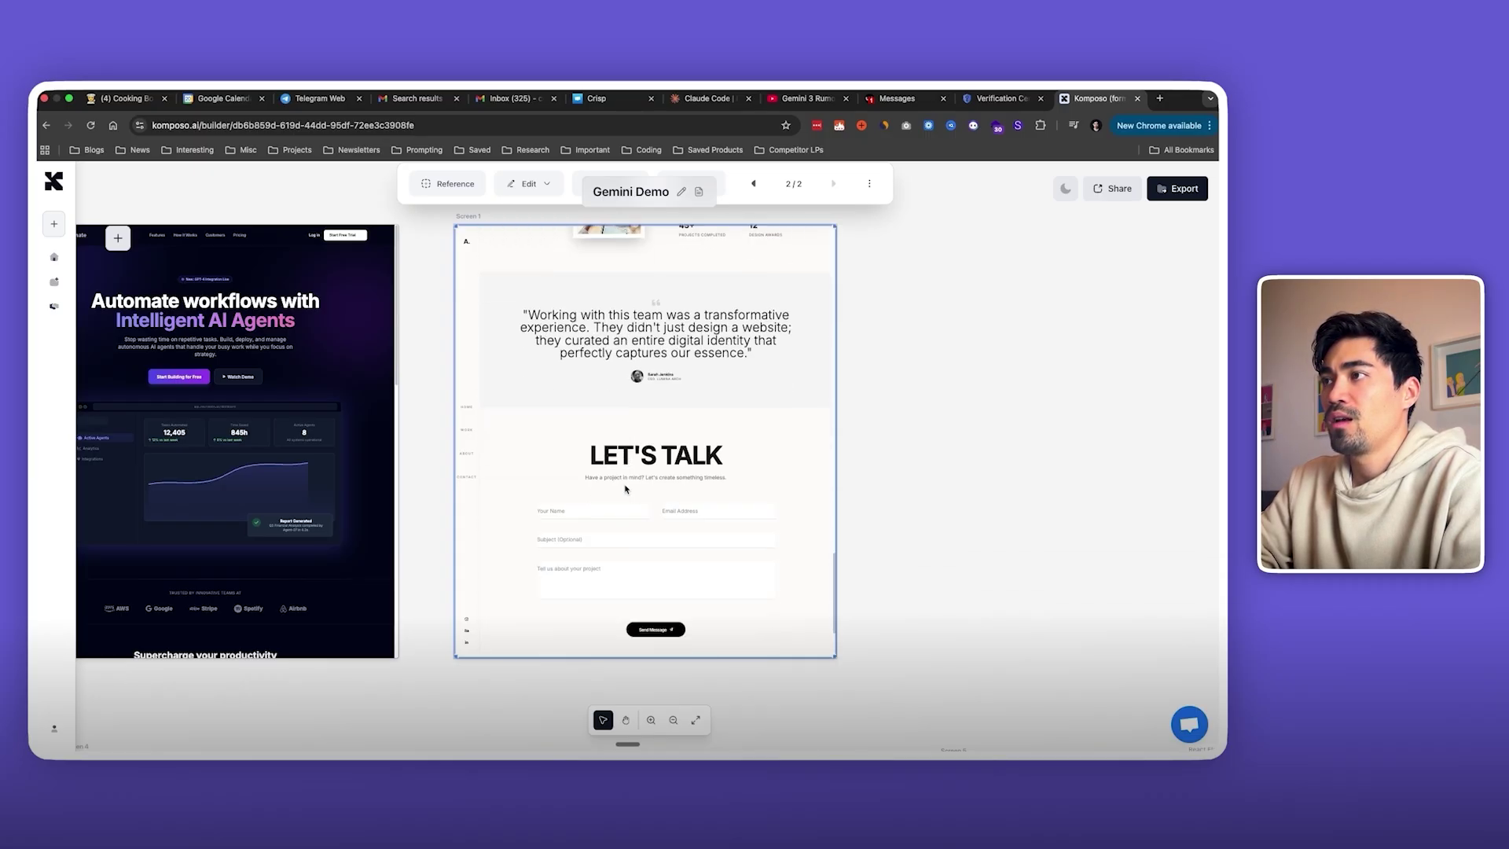
Step: Compare the contact forms and footers of the Digital Alchemist Studio and Creating Visual Stories portfolios
{"action": "left_click", "coordinate": [884, 543]}
{"action": "scroll", "coordinate": [884, 543], "scroll_direction": "up", "scroll_amount": 3}
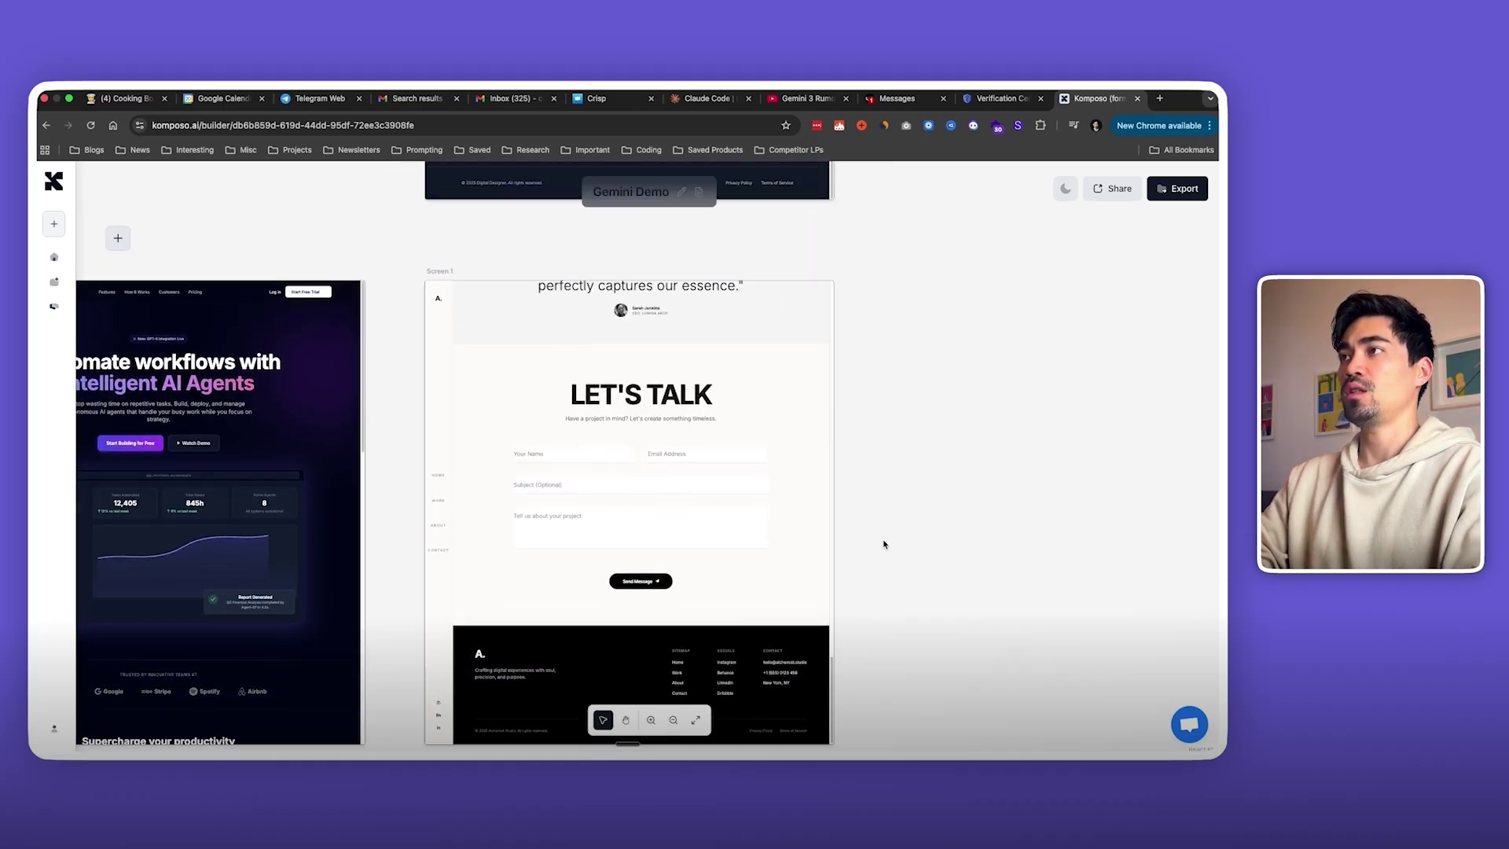
{"action": "scroll", "coordinate": [887, 523], "scroll_direction": "down", "scroll_amount": 3}
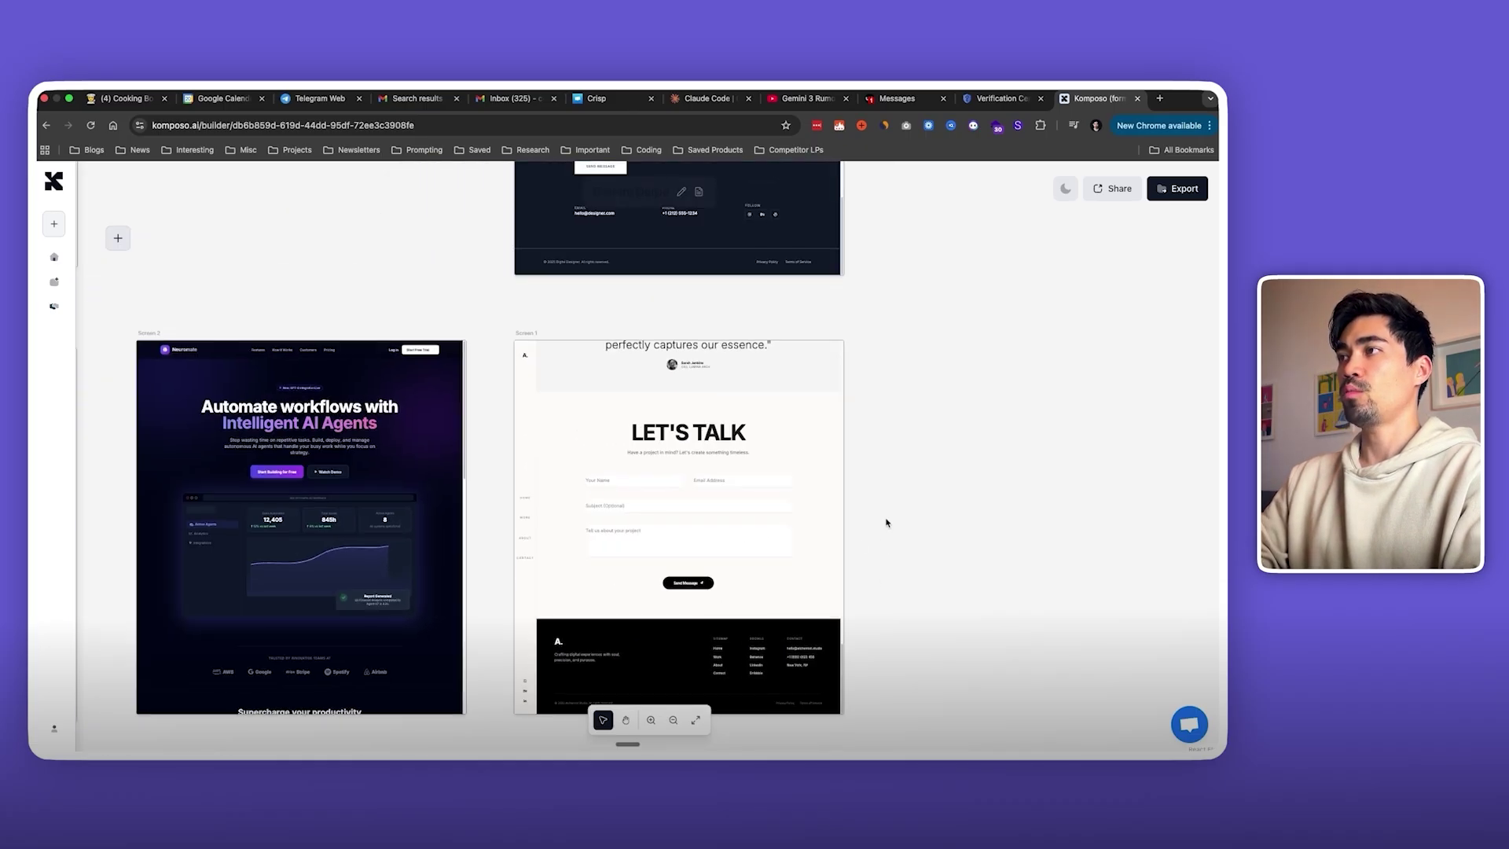
{"action": "scroll", "coordinate": [887, 523], "scroll_direction": "down", "scroll_amount": 2}
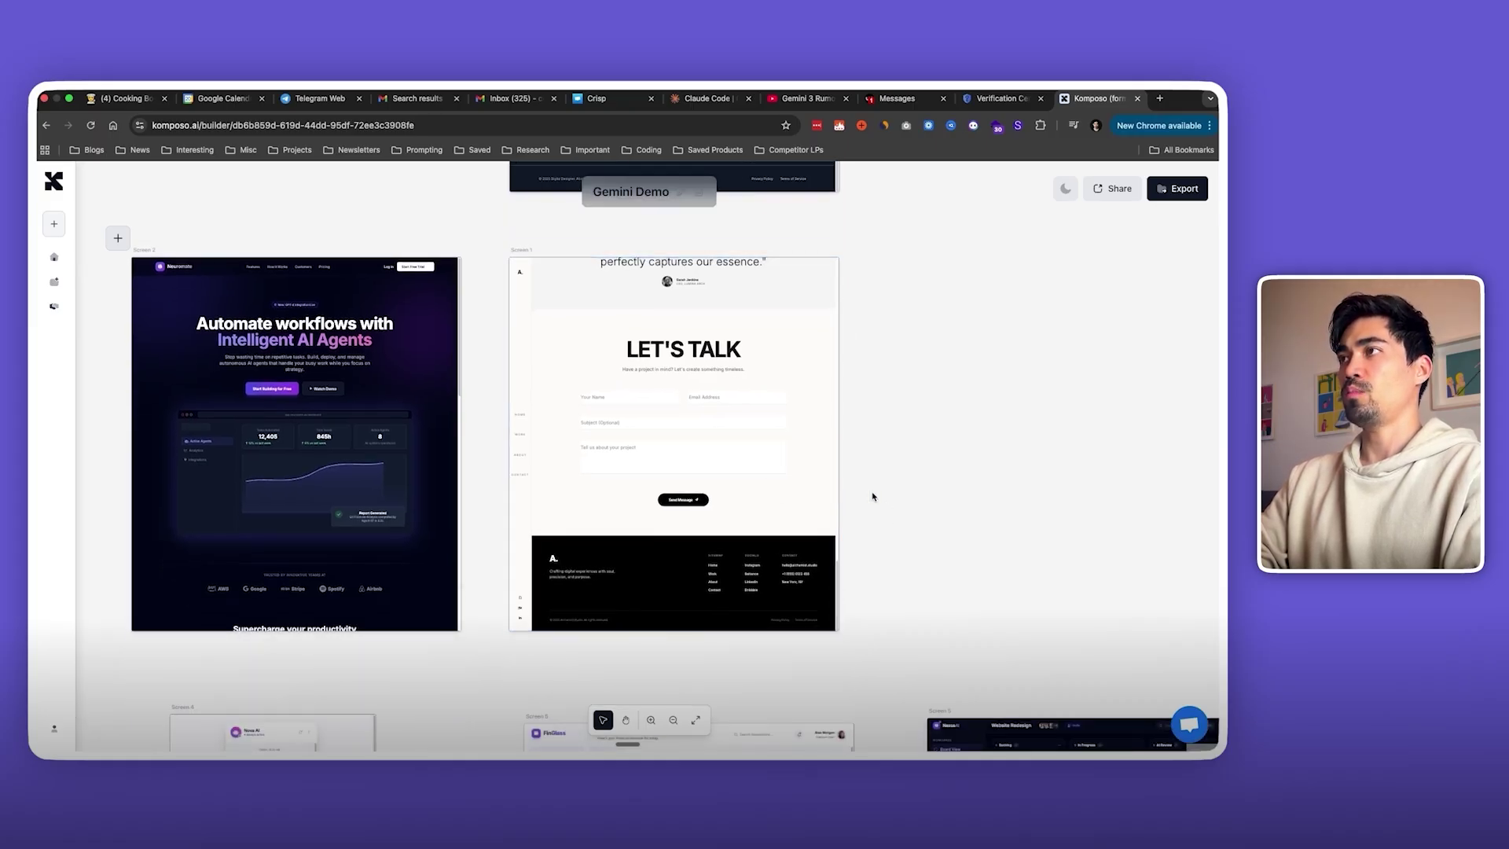
{"action": "scroll", "coordinate": [884, 476], "scroll_direction": "up", "scroll_amount": 5}
{"action": "scroll", "coordinate": [887, 608], "scroll_direction": "down", "scroll_amount": 1}
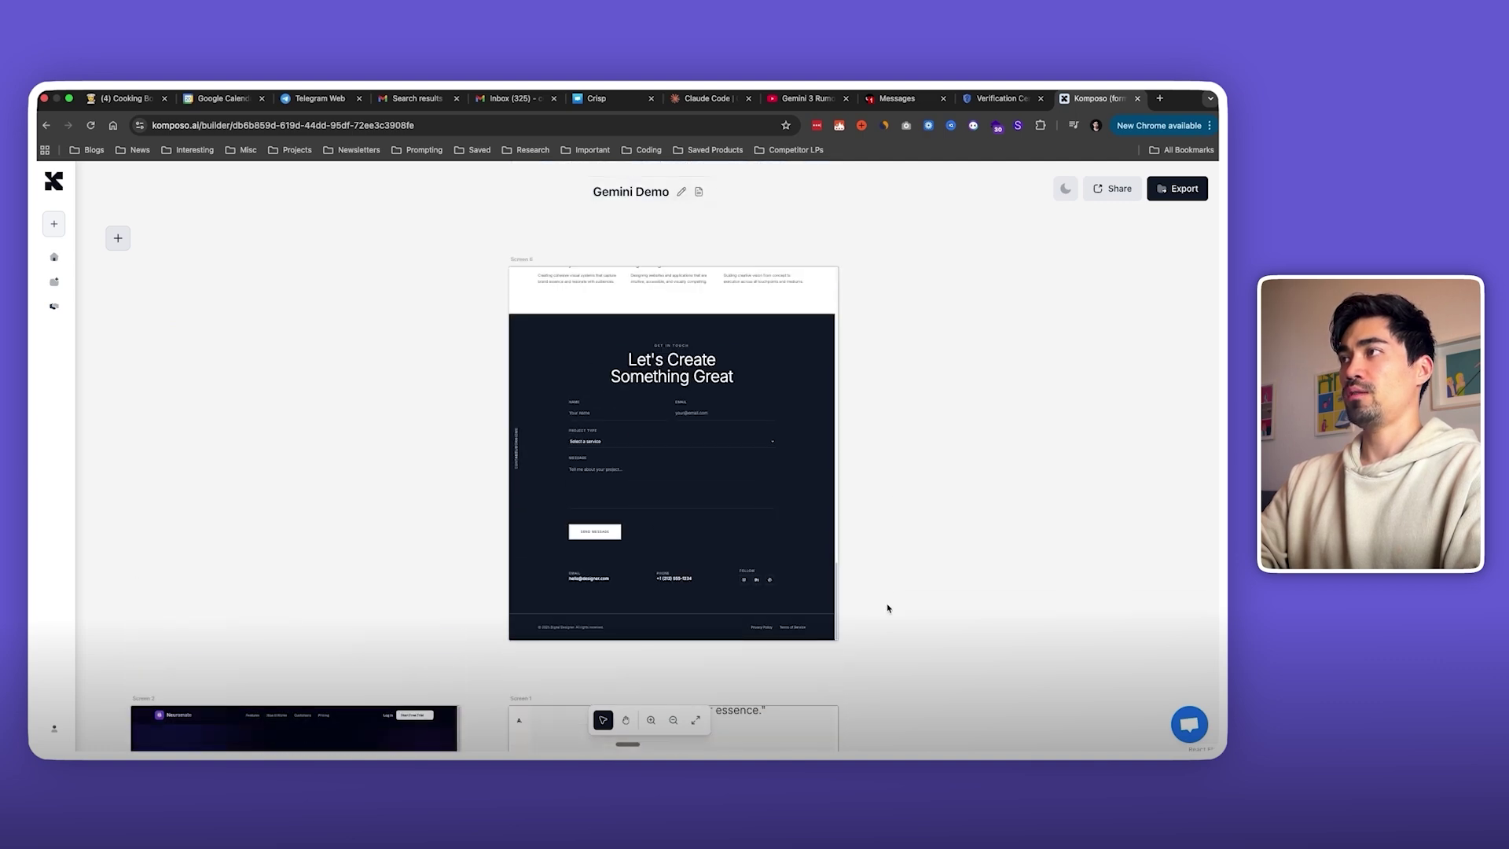
{"action": "scroll", "coordinate": [887, 609], "scroll_direction": "up", "scroll_amount": 2}
{"action": "left_click", "coordinate": [674, 499]}
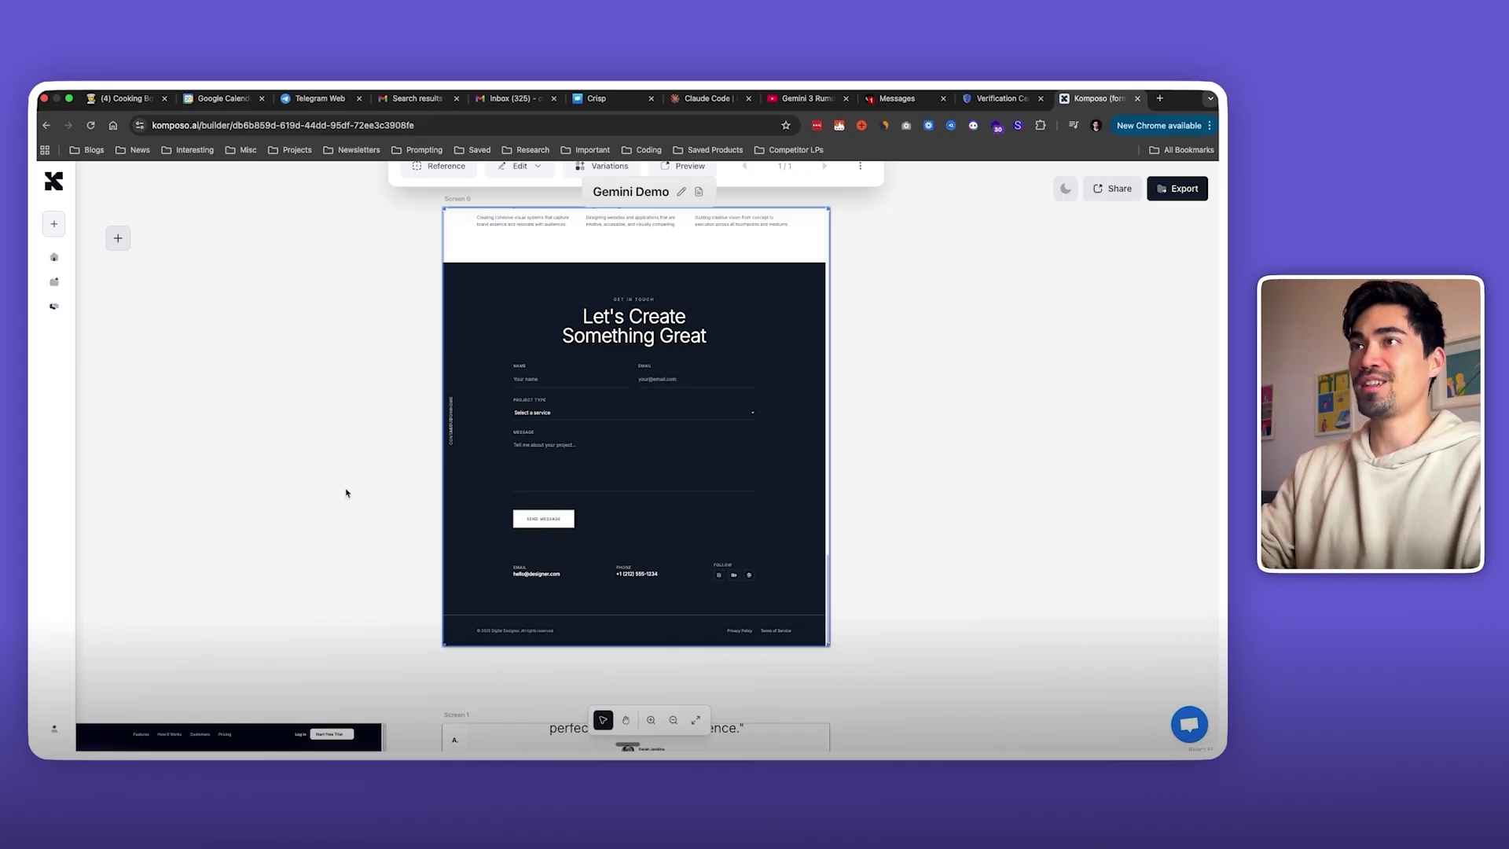
Step: Survey the generated landing pages, portfolios, components and dashboards together on the Gemini Demo canvas
{"action": "scroll", "coordinate": [346, 493], "scroll_direction": "down", "scroll_amount": 5}
{"action": "scroll", "coordinate": [344, 499], "scroll_direction": "left", "scroll_amount": 3}
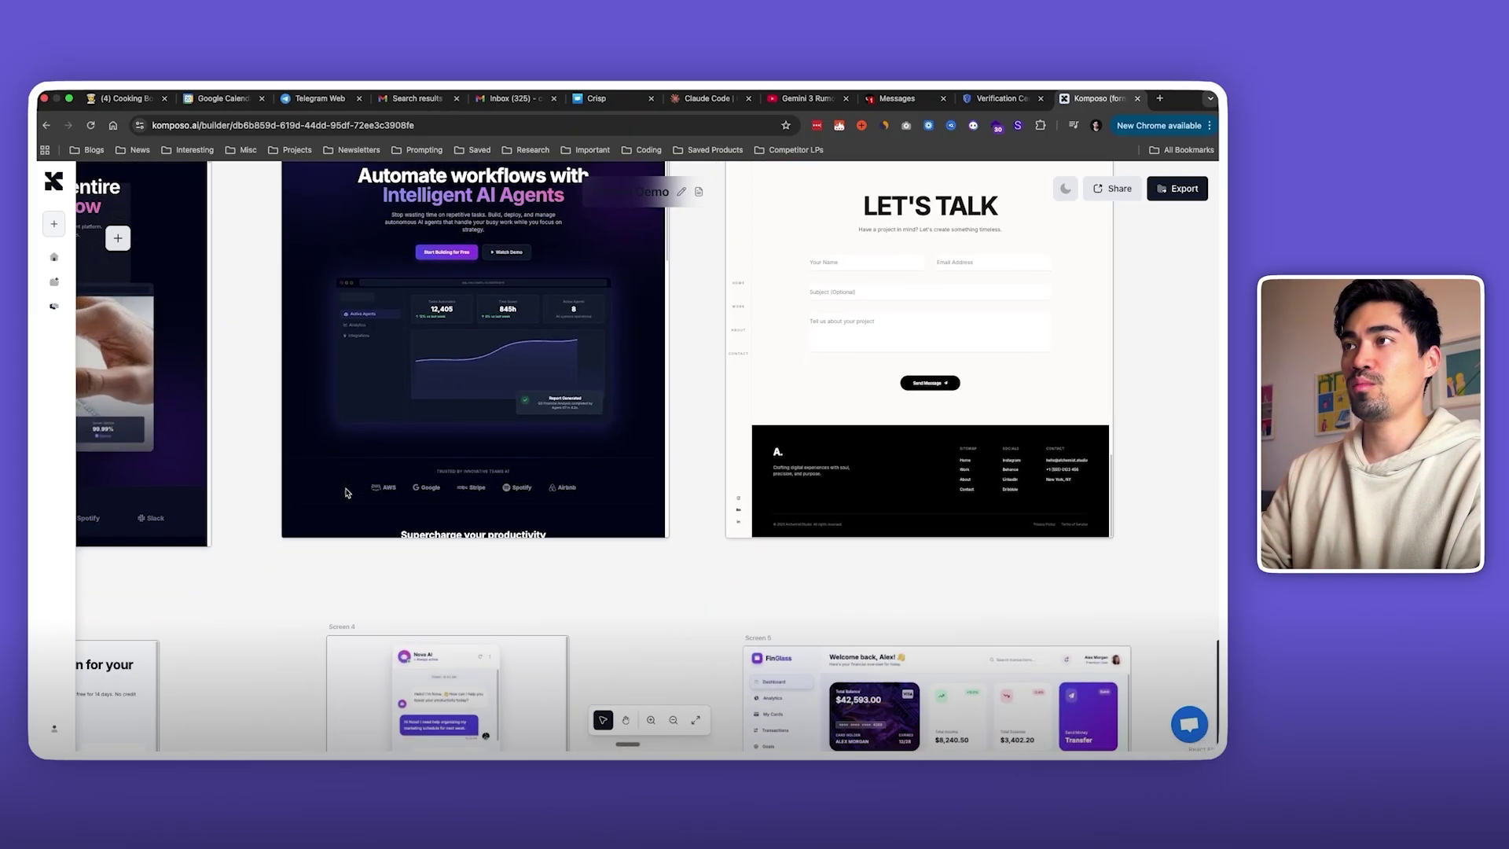
{"action": "scroll", "coordinate": [343, 506], "scroll_direction": "down", "scroll_amount": 2}
{"action": "scroll", "coordinate": [343, 506], "scroll_direction": "down", "scroll_amount": 3}
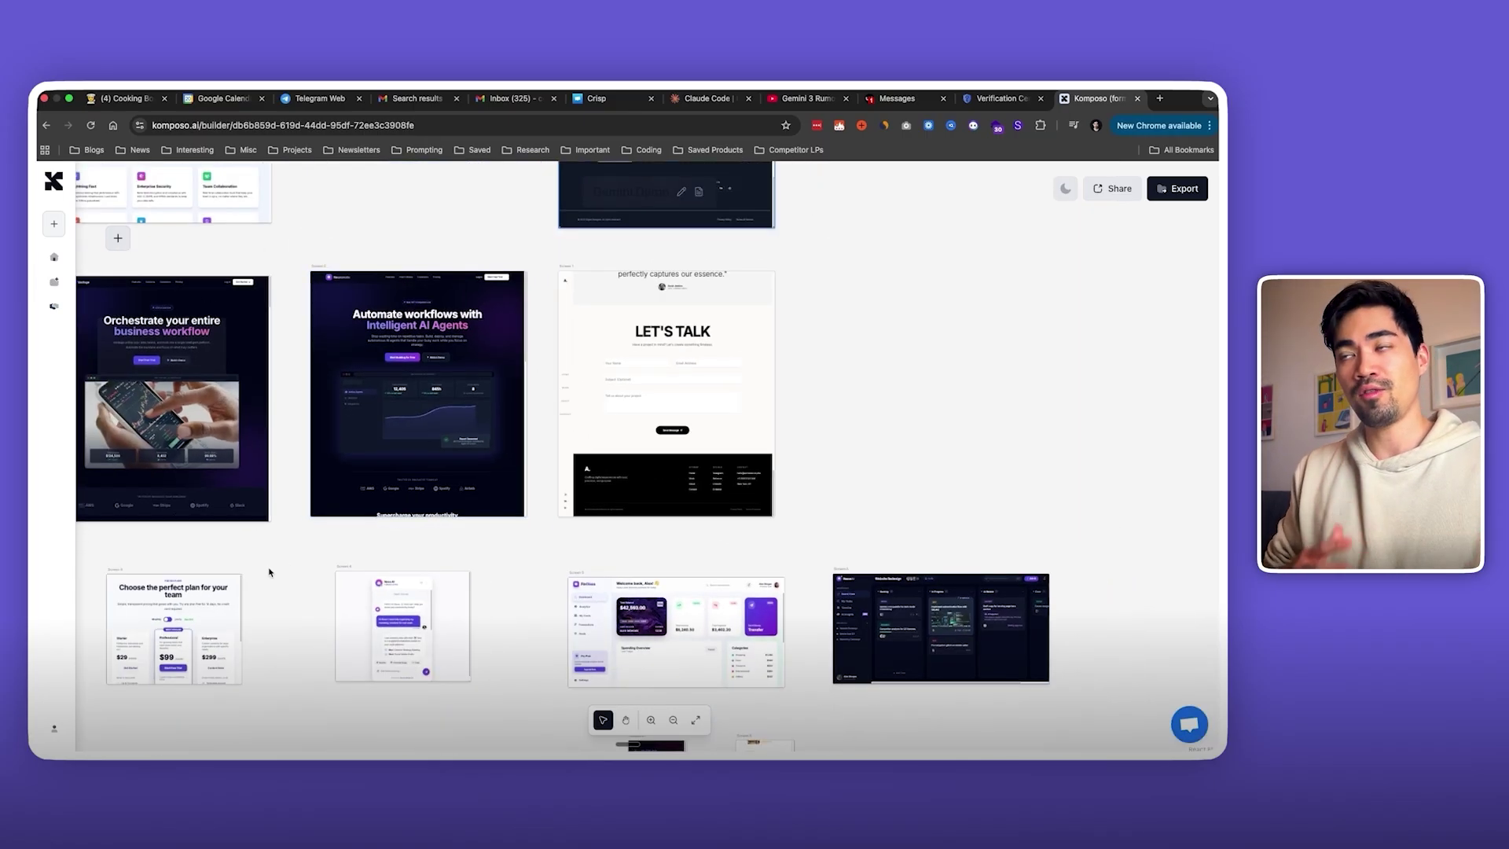
{"action": "scroll", "coordinate": [269, 572], "scroll_direction": "left", "scroll_amount": 2}
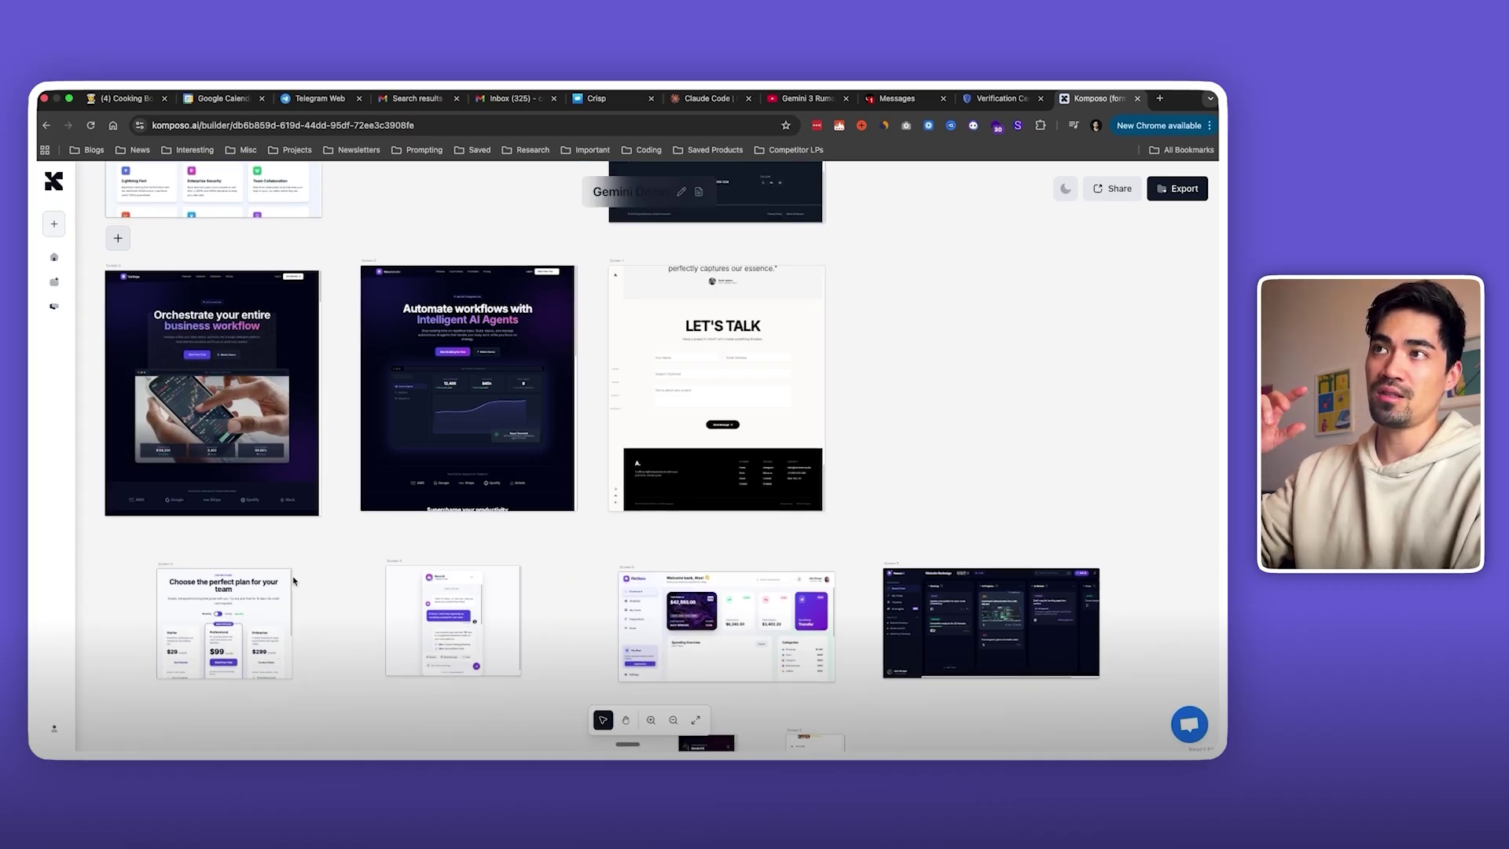